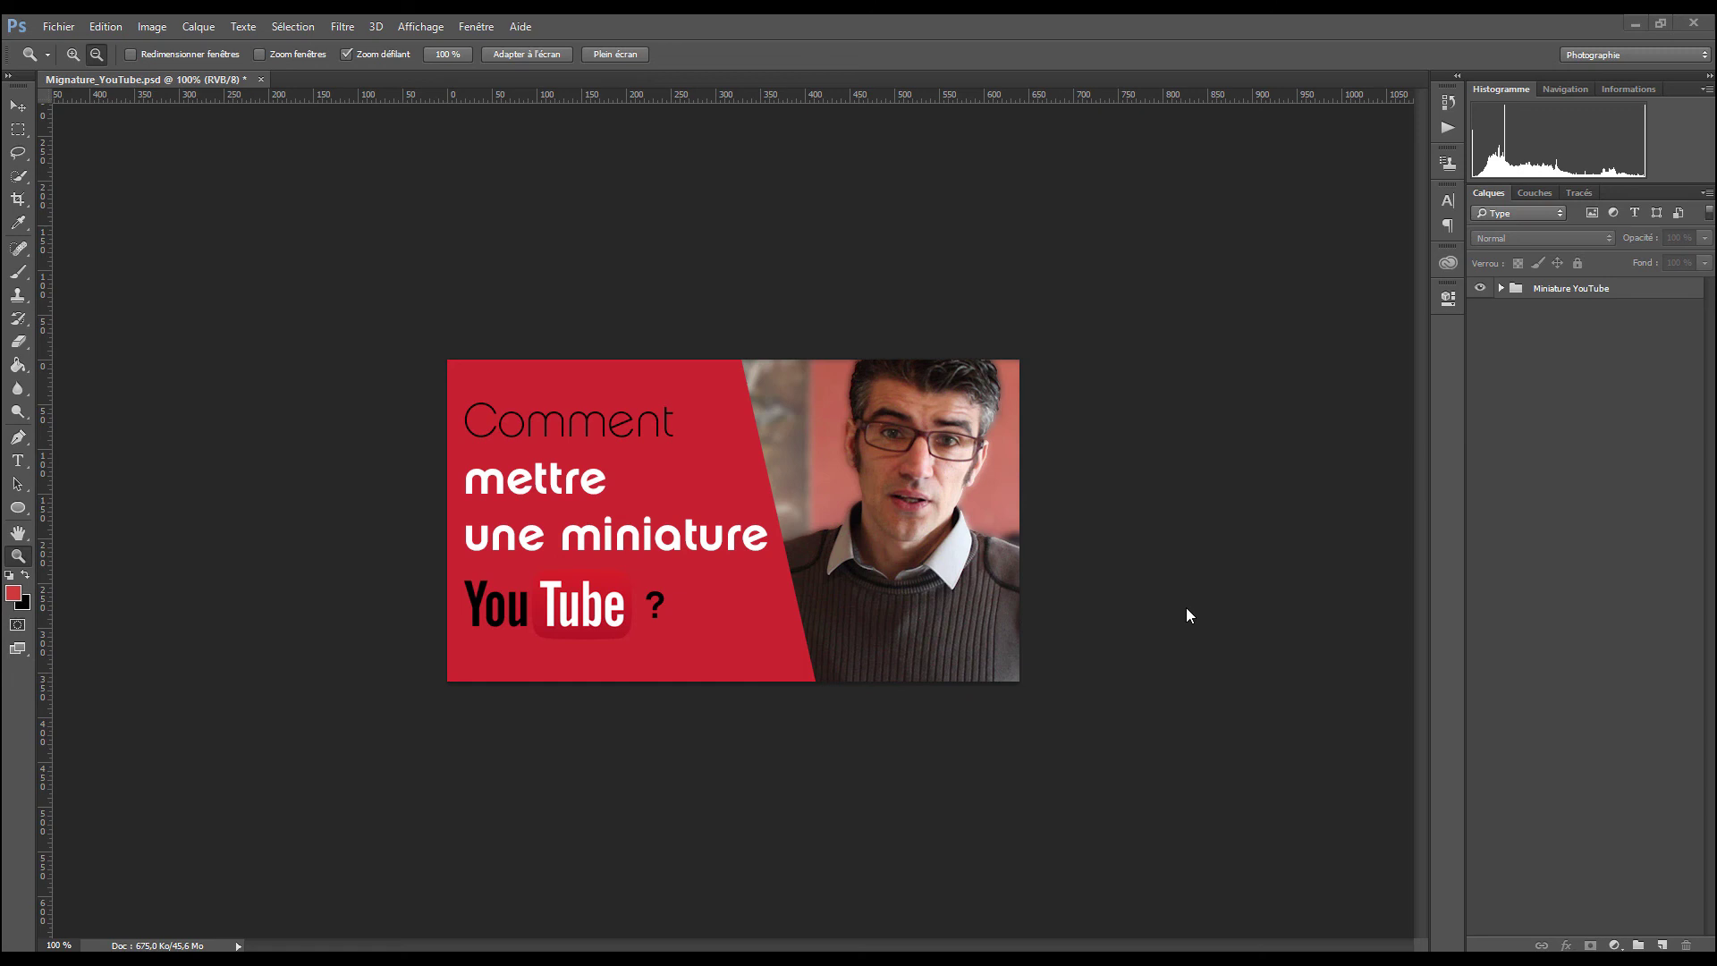
Create a new 1280 × 720 pixel document at 300 pixels/inch, in 8-bit RGB with a transparent background
left_click(61, 28)
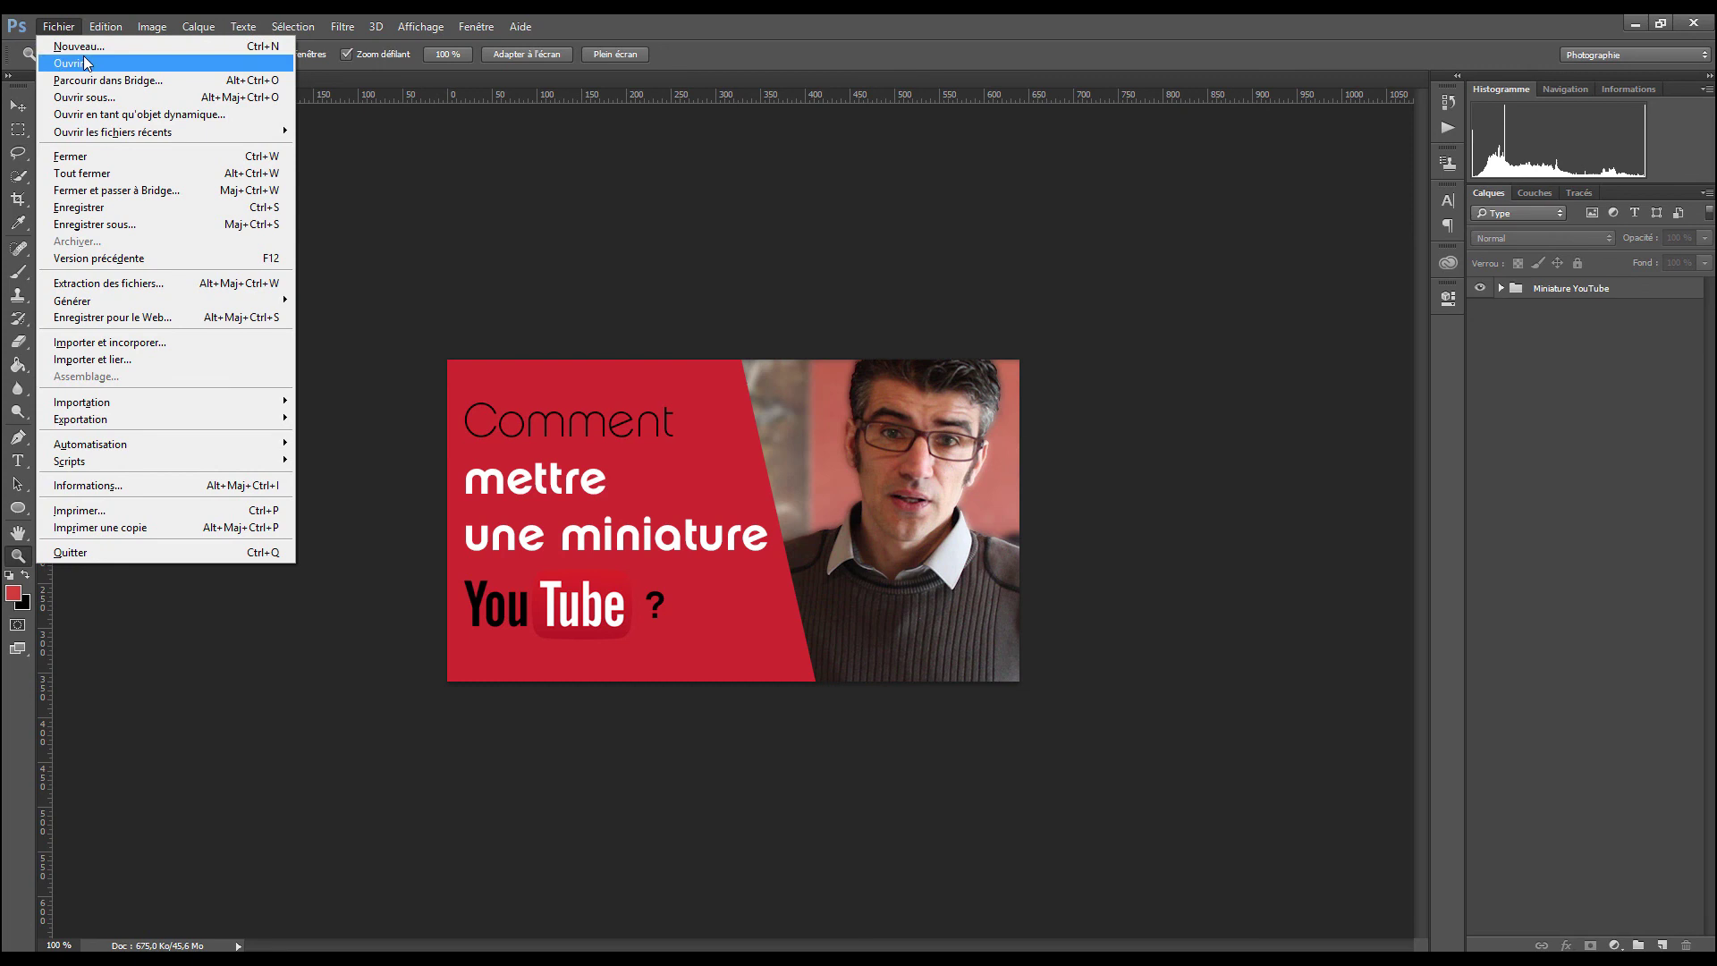
left_click(78, 47)
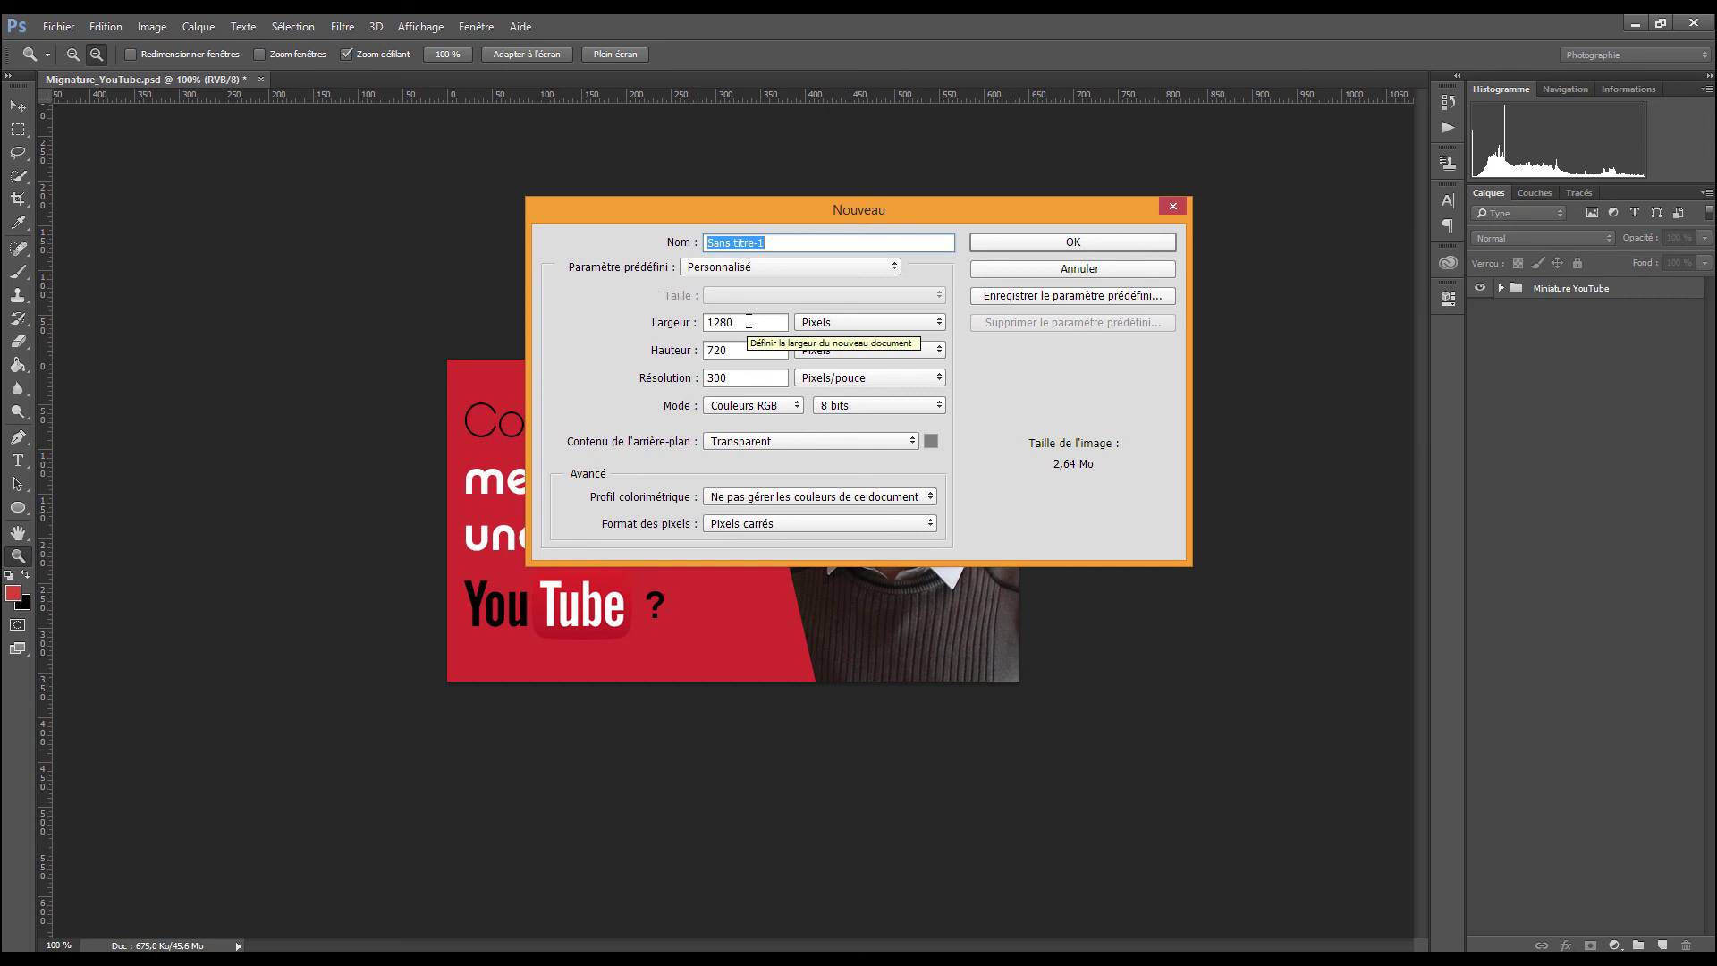
left_click(1013, 243)
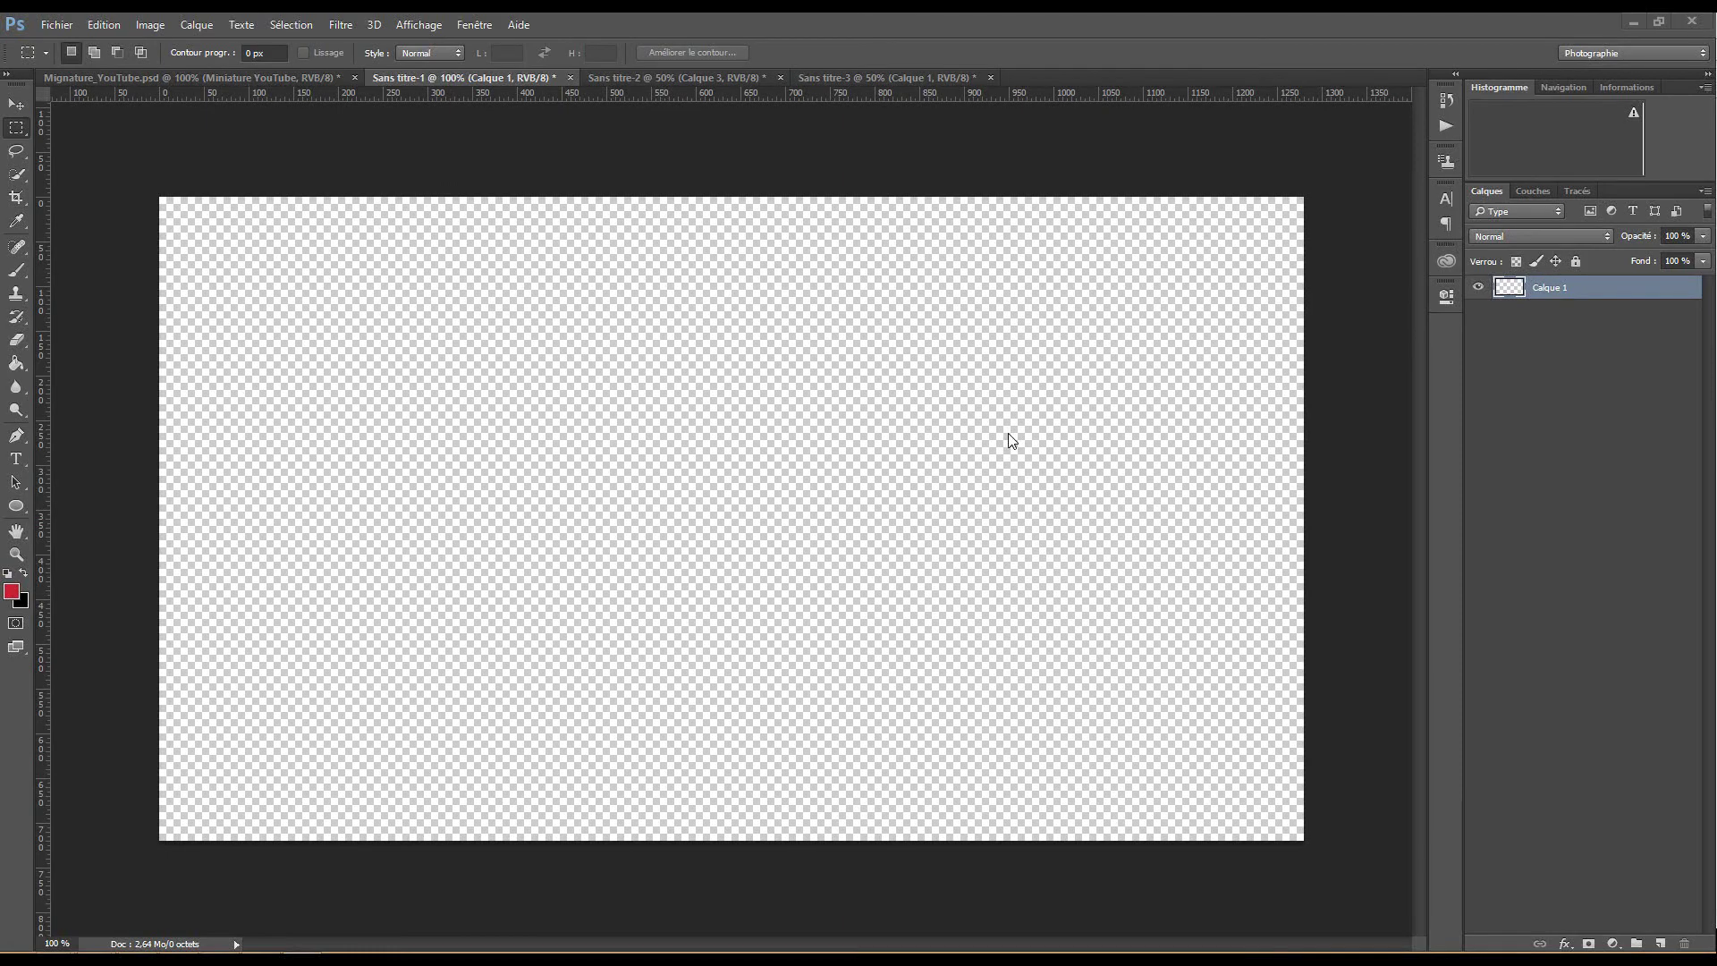
Add a new layer above Calque 1 and name it "Fond"
left_click(1662, 944)
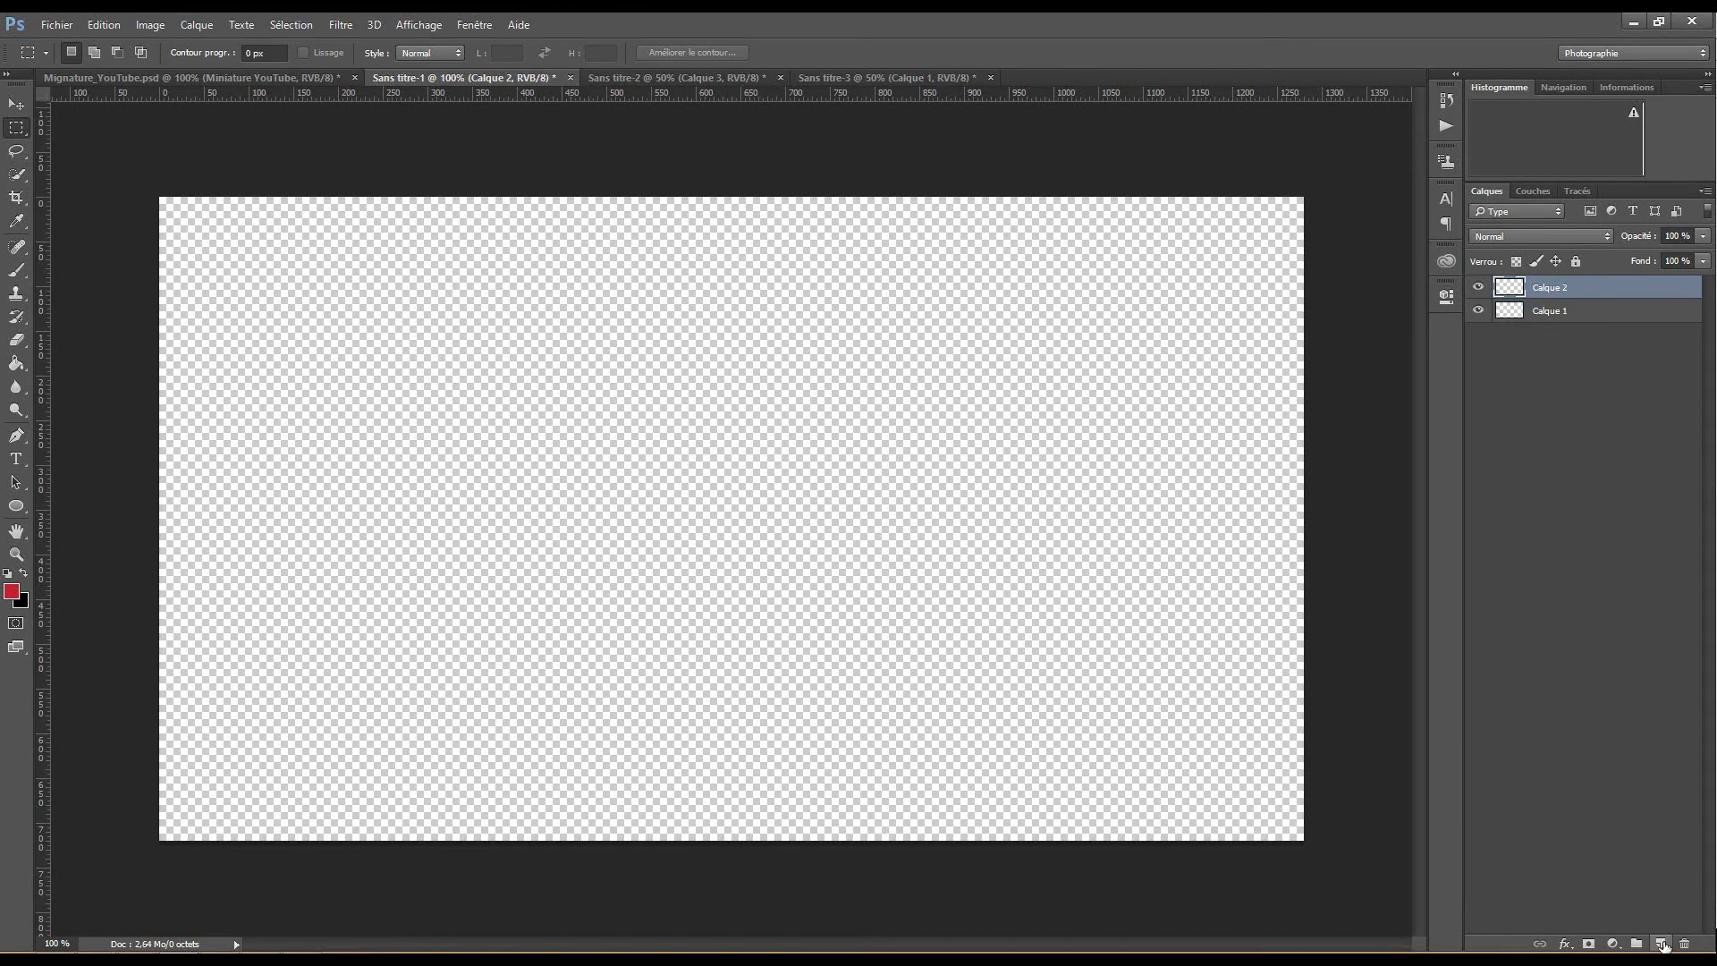
double_click(1552, 288)
type("Fond")
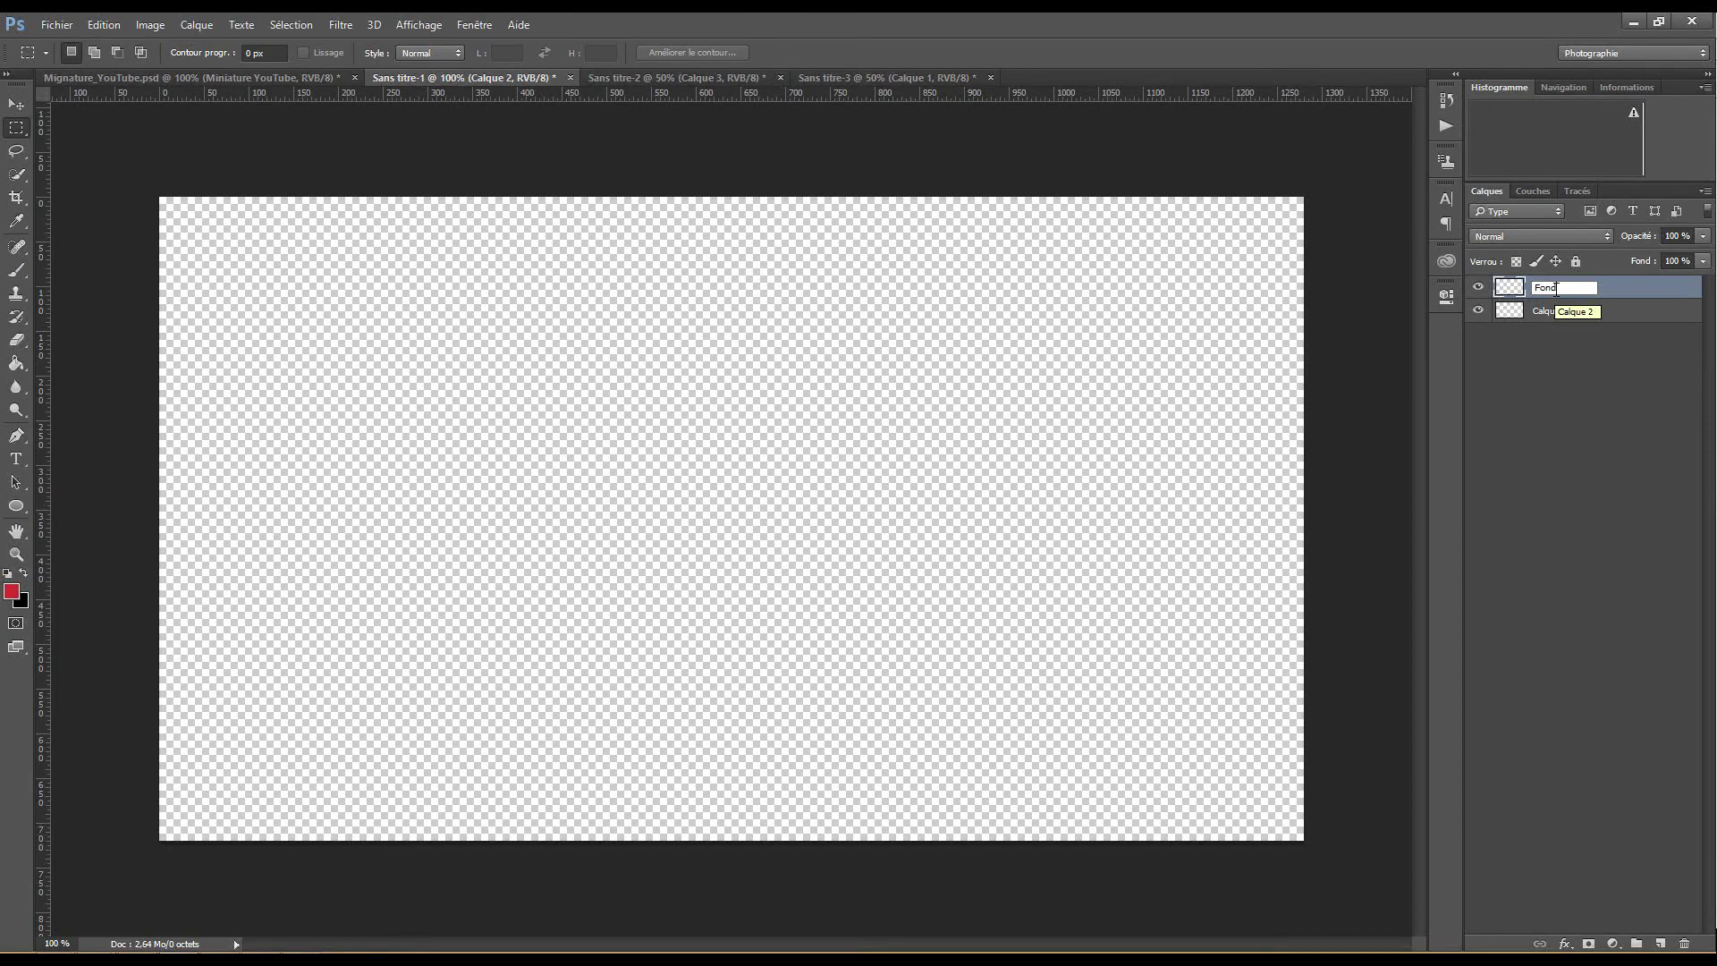
left_click(1569, 374)
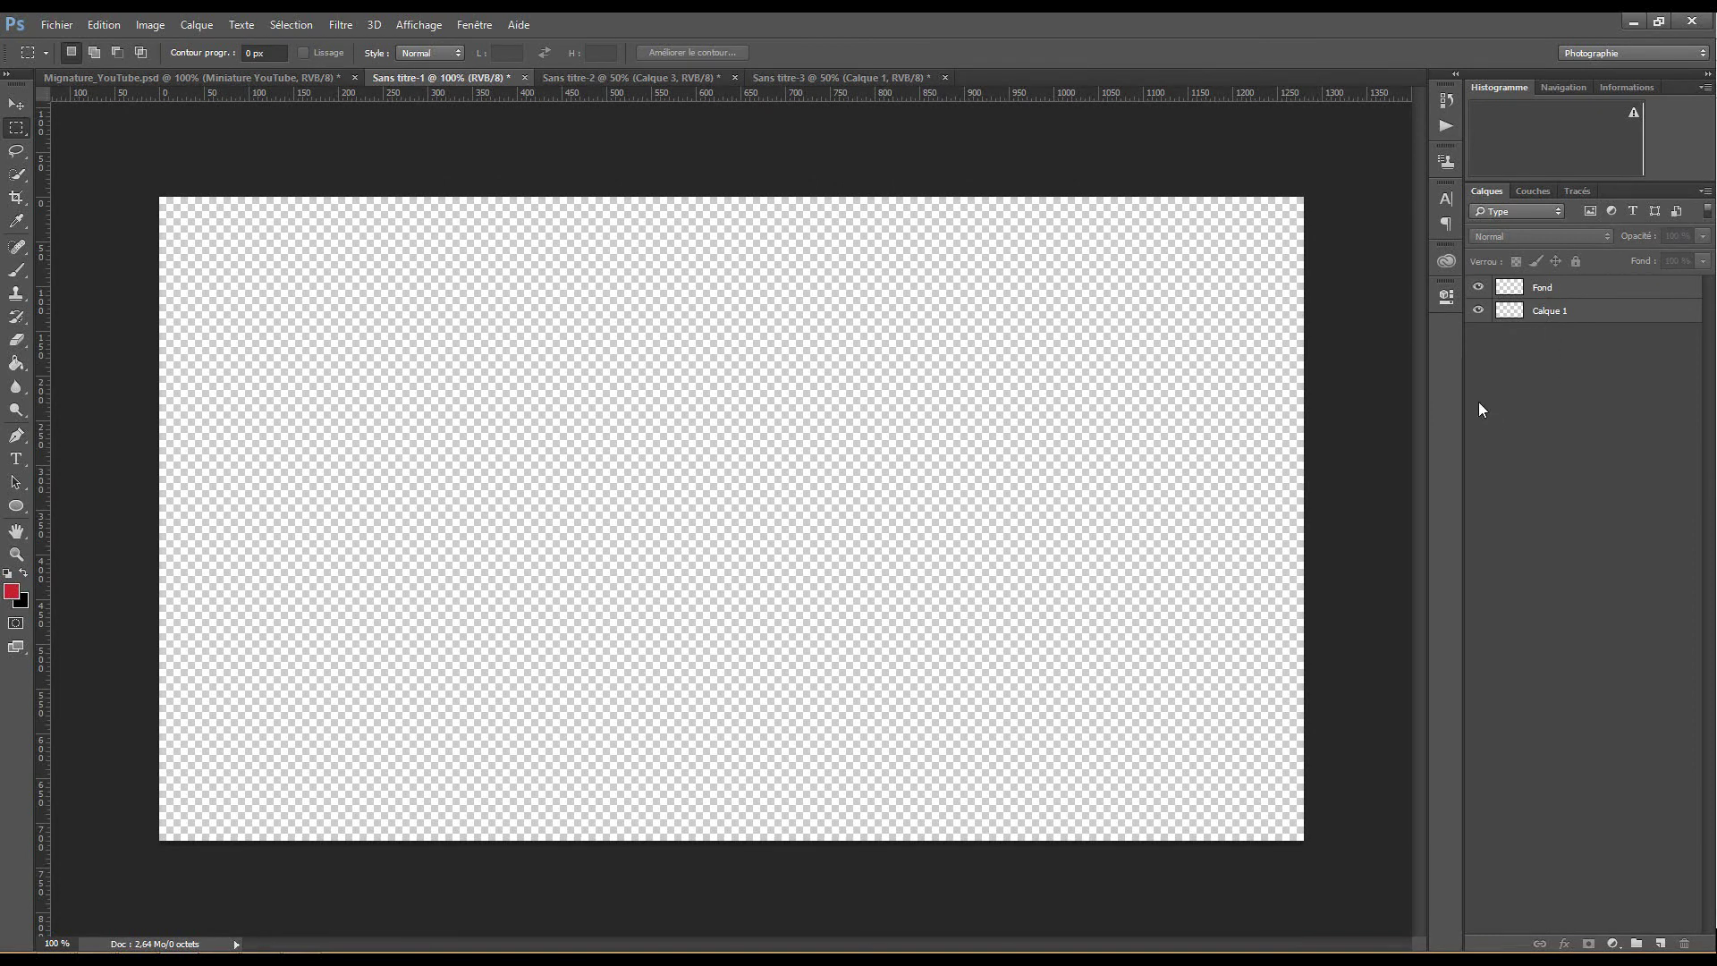
Fill the entire Fond layer with red #d53030 using the Paint Bucket
left_click(18, 367)
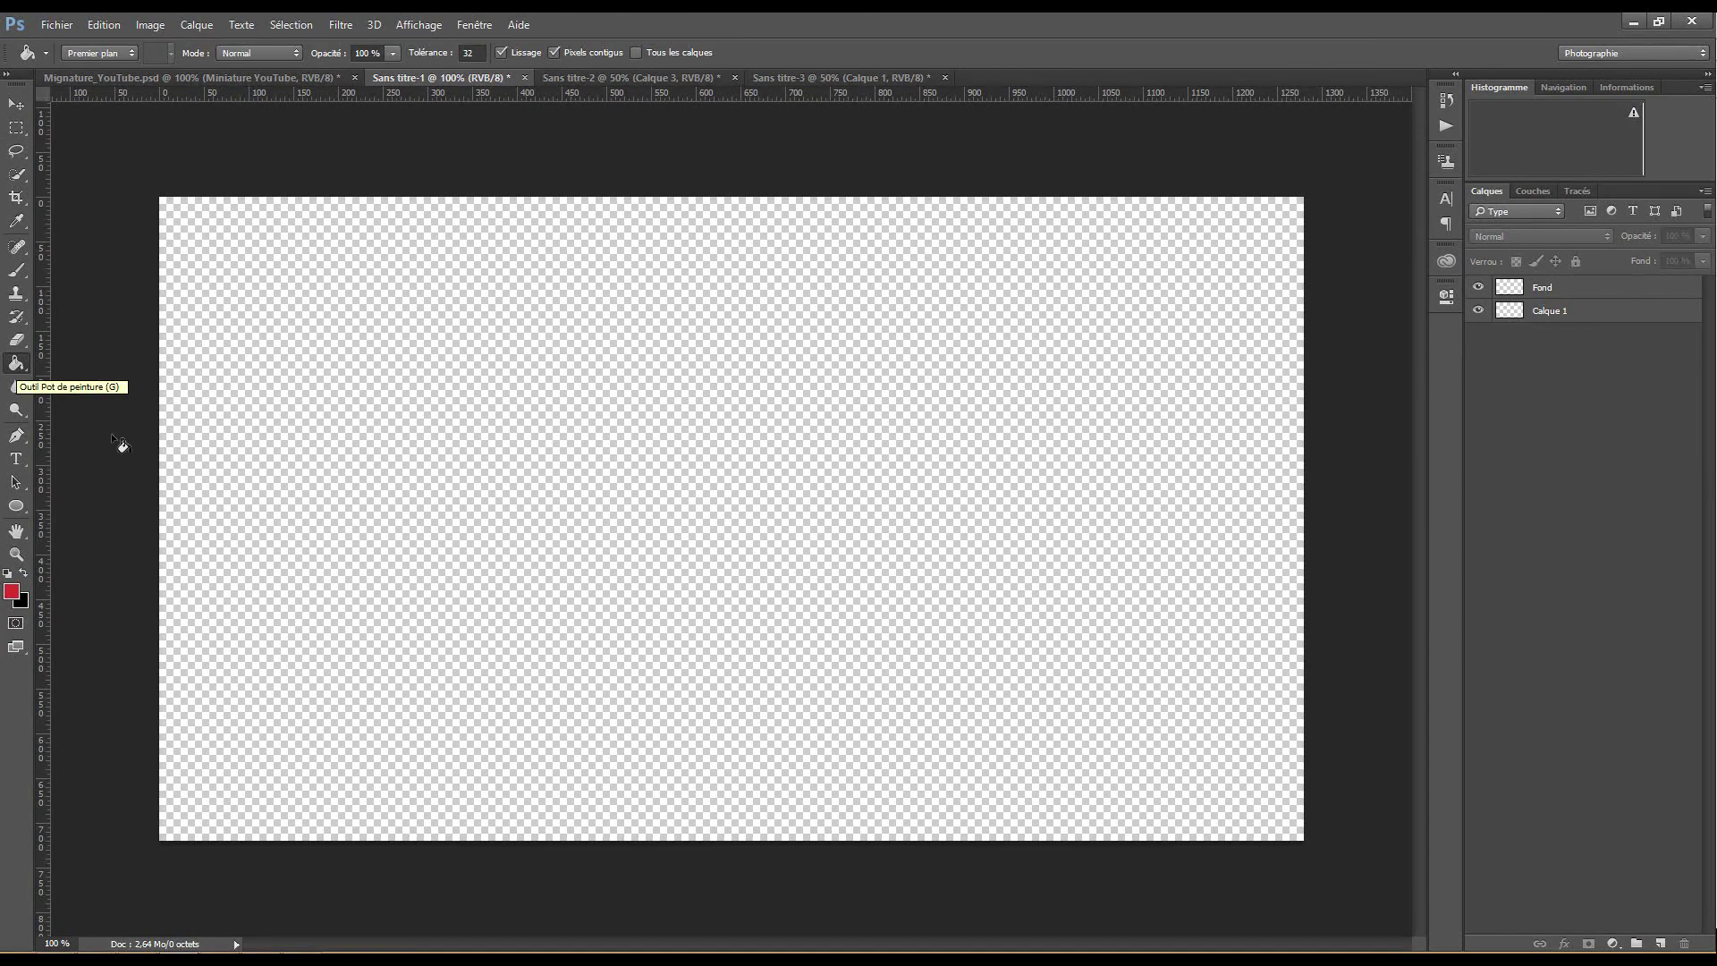
left_click(12, 591)
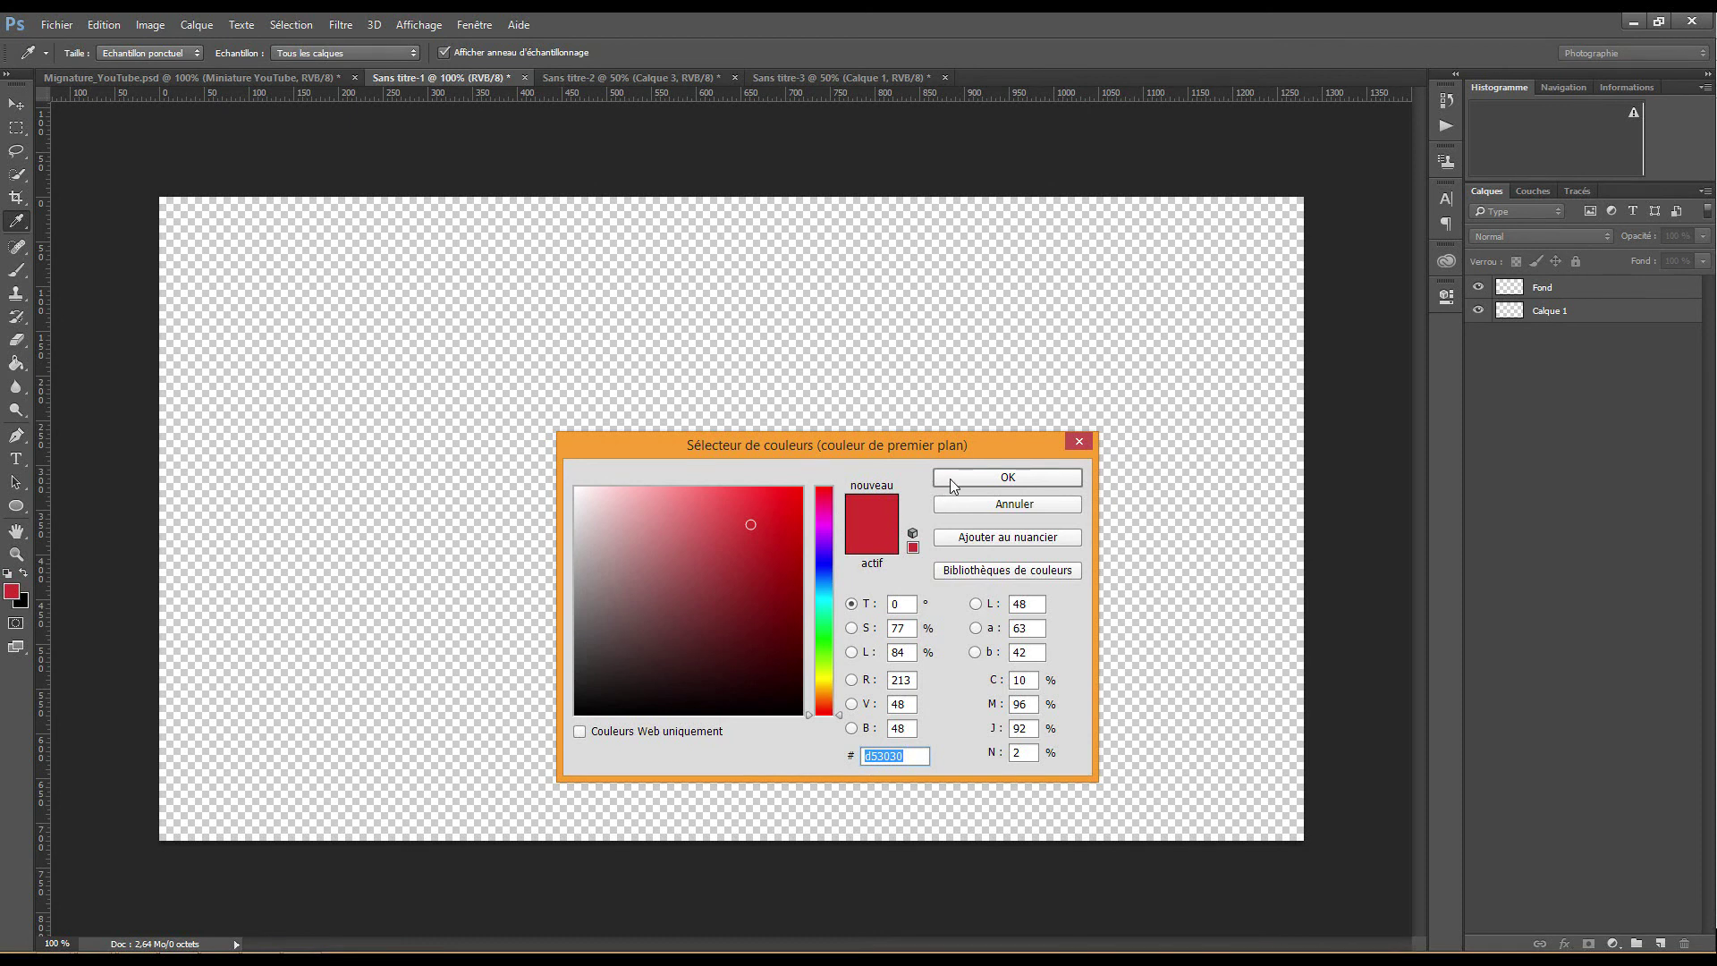
left_click(951, 482)
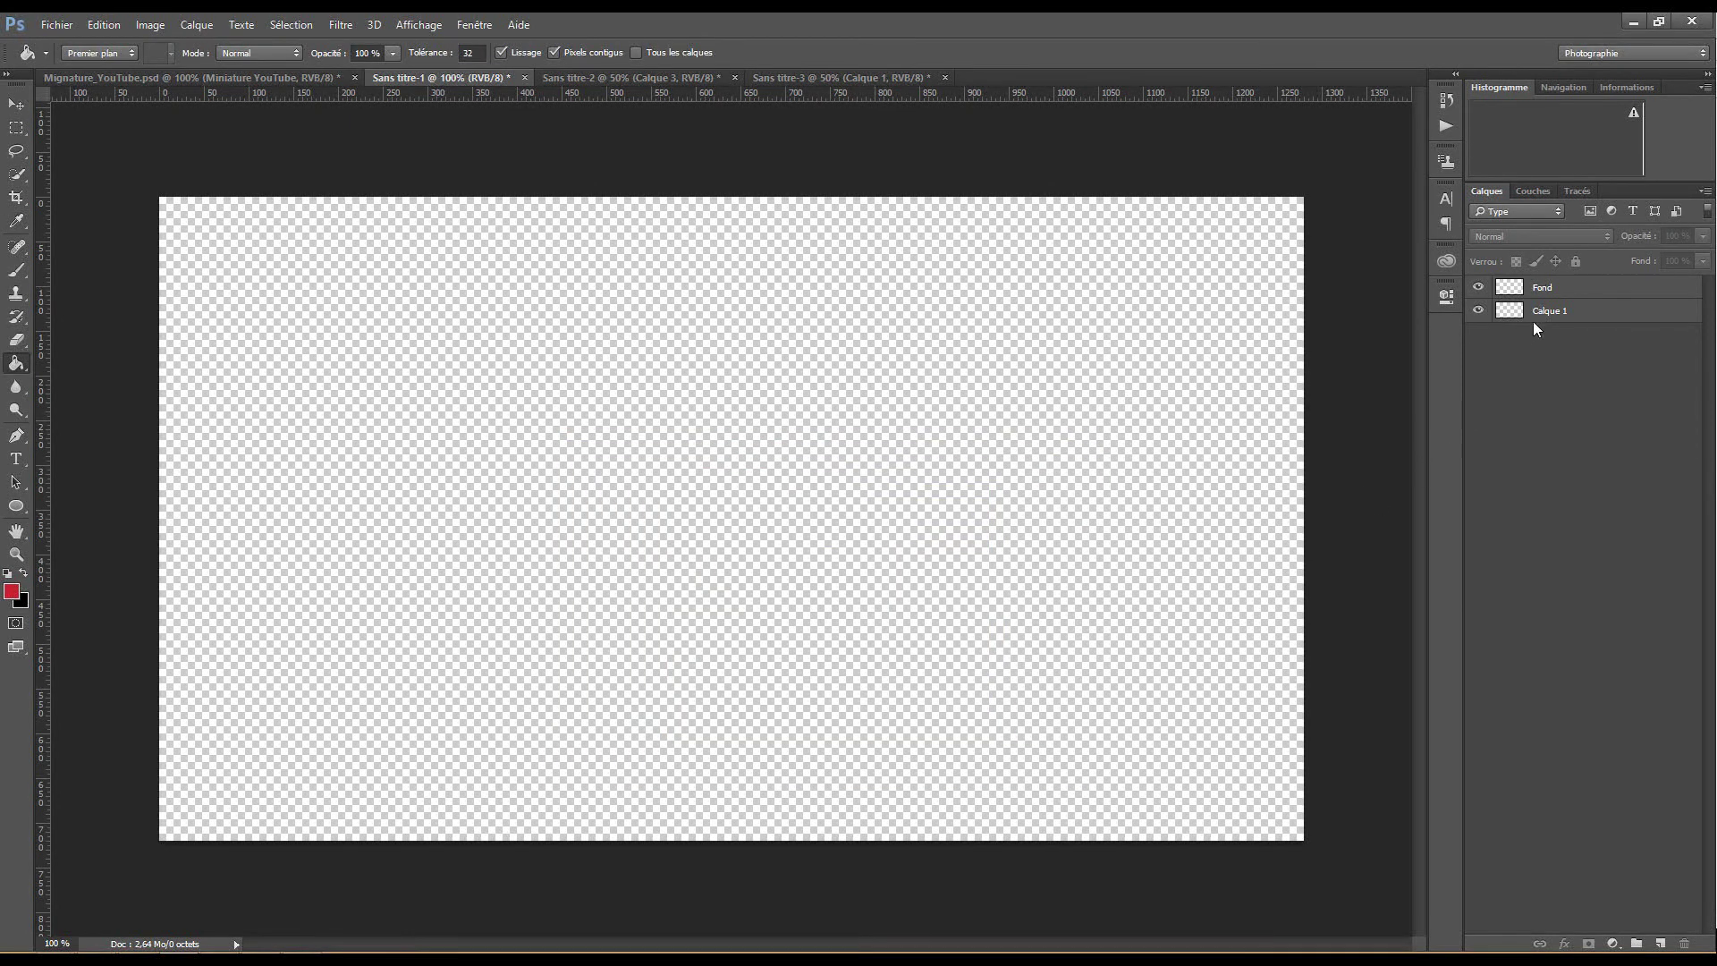
left_click(1544, 289)
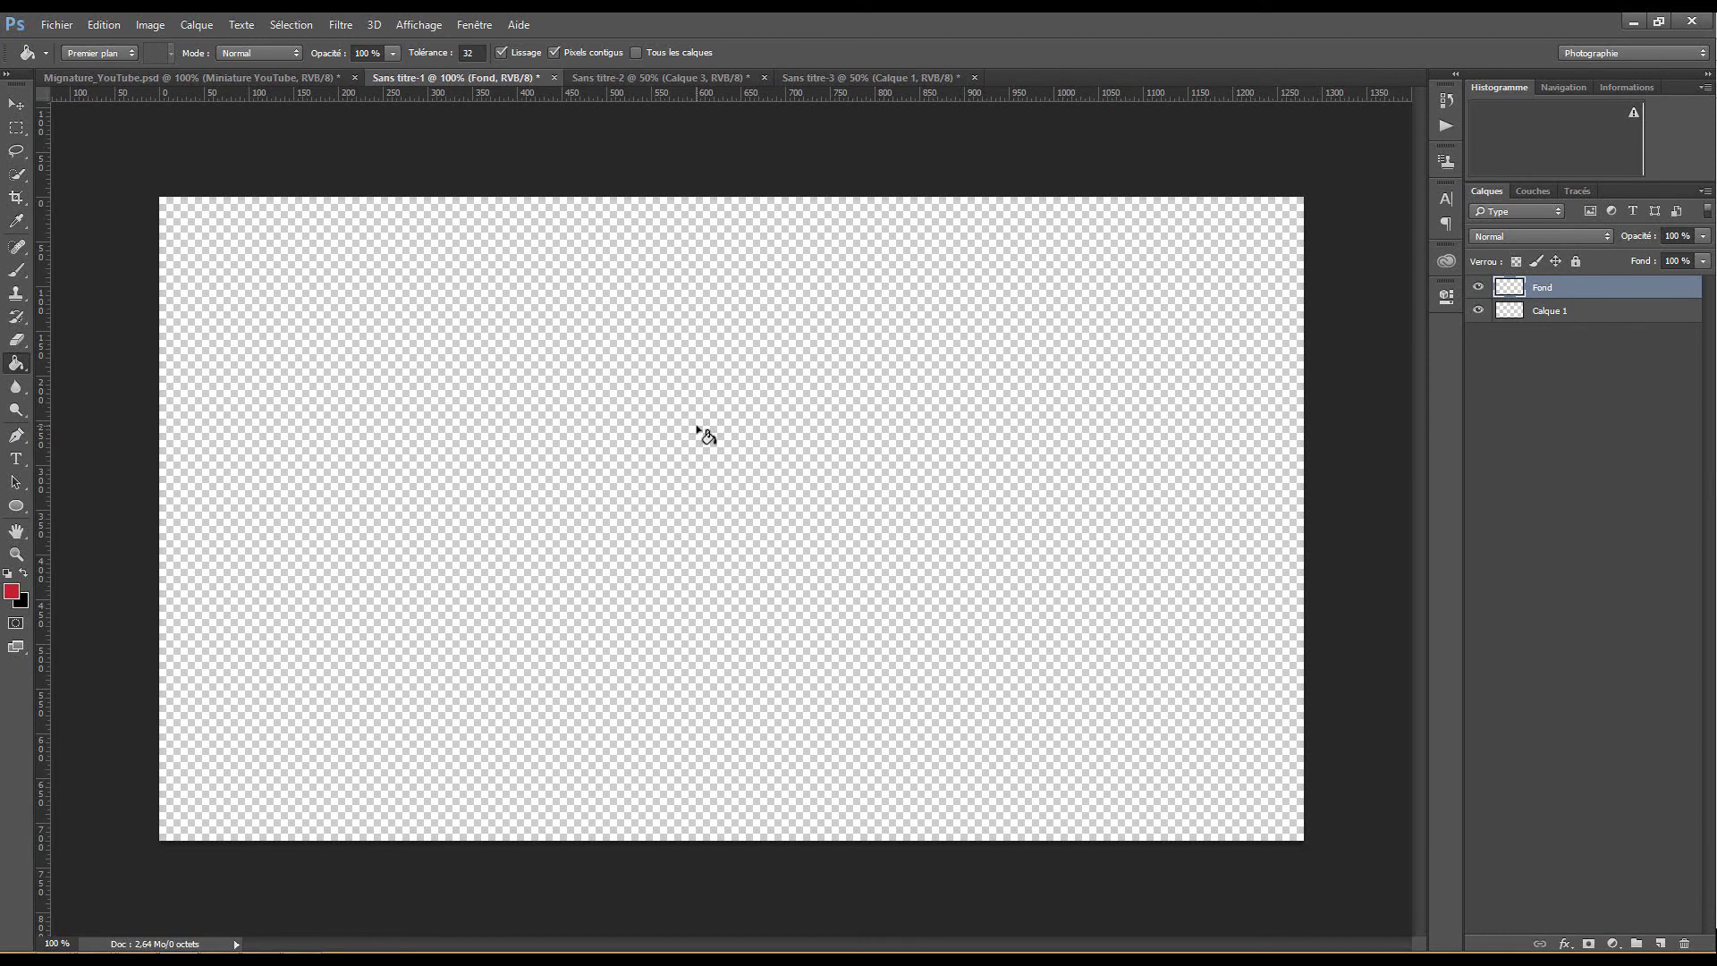
left_click(698, 428)
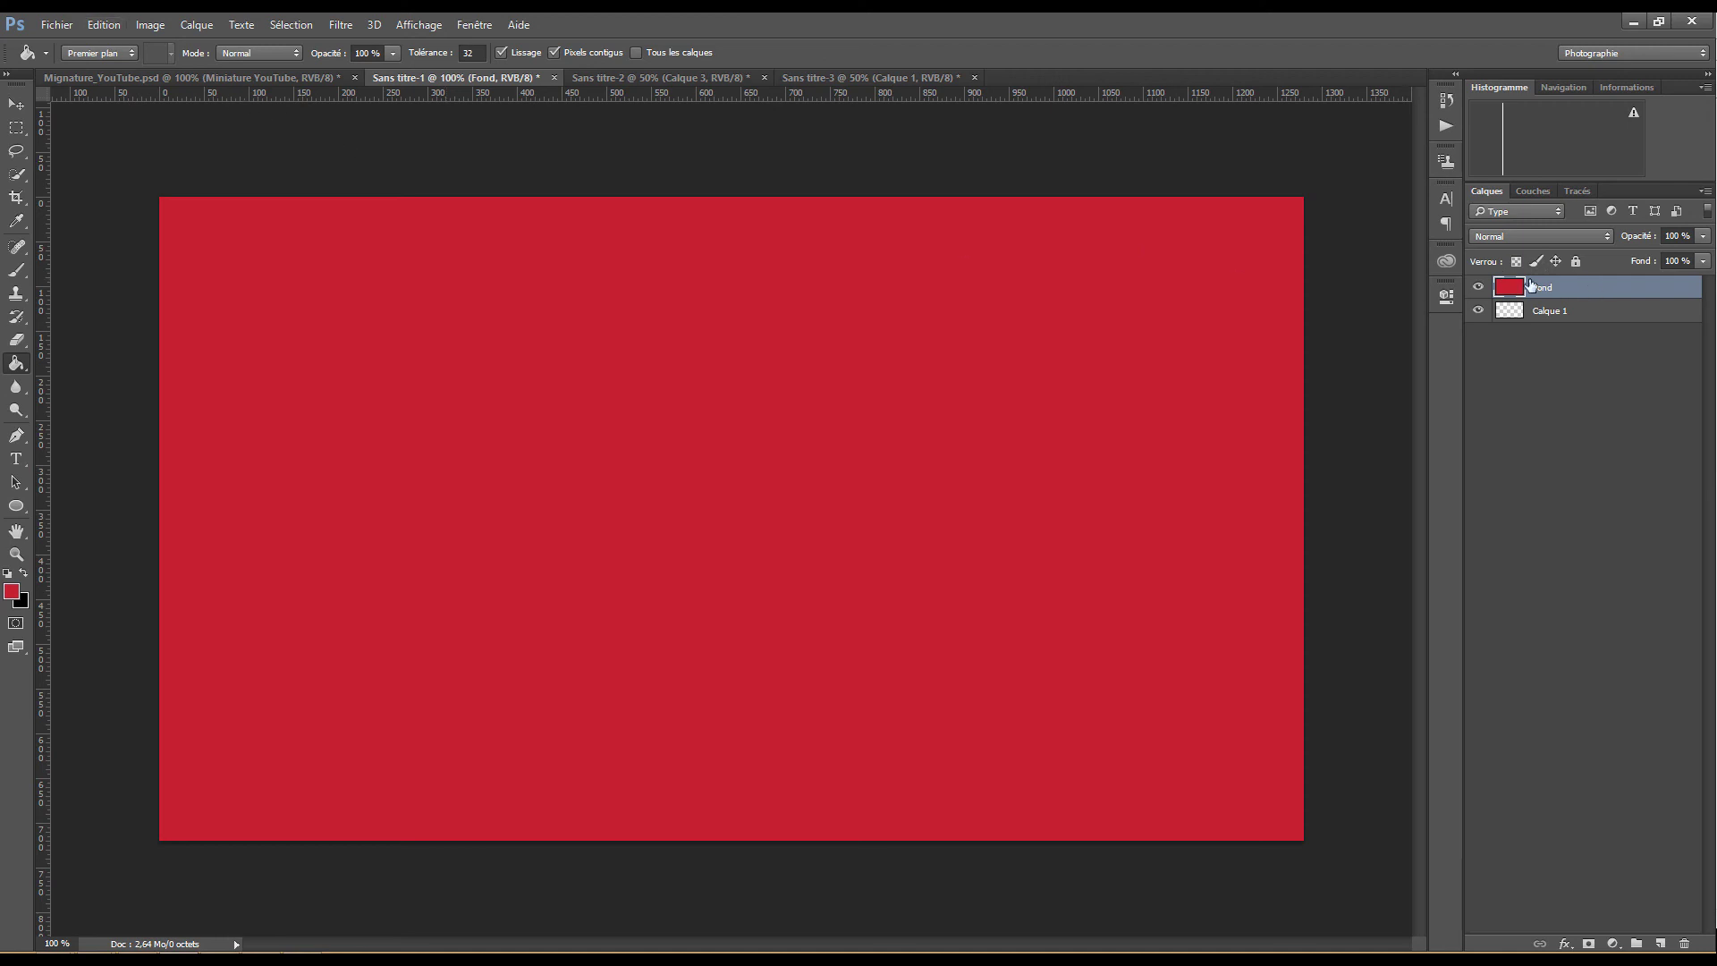
Free-transform the red fill: rotate it about 85°, stretch its height to about 146%, and shift it over the canvas's left half
left_click(104, 24)
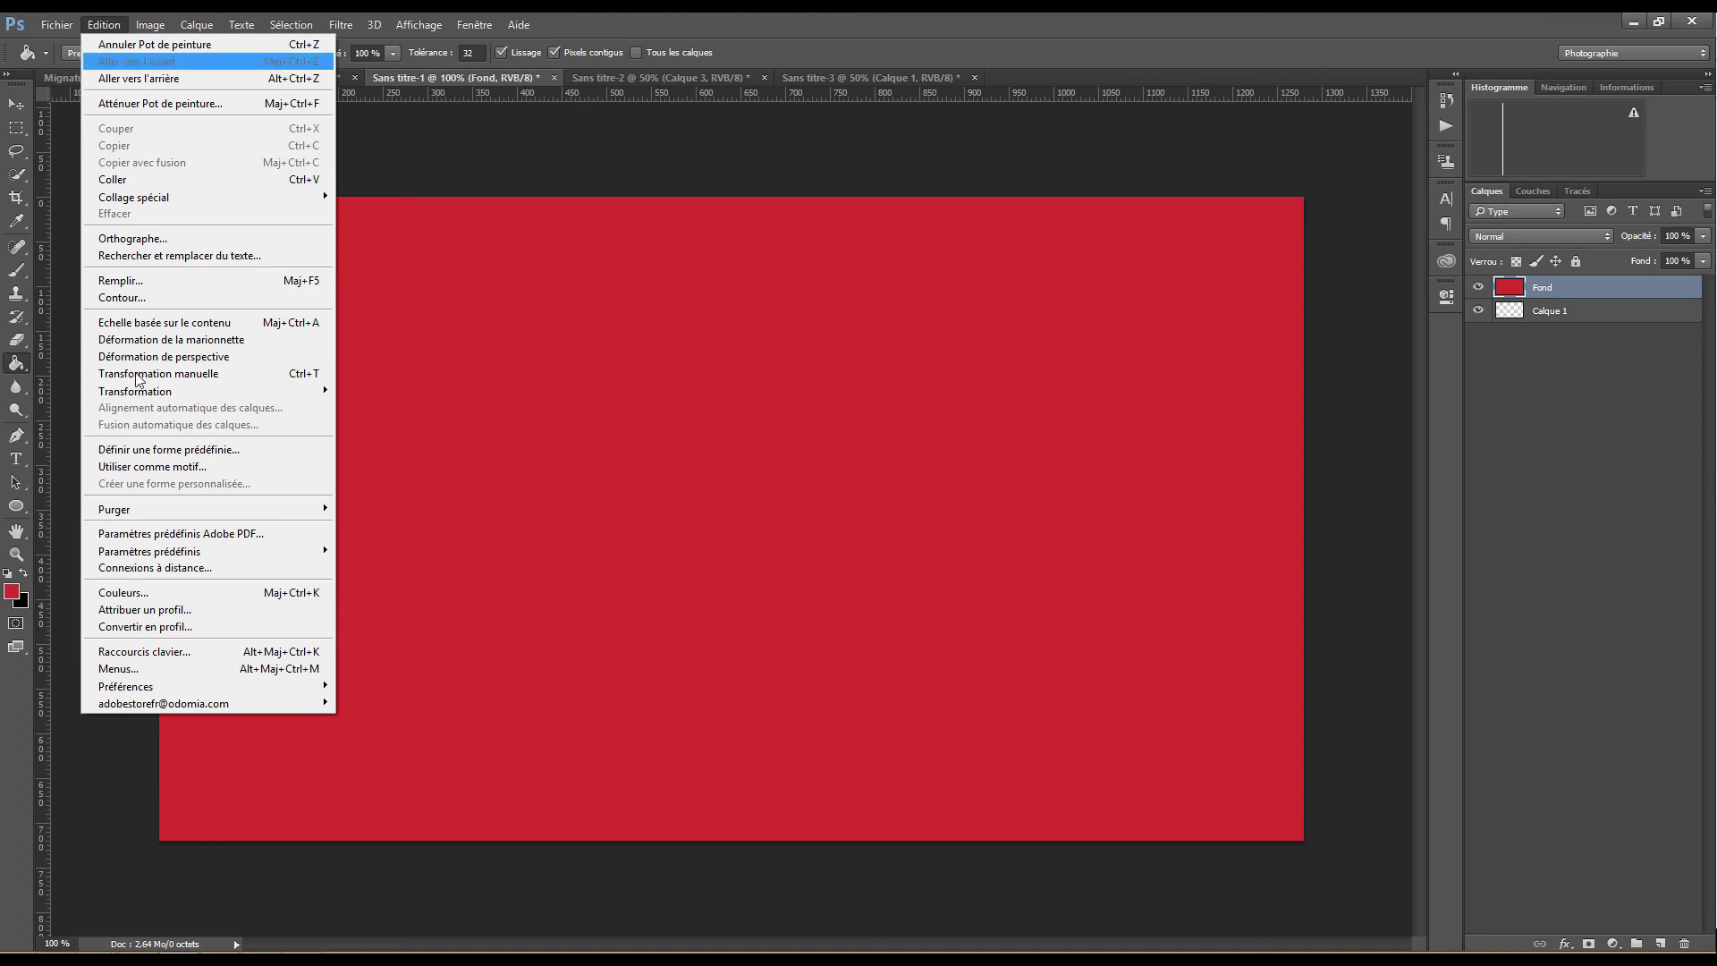
left_click(156, 374)
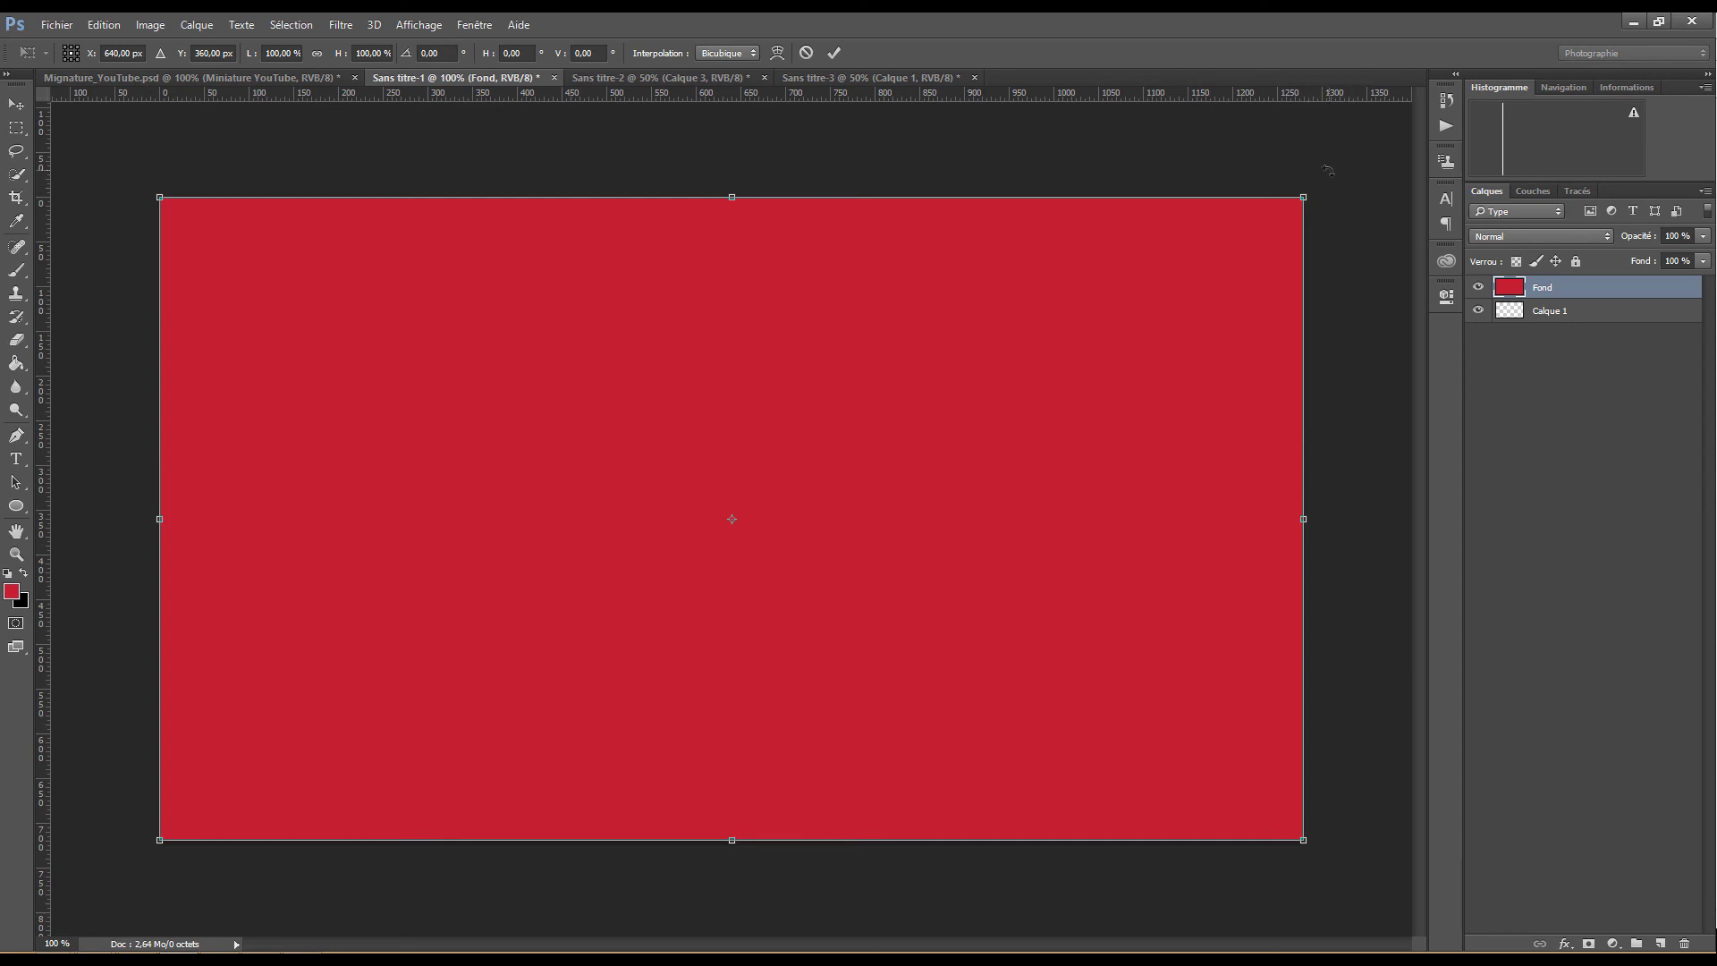
left_click_drag(1332, 167, 953, 833)
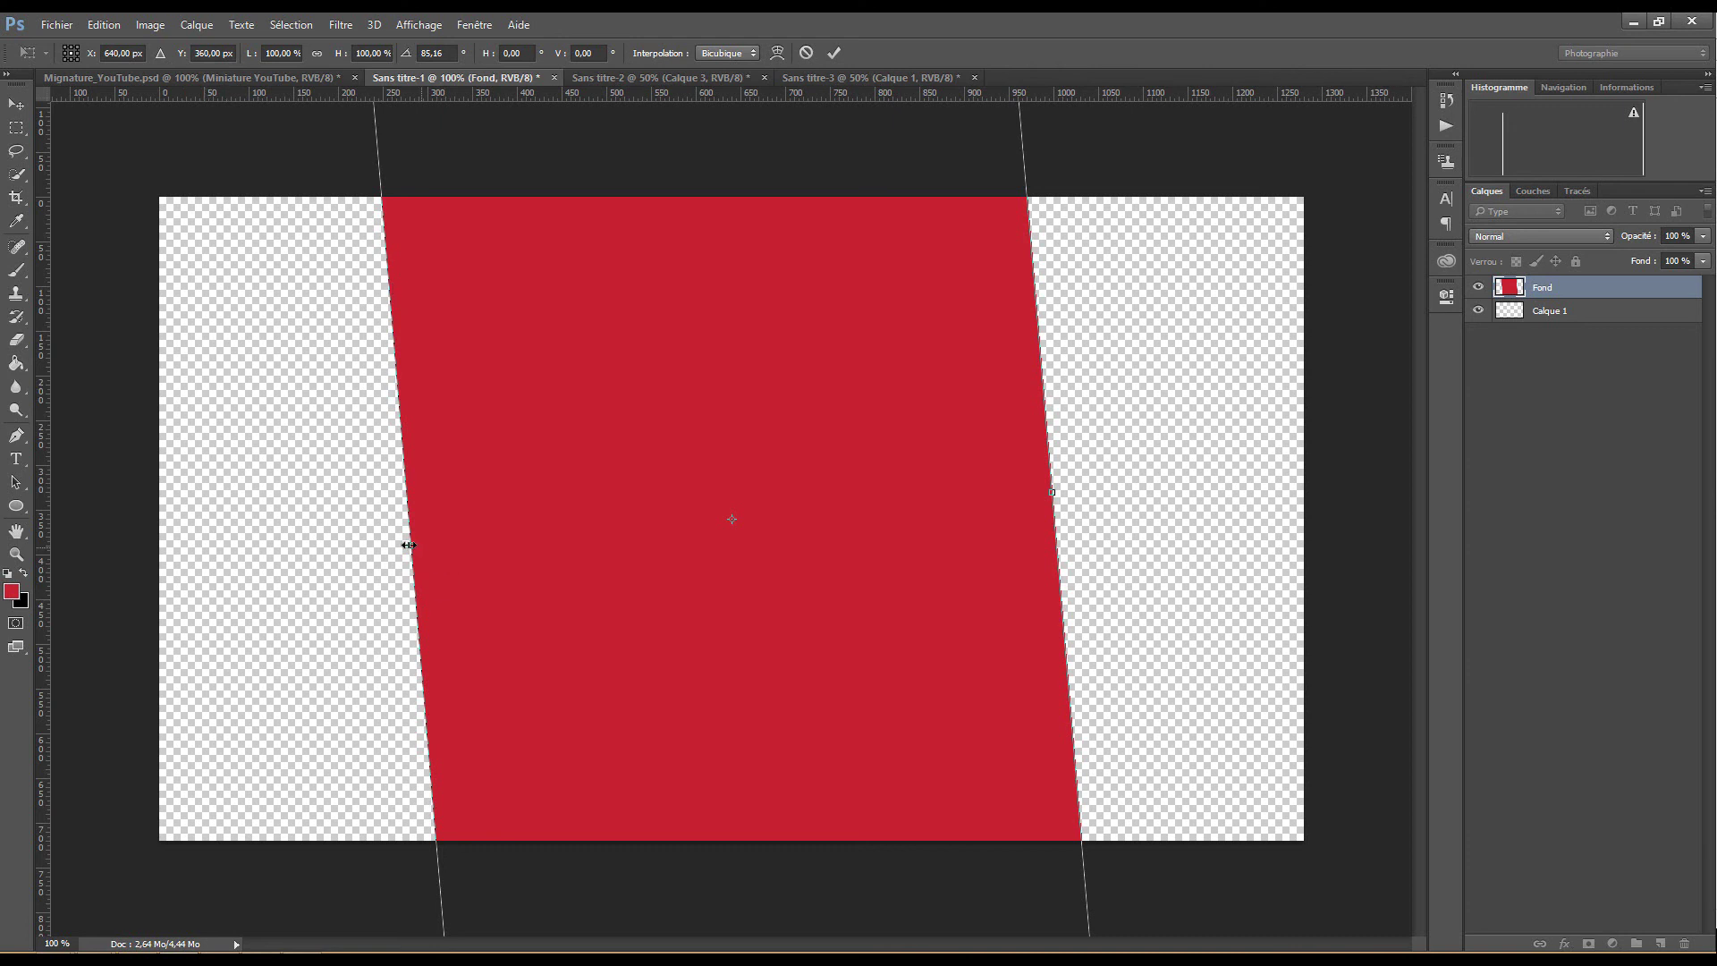
left_click_drag(409, 545, 112, 566)
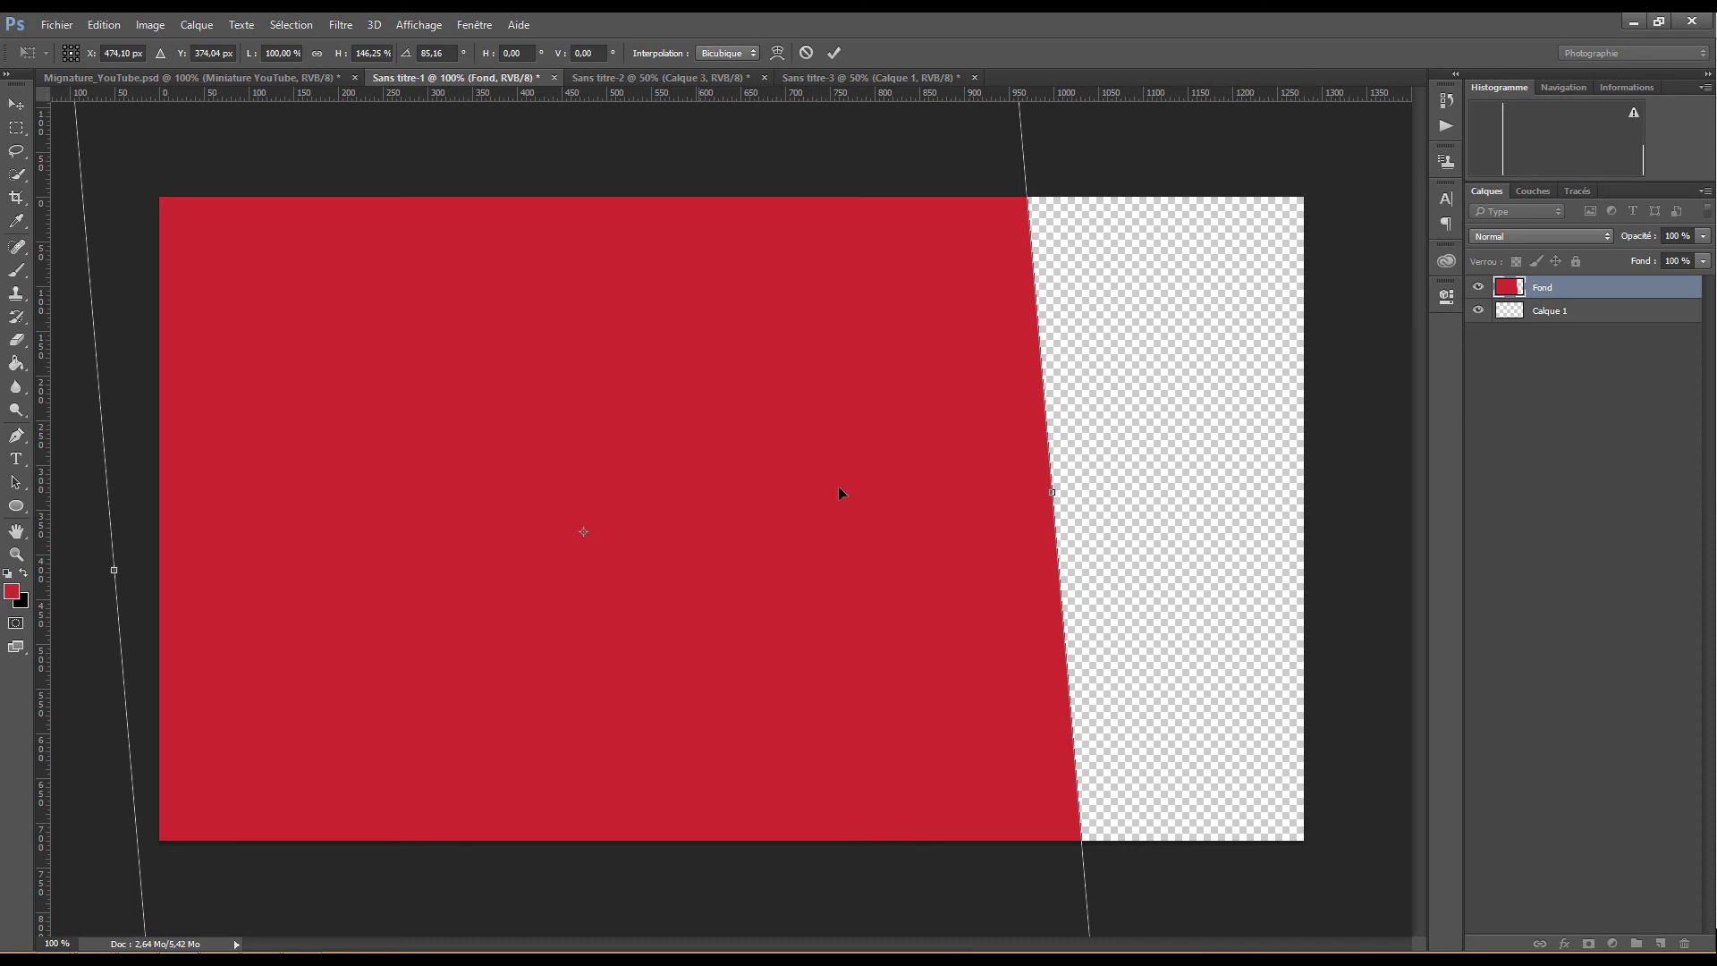
left_click_drag(759, 492, 549, 506)
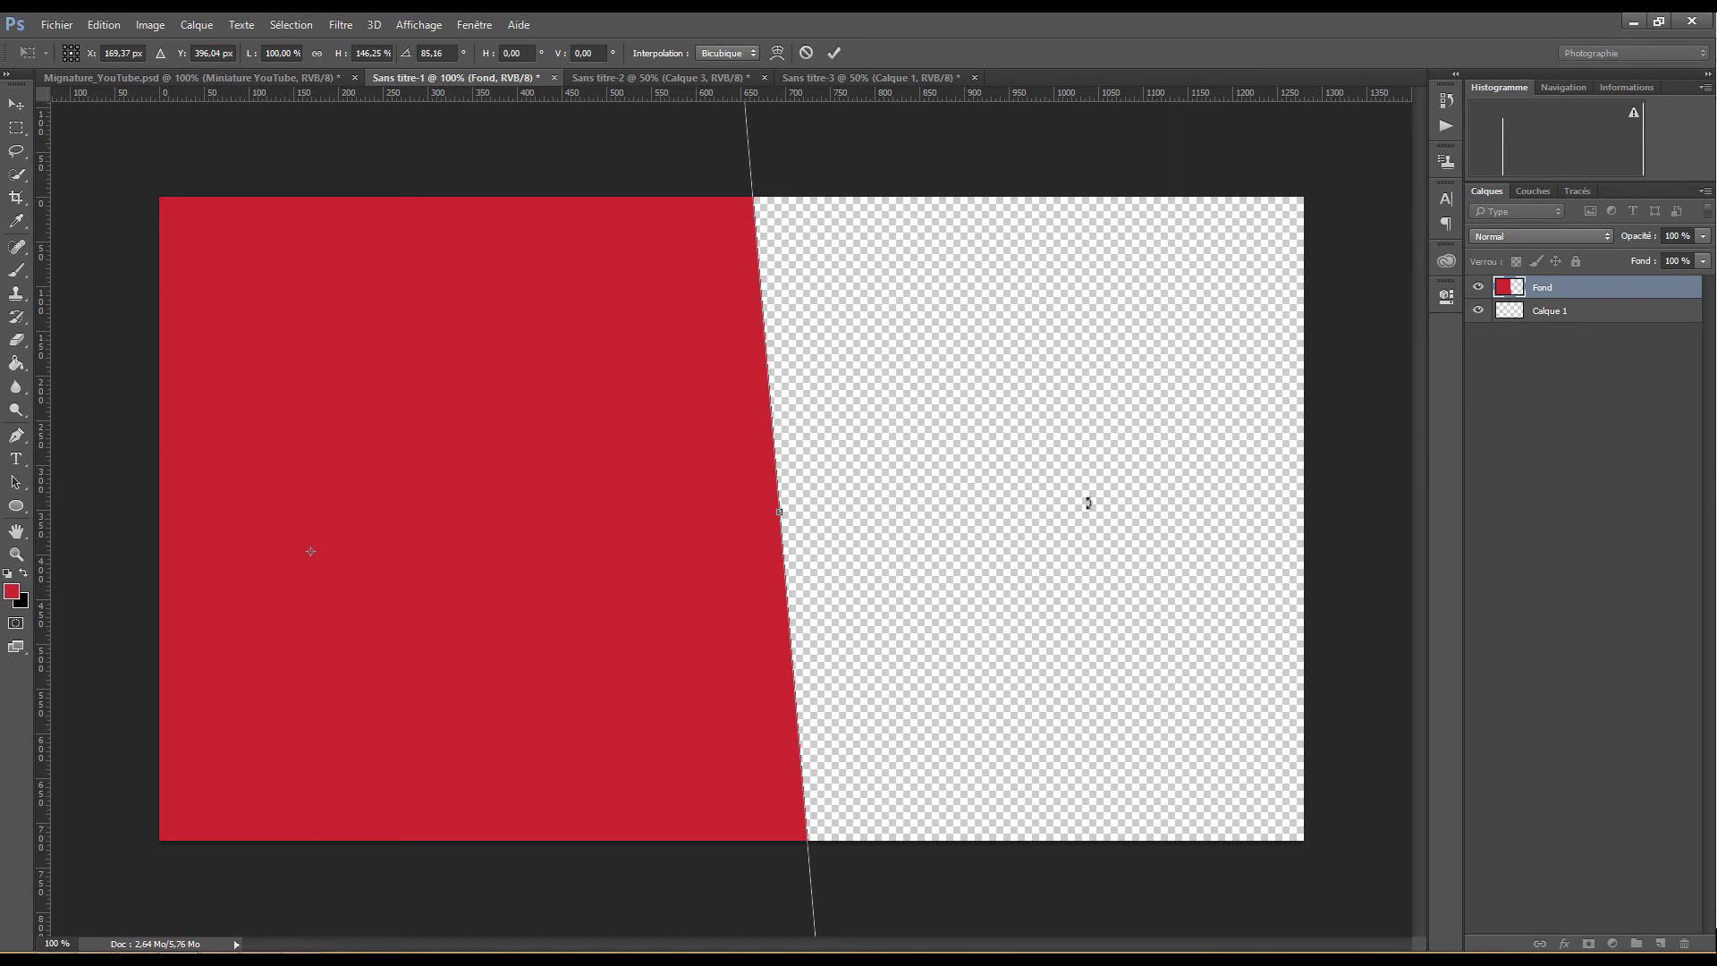
left_click(833, 54)
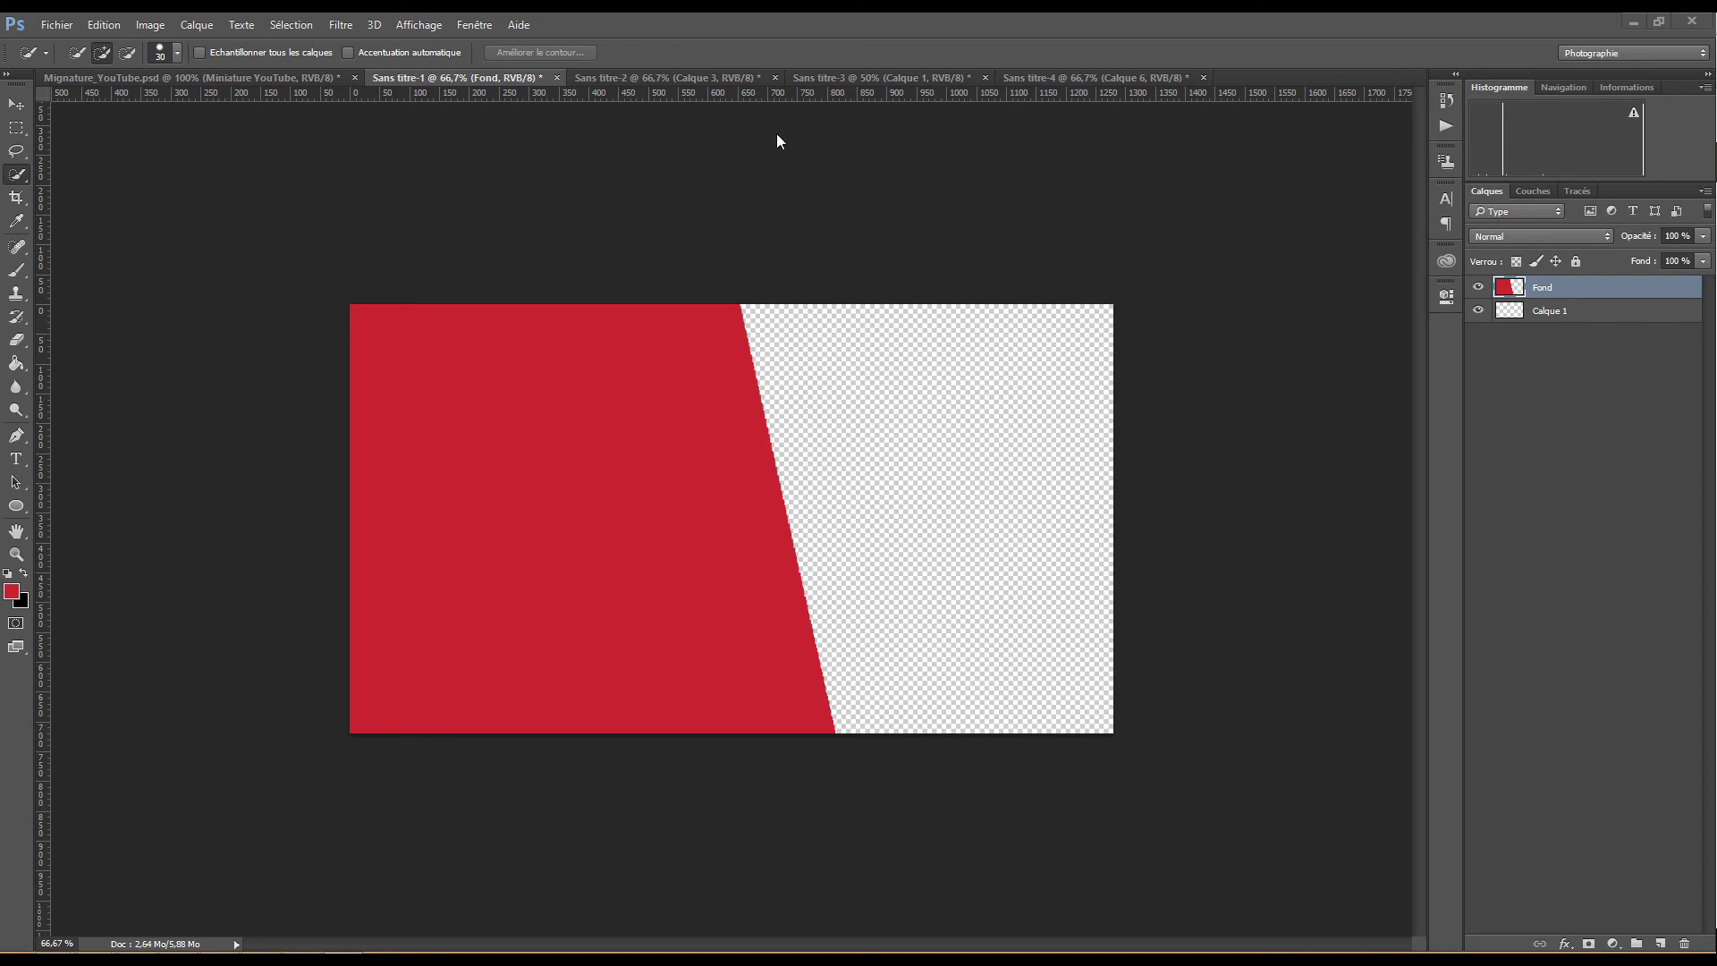
Apply a Gaussian blur with a radius of about 7.6 pixels to the empty wall photo in Sans titre-3
left_click(732, 77)
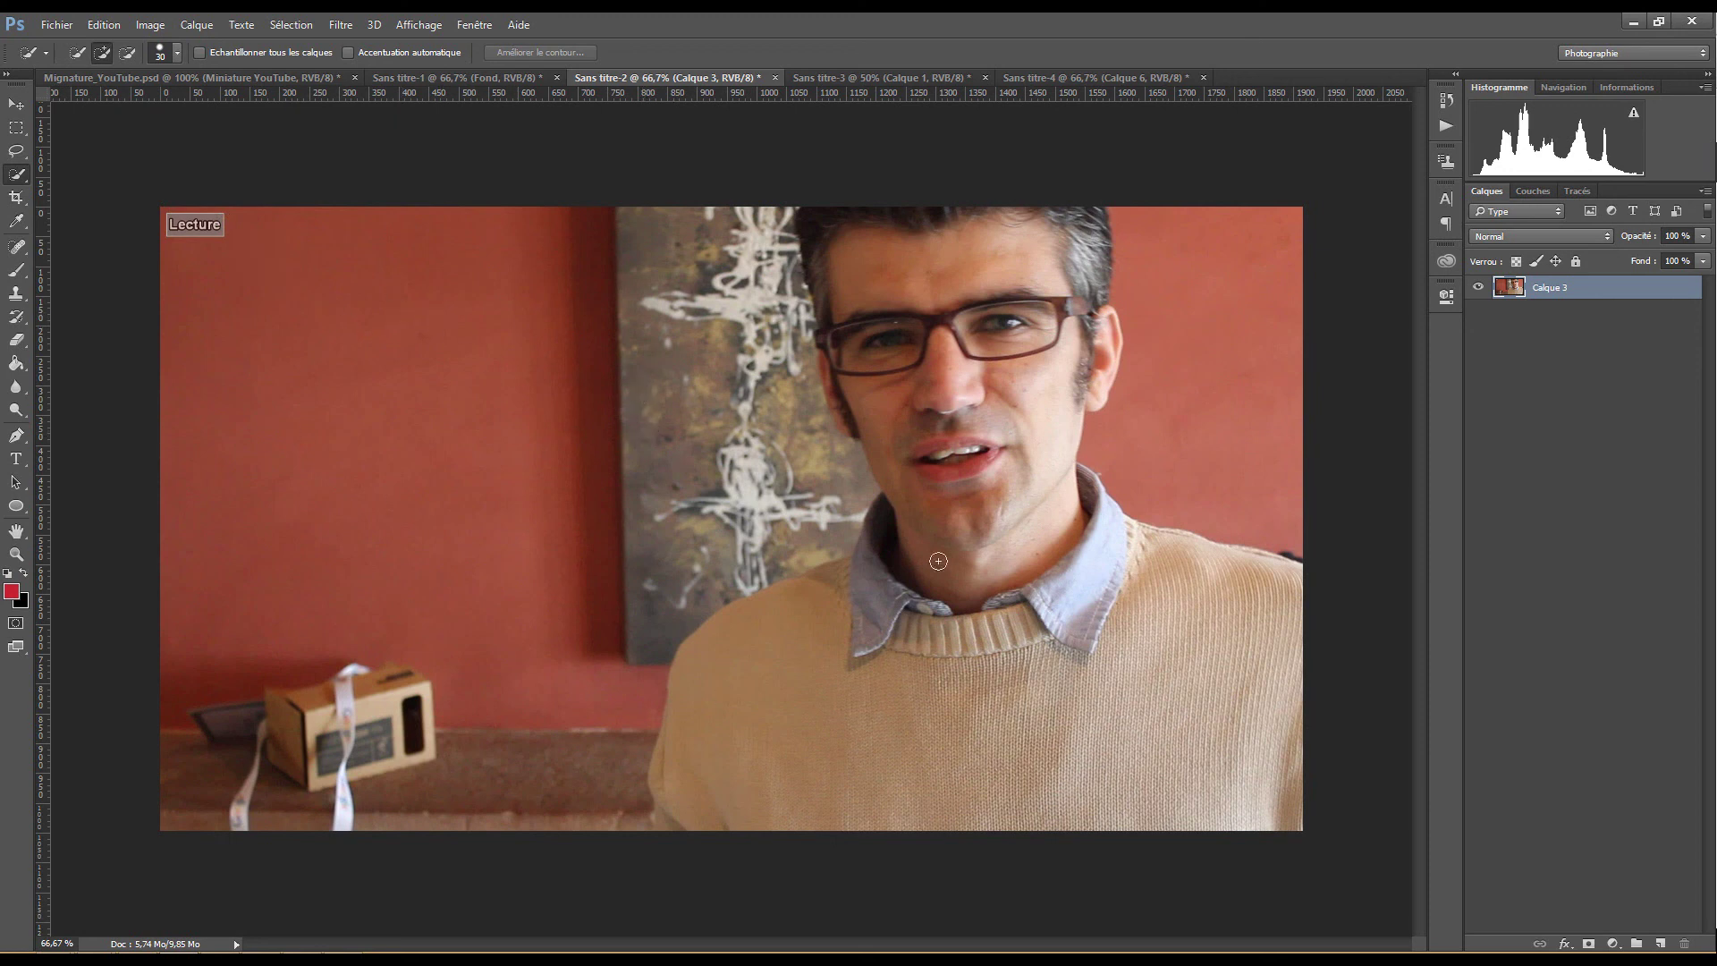
left_click(888, 80)
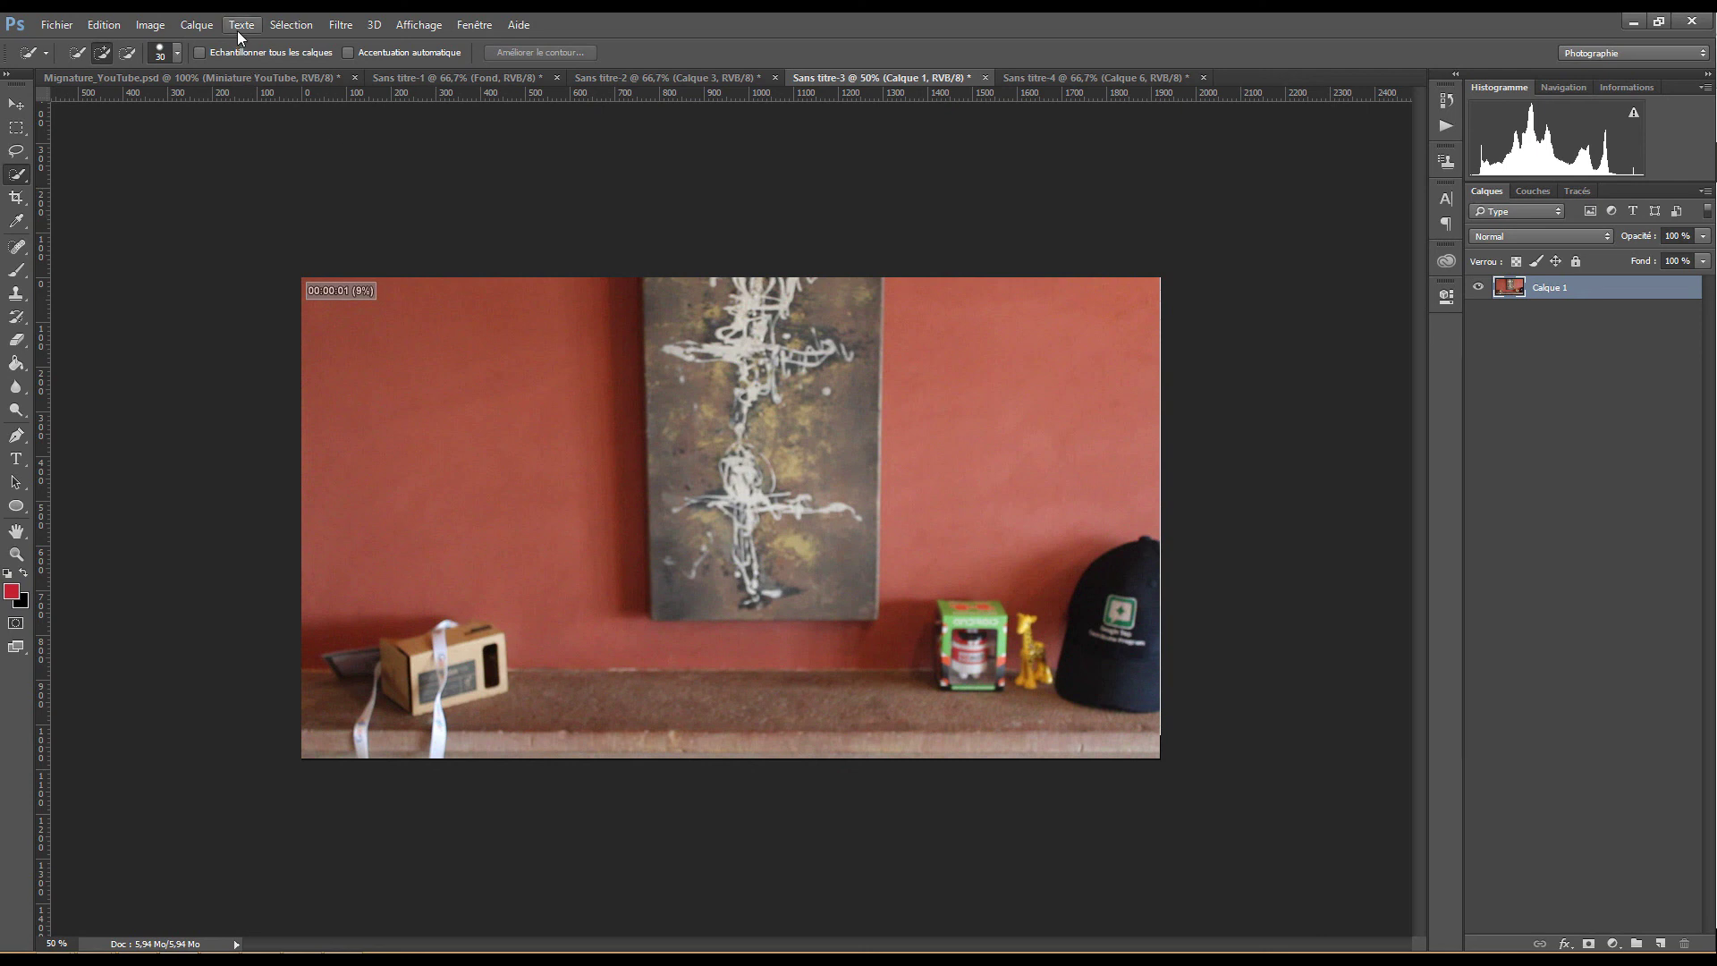
left_click(331, 26)
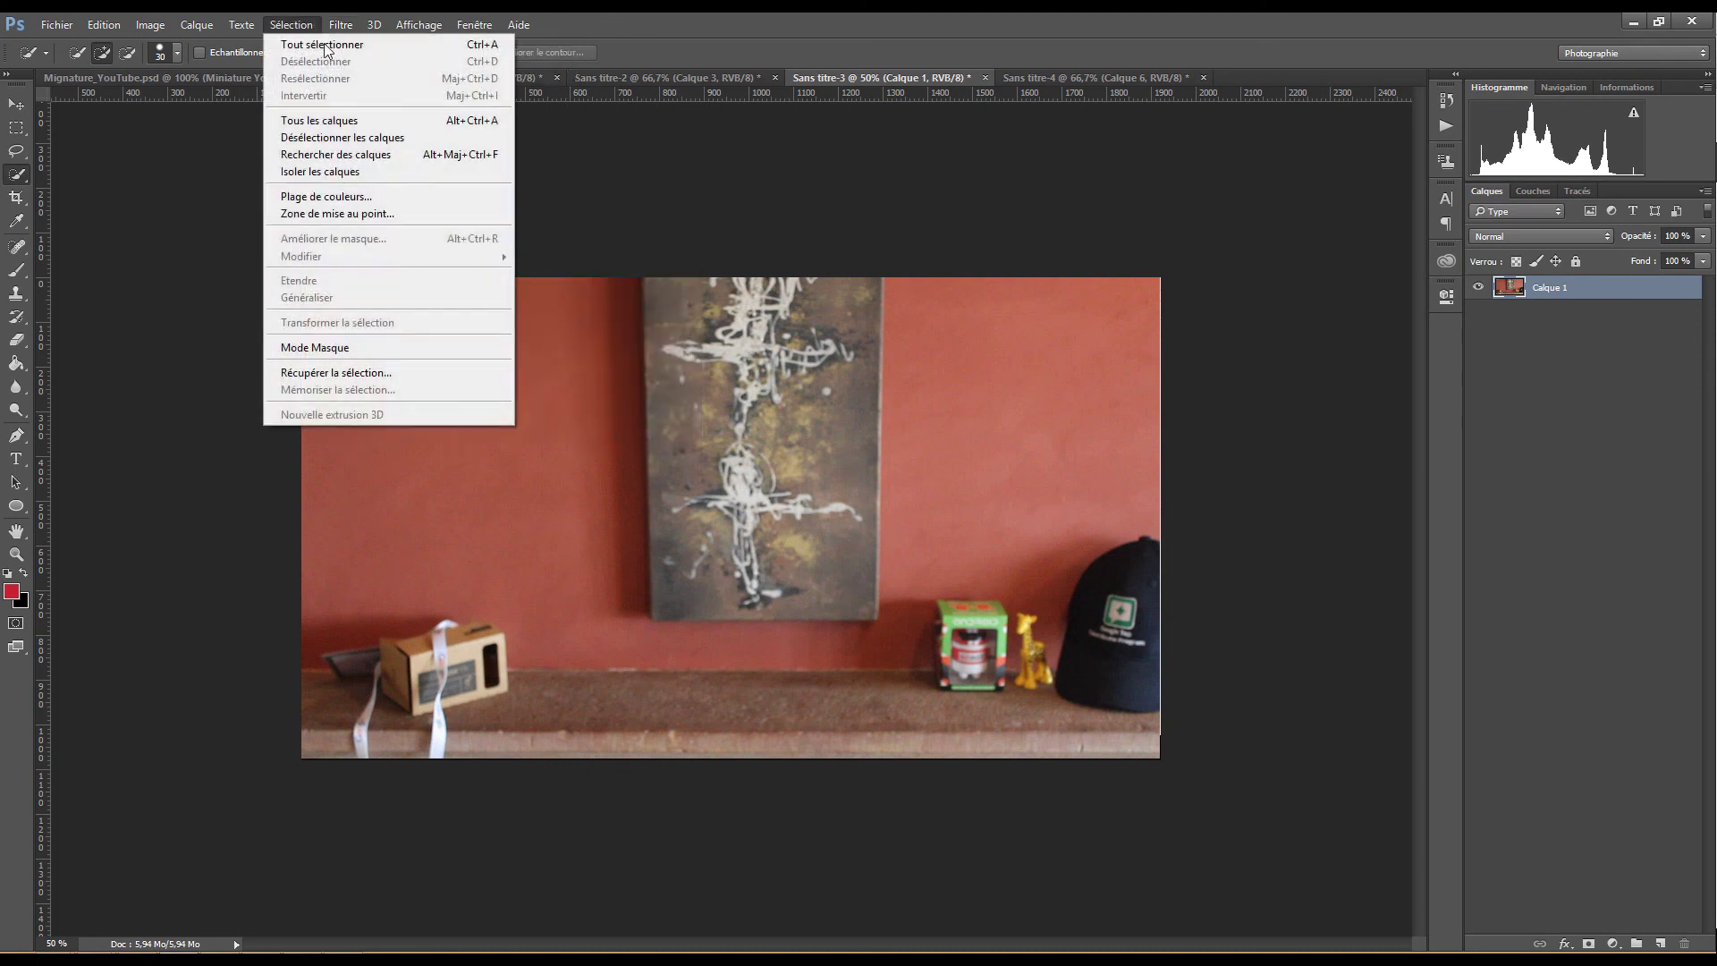
mouse_move(407, 287)
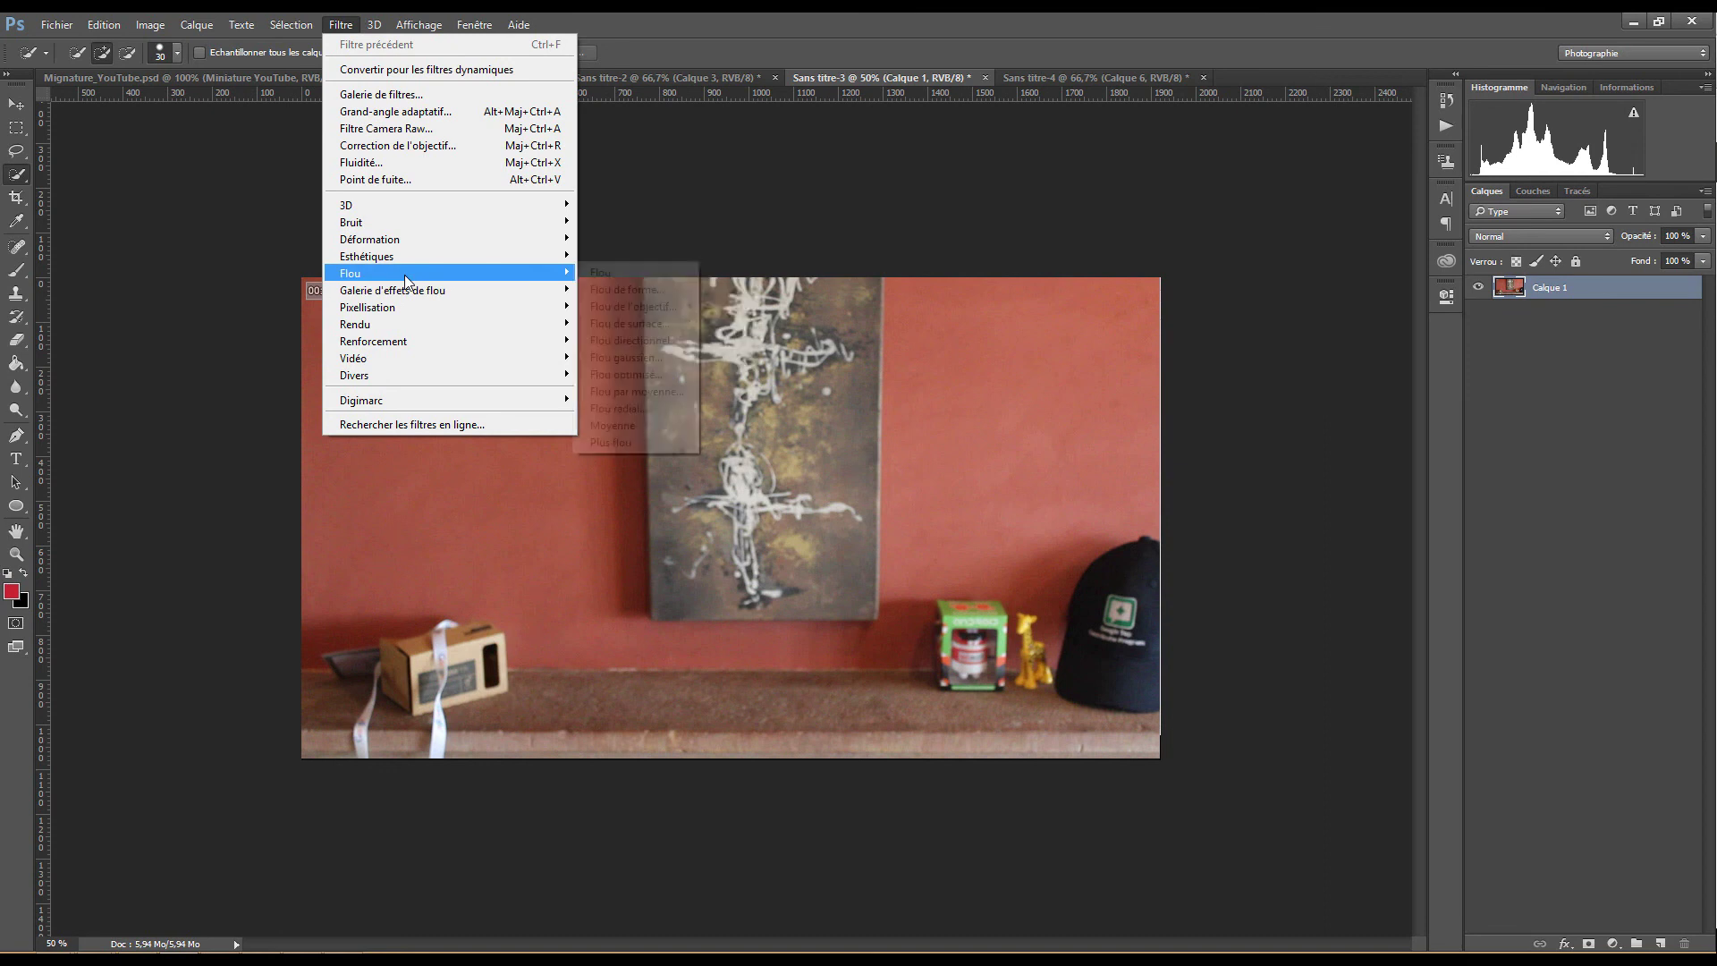
left_click(624, 357)
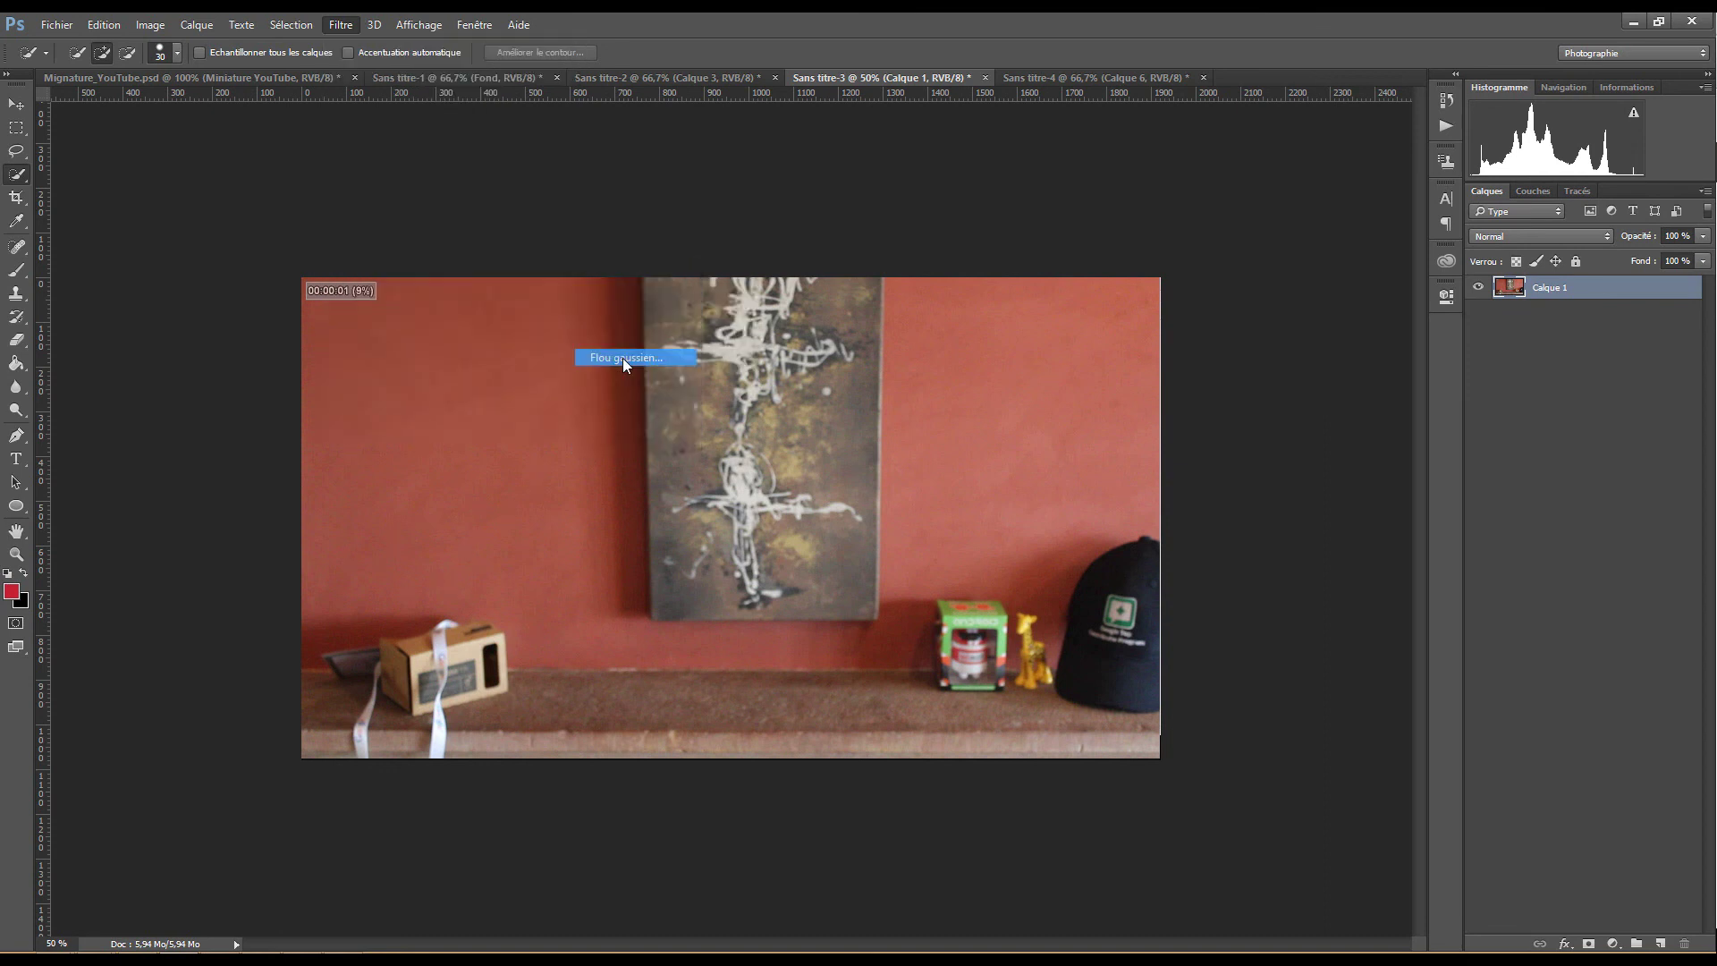
left_click_drag(529, 260, 362, 200)
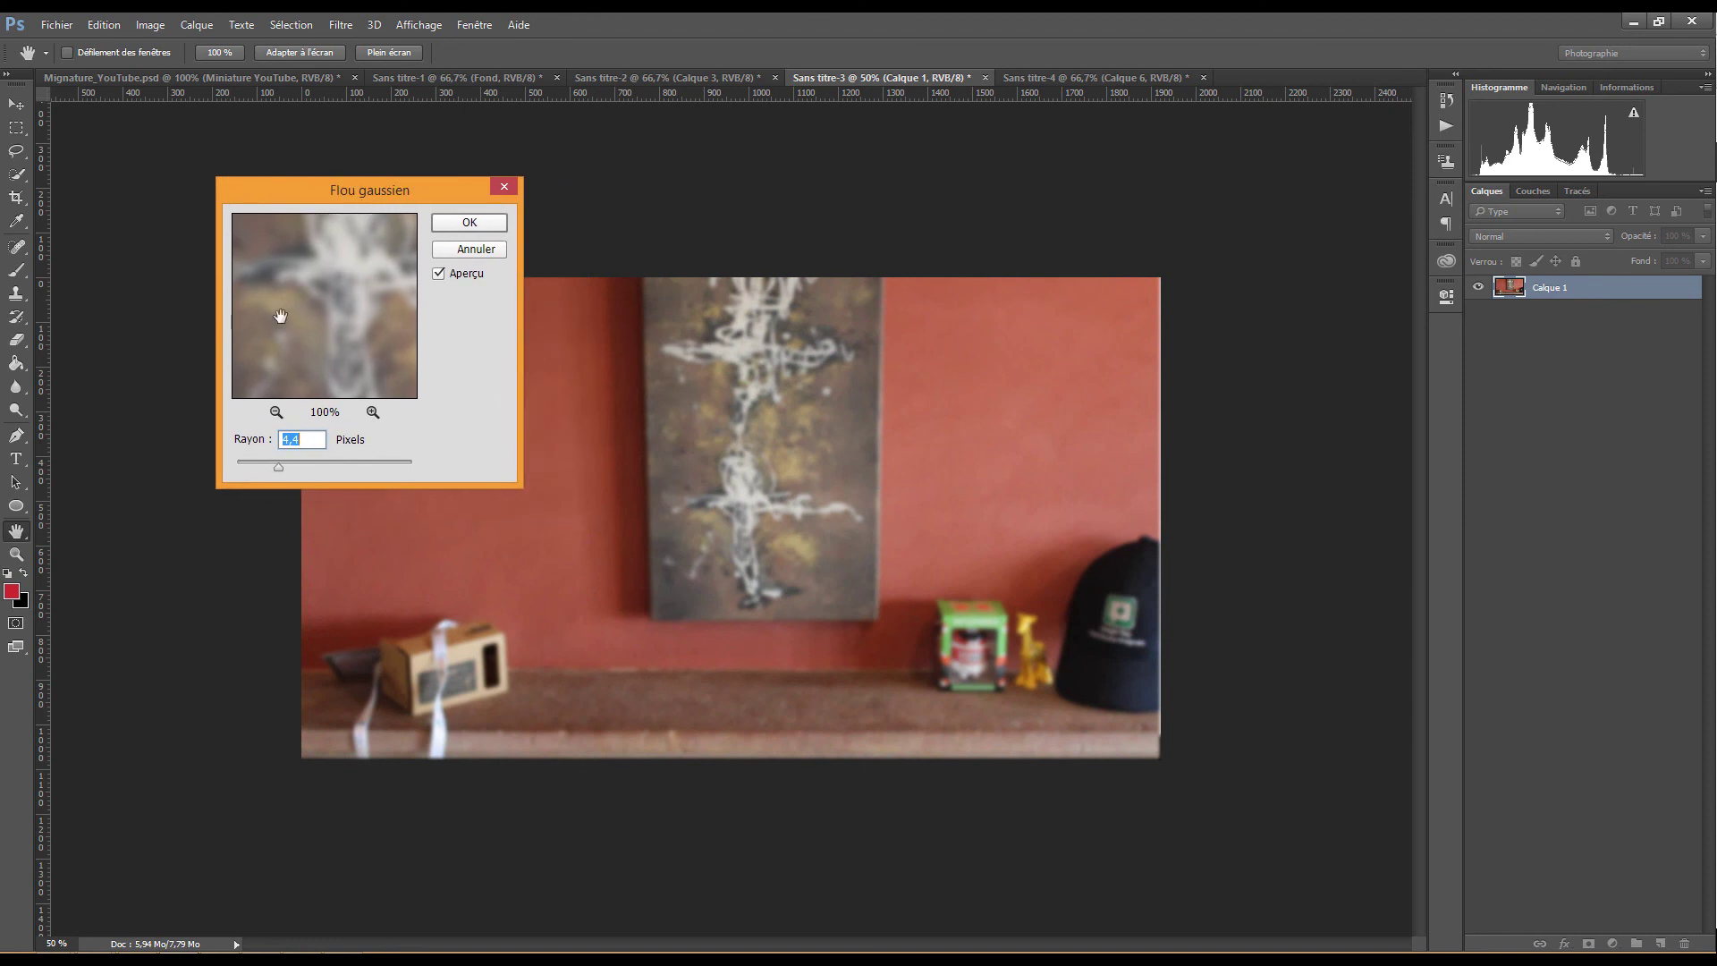
left_click(287, 465)
left_click(330, 466)
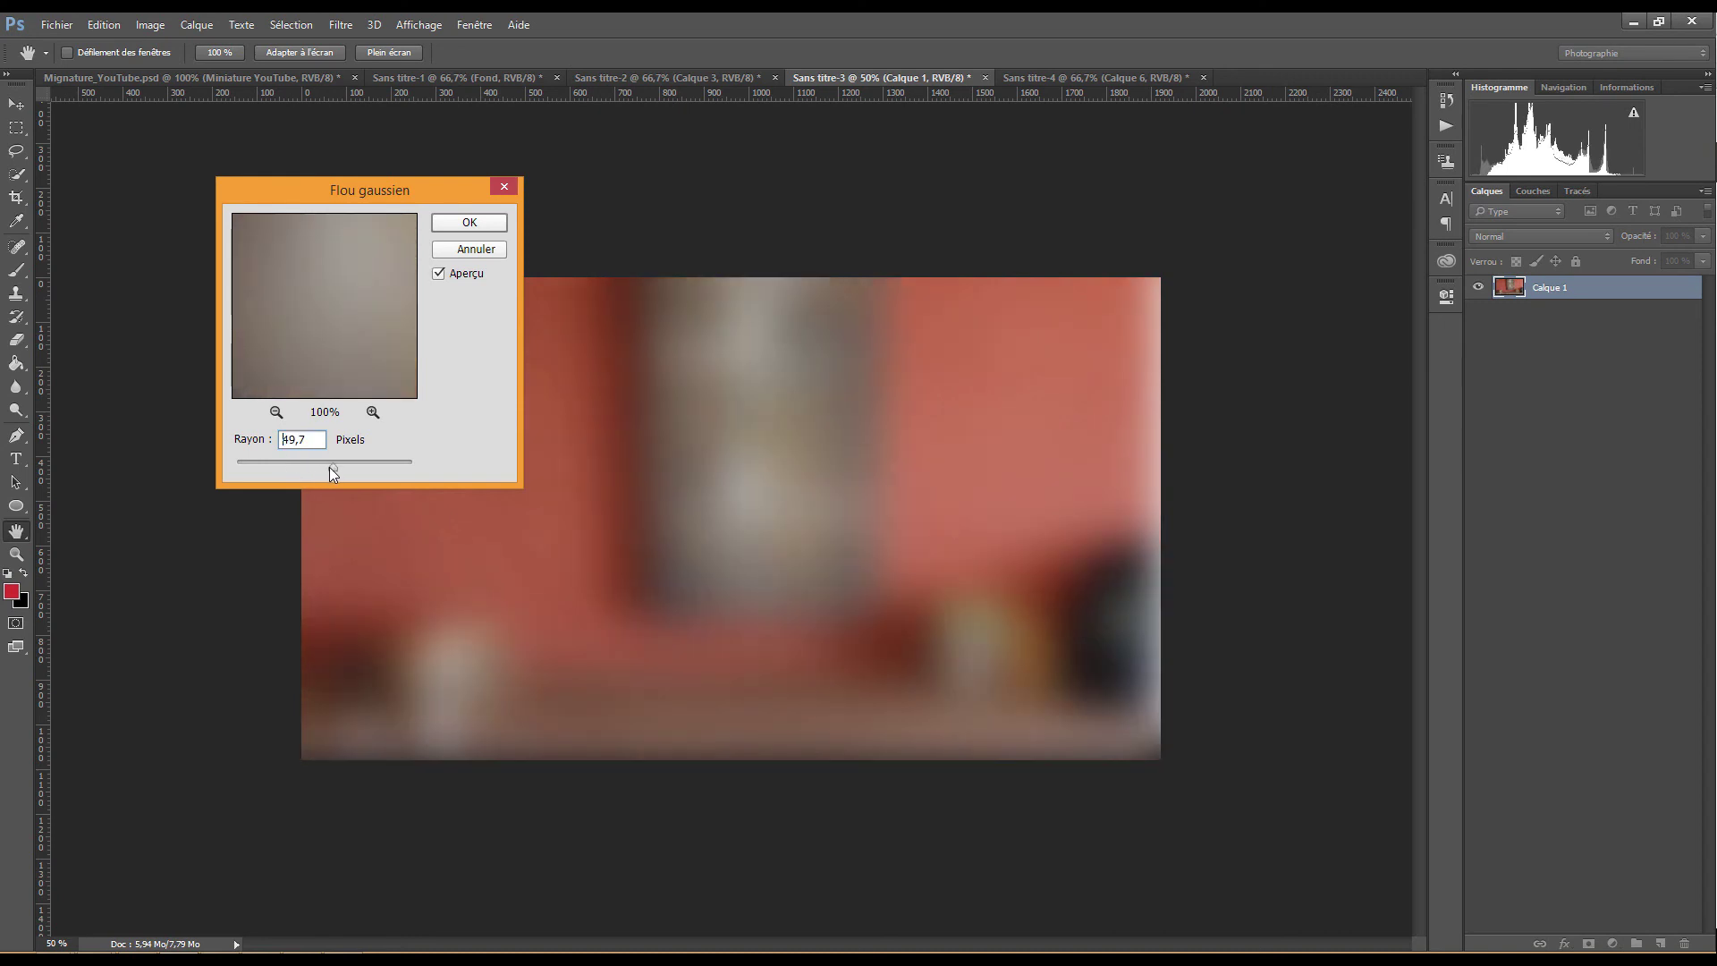
left_click(282, 466)
left_click_drag(291, 465, 297, 469)
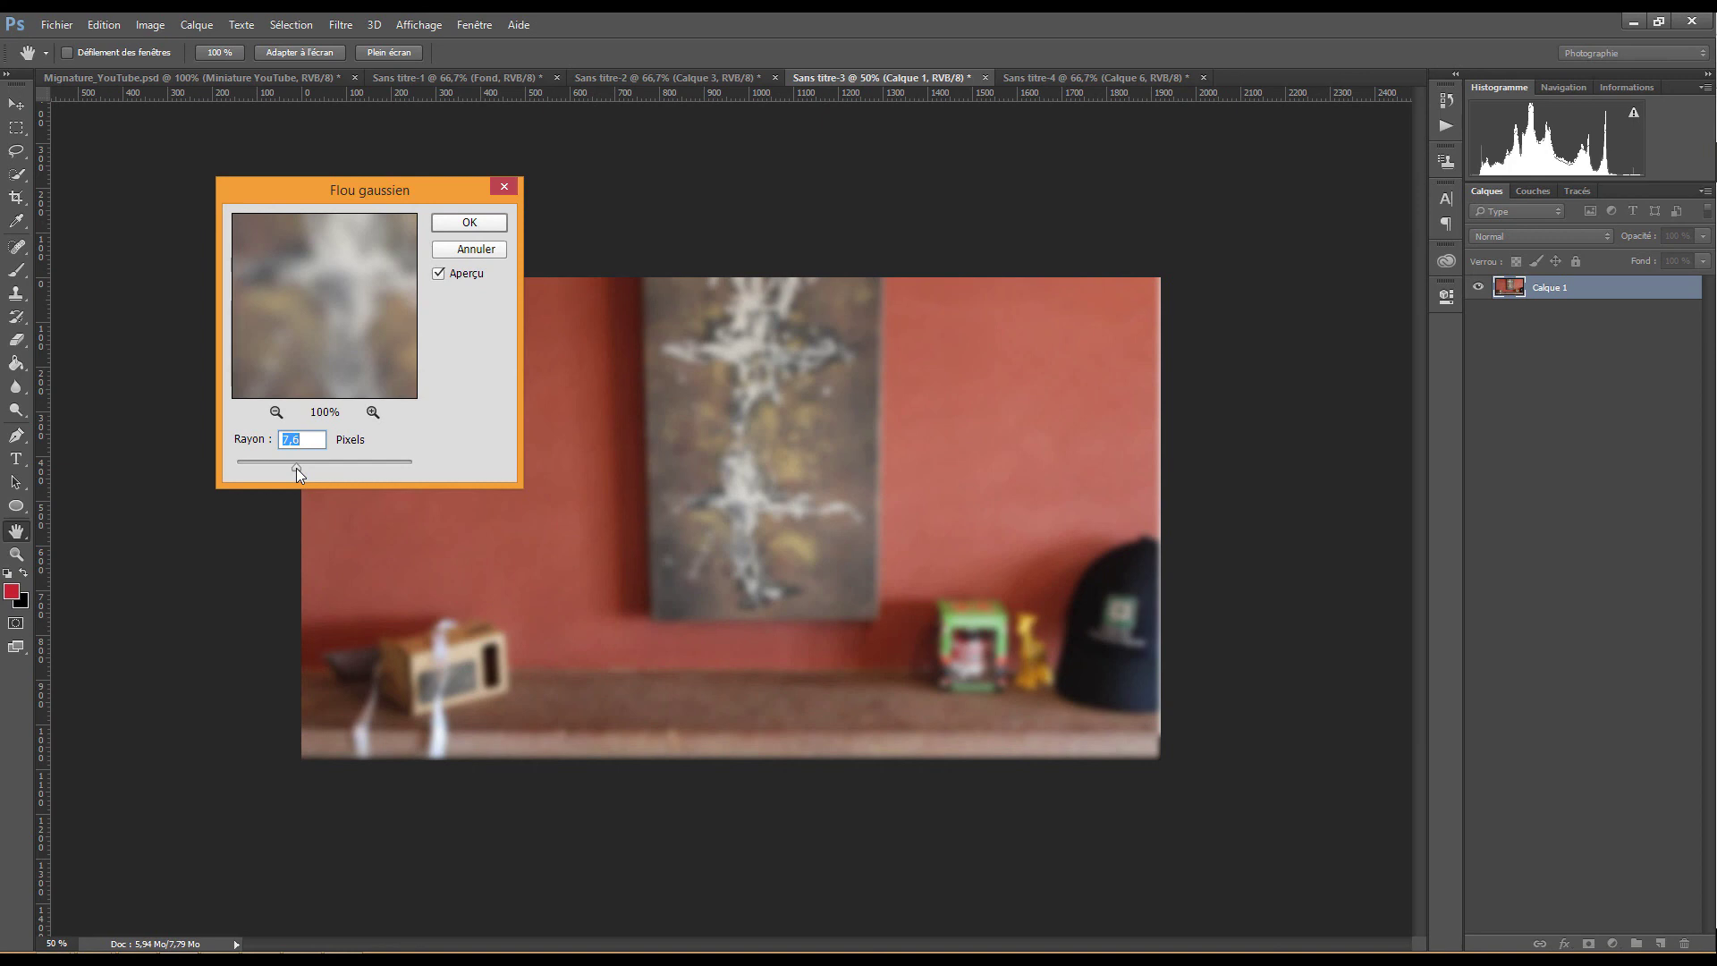
left_click_drag(299, 472, 298, 474)
left_click(470, 221)
key("w")
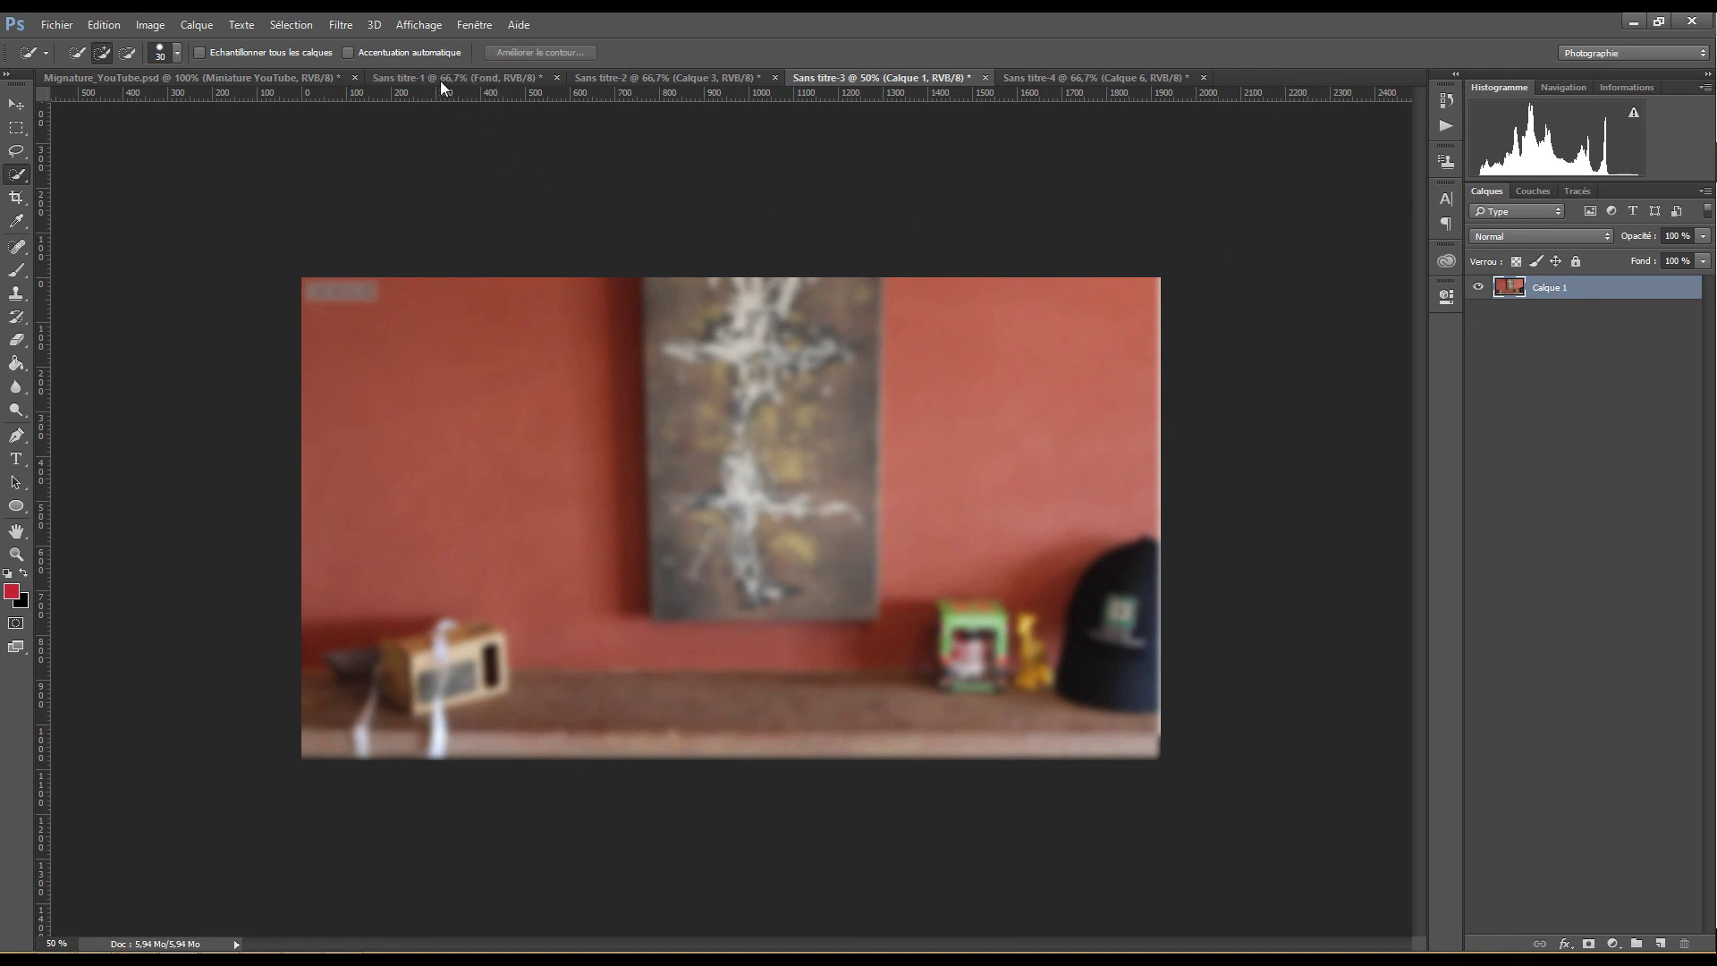
Duplicate the blurred wall photo layer into the Sans titre-1 document
right_click(1555, 294)
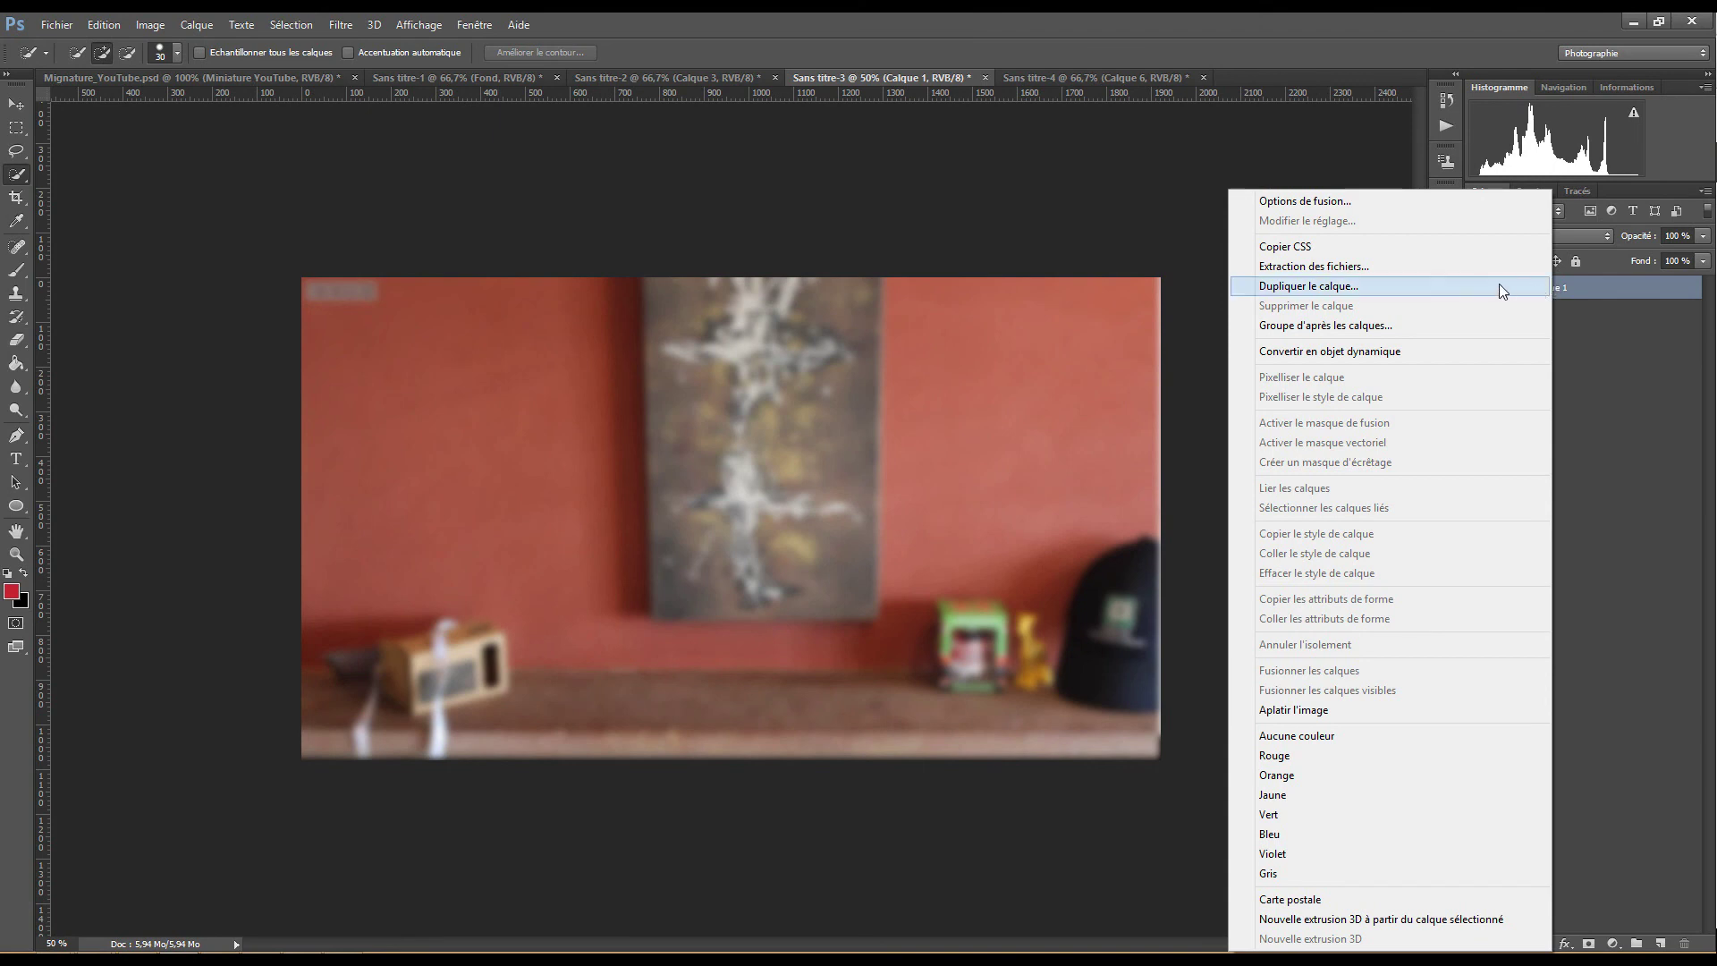
left_click(1447, 286)
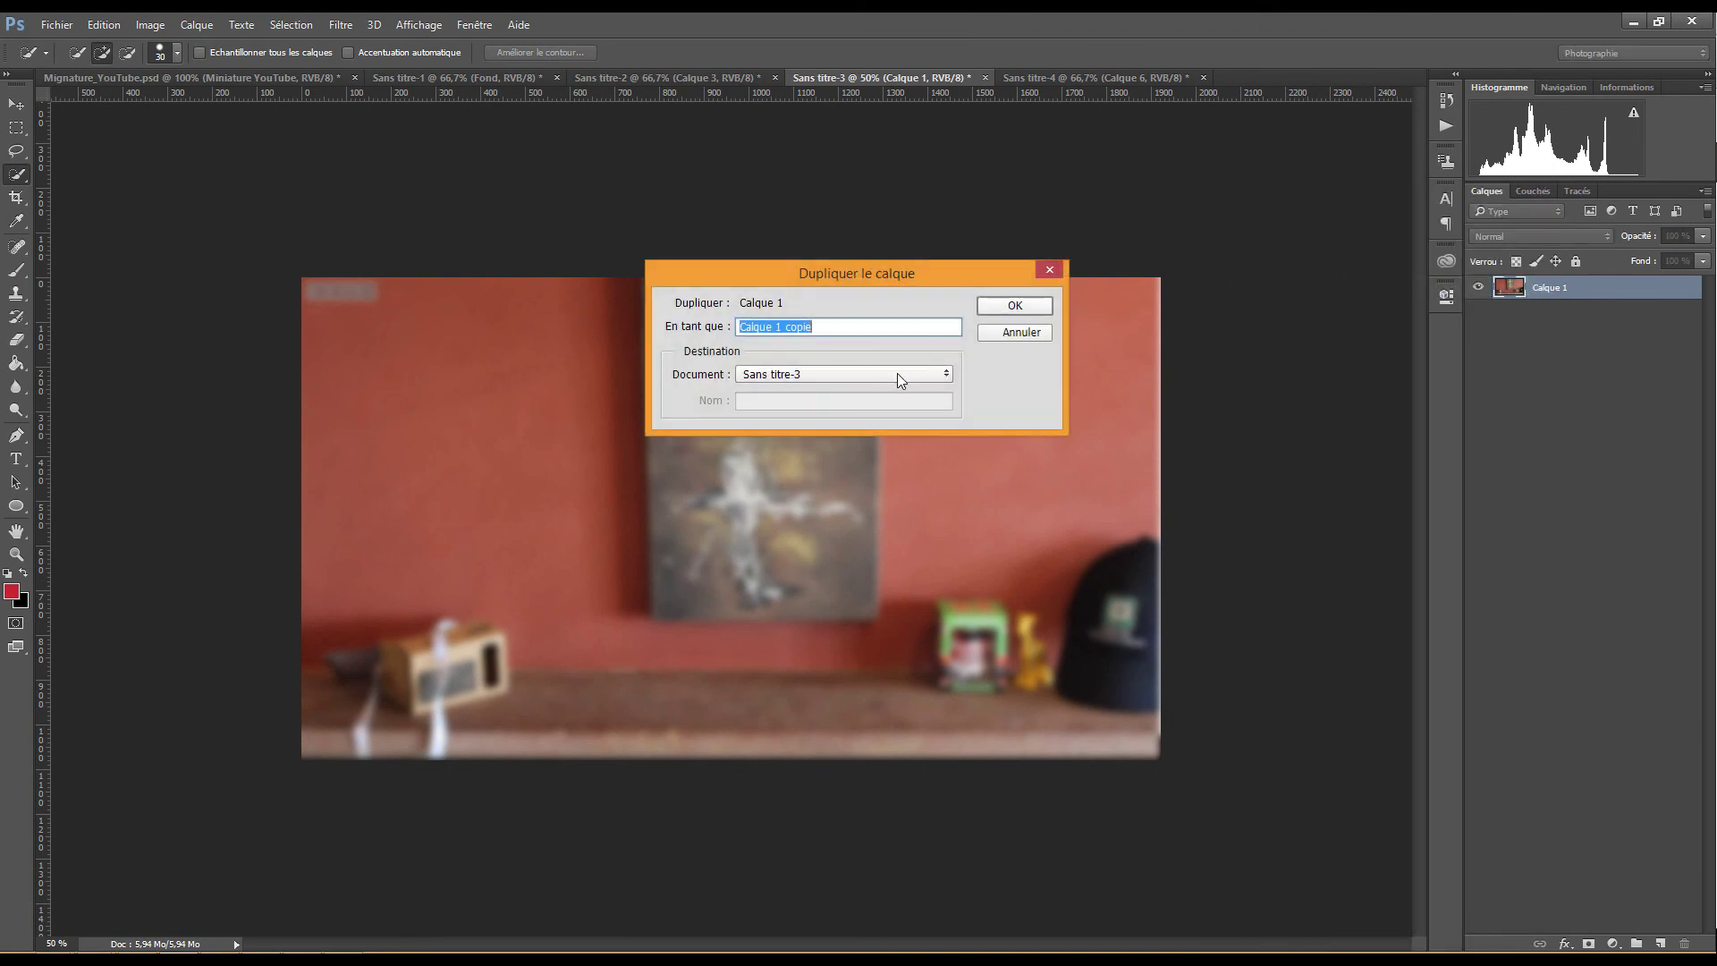
left_click(898, 373)
left_click(798, 406)
left_click(996, 305)
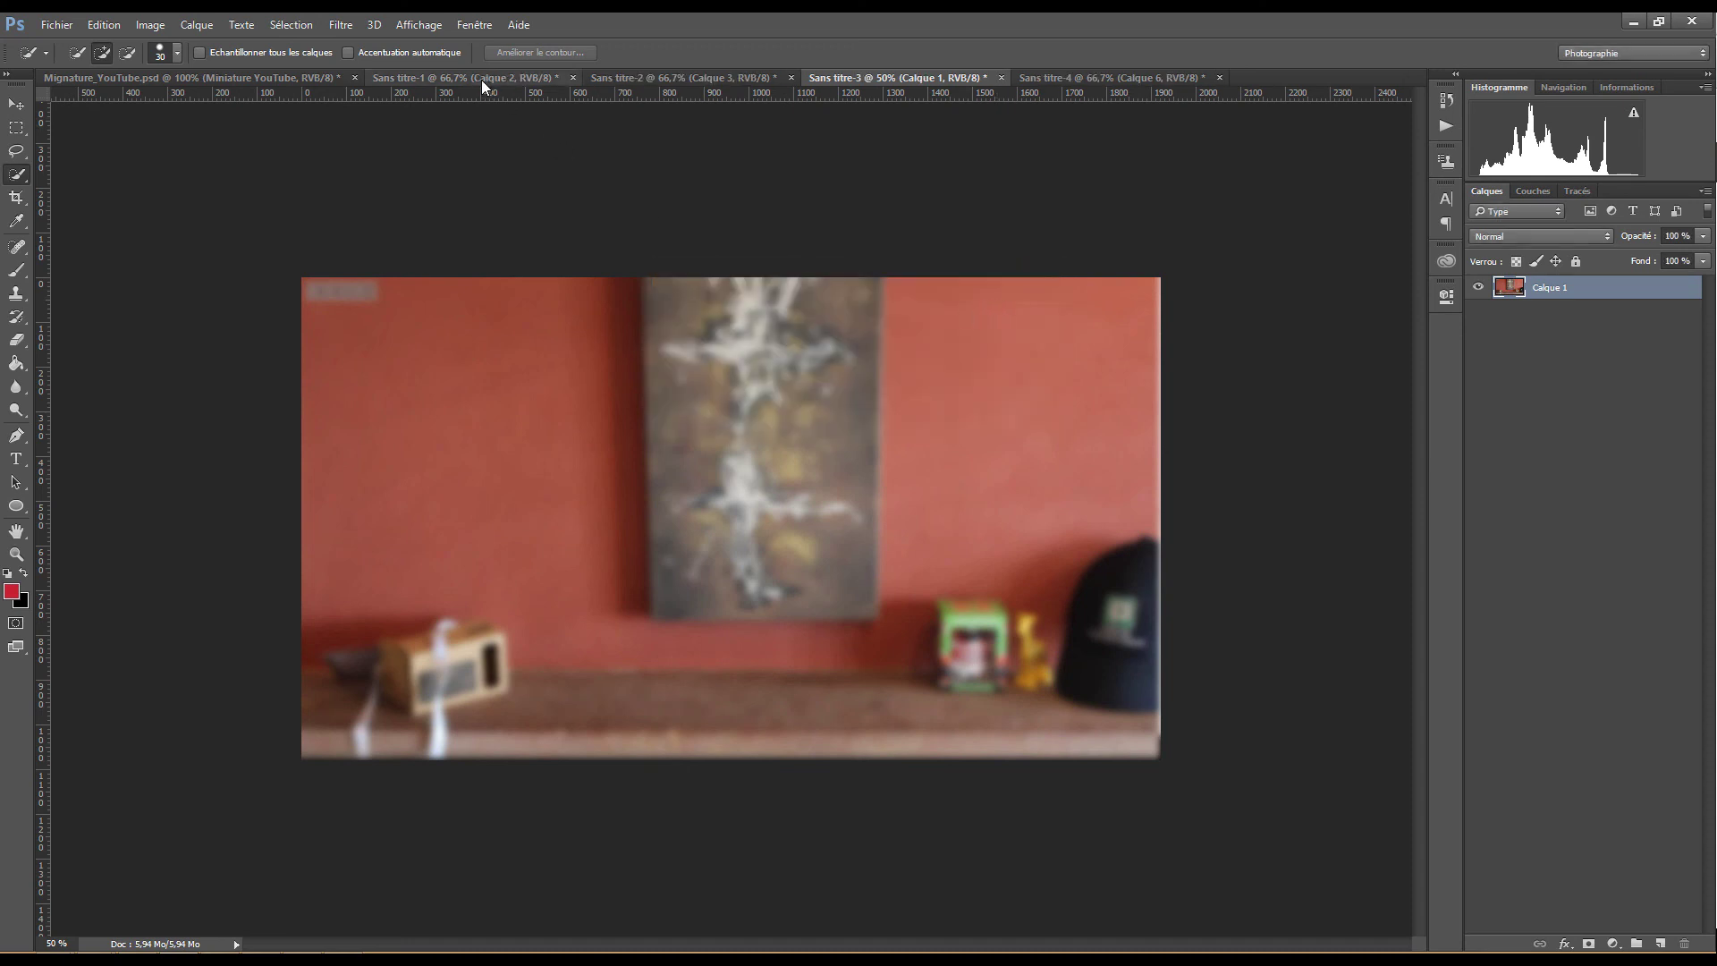
In Sans titre-1, move the blurred photo layer below Fond and rename it "visuel fond"
left_click(481, 79)
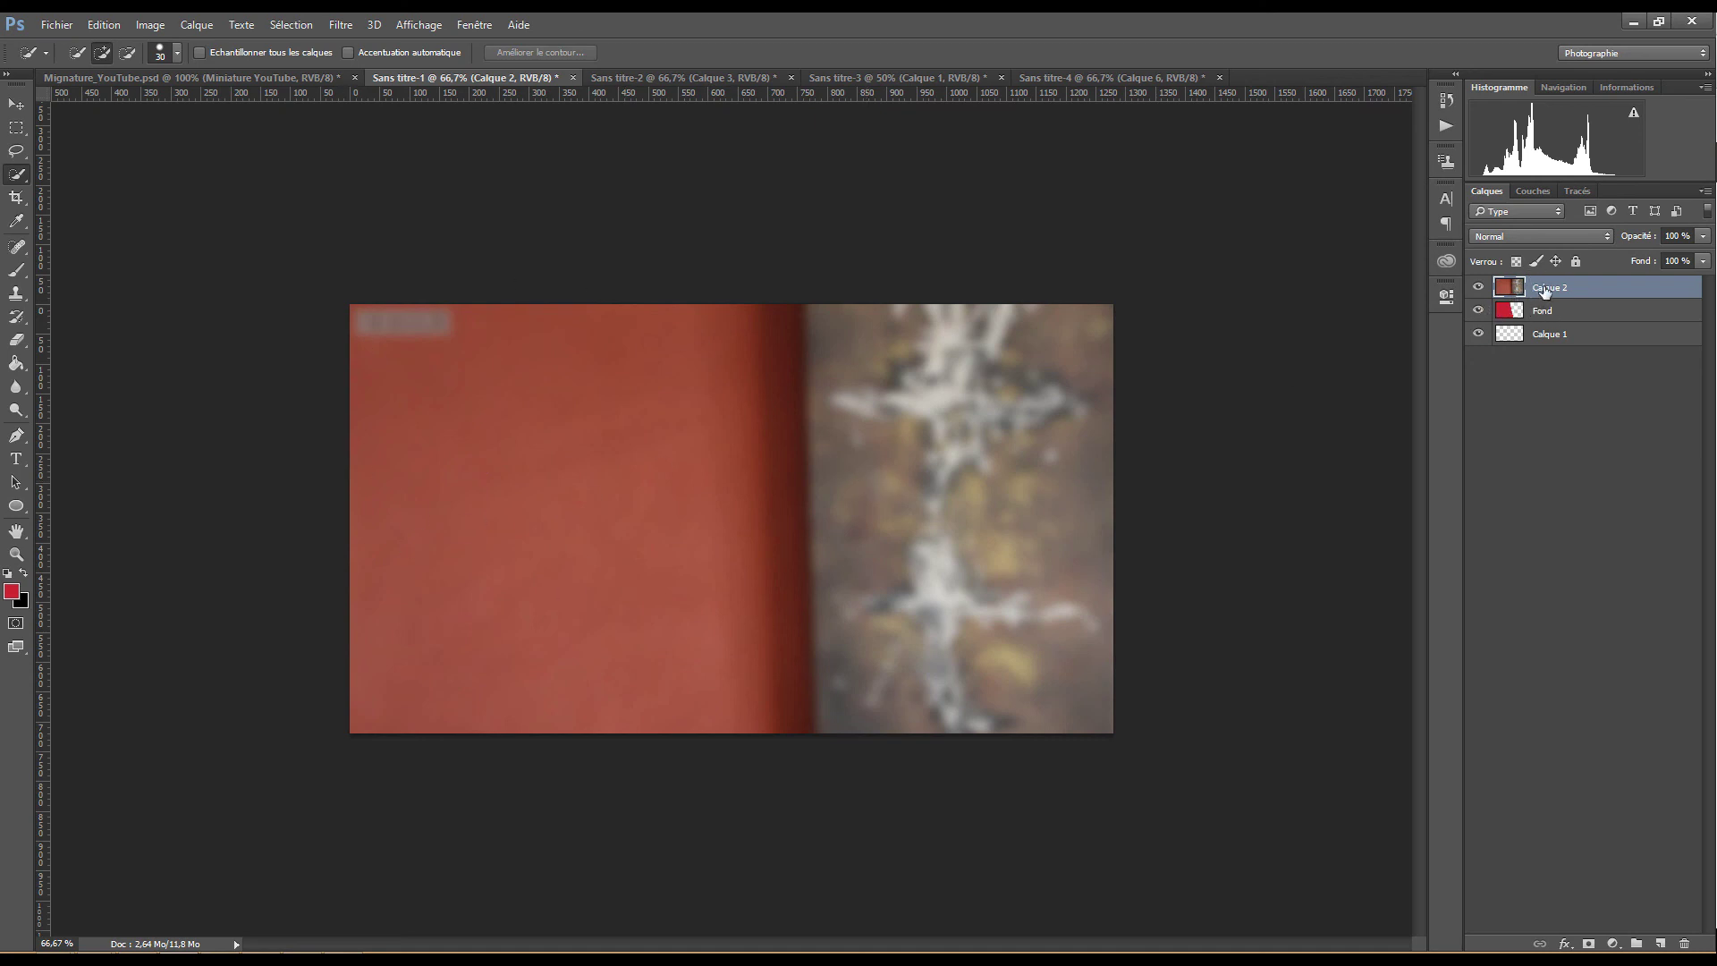
left_click_drag(1546, 293, 1546, 319)
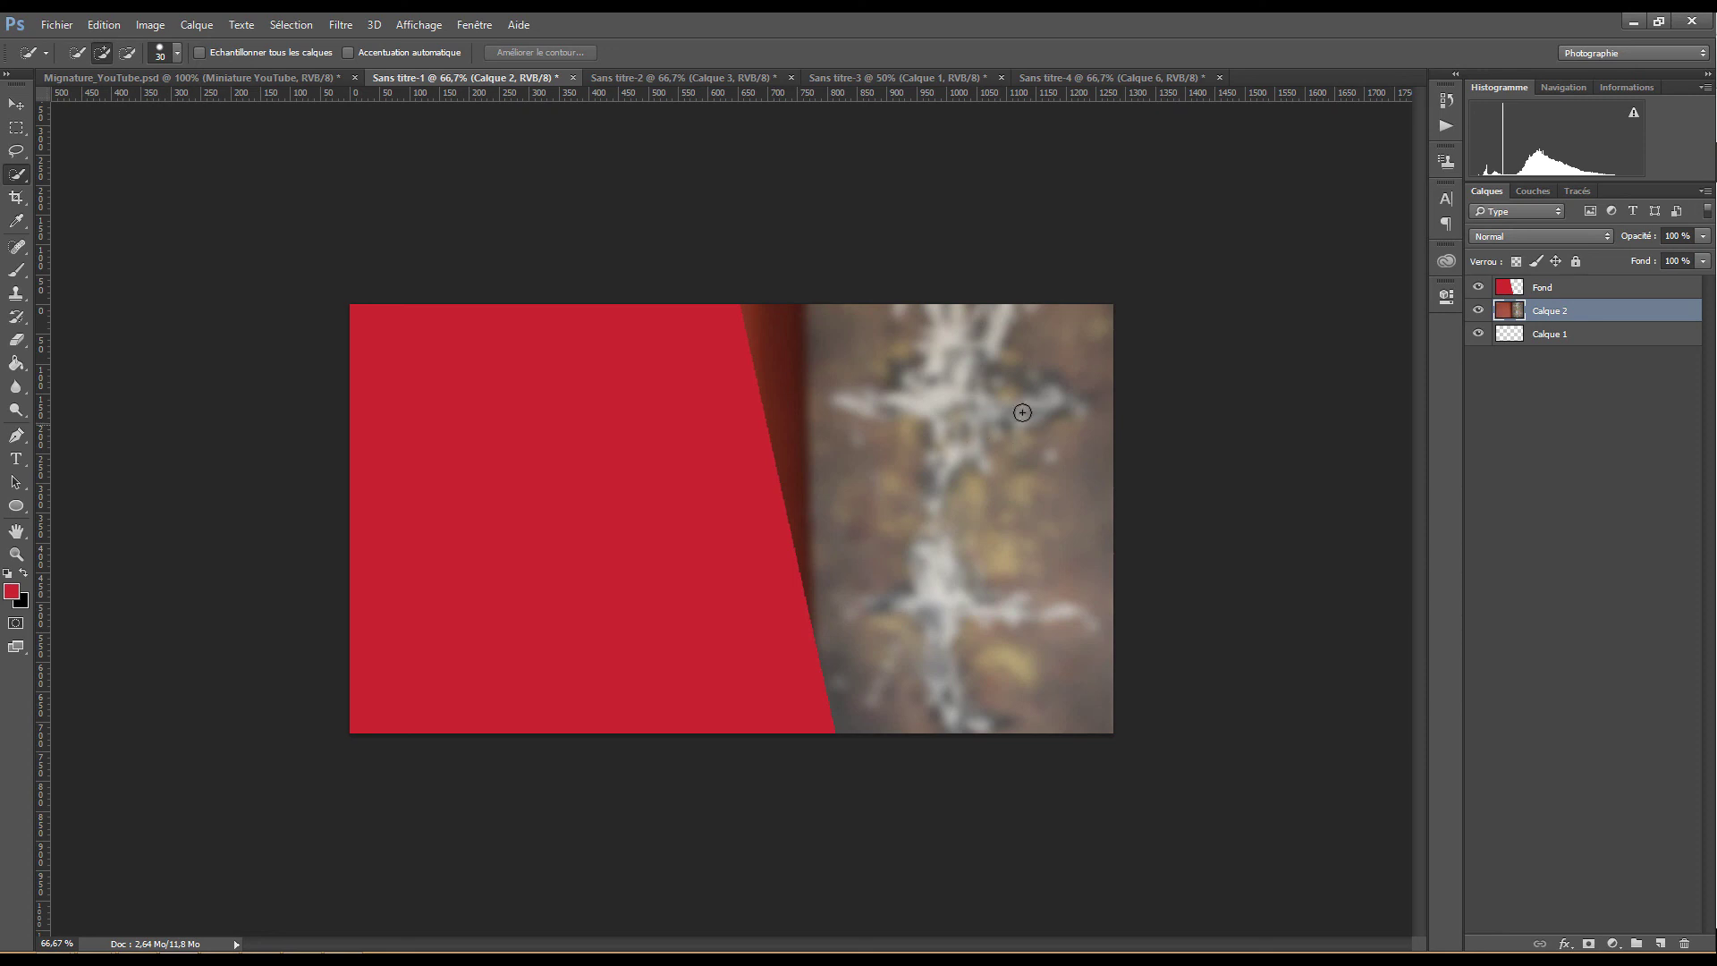
double_click(1559, 312)
type("visuel fond")
key("Return")
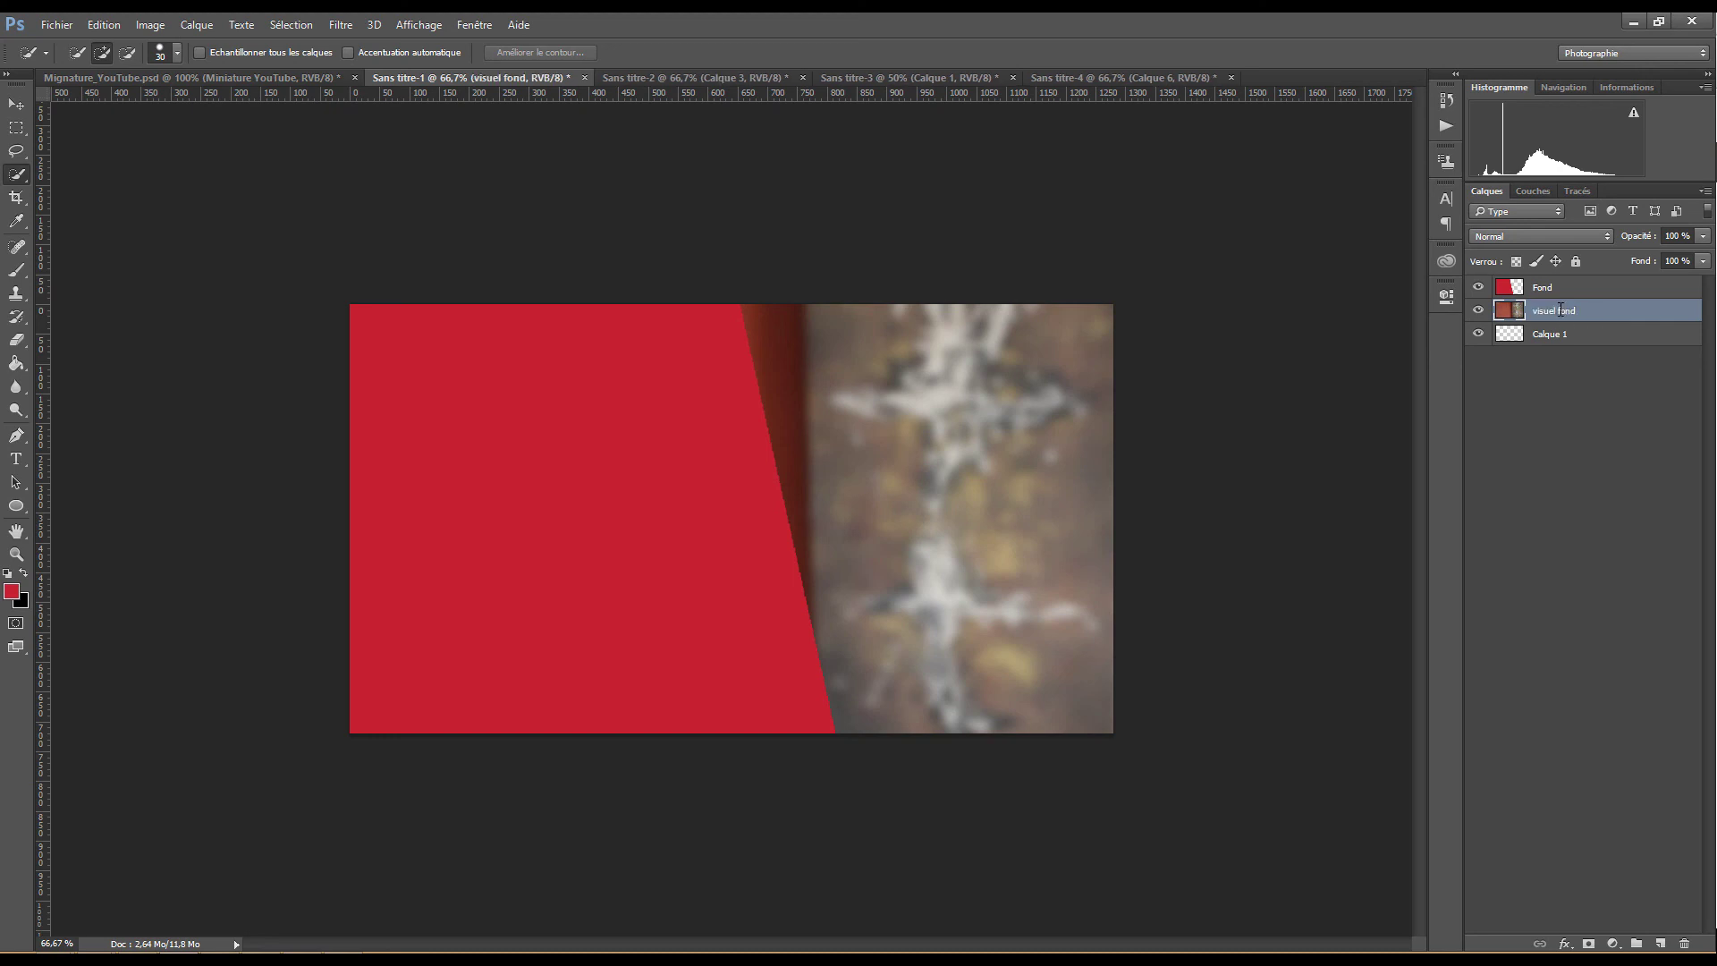
Free-transform the visuel fond layer to 75% width and height and shift it over the canvas's right half
left_click(104, 24)
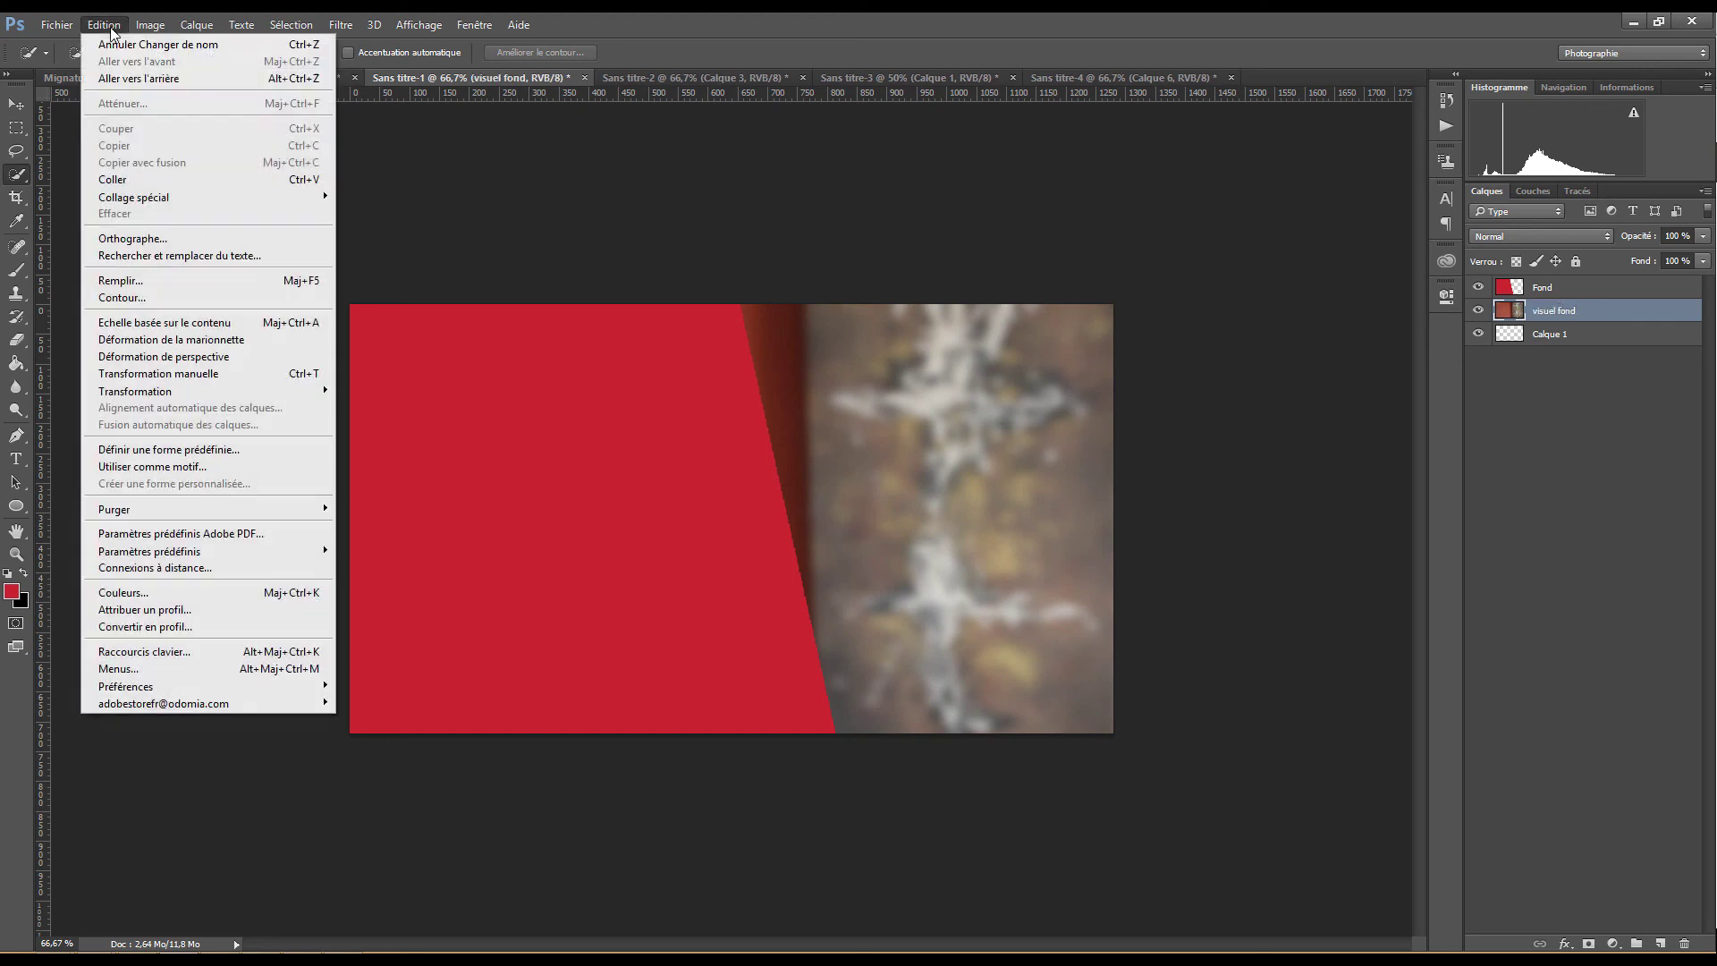
left_click(134, 369)
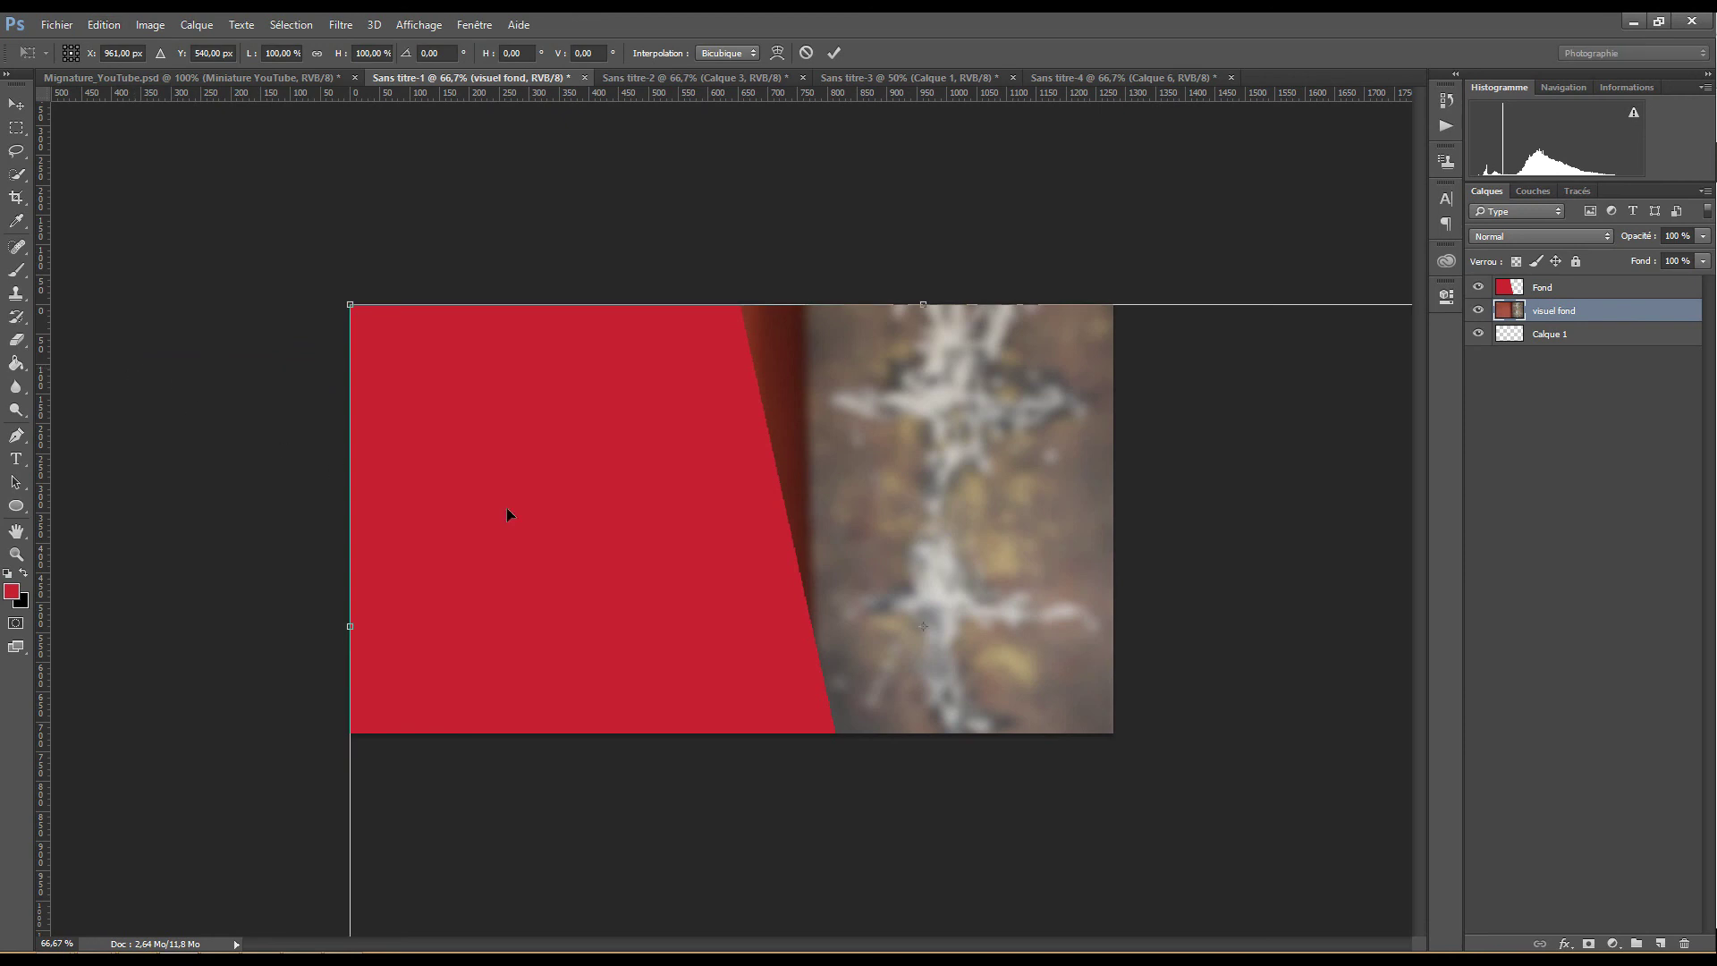
left_click_drag(1072, 683, 1099, 557)
left_click(286, 54)
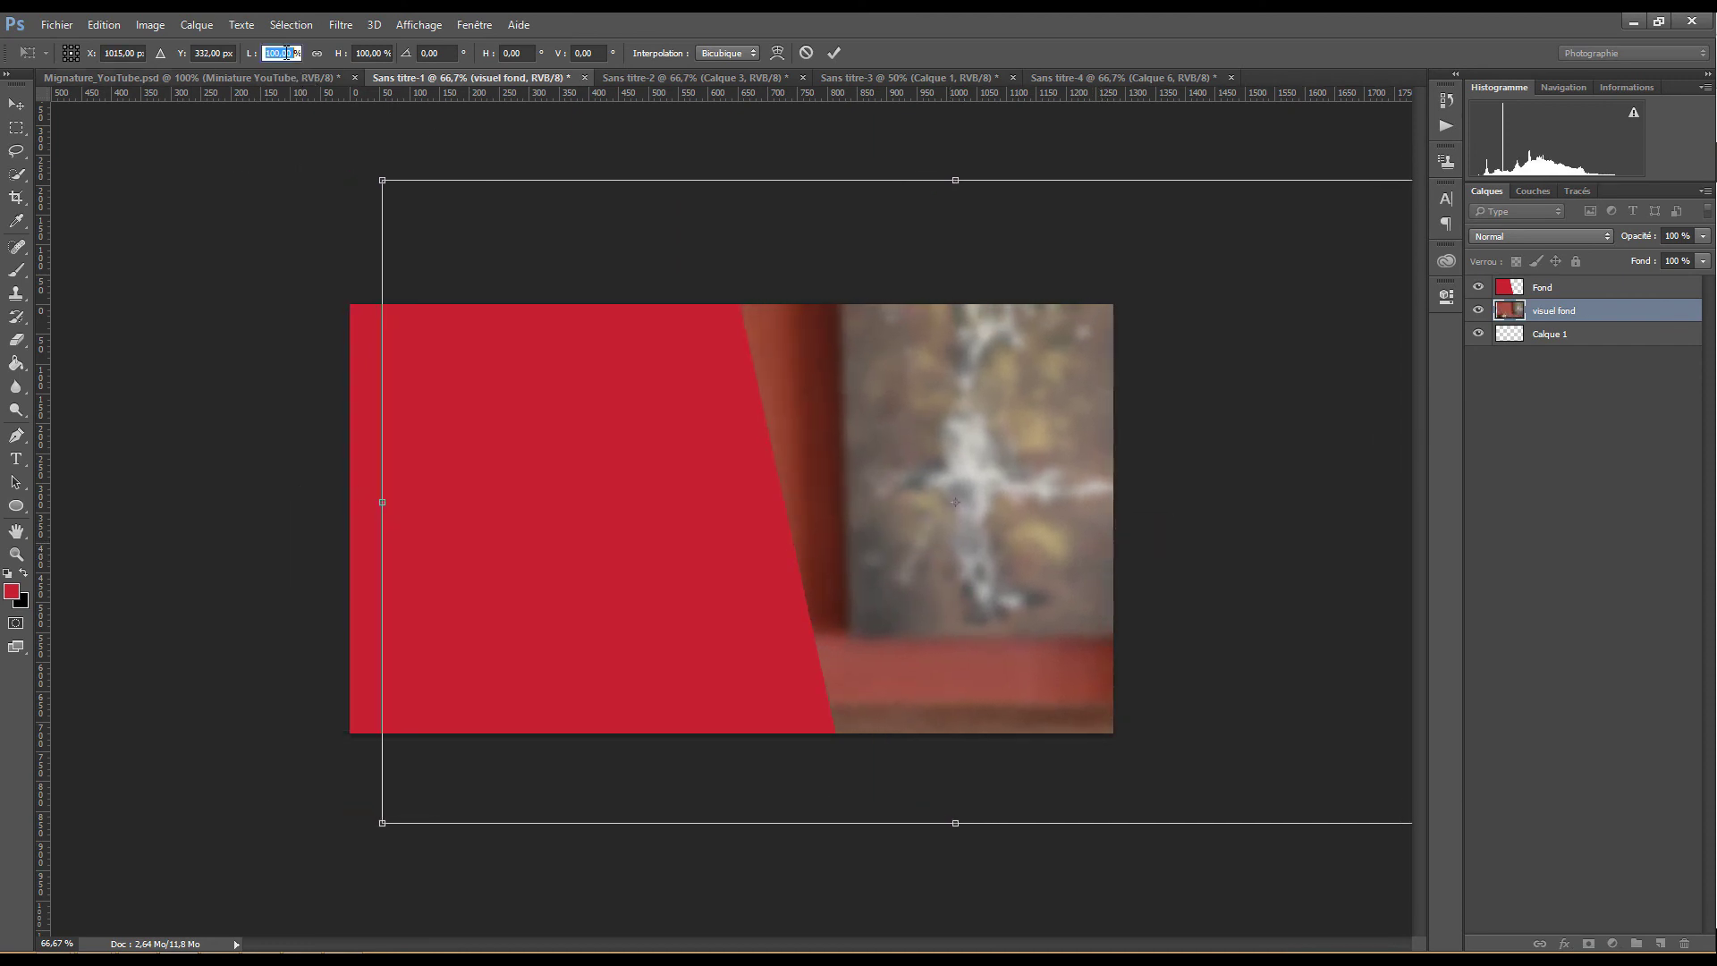
type("75")
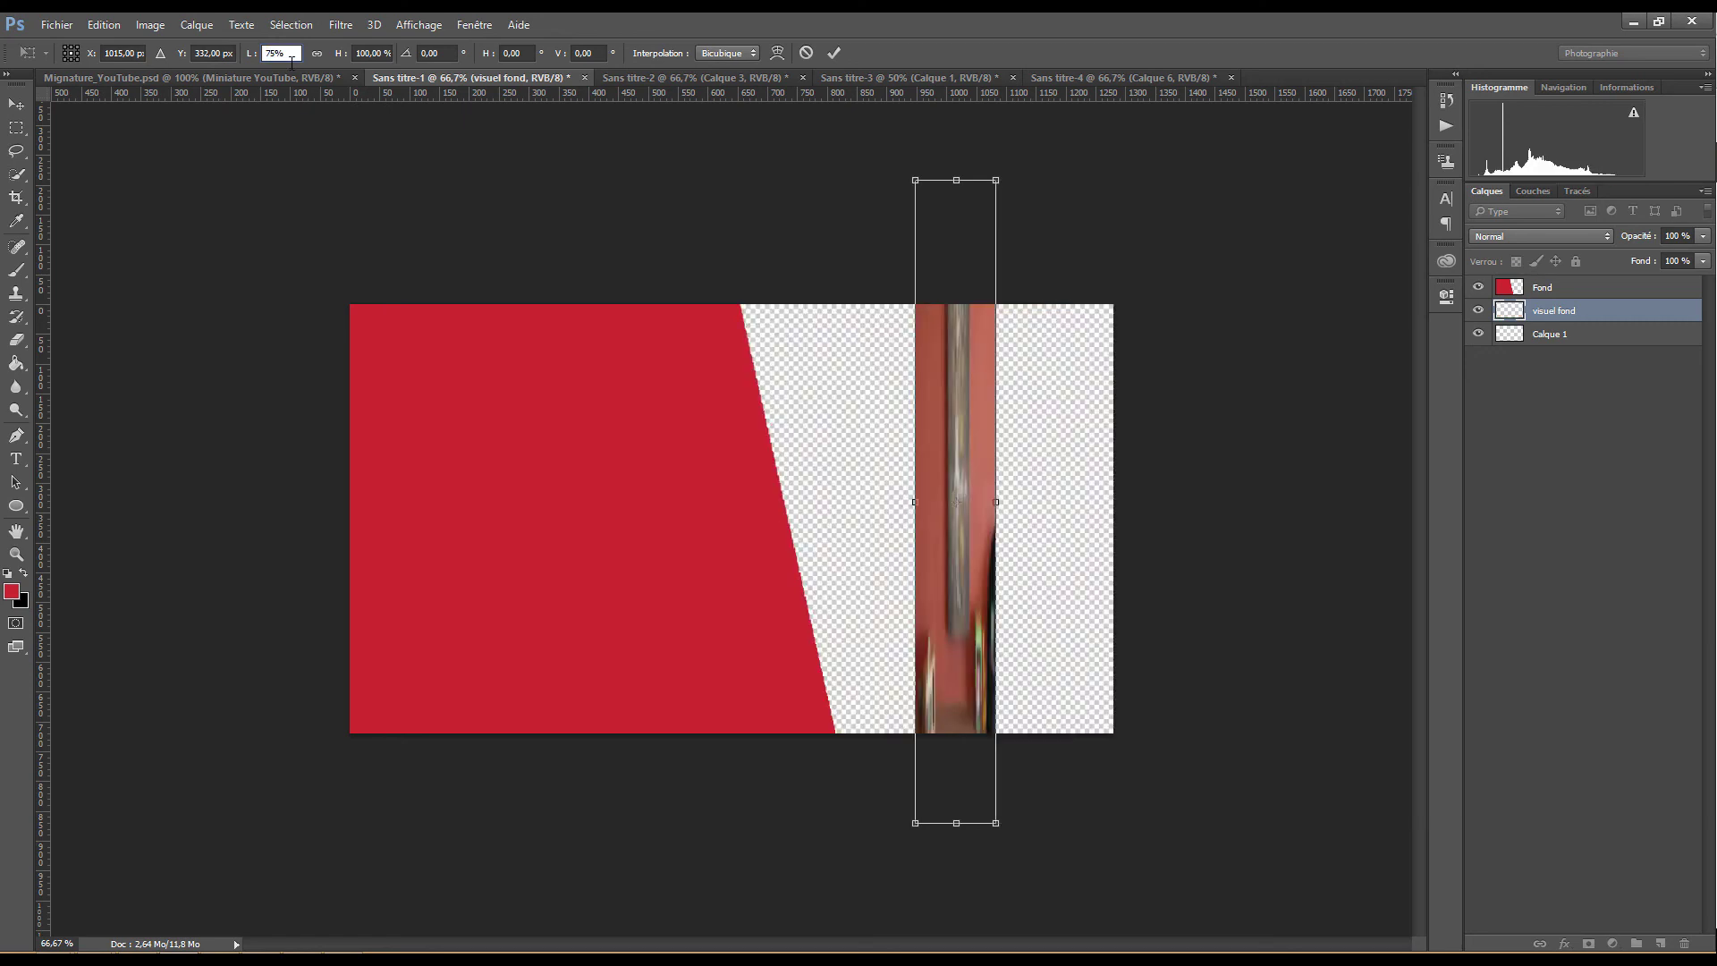
left_click(374, 53)
type("75")
key("Return")
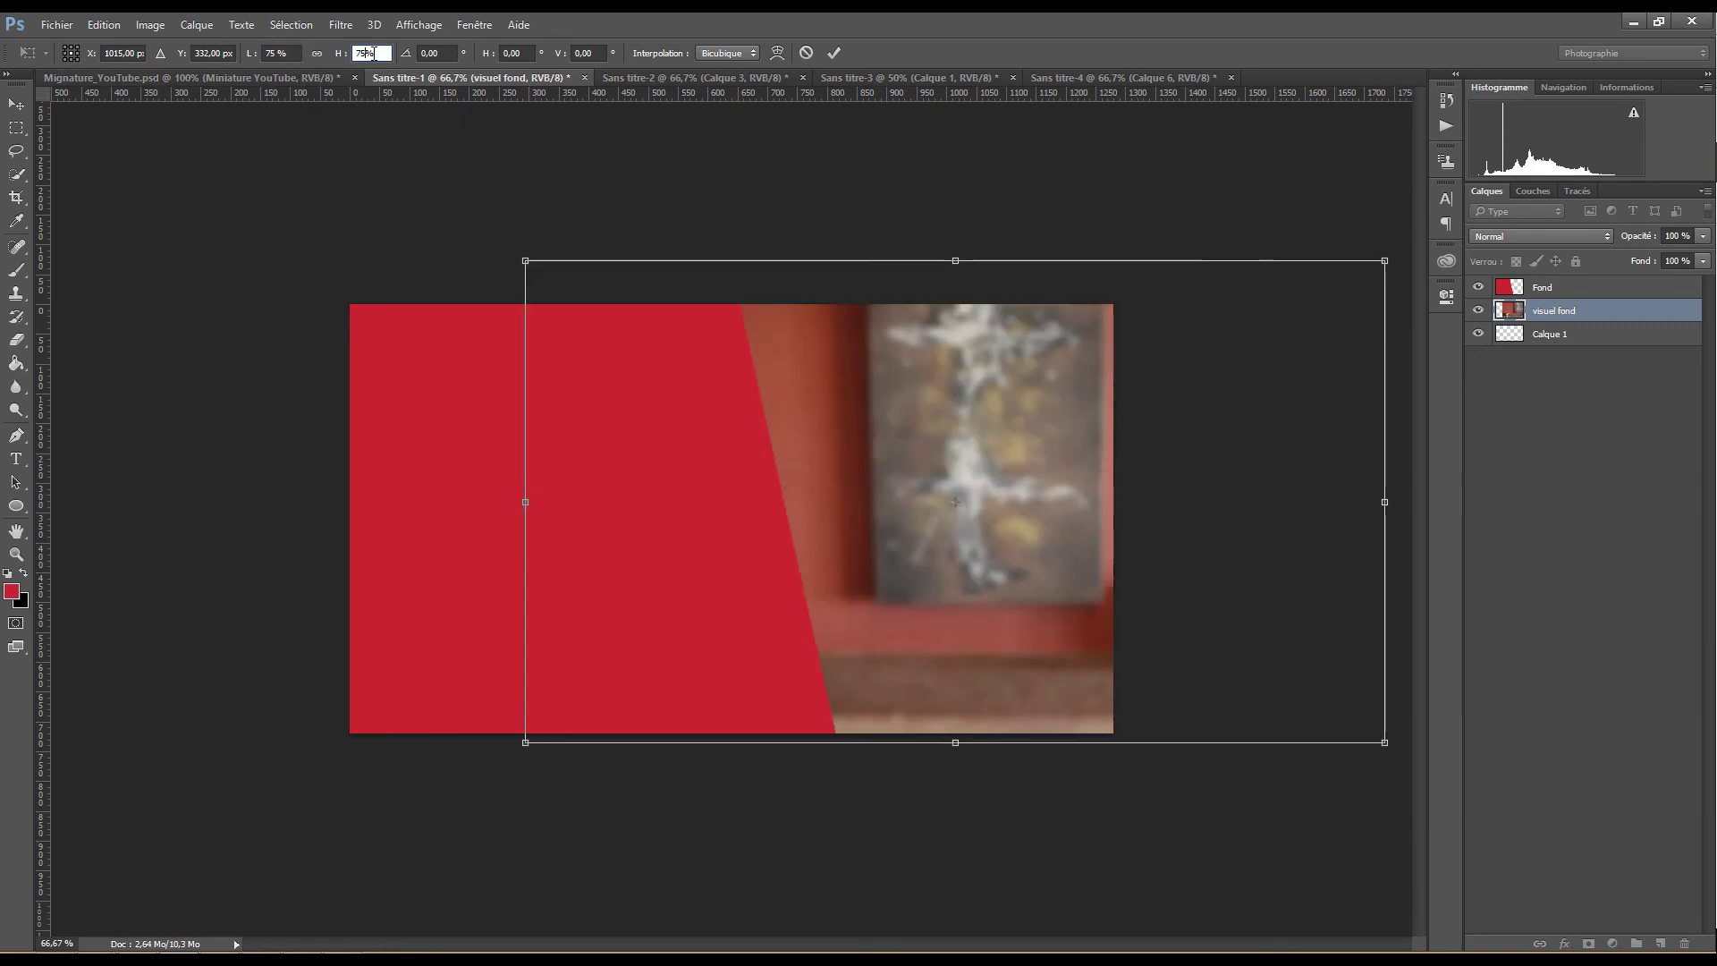
left_click_drag(875, 434, 863, 460)
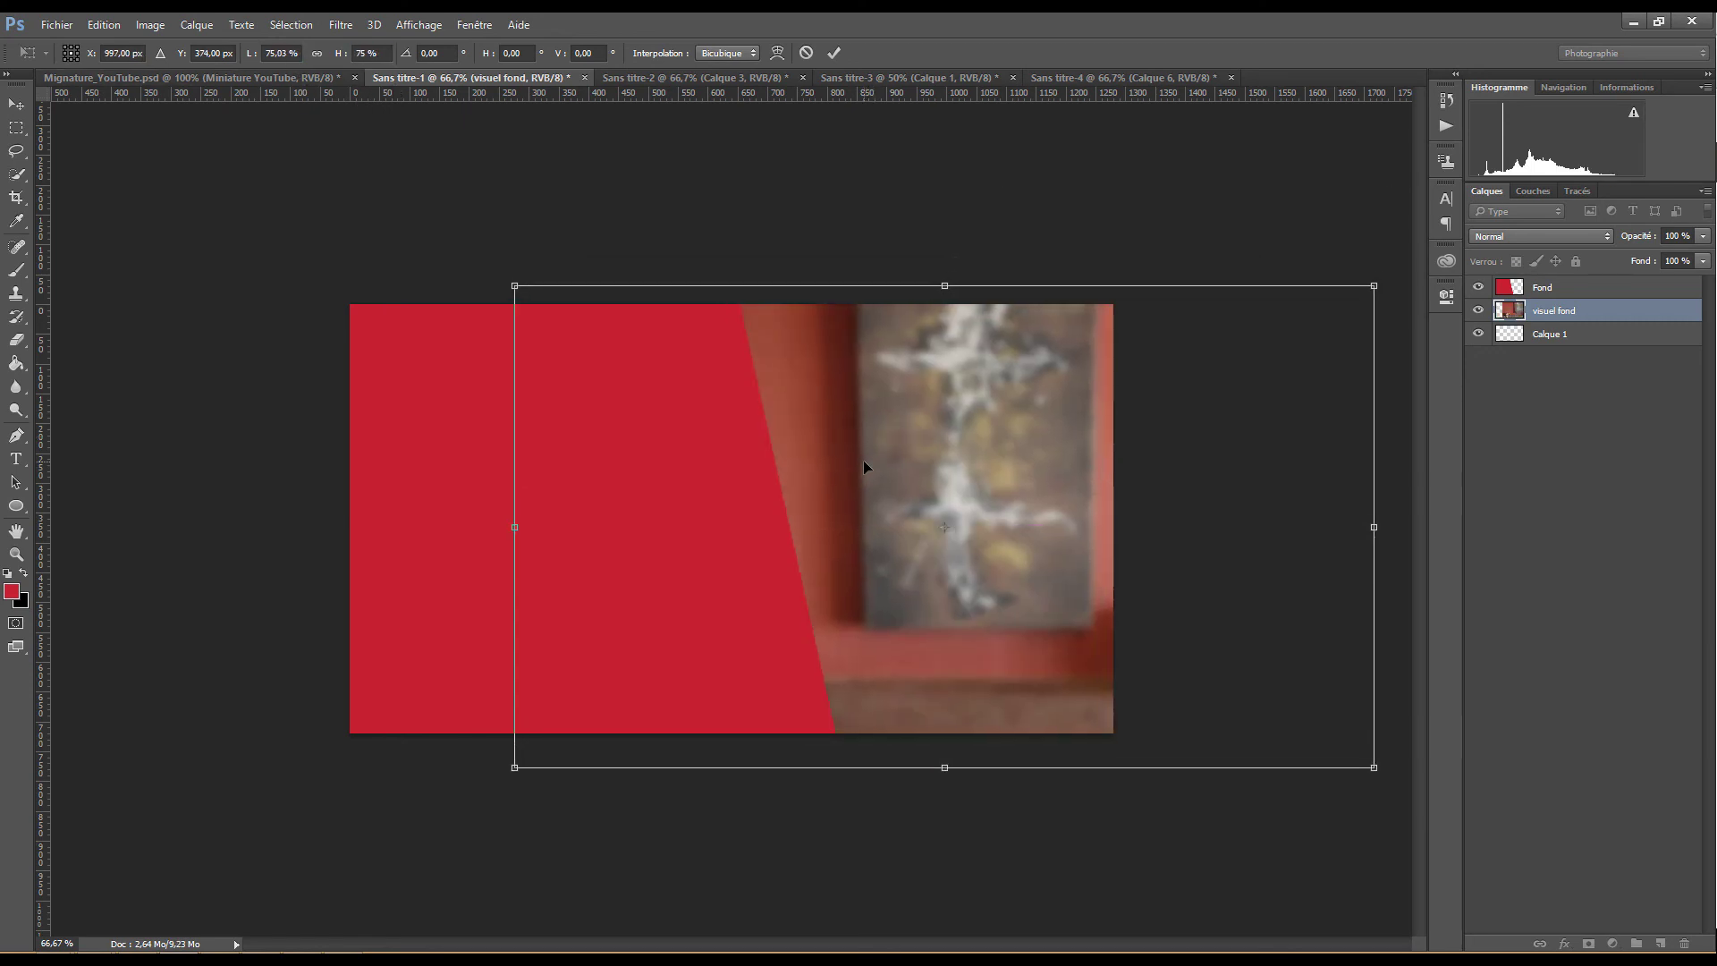
Scale the visuel fond layer to 70% in width and height, position it at about X 984.5, Y 360 px, and apply the transform
left_click(368, 53)
type("70")
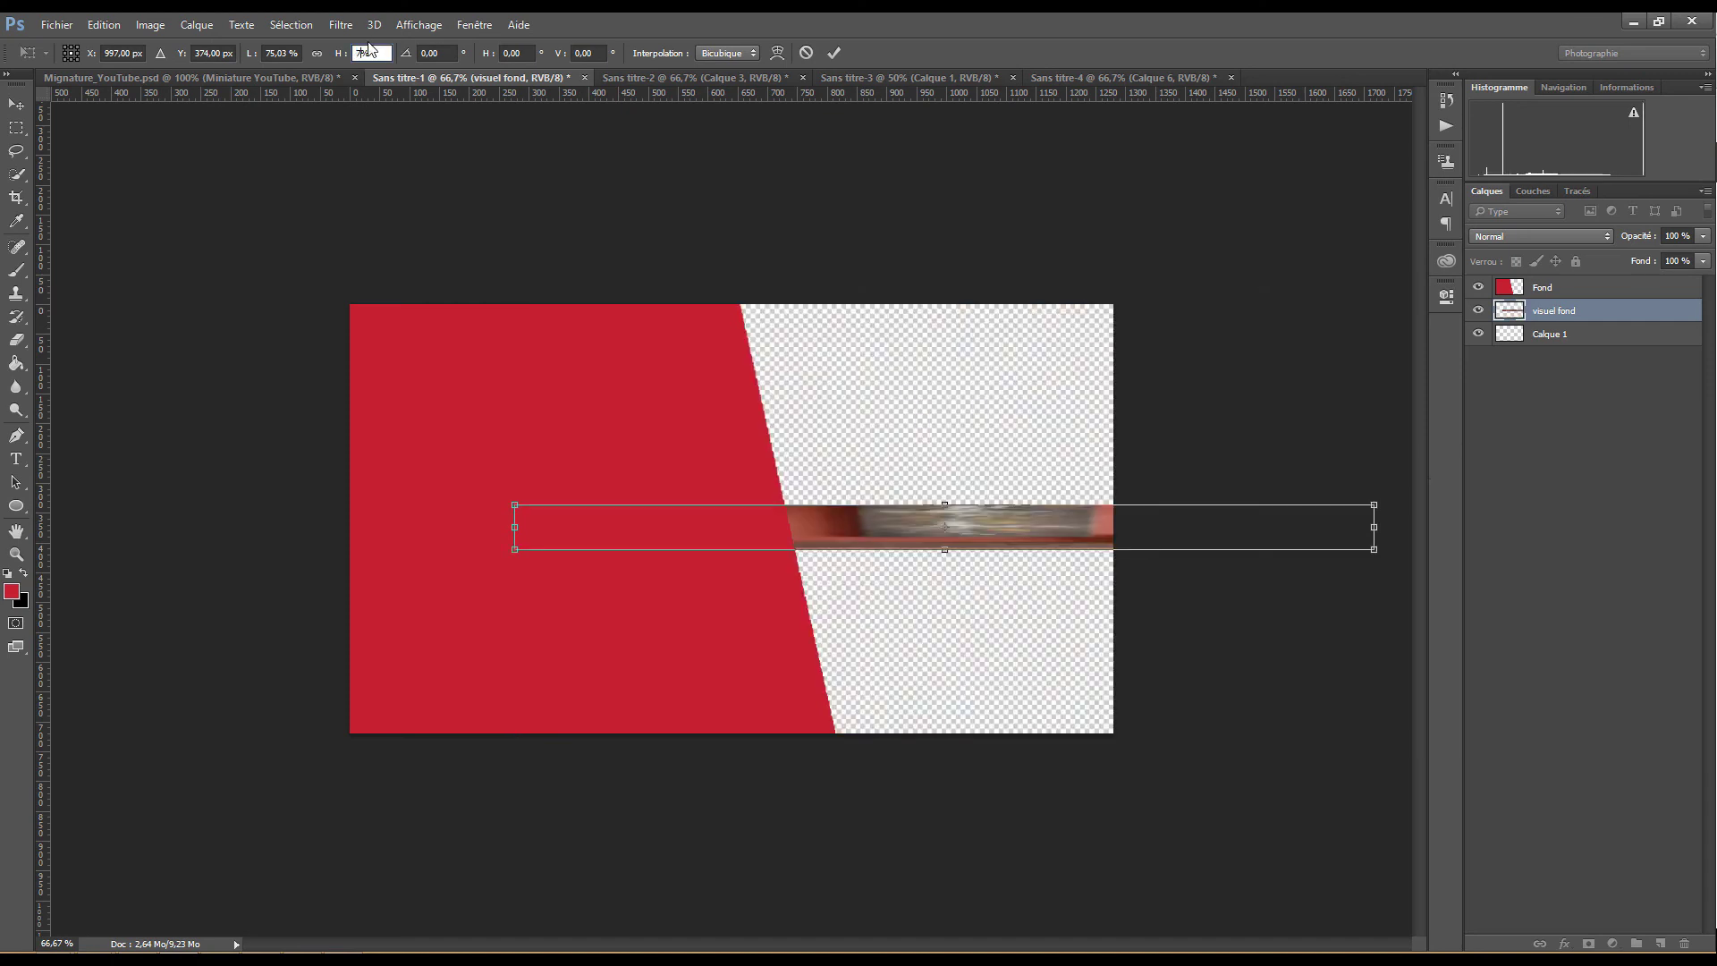
left_click(272, 54)
type("71")
key("BackSpace")
type("0")
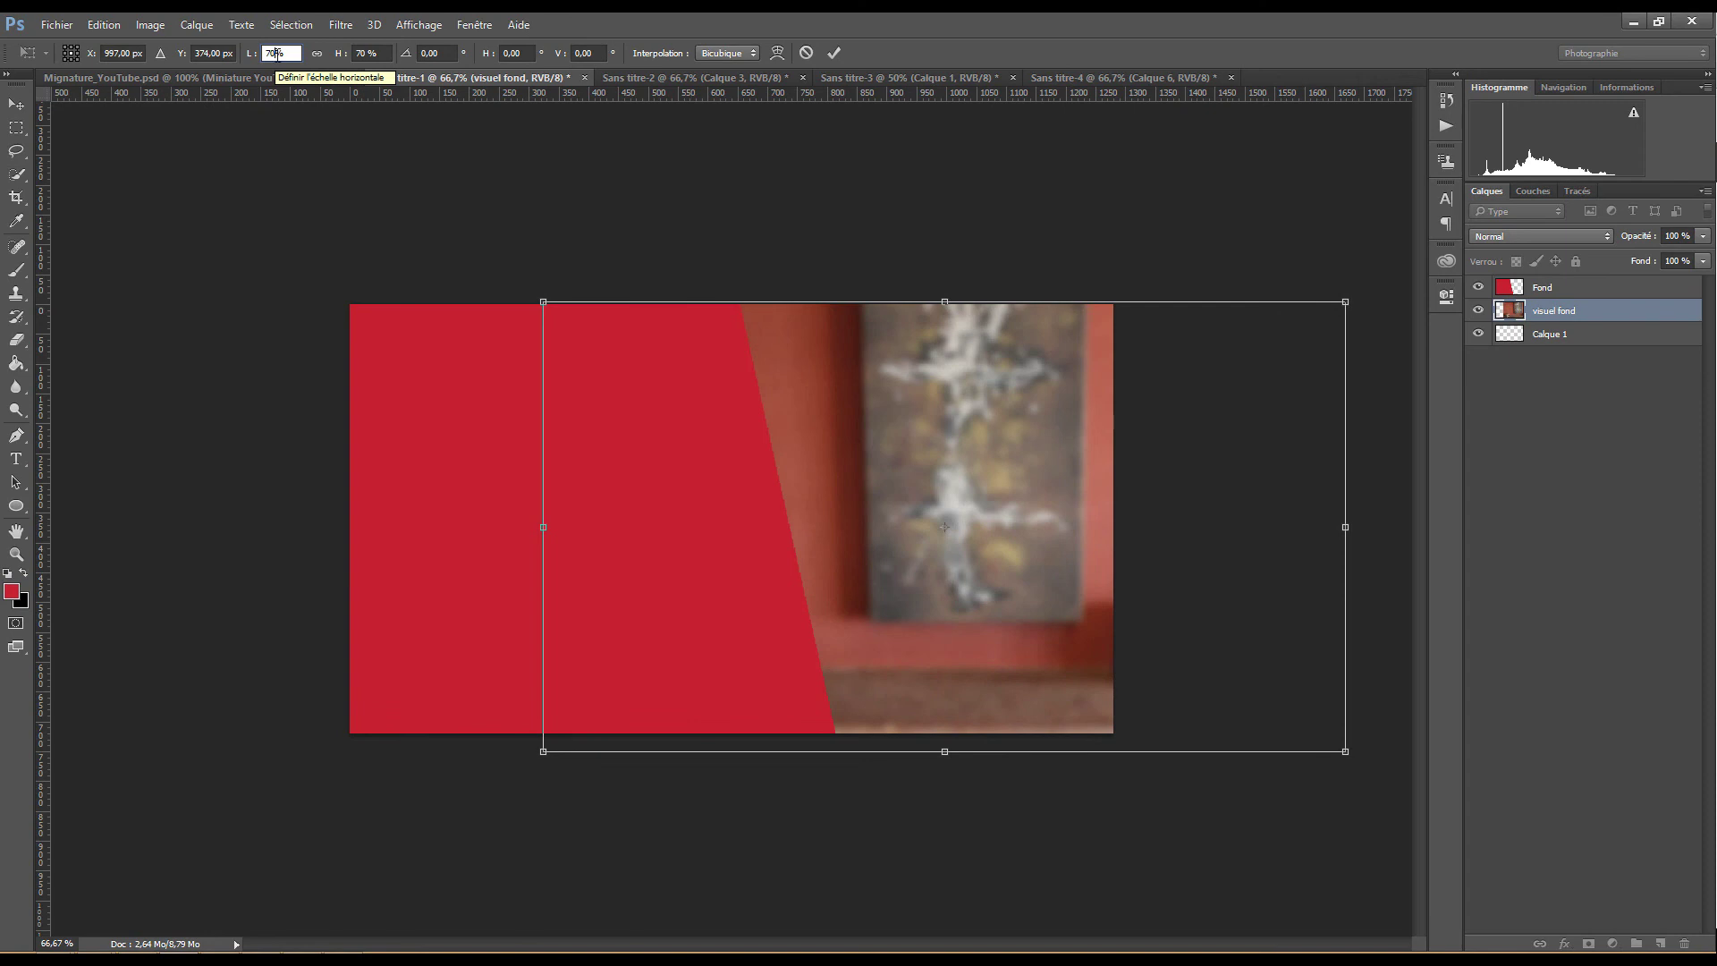
key("Return")
left_click_drag(973, 519, 970, 511)
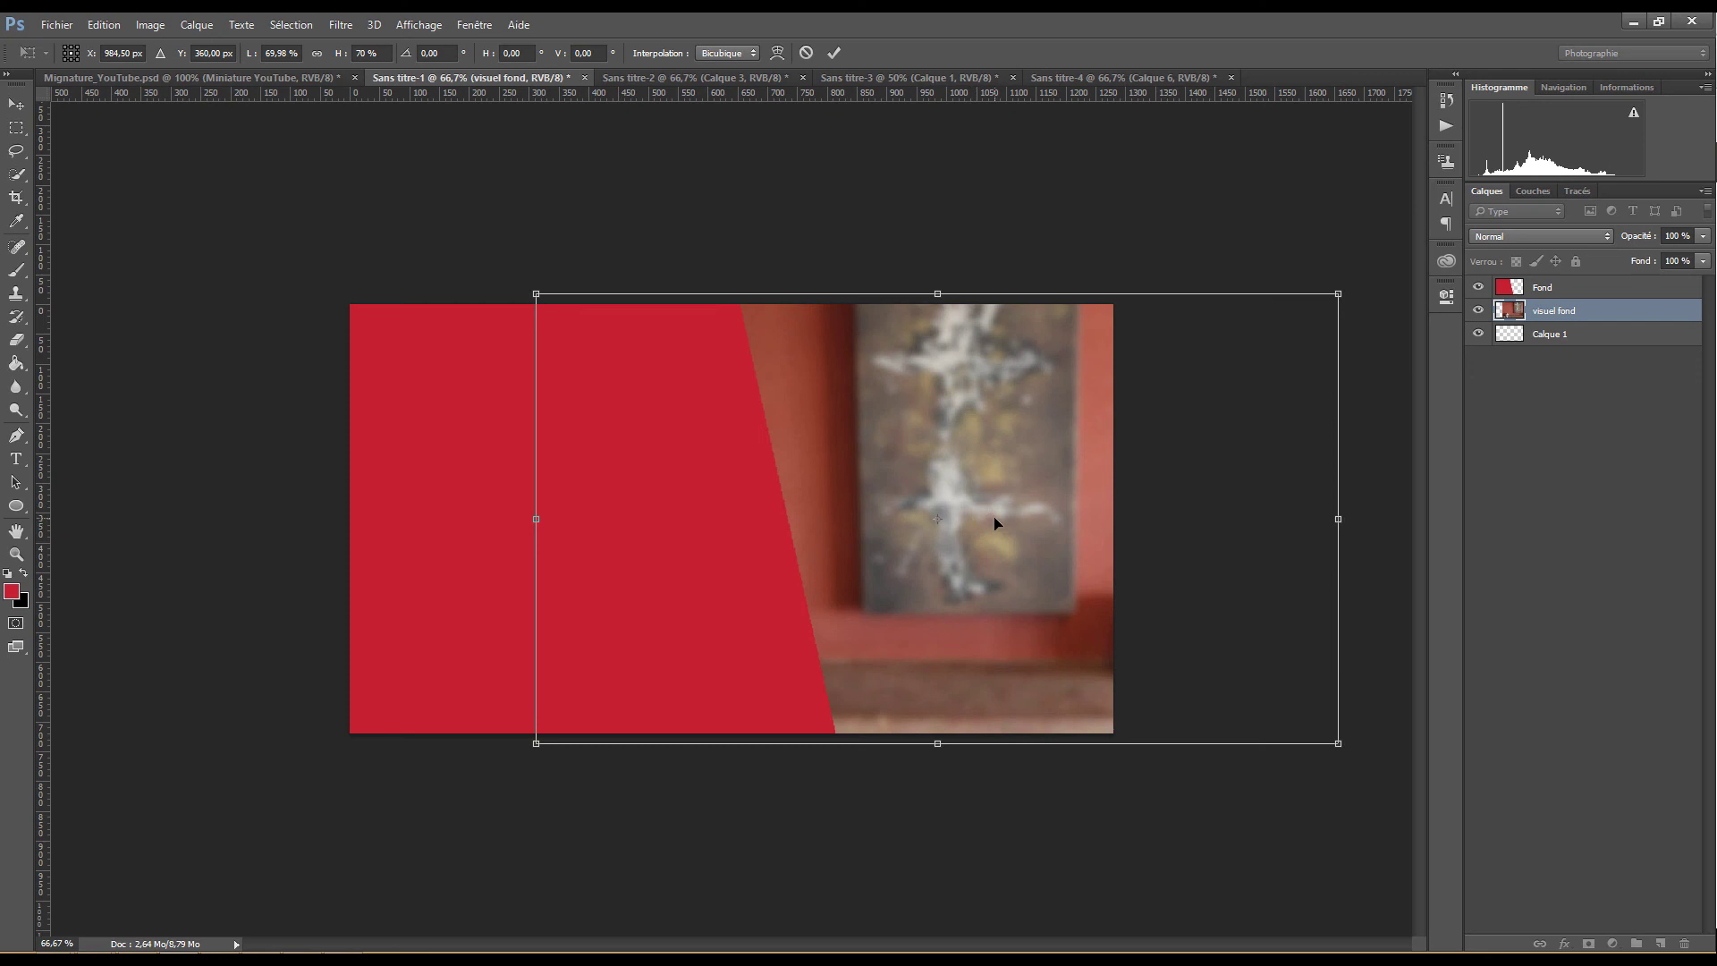
left_click(834, 54)
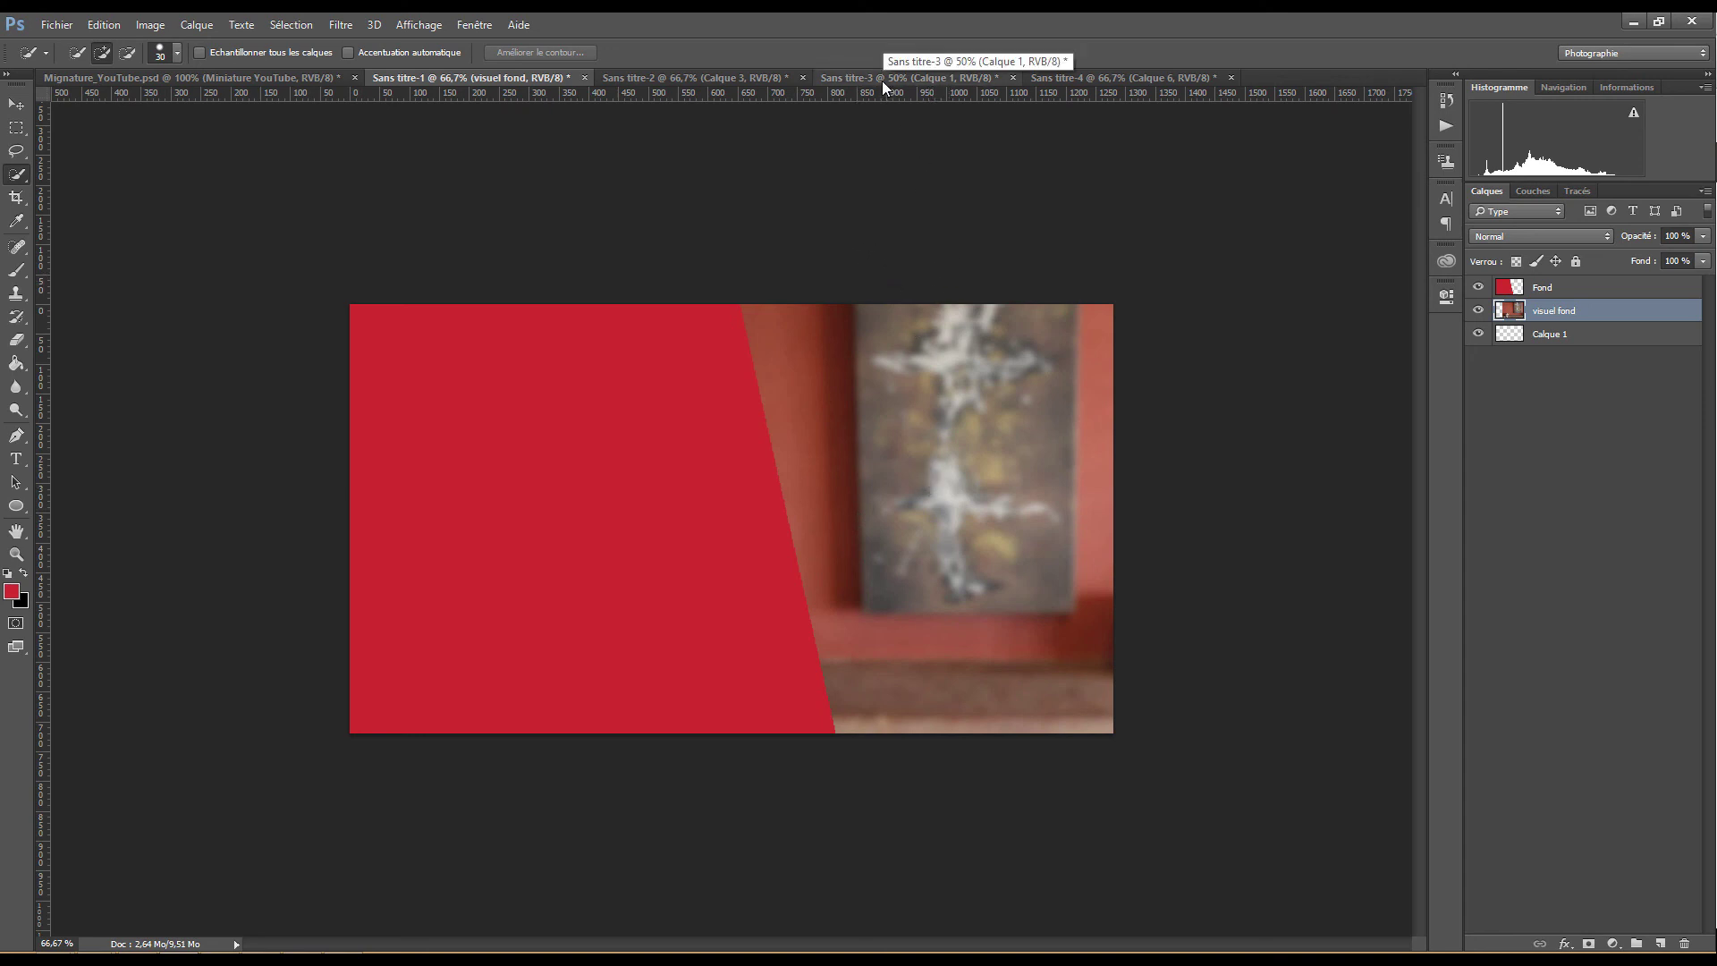
In Sans titre-2, select the whole background around the man with the Quick Selection tool, excluding his ear from the selection
left_click(760, 78)
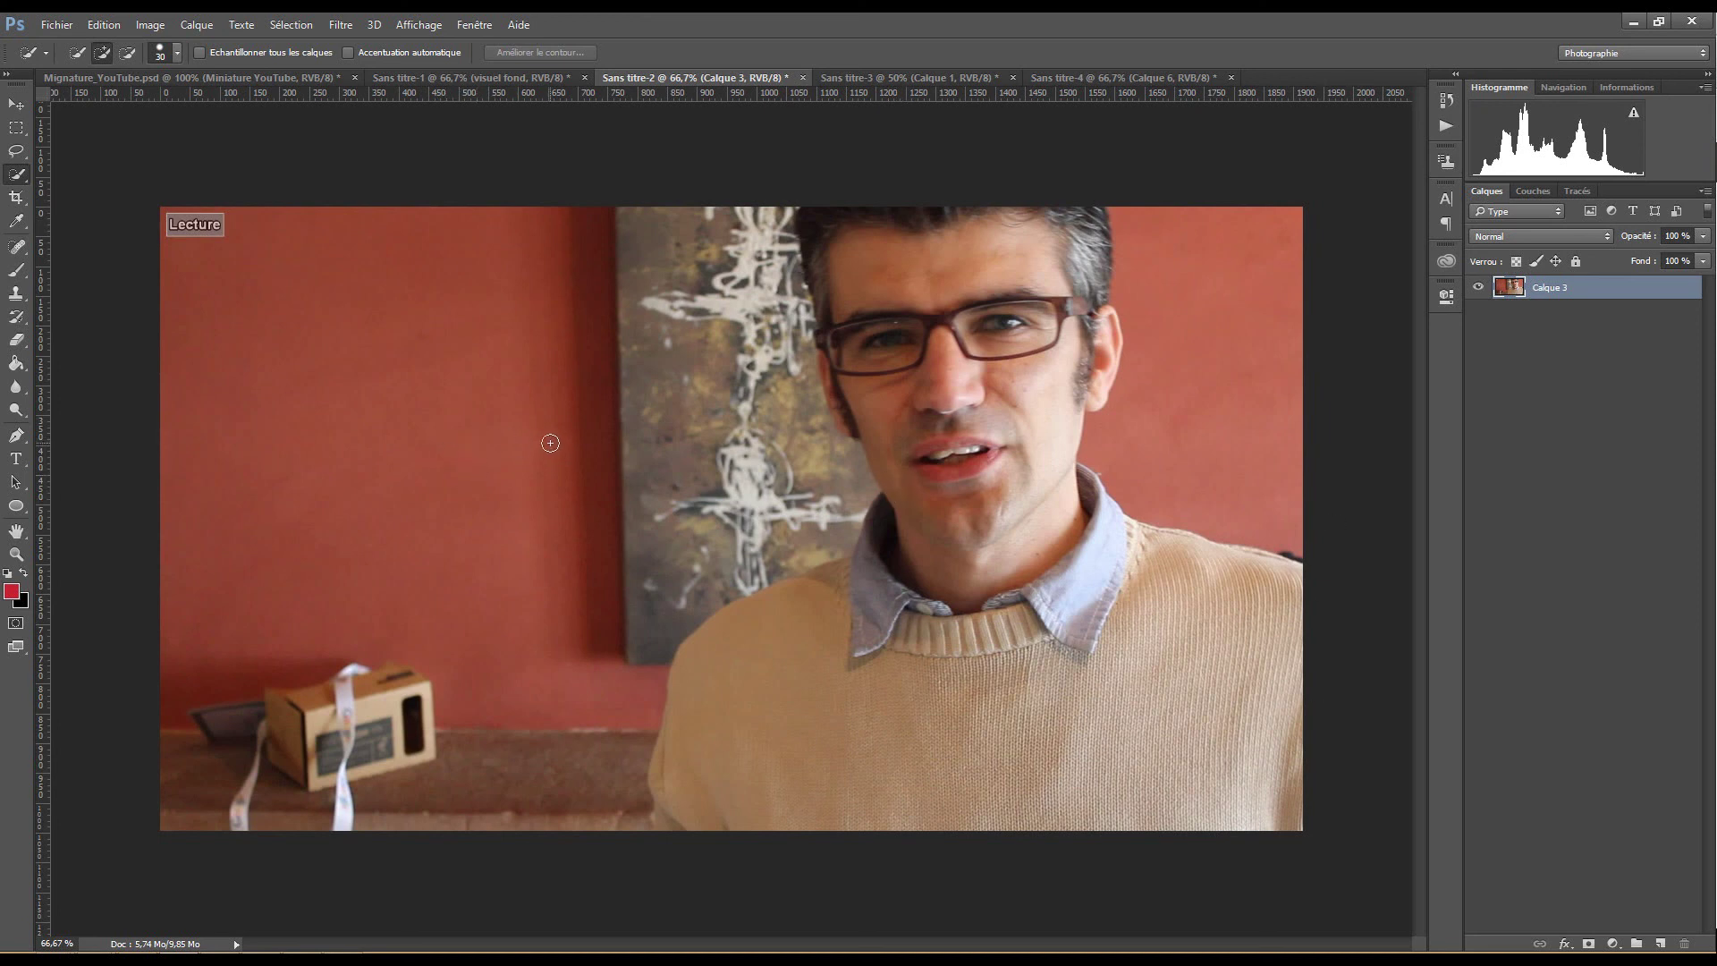
right_click(16, 178)
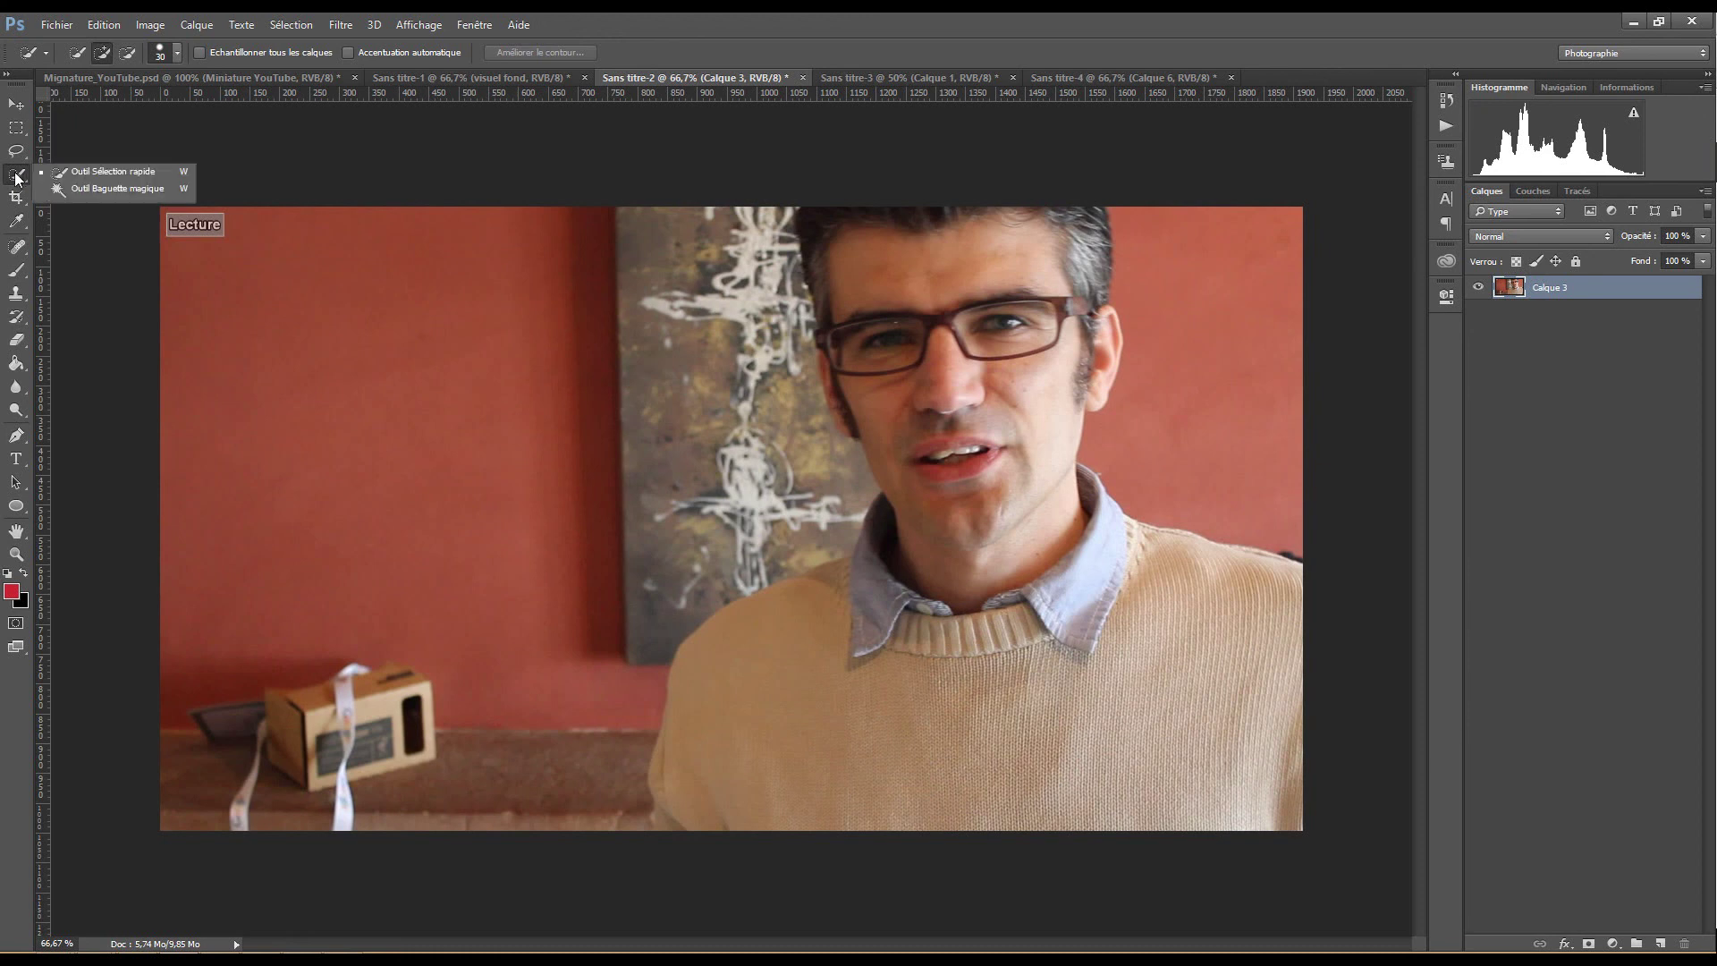
left_click(74, 176)
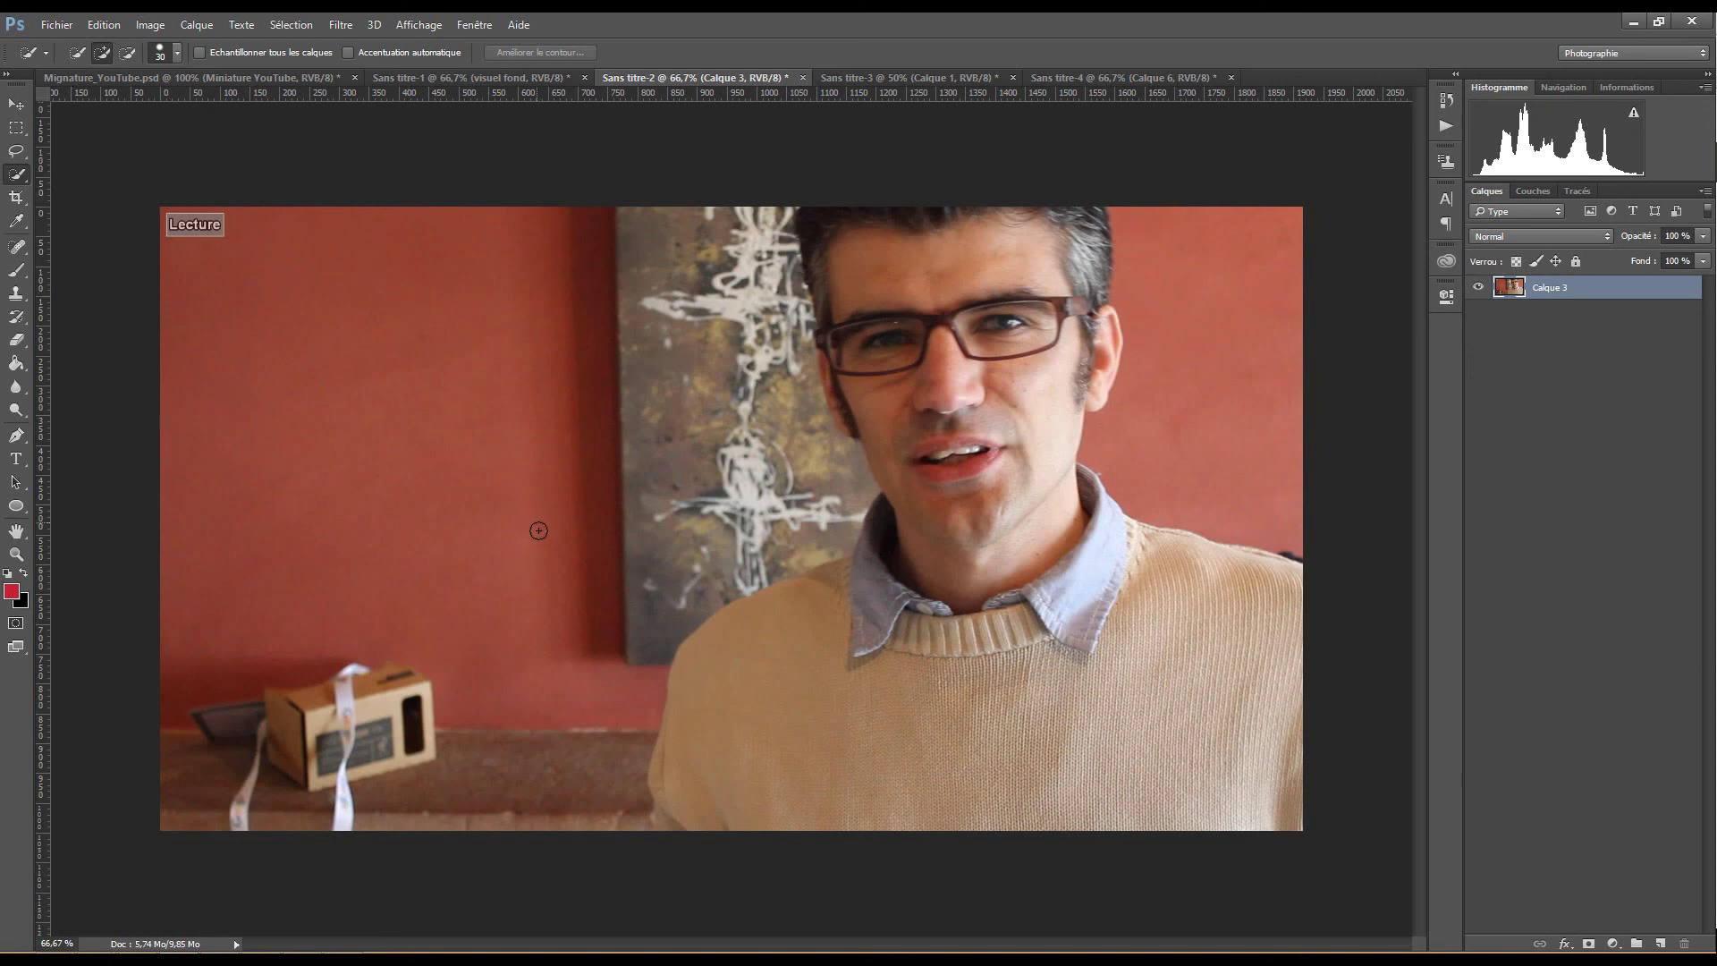
mouse_move(590, 792)
left_mouse_down()
mouse_move(678, 609)
mouse_move(826, 519)
mouse_move(826, 543)
mouse_move(855, 476)
mouse_move(794, 442)
mouse_move(773, 234)
left_mouse_up()
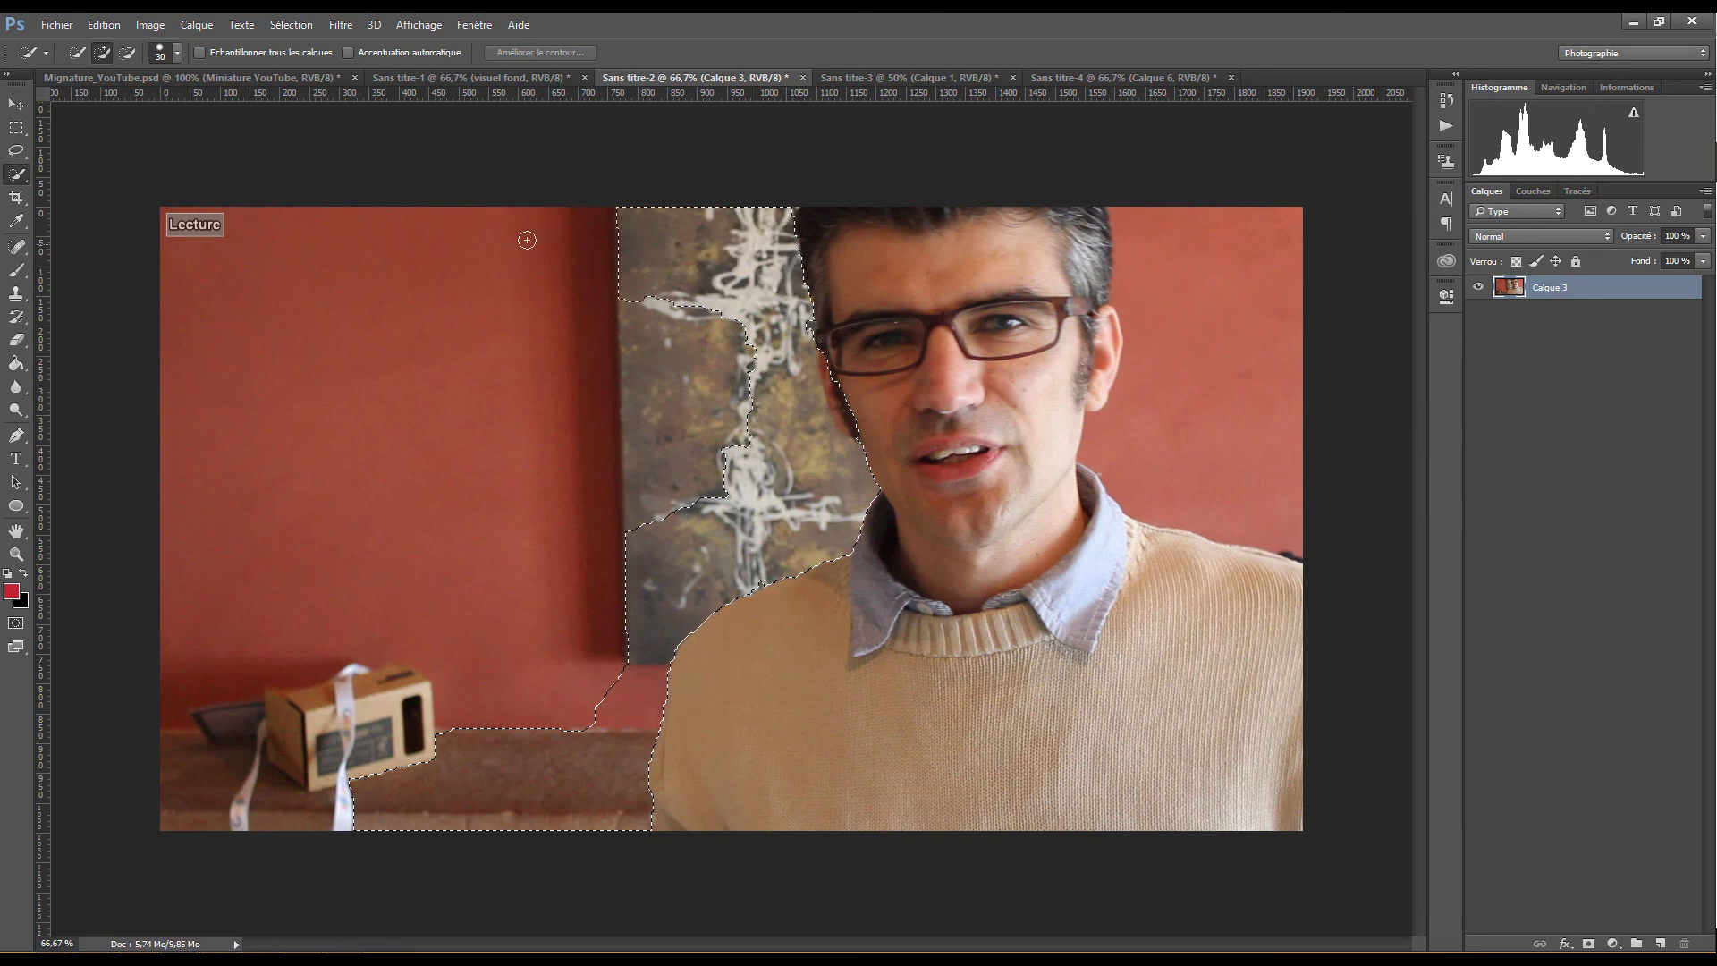
left_click_drag(593, 431, 595, 432)
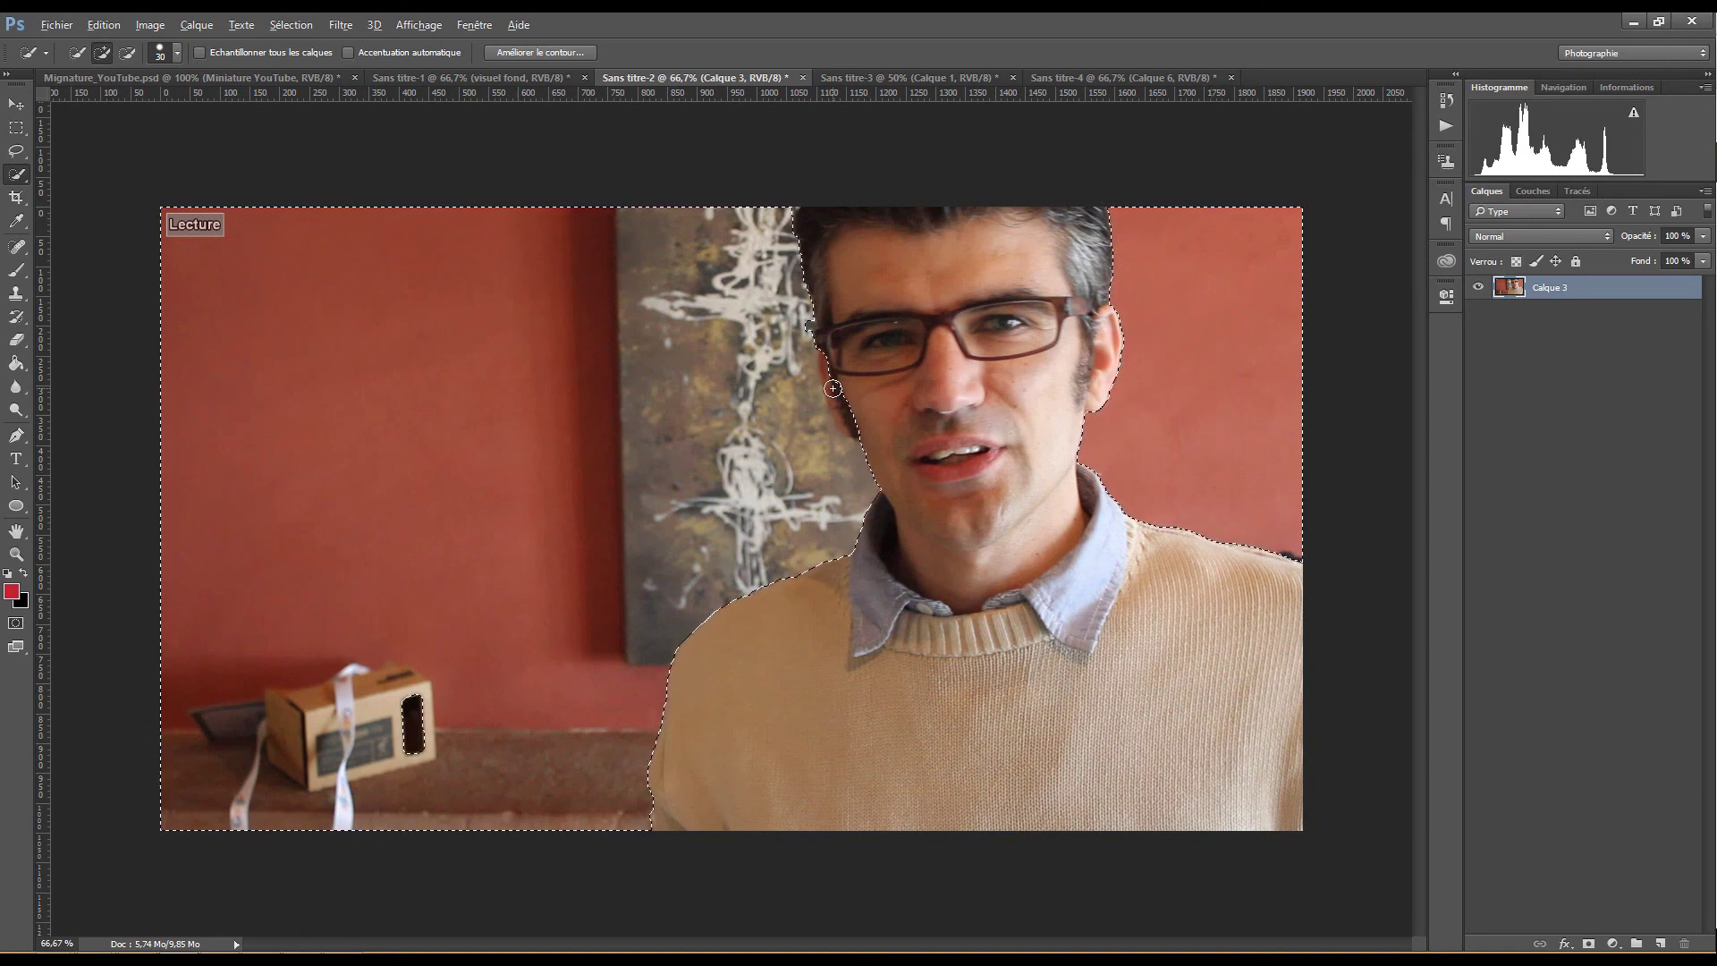
key("alt")
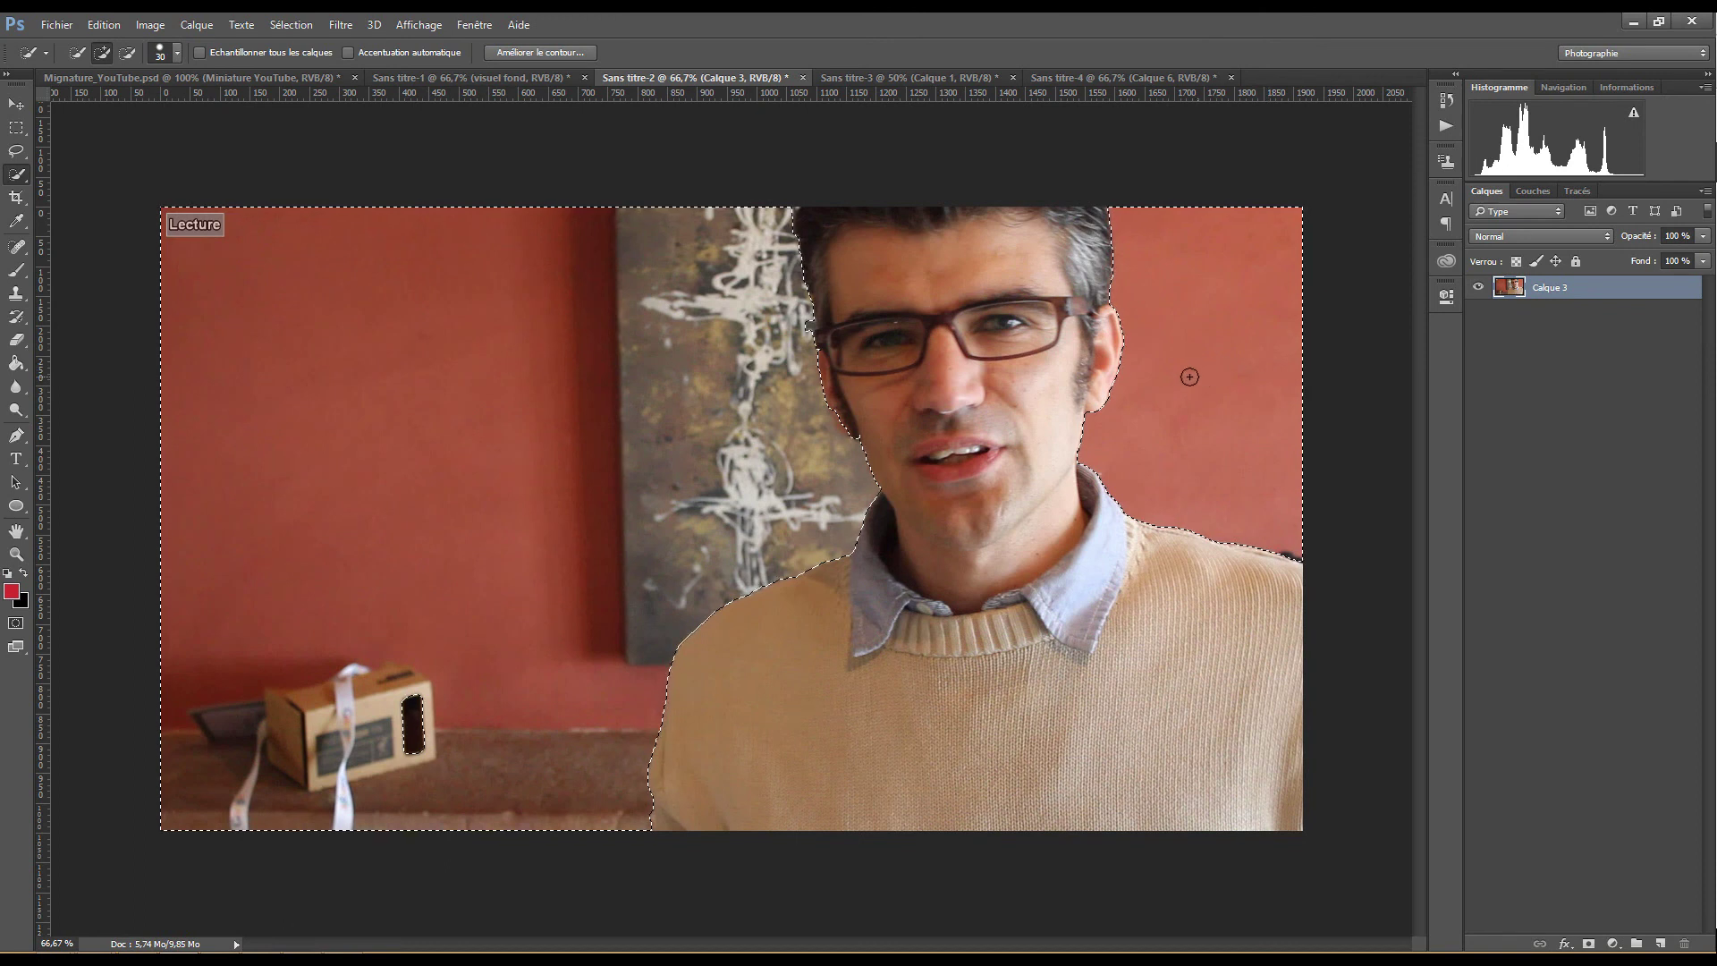
Invert the selection so it covers the man, and inspect its edge along his ear and cheek up close
left_click(283, 26)
left_click(304, 95)
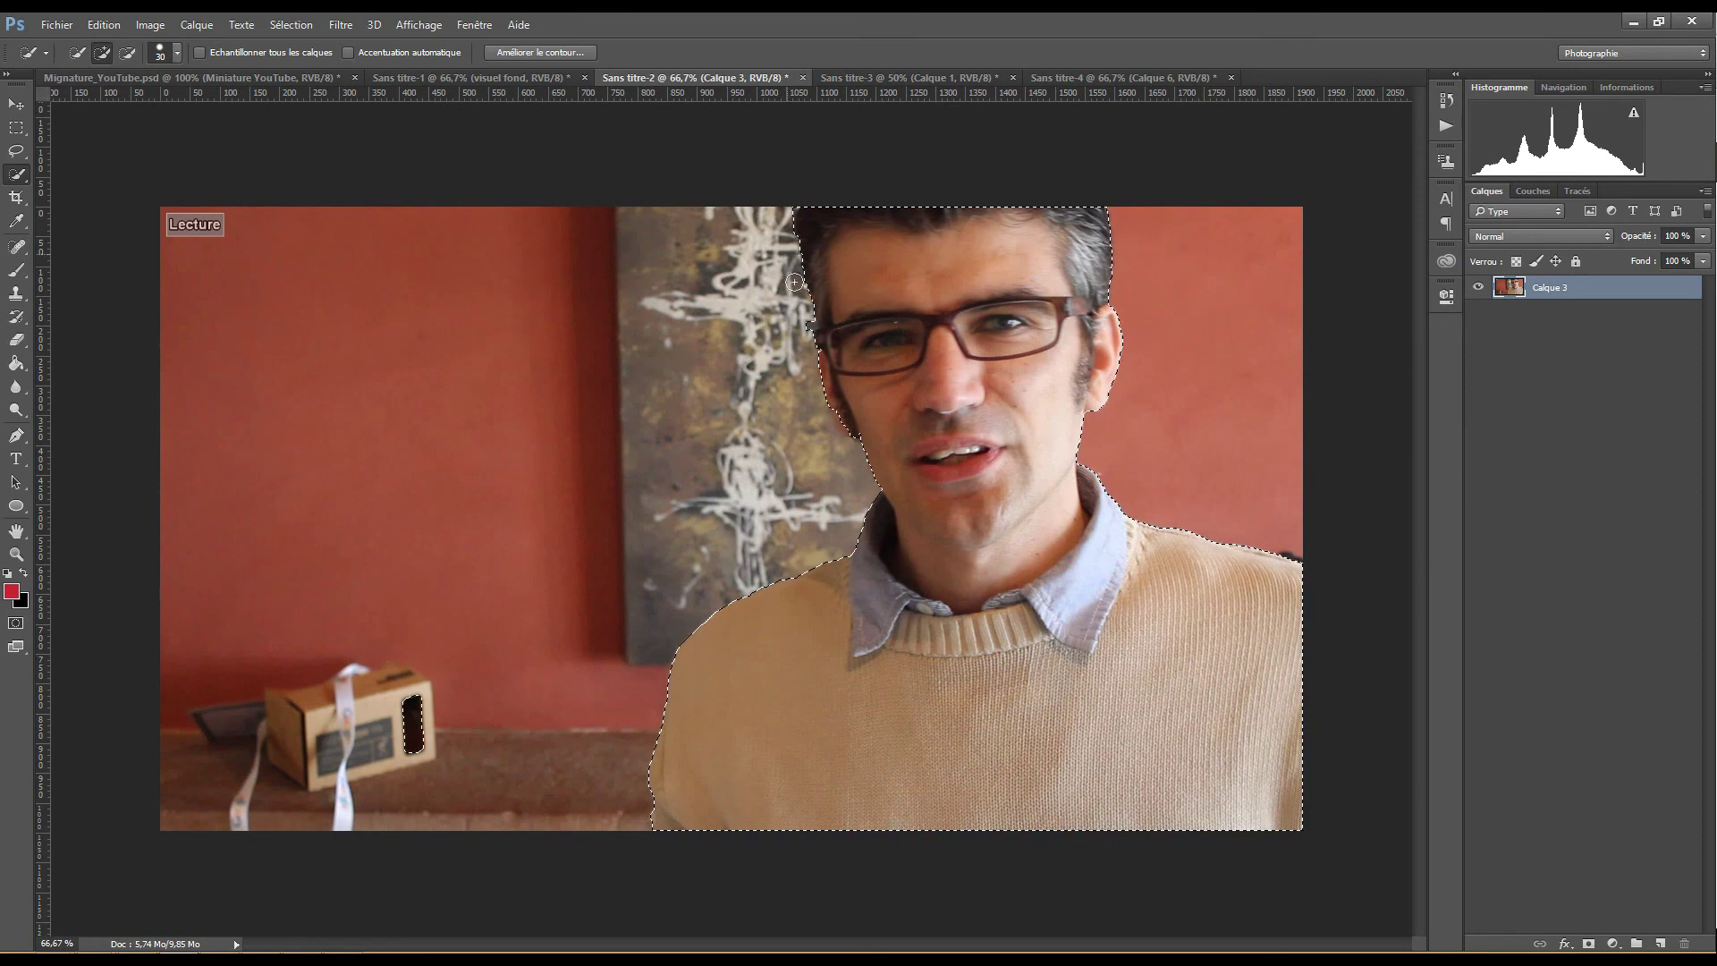
left_click(17, 556)
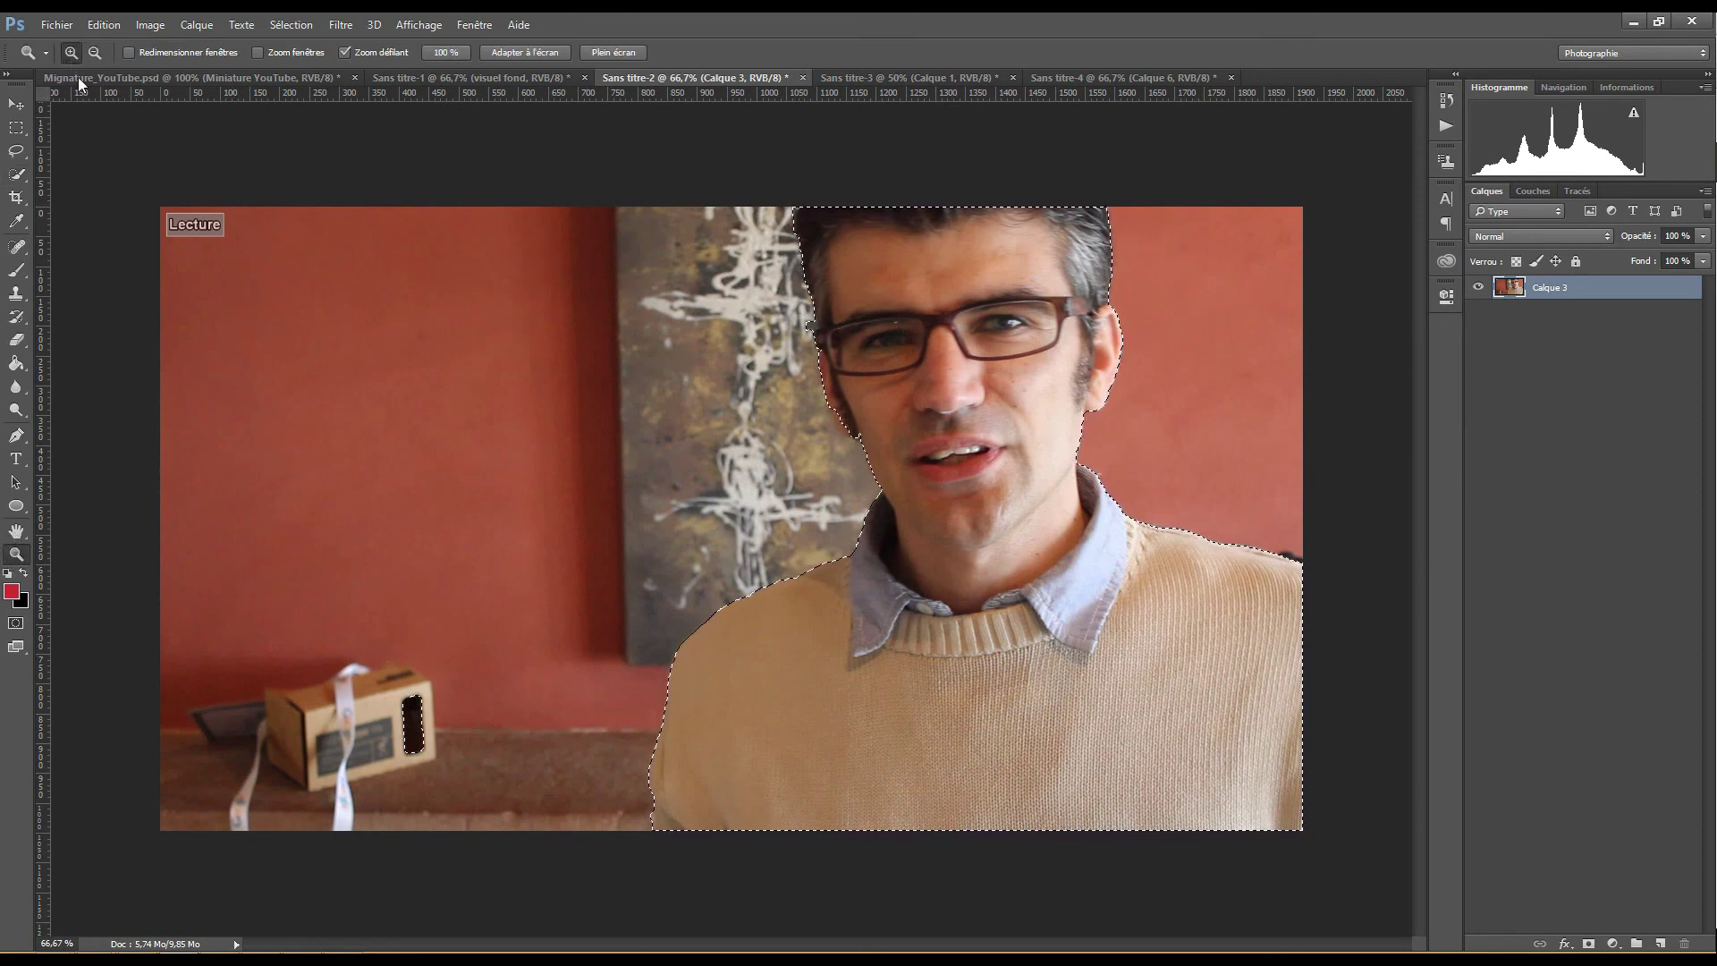
left_click_drag(820, 349, 820, 349)
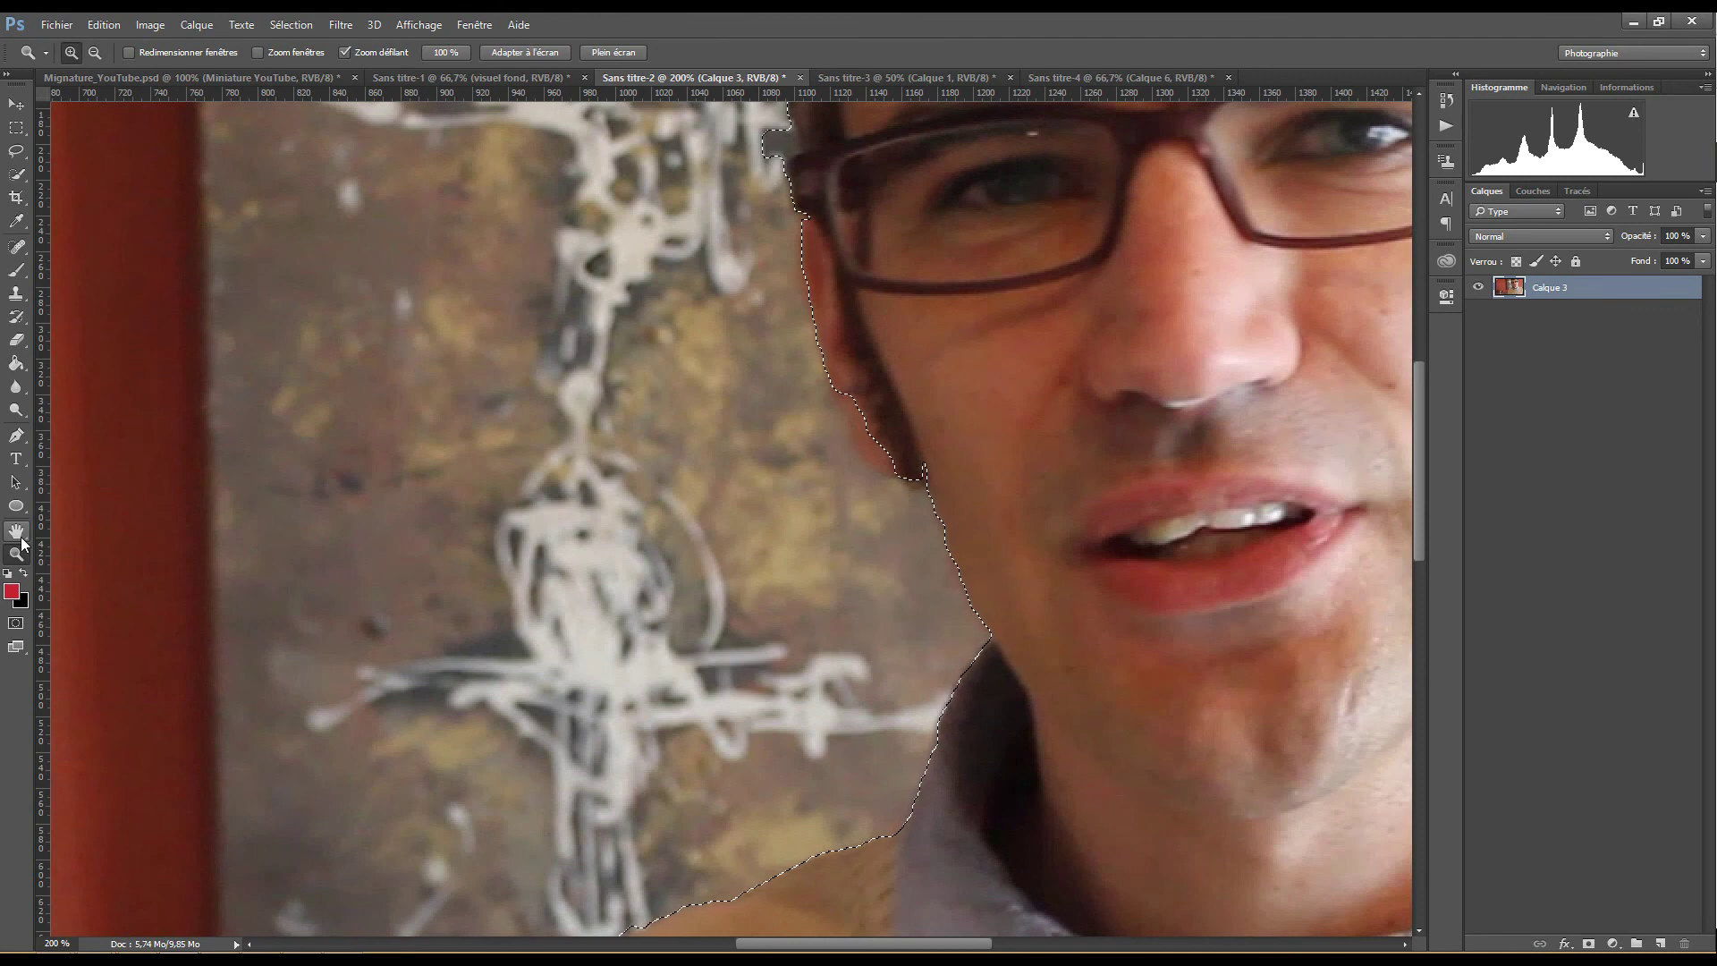
left_click(606, 375, "alt")
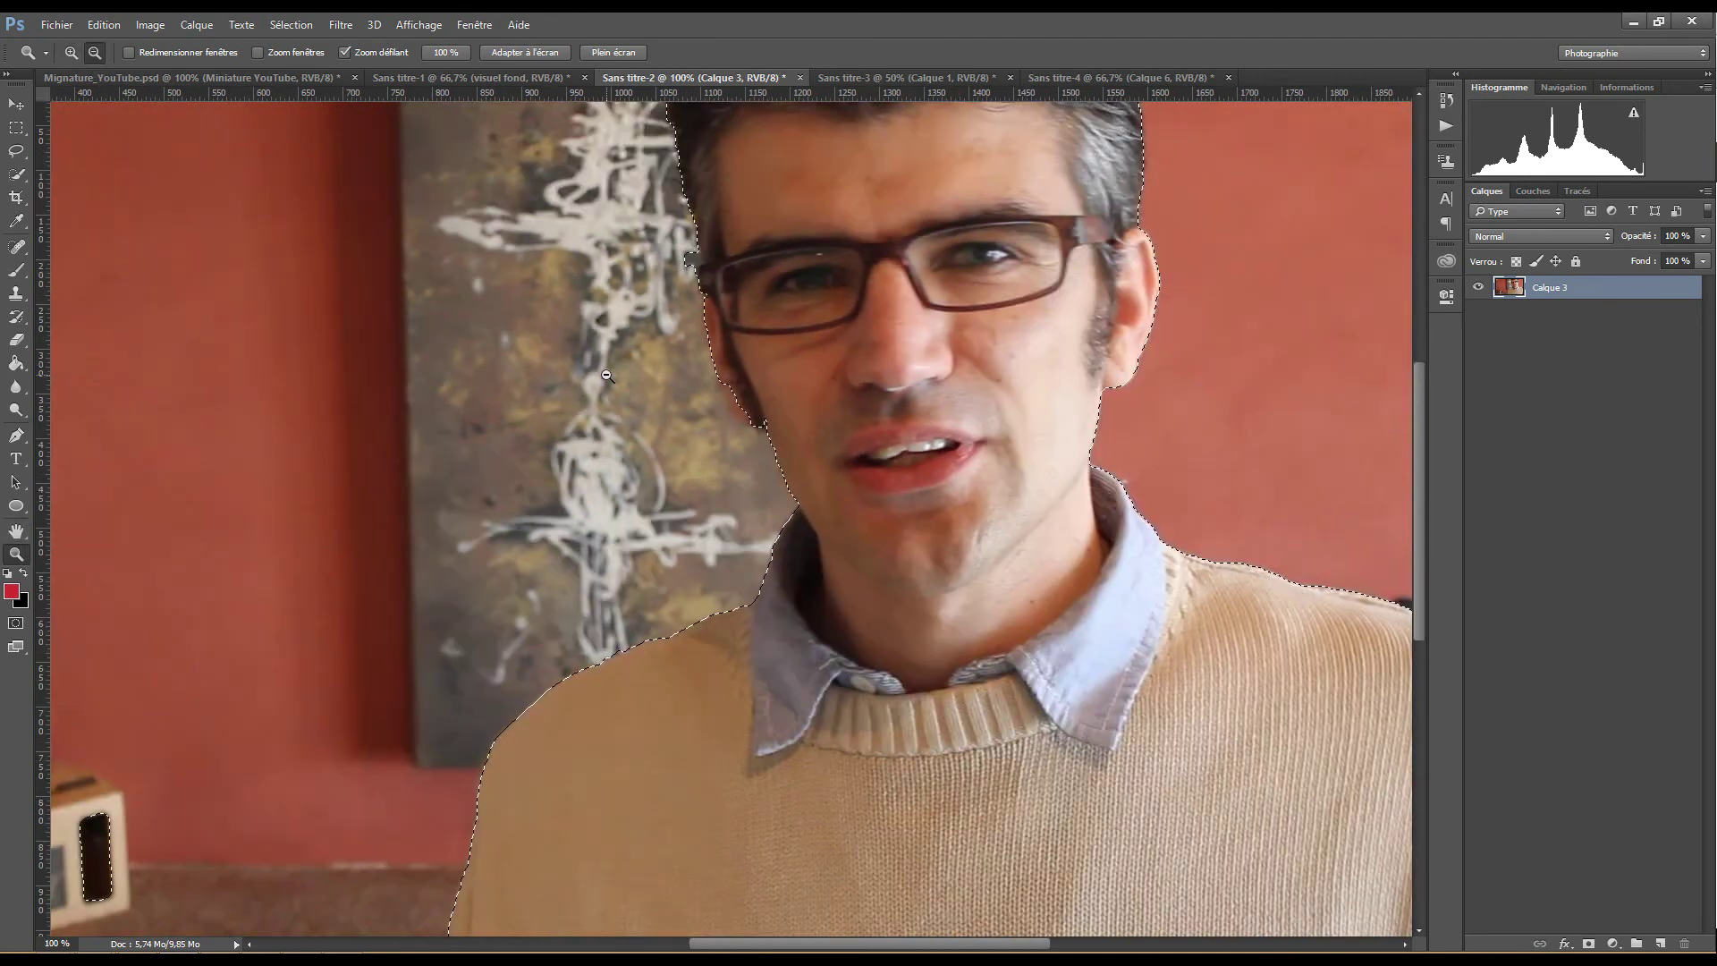
left_click(607, 376, "alt")
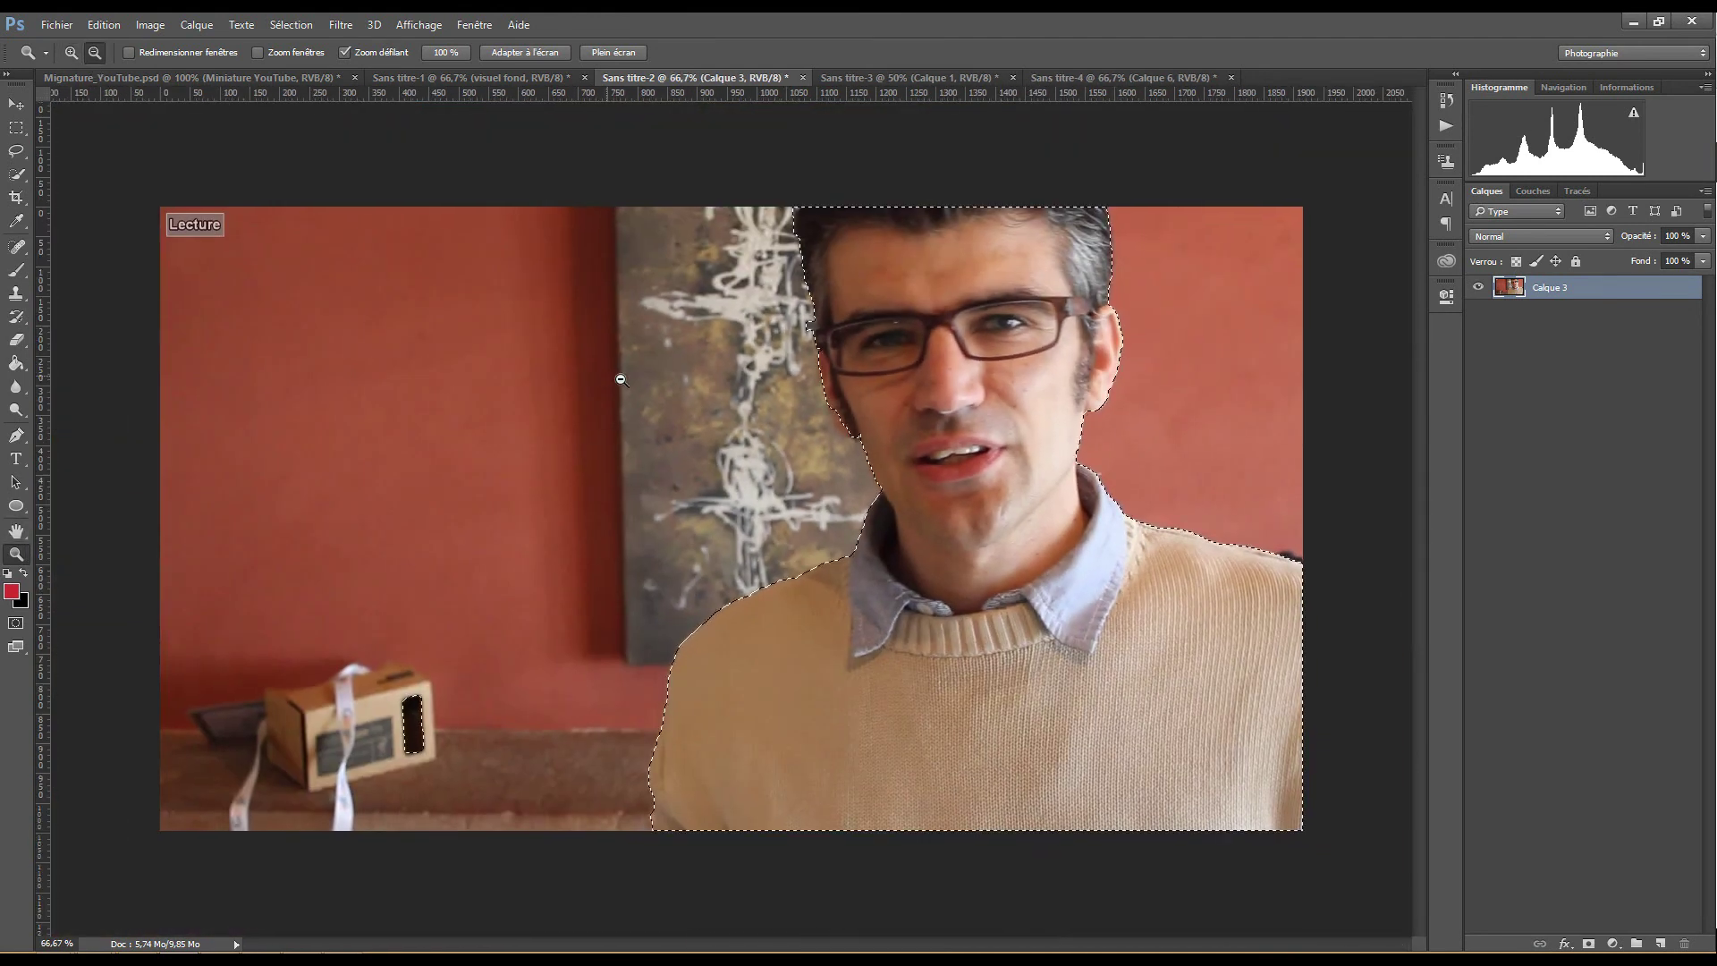
Duplicate the cut-out man layer from Sans titre-4 into the Sans titre-1 document
left_click(1099, 81)
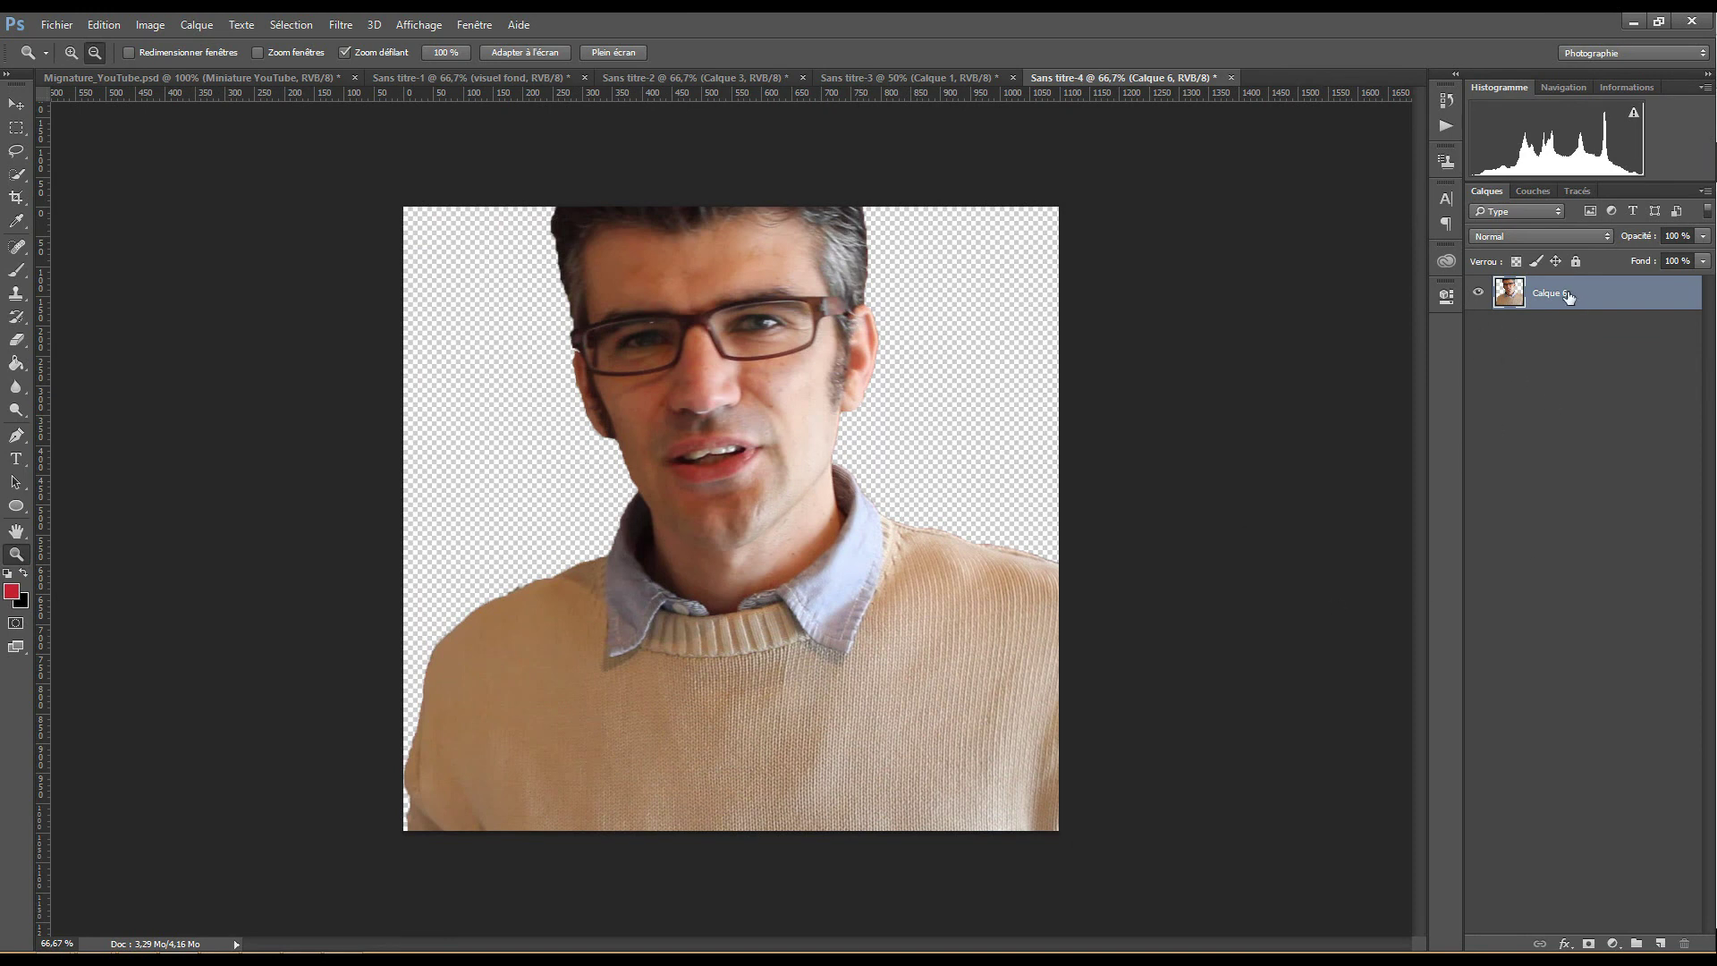
right_click(1567, 298)
left_click(1431, 287)
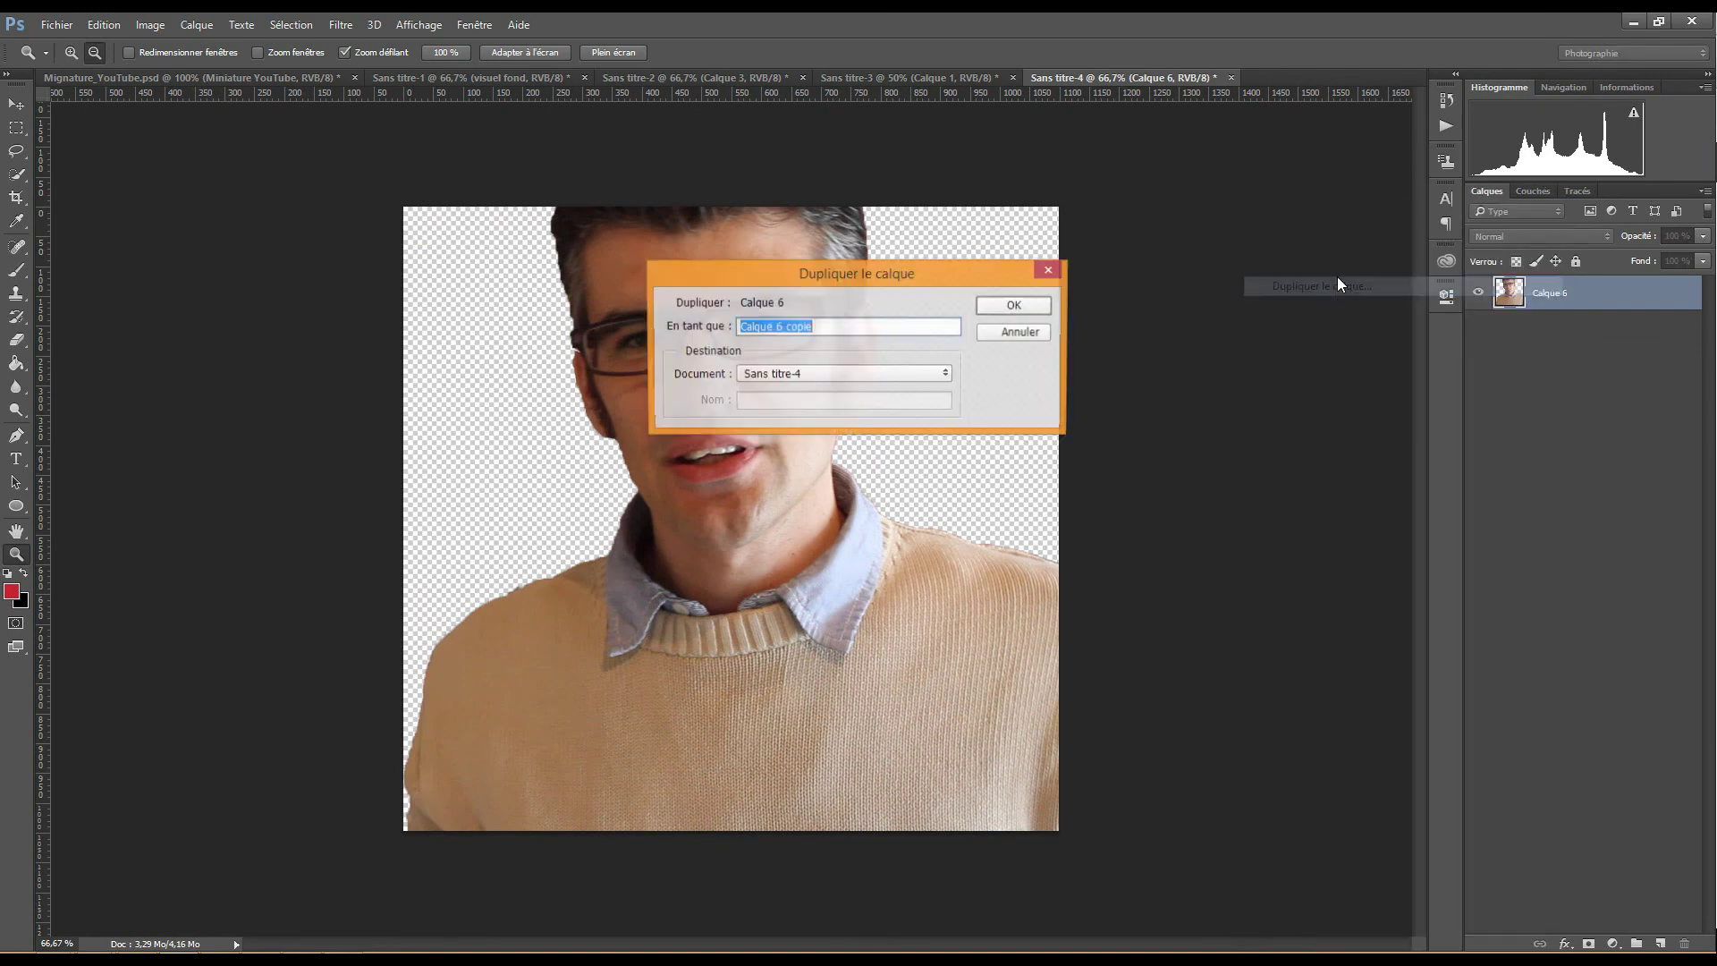
left_click(910, 374)
left_click(867, 404)
left_click(1015, 305)
In Sans titre-1, rename the duplicated cut-out layer "Perso"
left_click(503, 79)
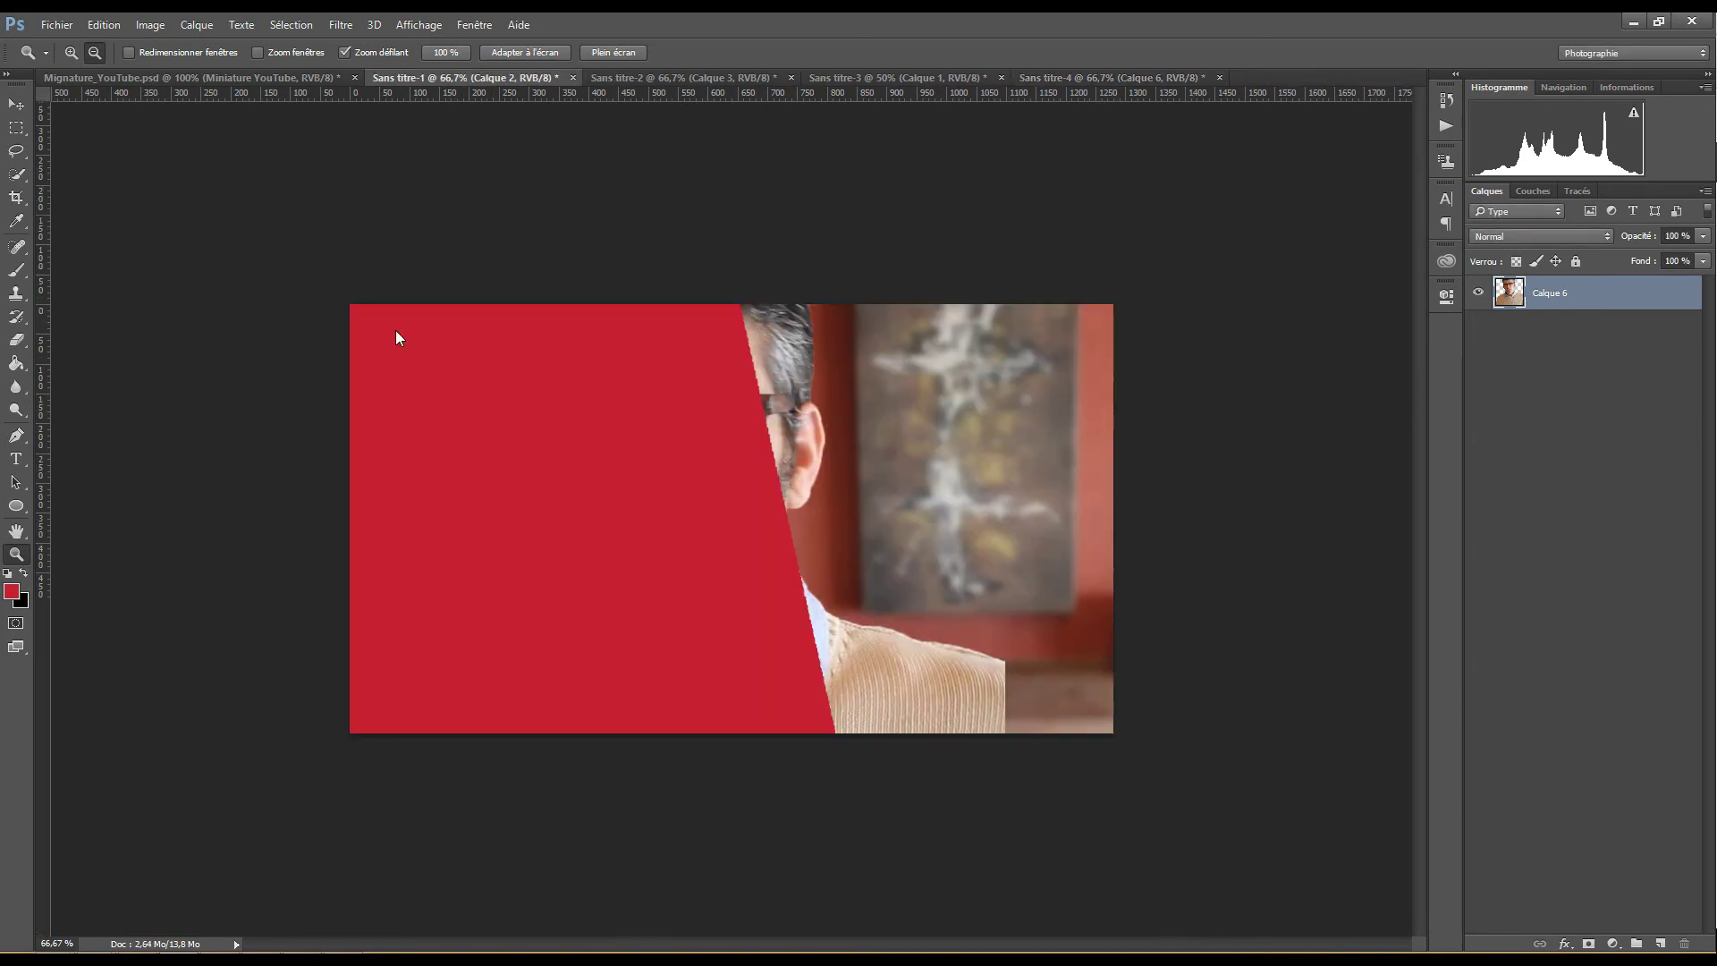
left_click(17, 105)
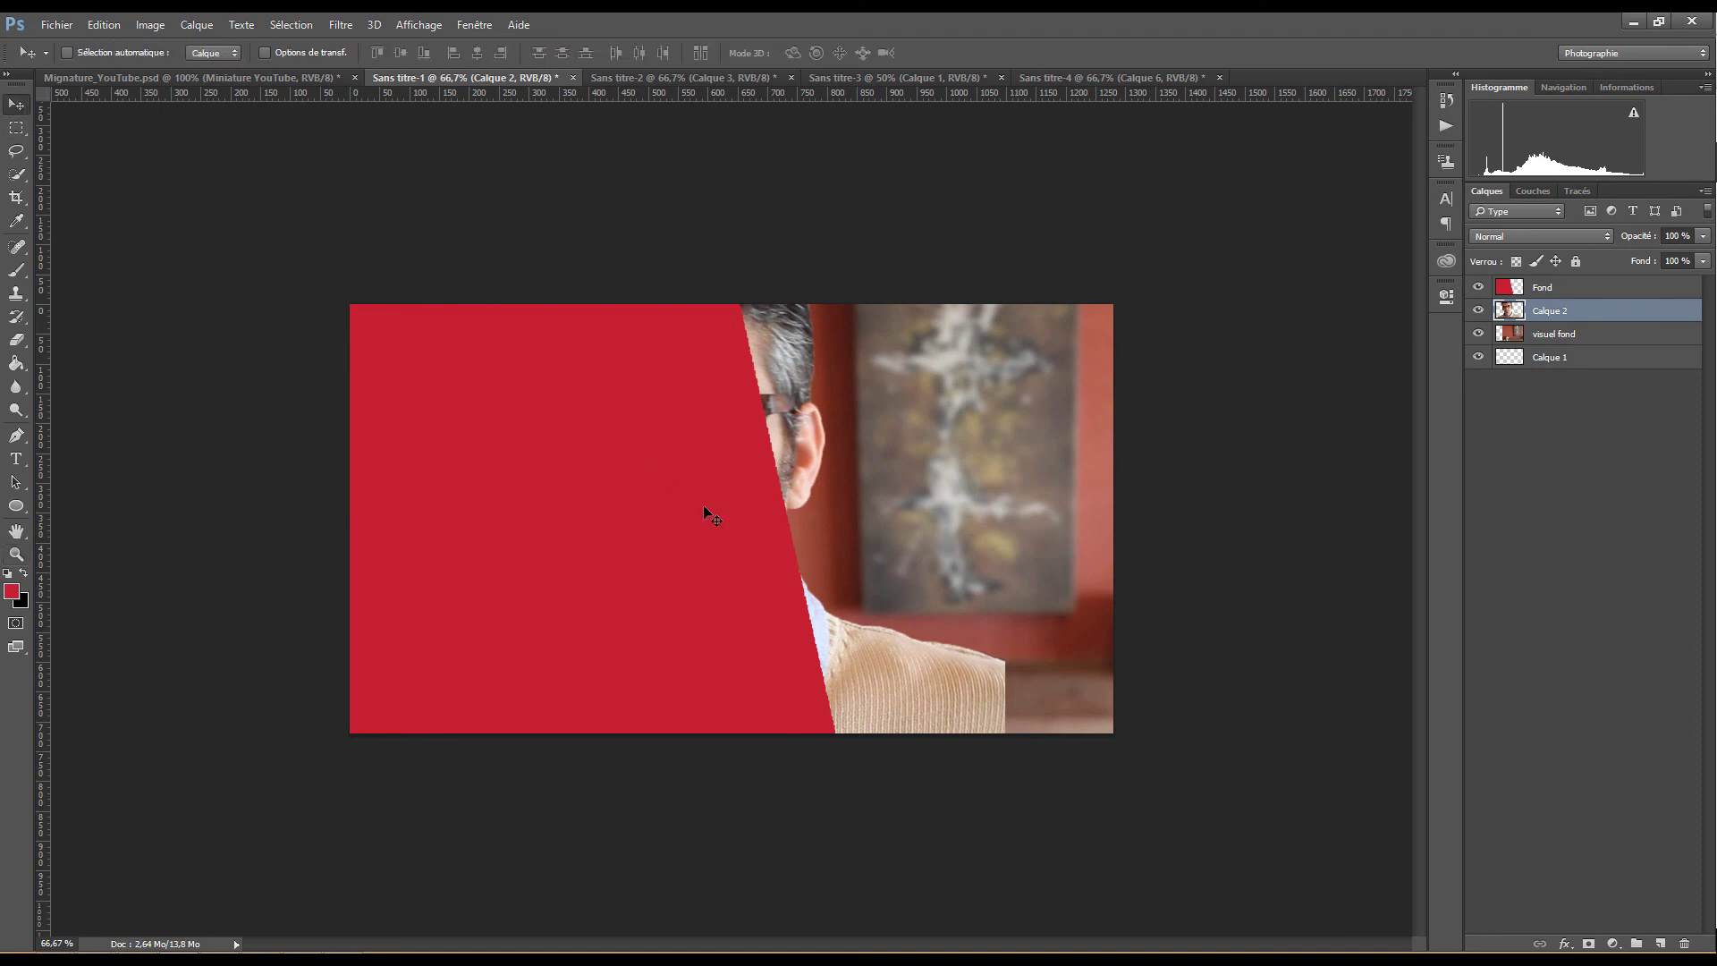
double_click(1552, 311)
type("Perso")
left_click(1528, 422)
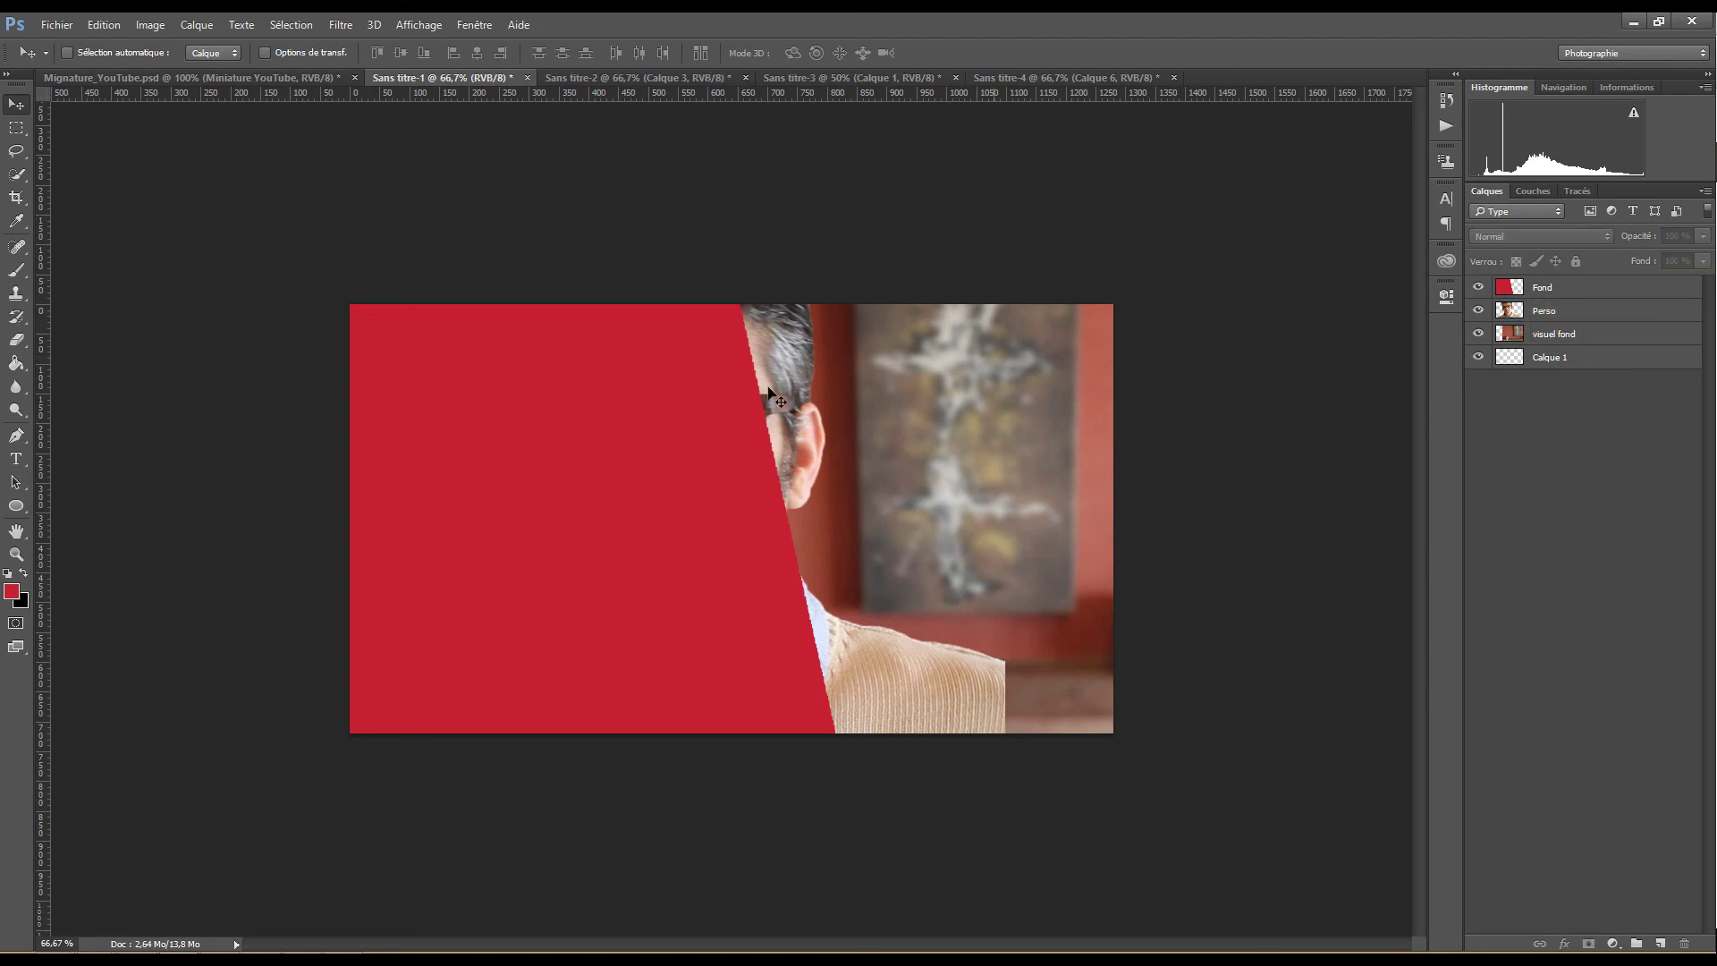
Free-transform the Perso layer to 70% width and height and move the man over the canvas's right half
left_click(104, 24)
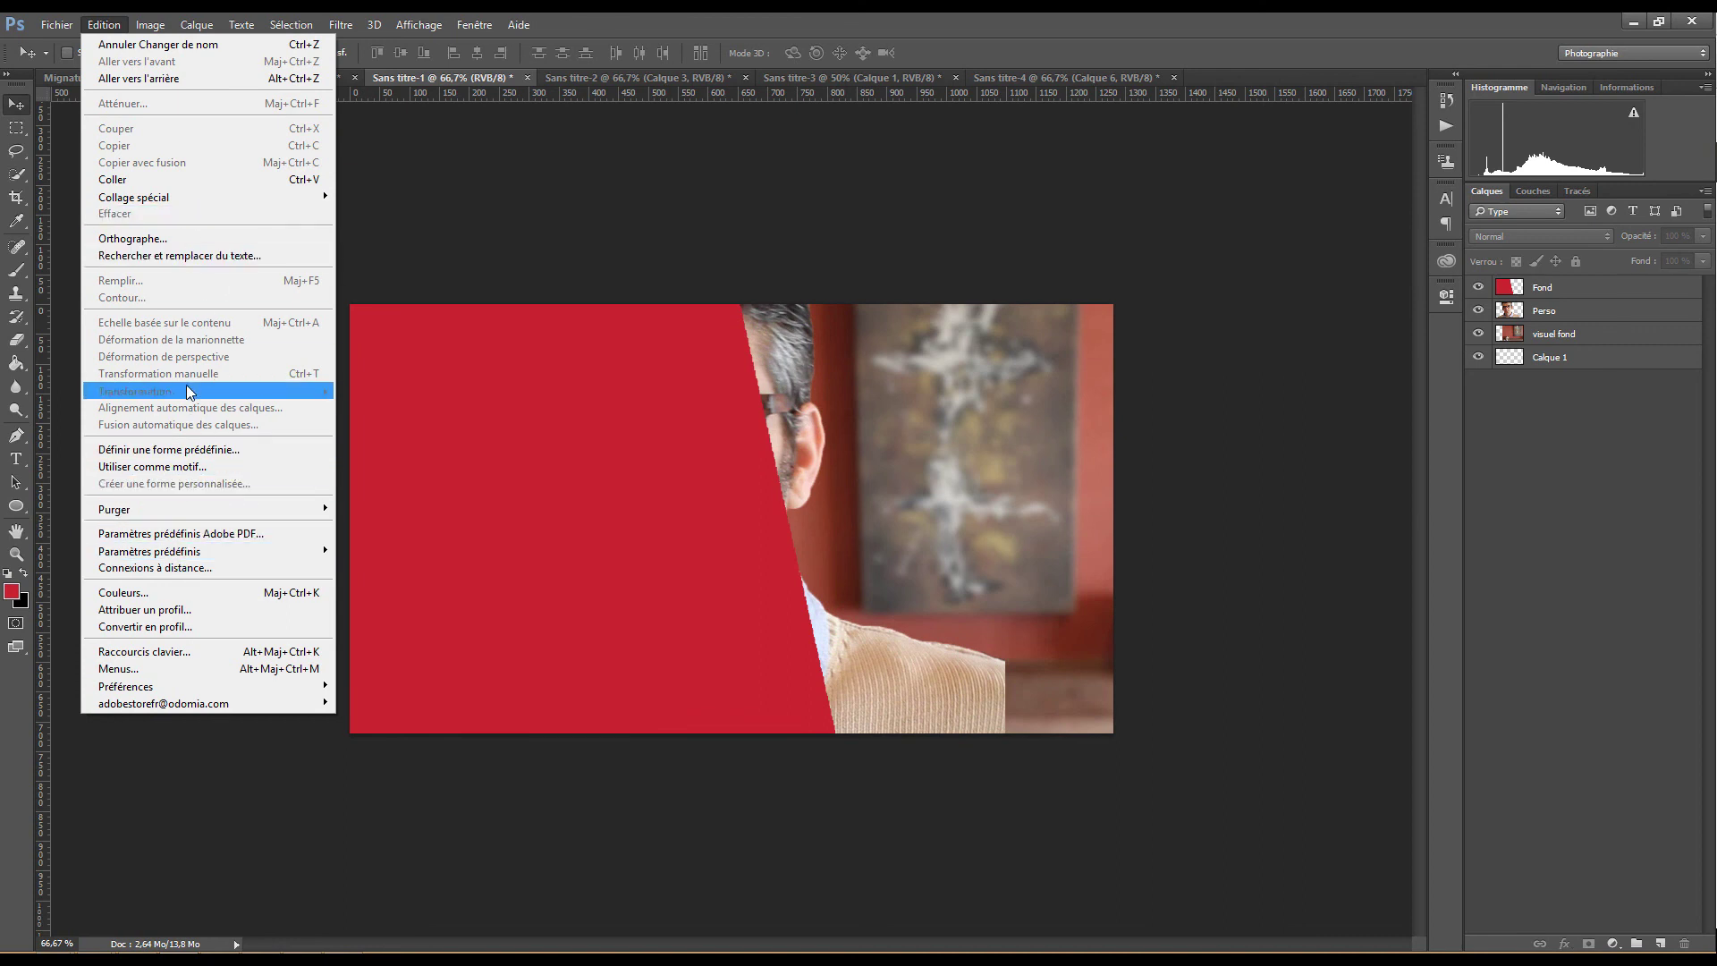
left_click(115, 29)
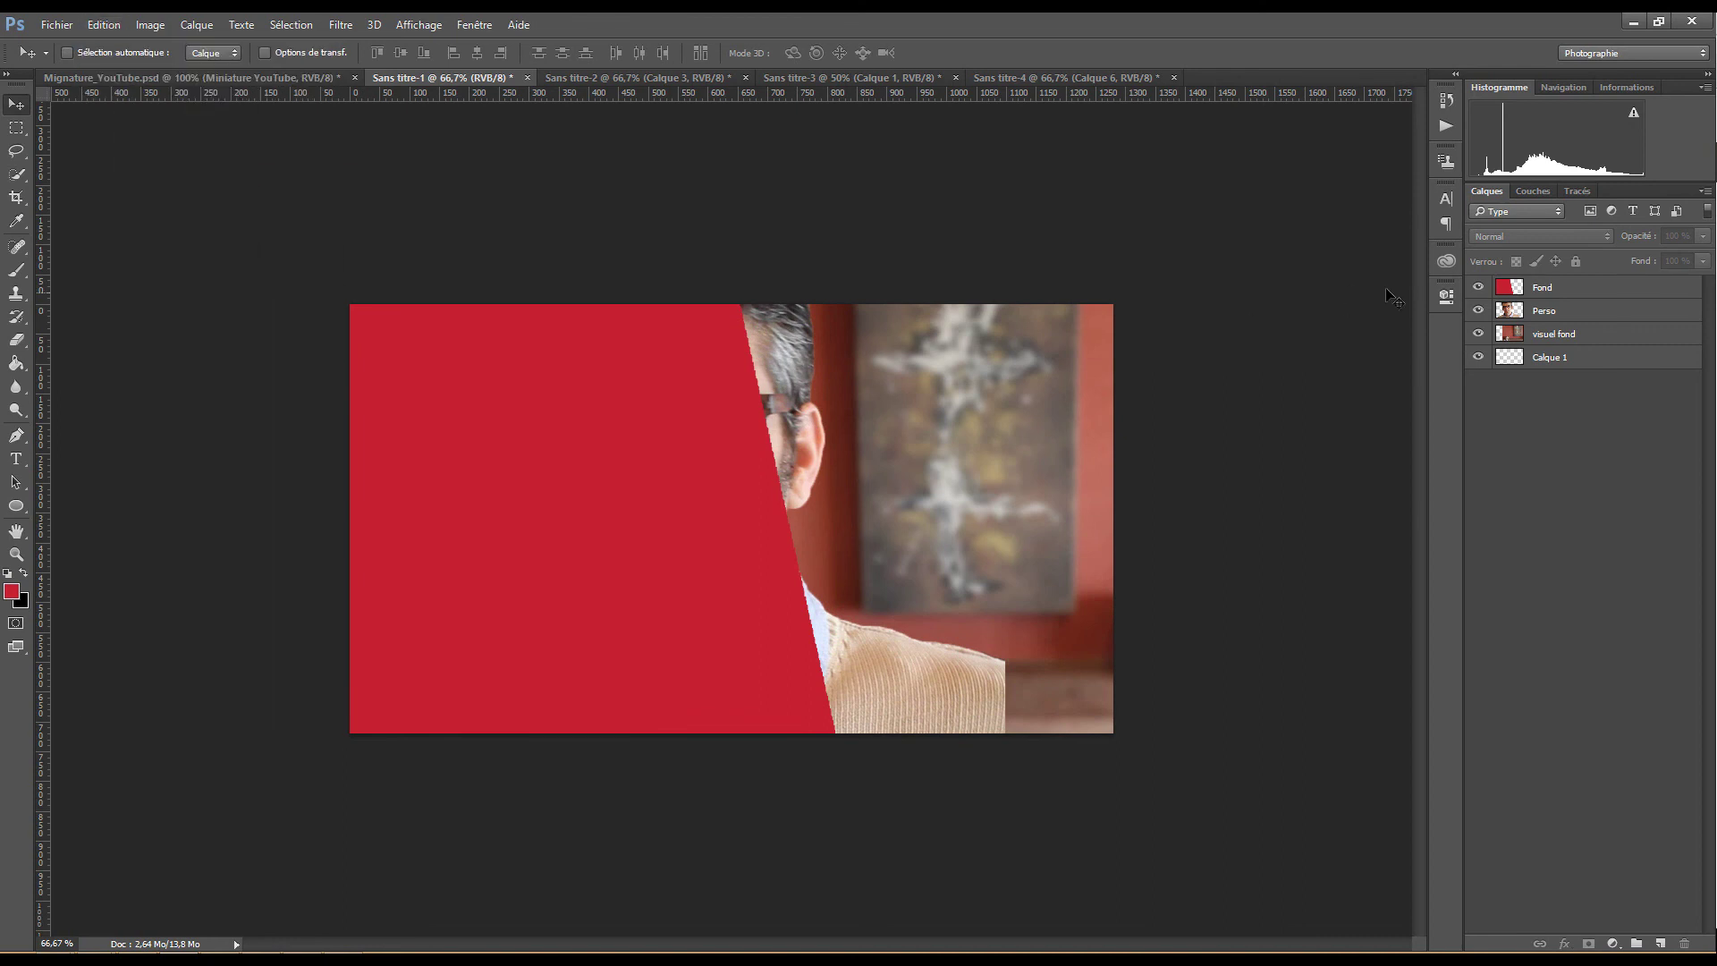
left_click(1546, 313)
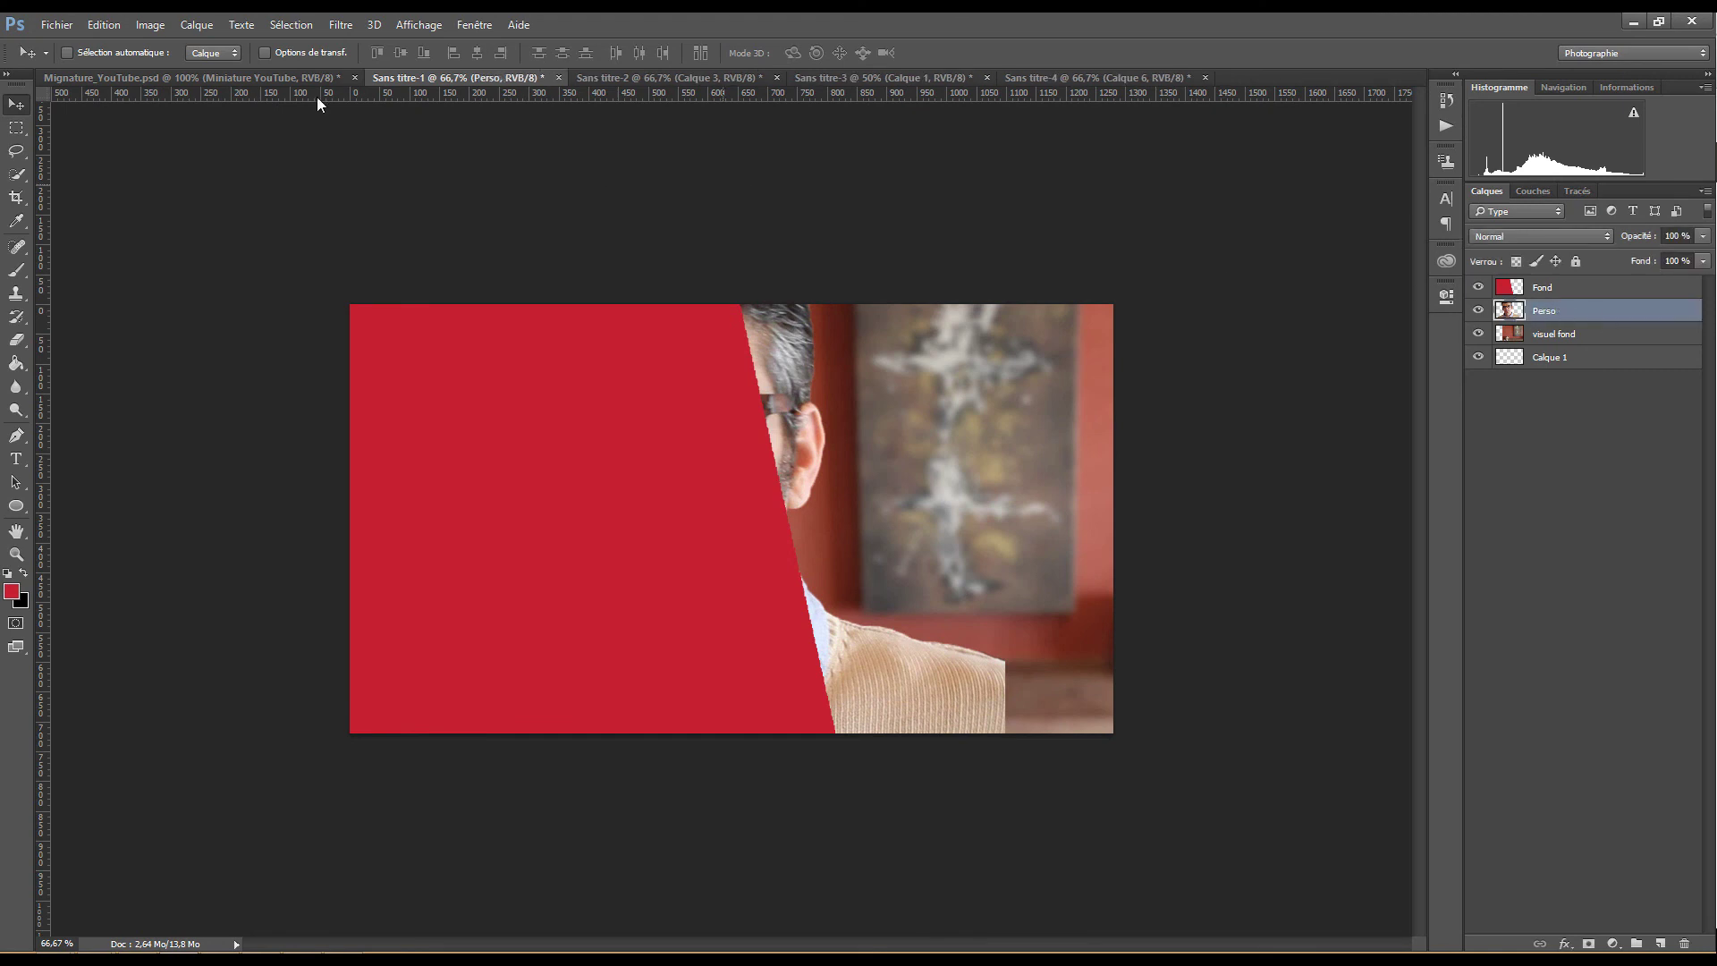
left_click(117, 27)
left_click(176, 374)
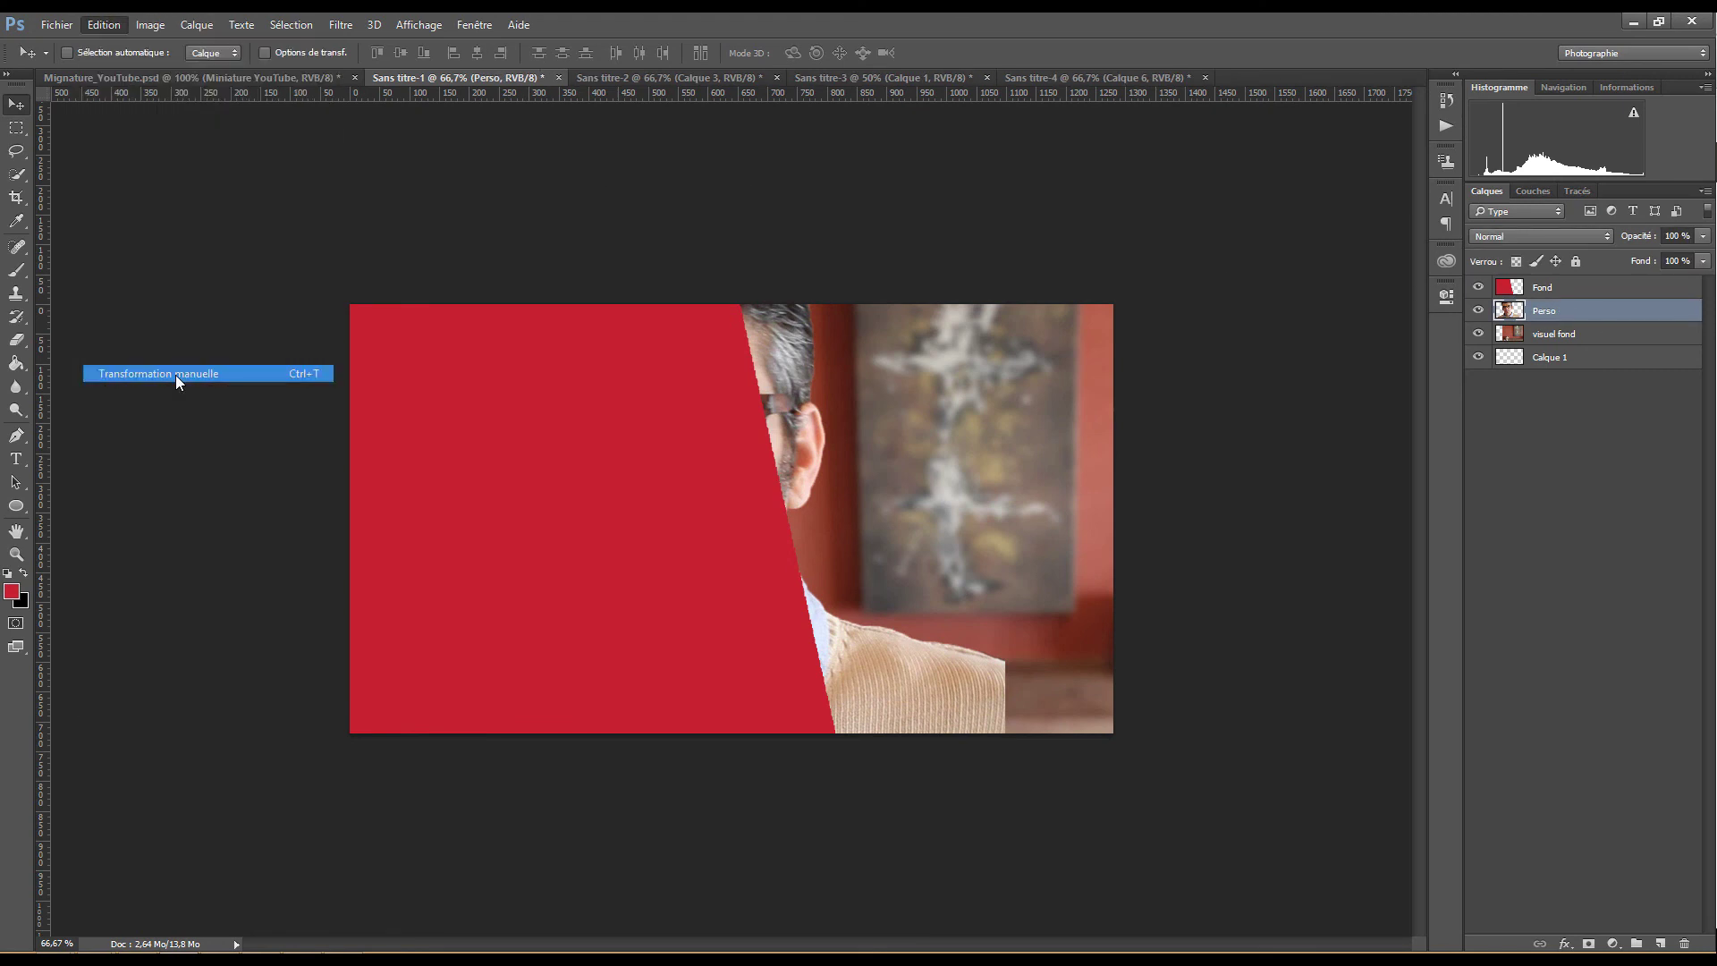
left_click(286, 52)
type("7")
key("Return")
type("0")
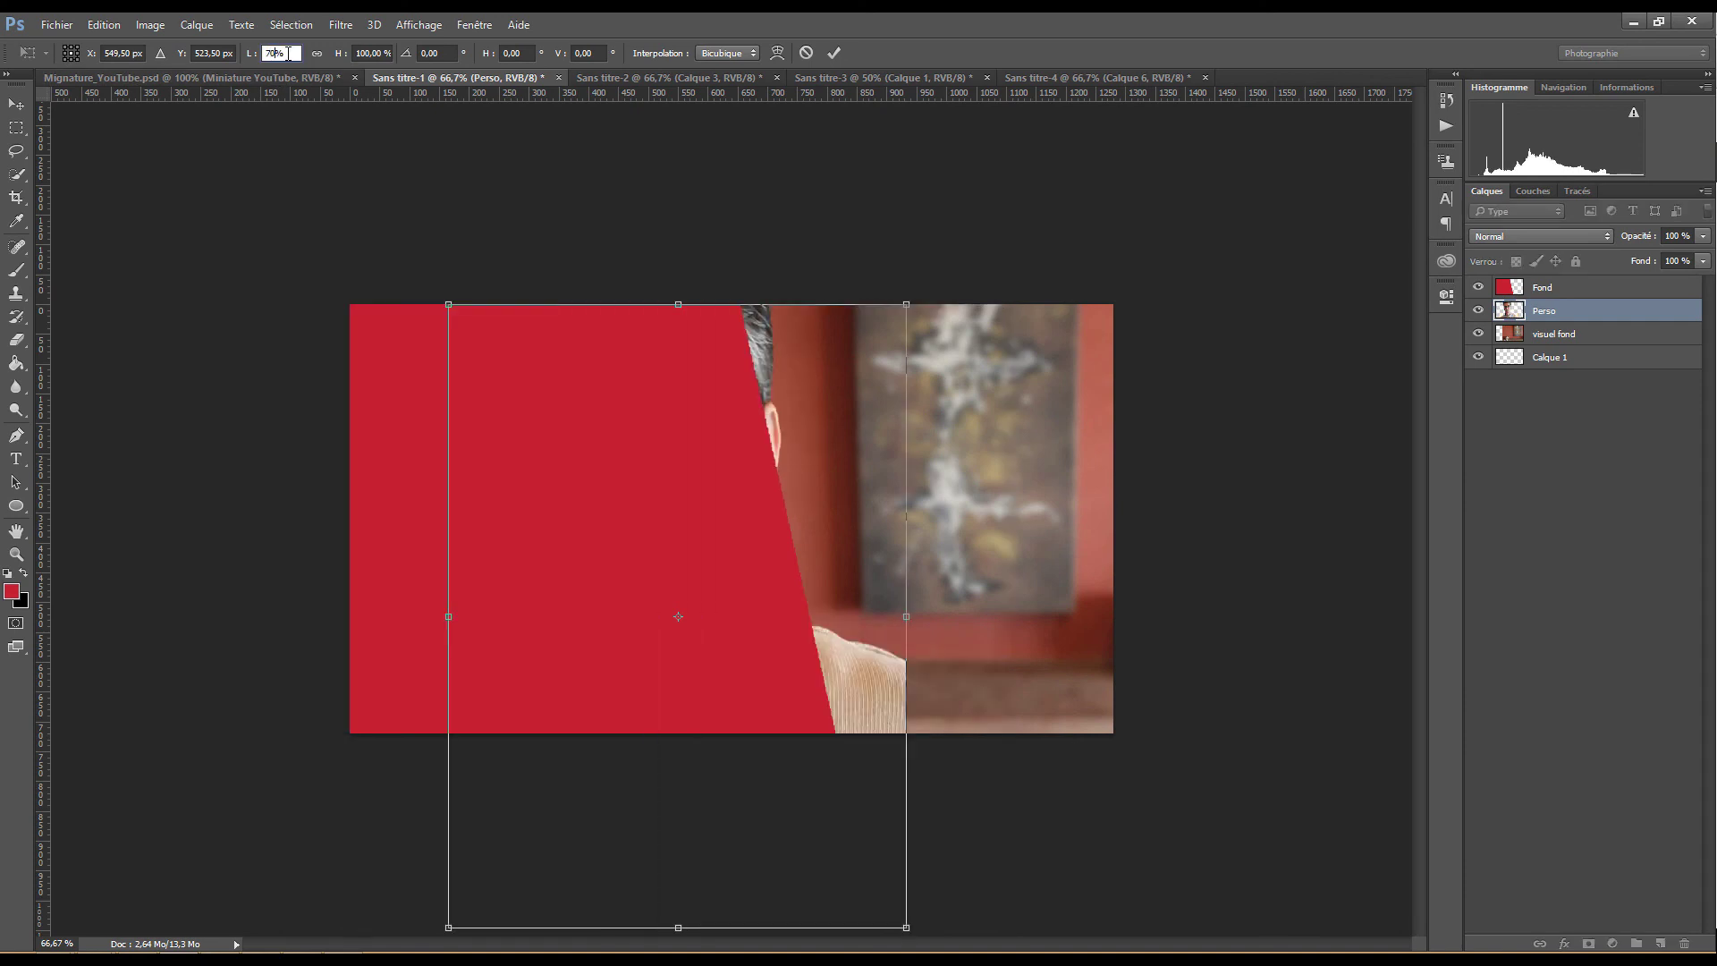
key("Tab")
type("70")
key("Return")
left_click_drag(670, 520, 896, 433)
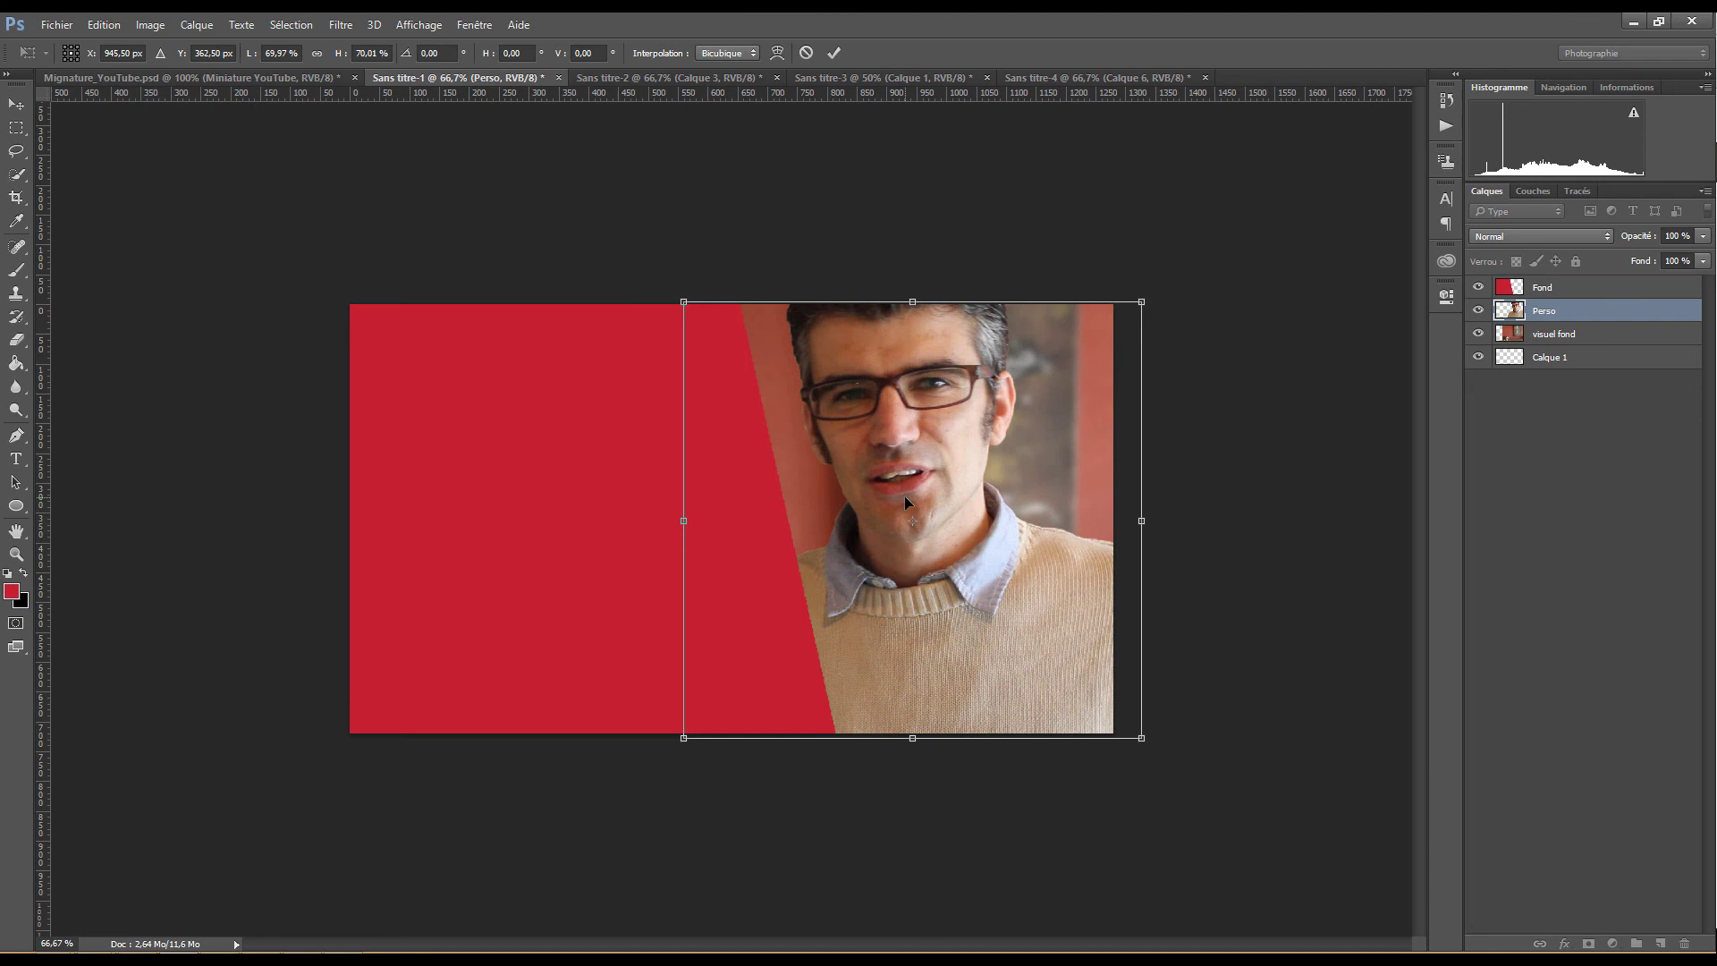
Nudge the Perso layer right and slightly up to about X 990.5, Y 360.5 px
key("Right")
key("Right")
key("Right")
key("Right")
key("Right")
key("Right")
key("Right")
key("Right")
key("Right")
key("Right")
key("Right")
key("Right")
key("Right")
key("Right")
key("Right")
key("Right")
key("Right")
key("Right")
key("Right")
key("Right")
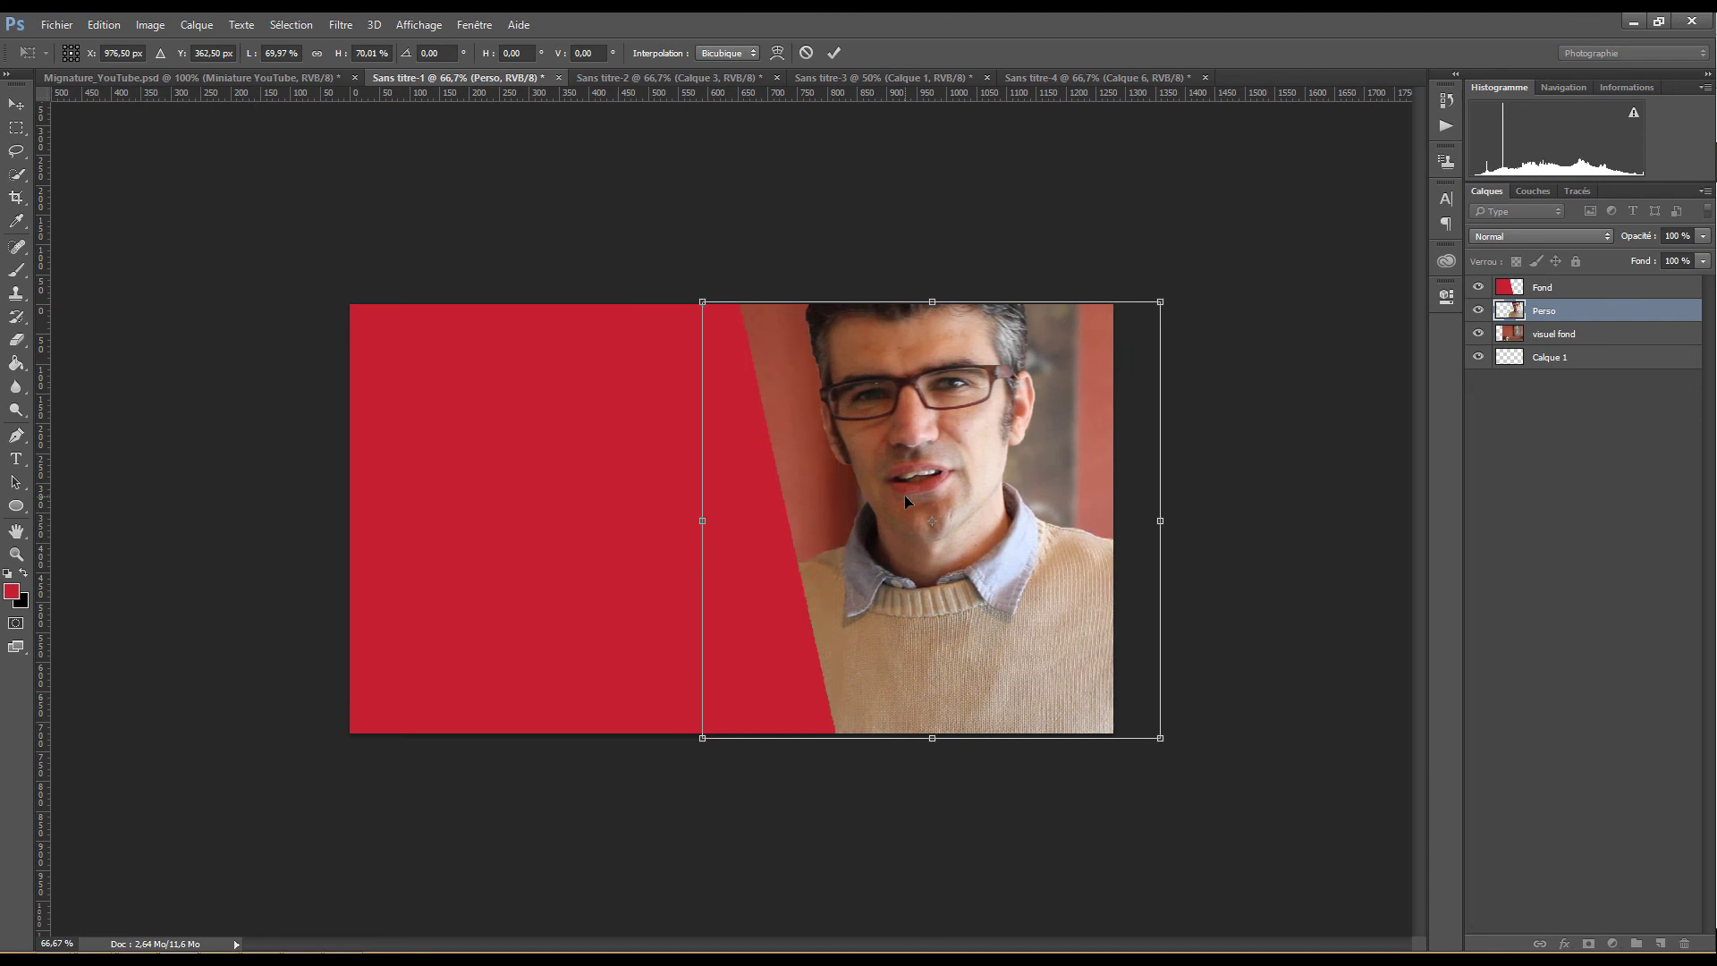
key("Right")
key("Right")
key("Right")
key("Right")
key("Right")
key("Right")
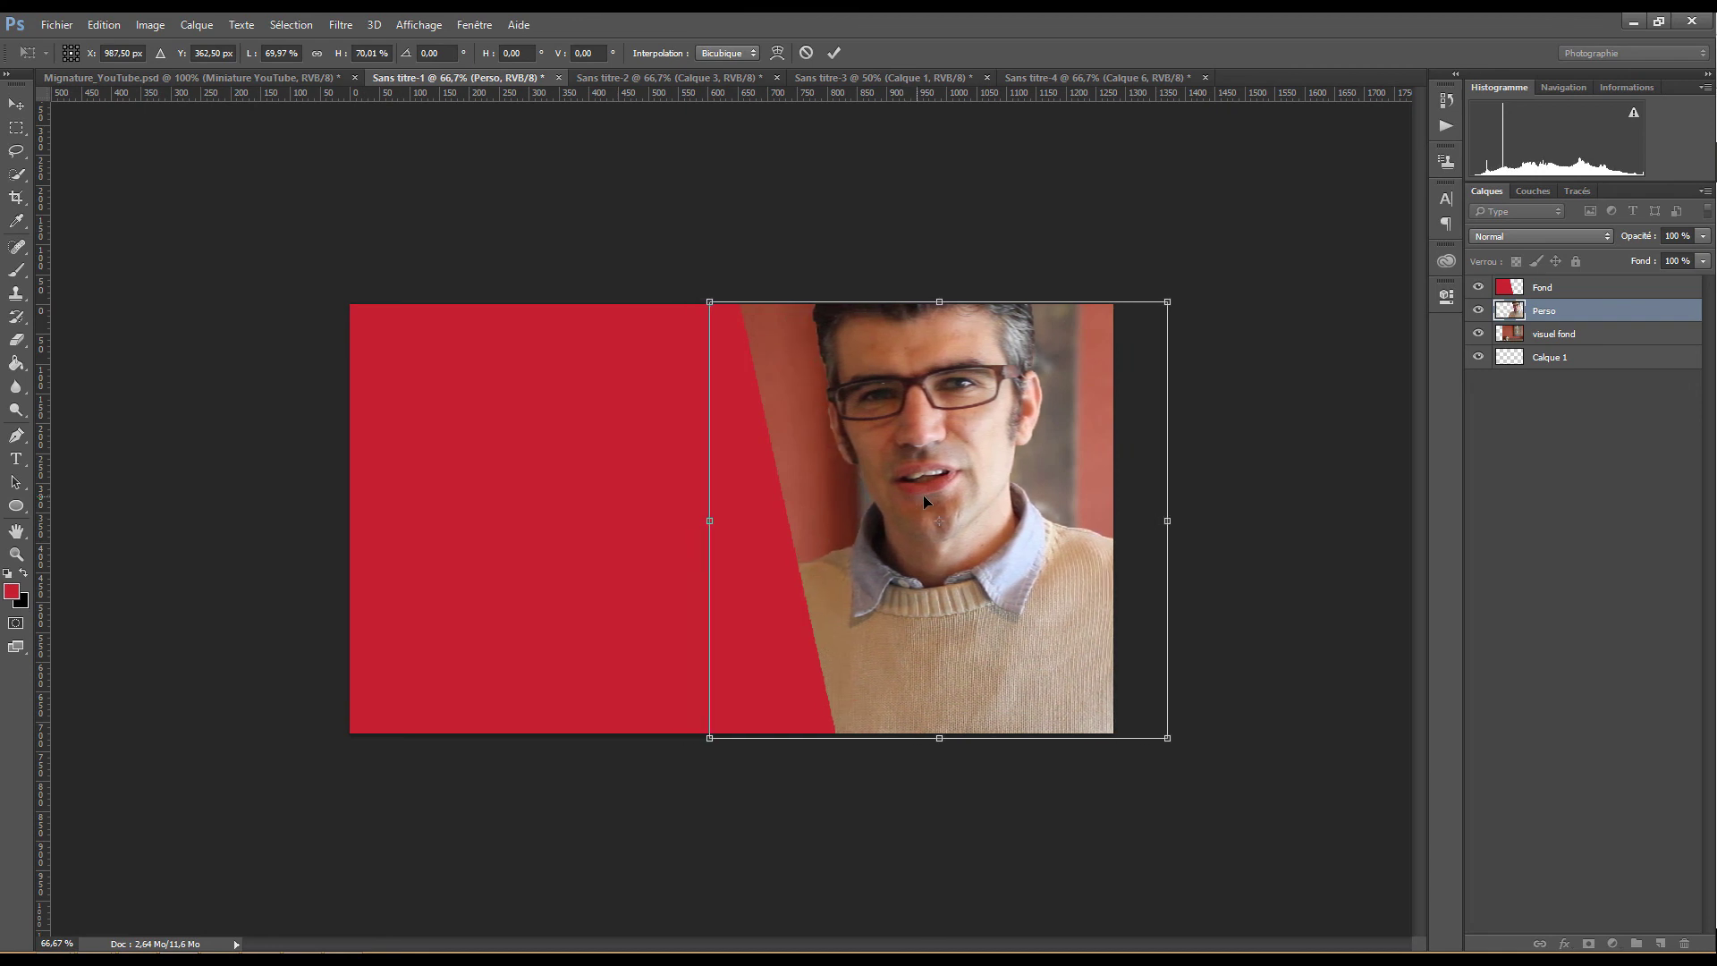
key("Right")
key("Up")
key("Up")
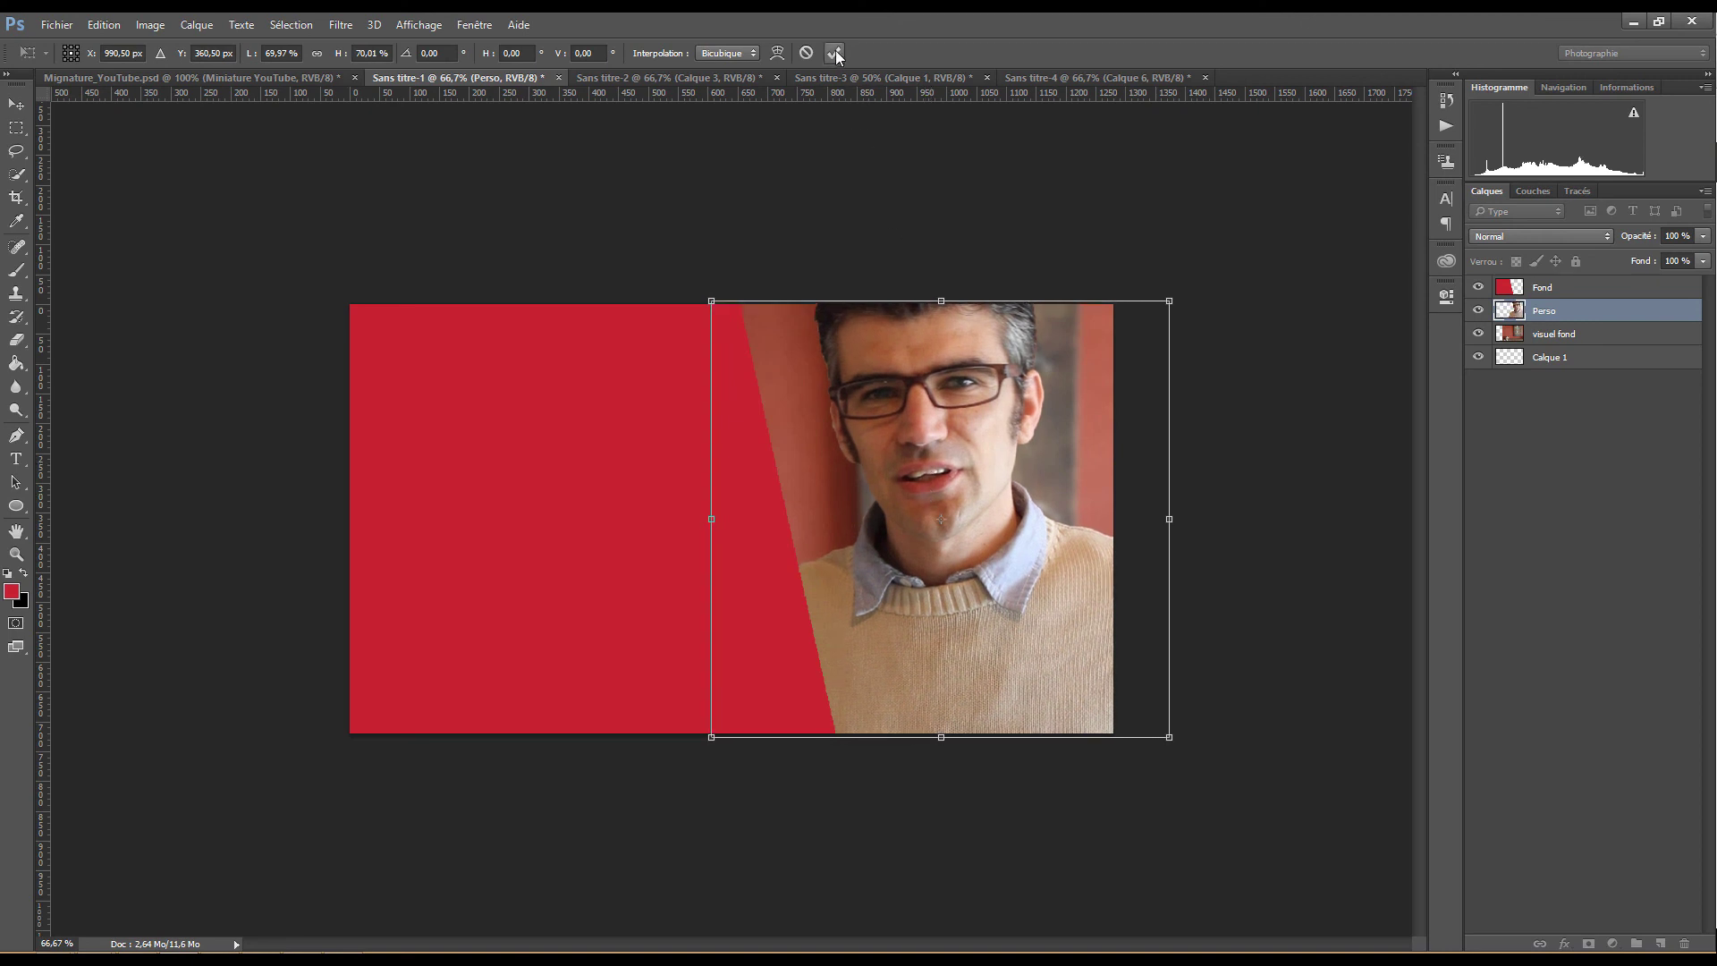
Commit the free transform of the Perso layer
left_click(835, 52)
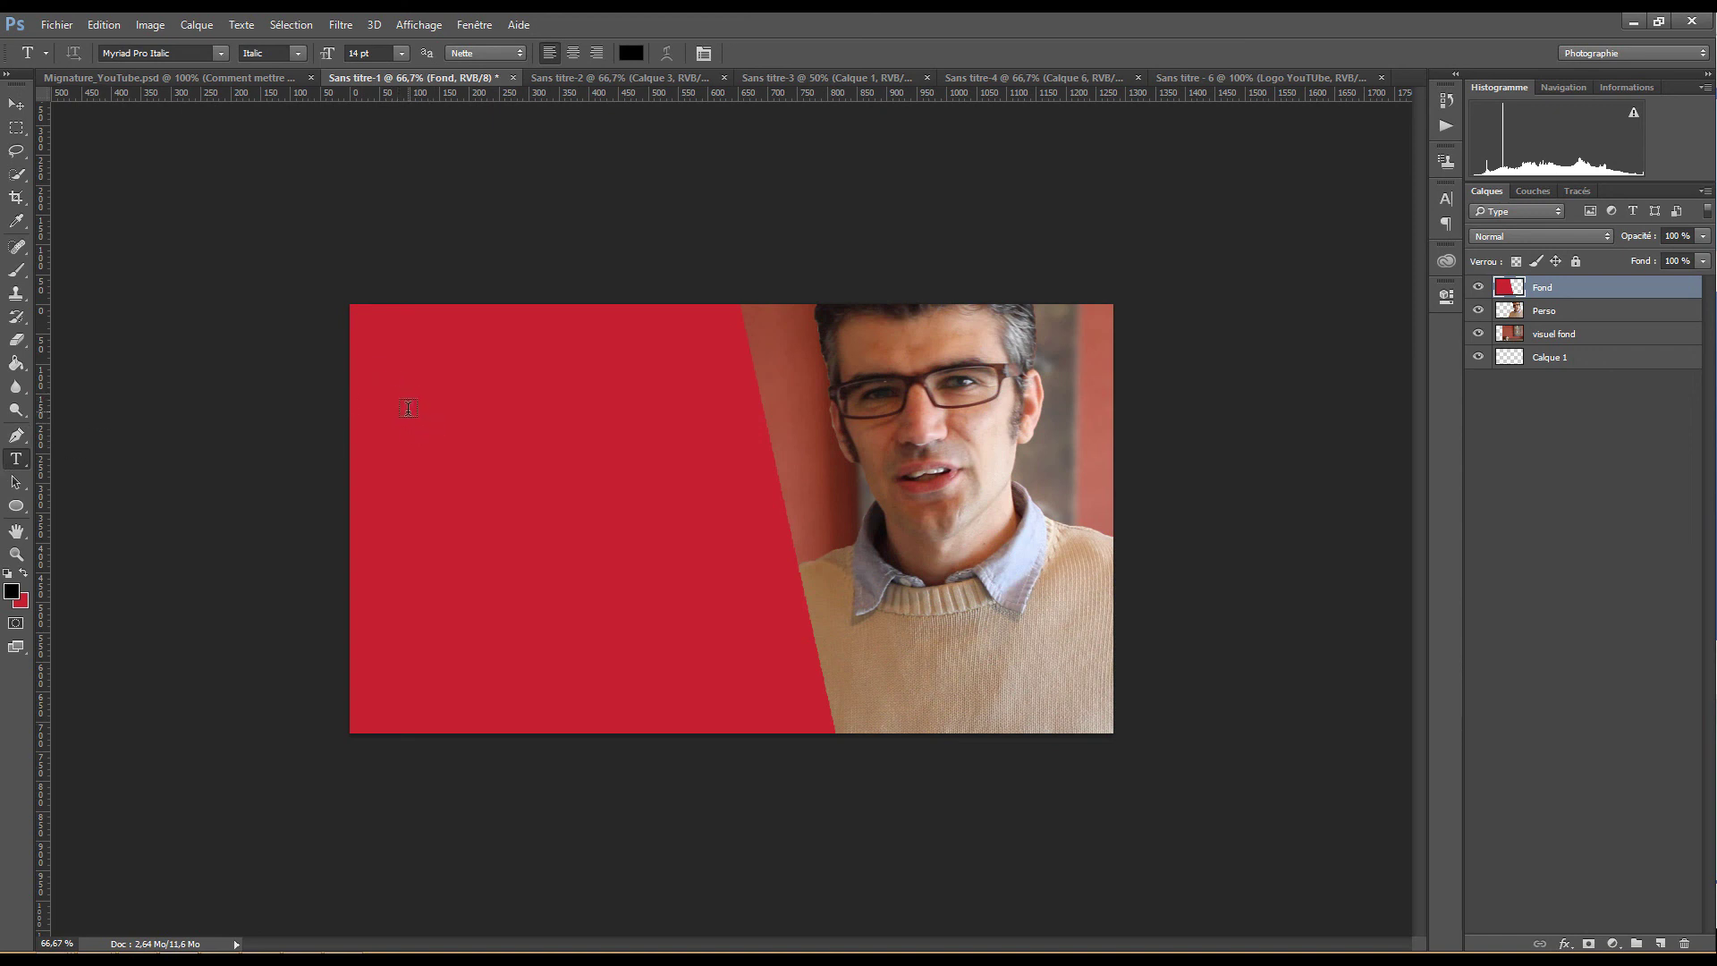
Add a four-line text on the red panel reading "Comment / Faire une miniature / Youtube / Avec Photoshop ?"
left_click(408, 409)
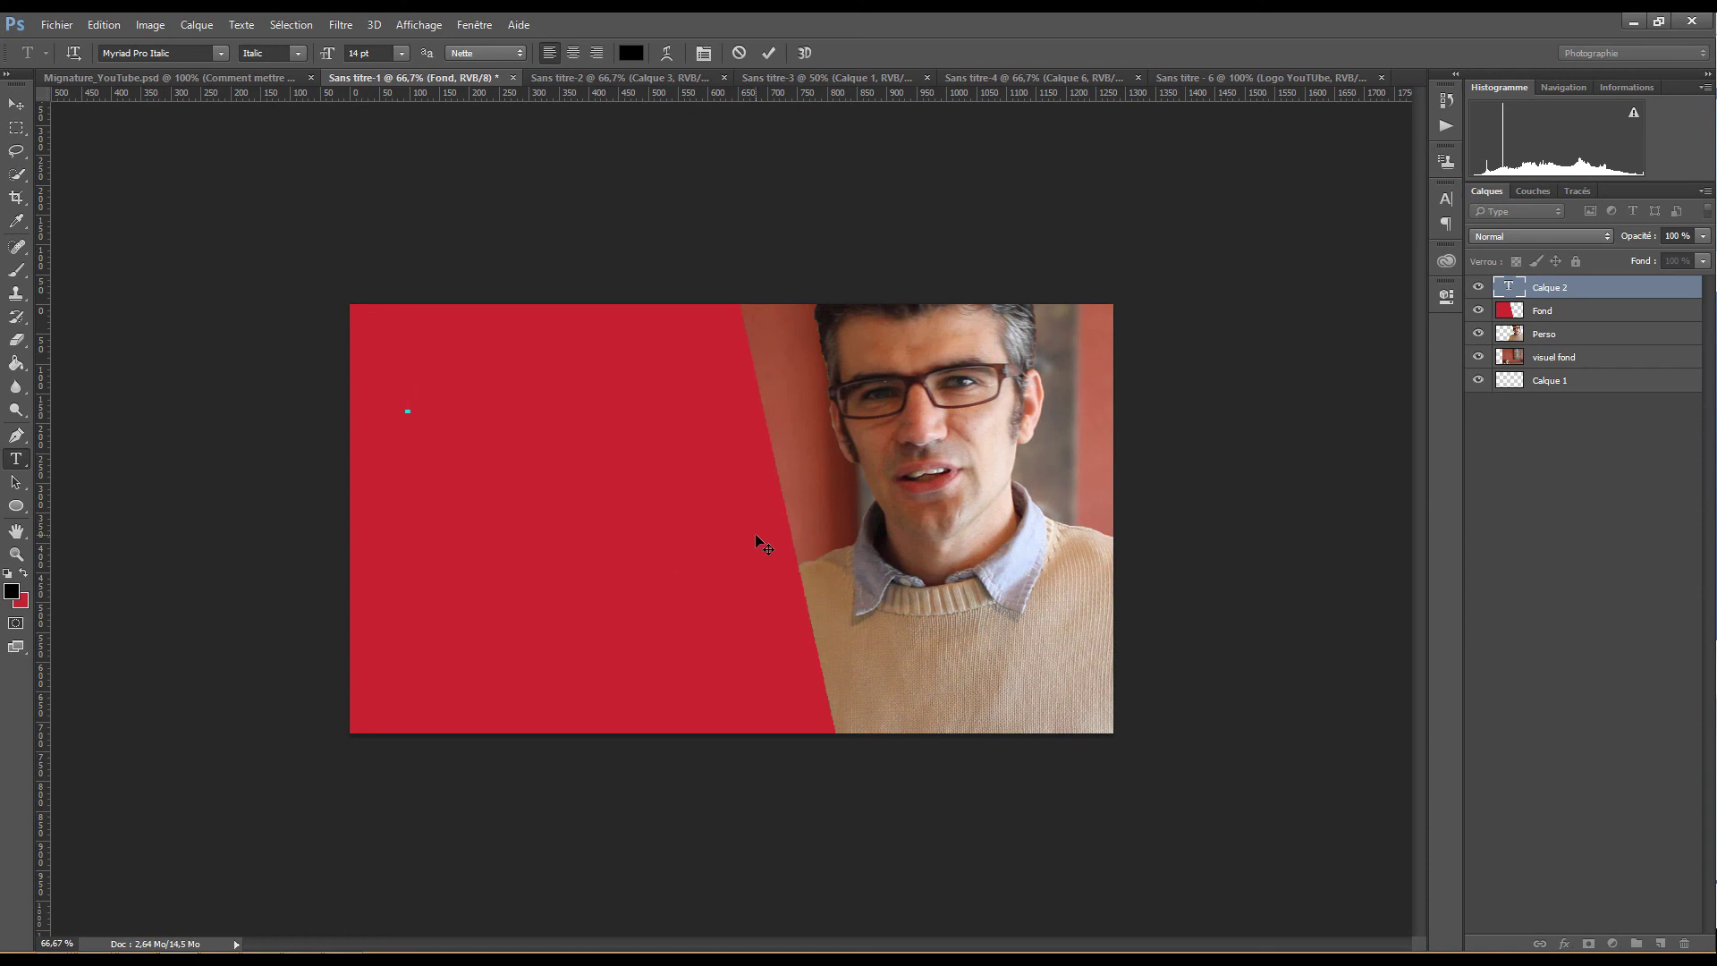
type("Comment ")
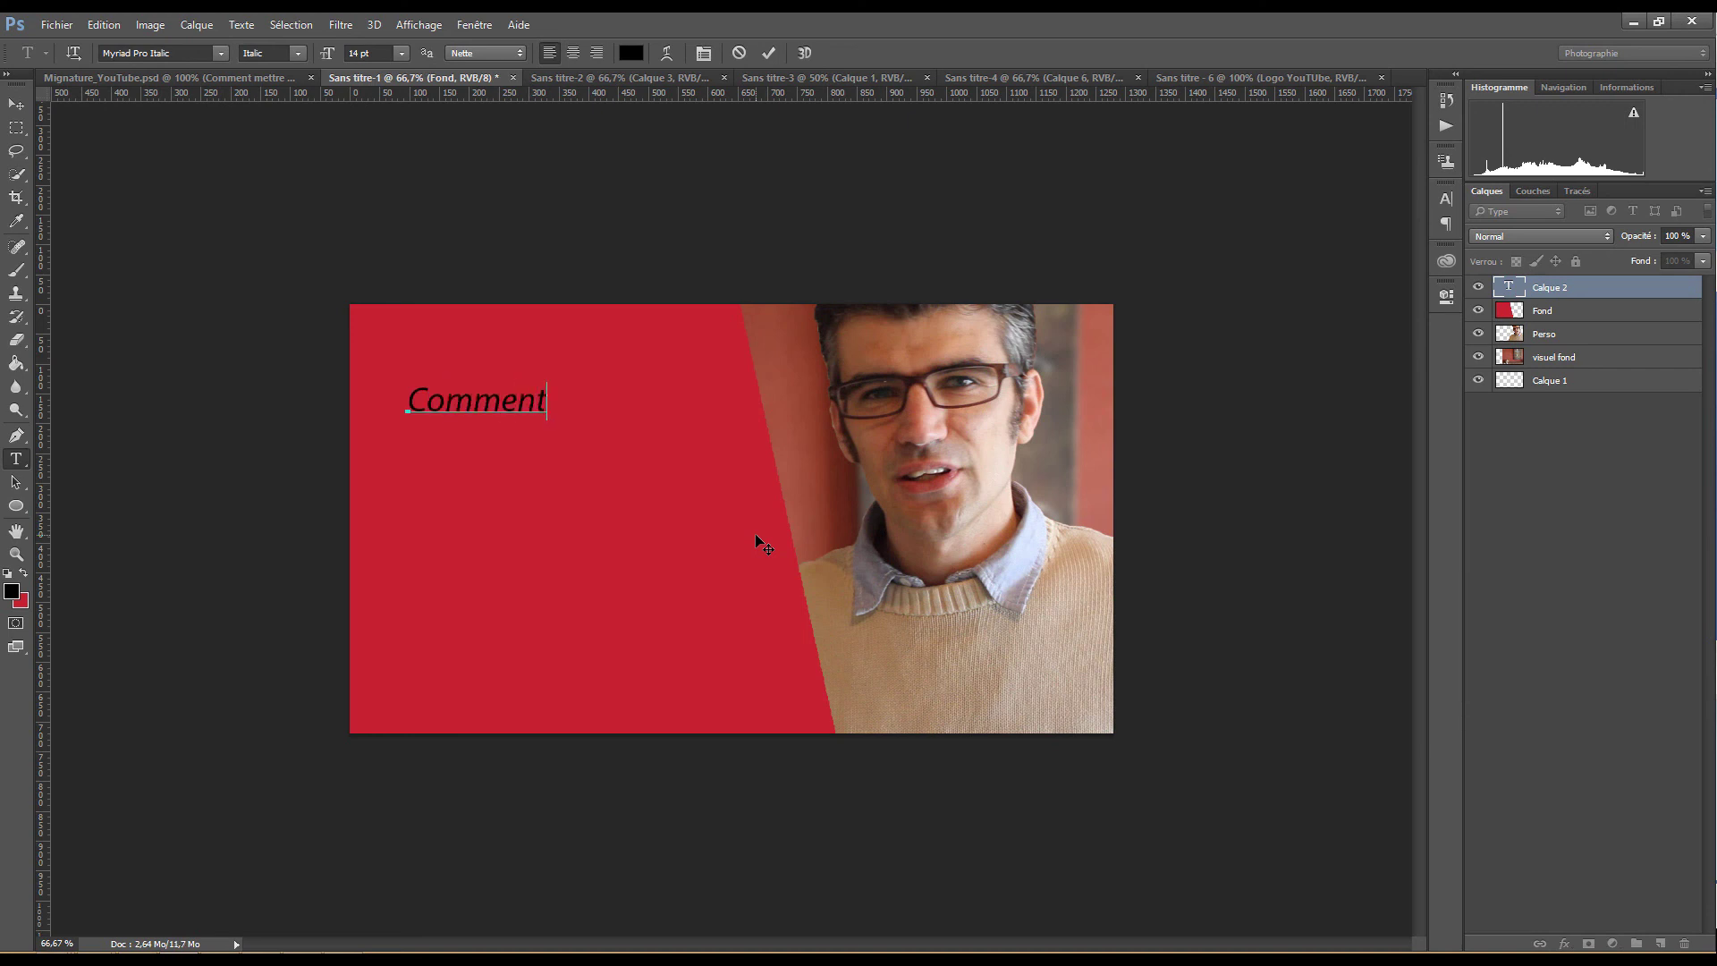
type("Faire une ")
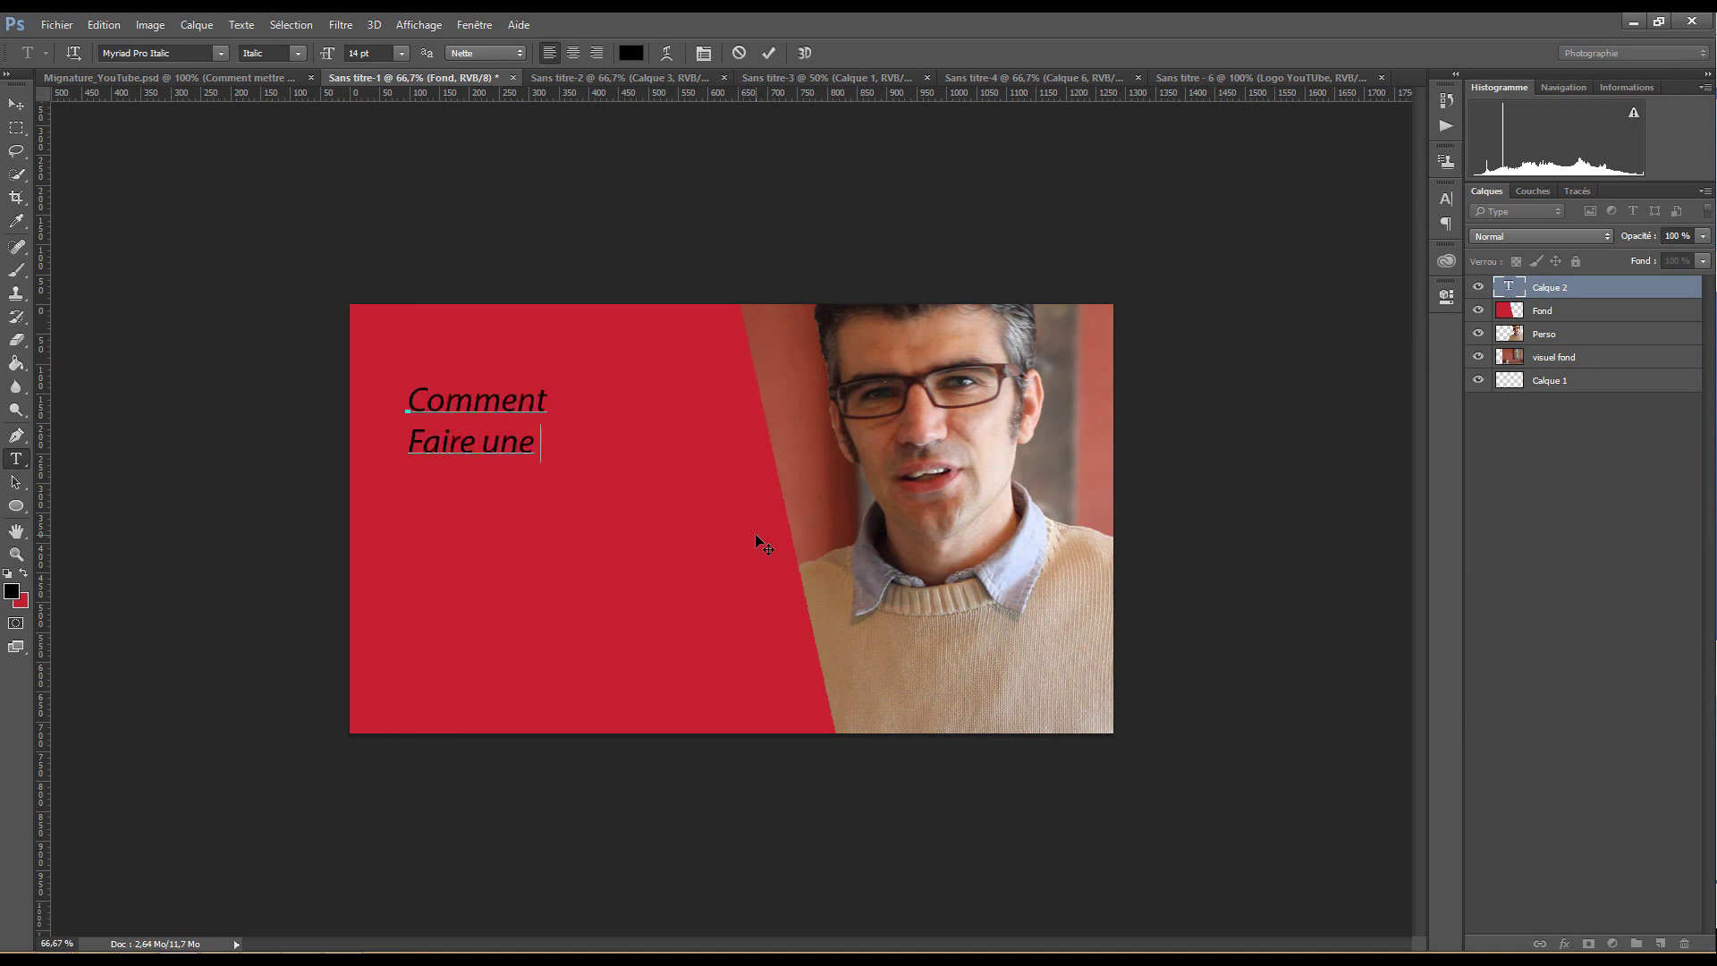
type("mini")
key("BackSpace")
type("ature")
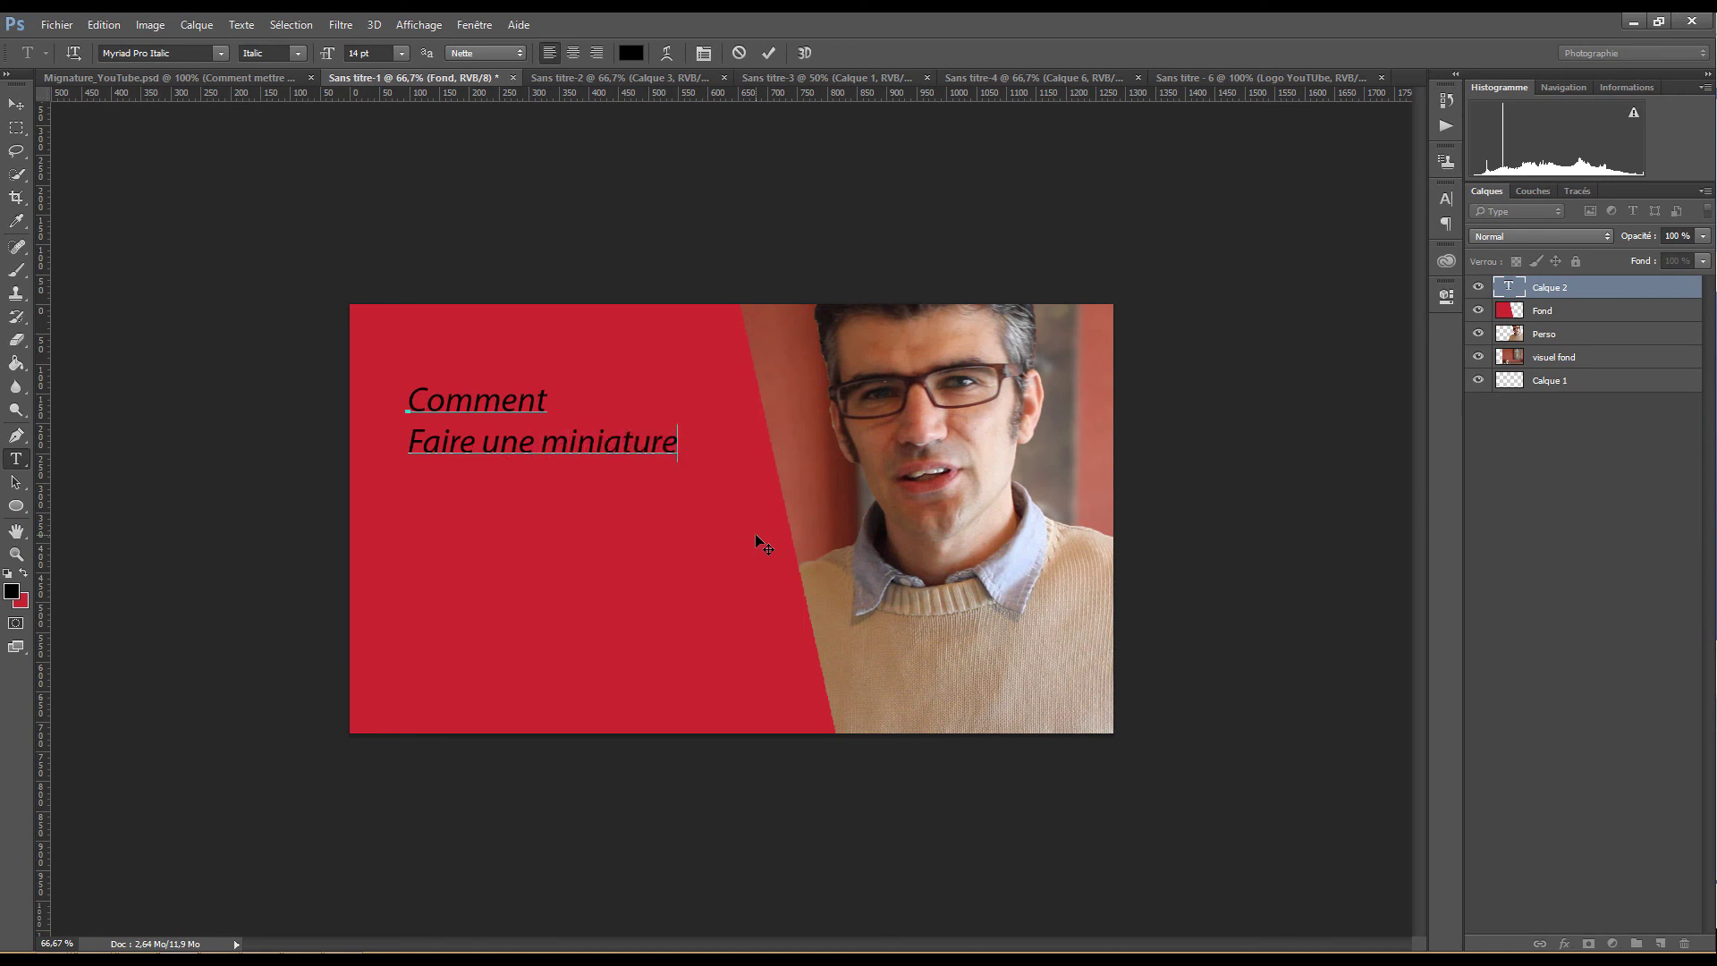
key("Return")
type("Youtube ")
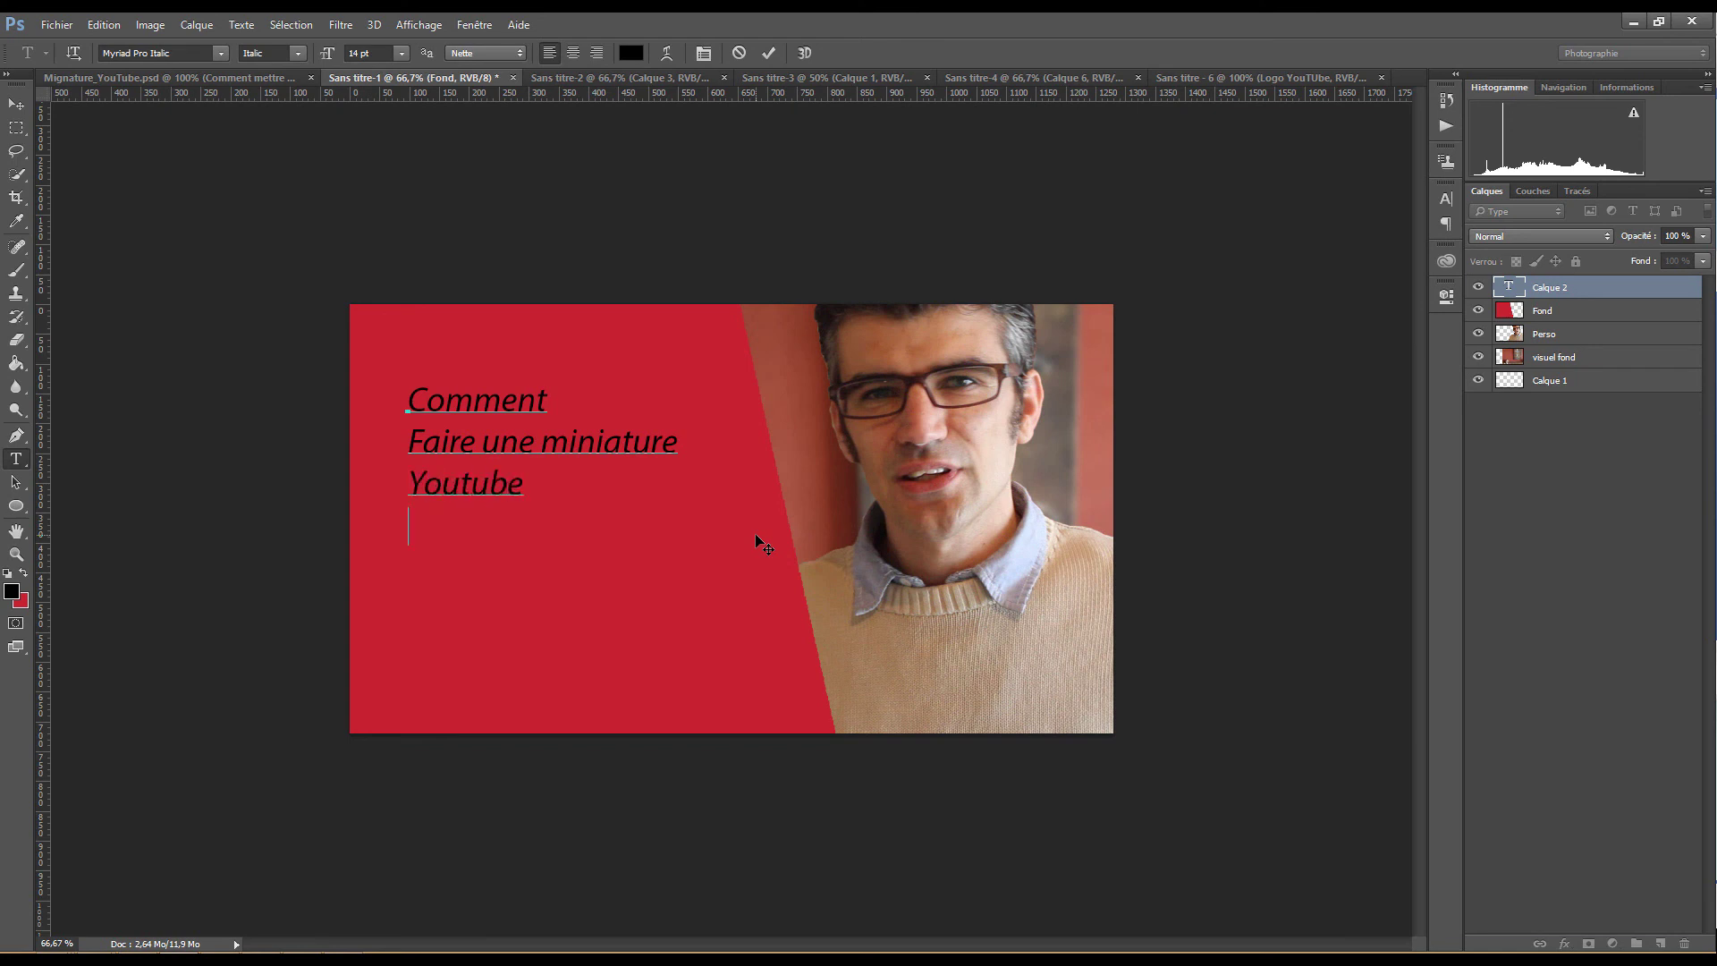
type("Avec Photo")
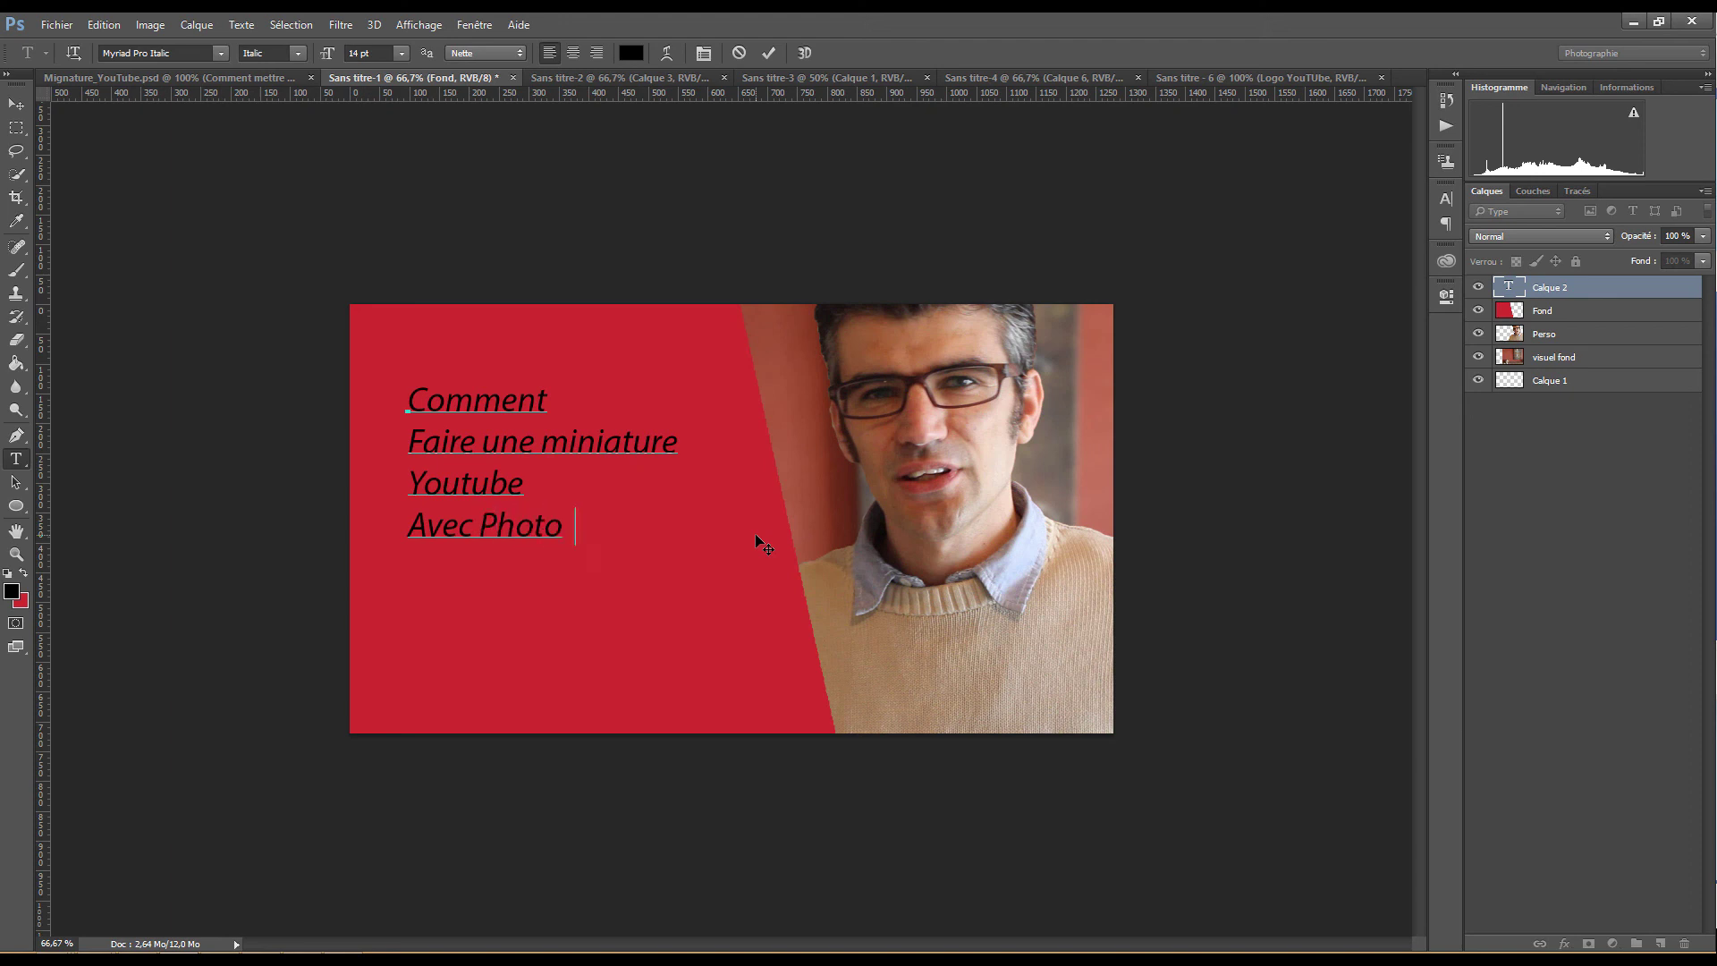
type("shop ?")
Set the font size of the whole four-line text to 18 pt
left_click_drag(653, 525, 409, 396)
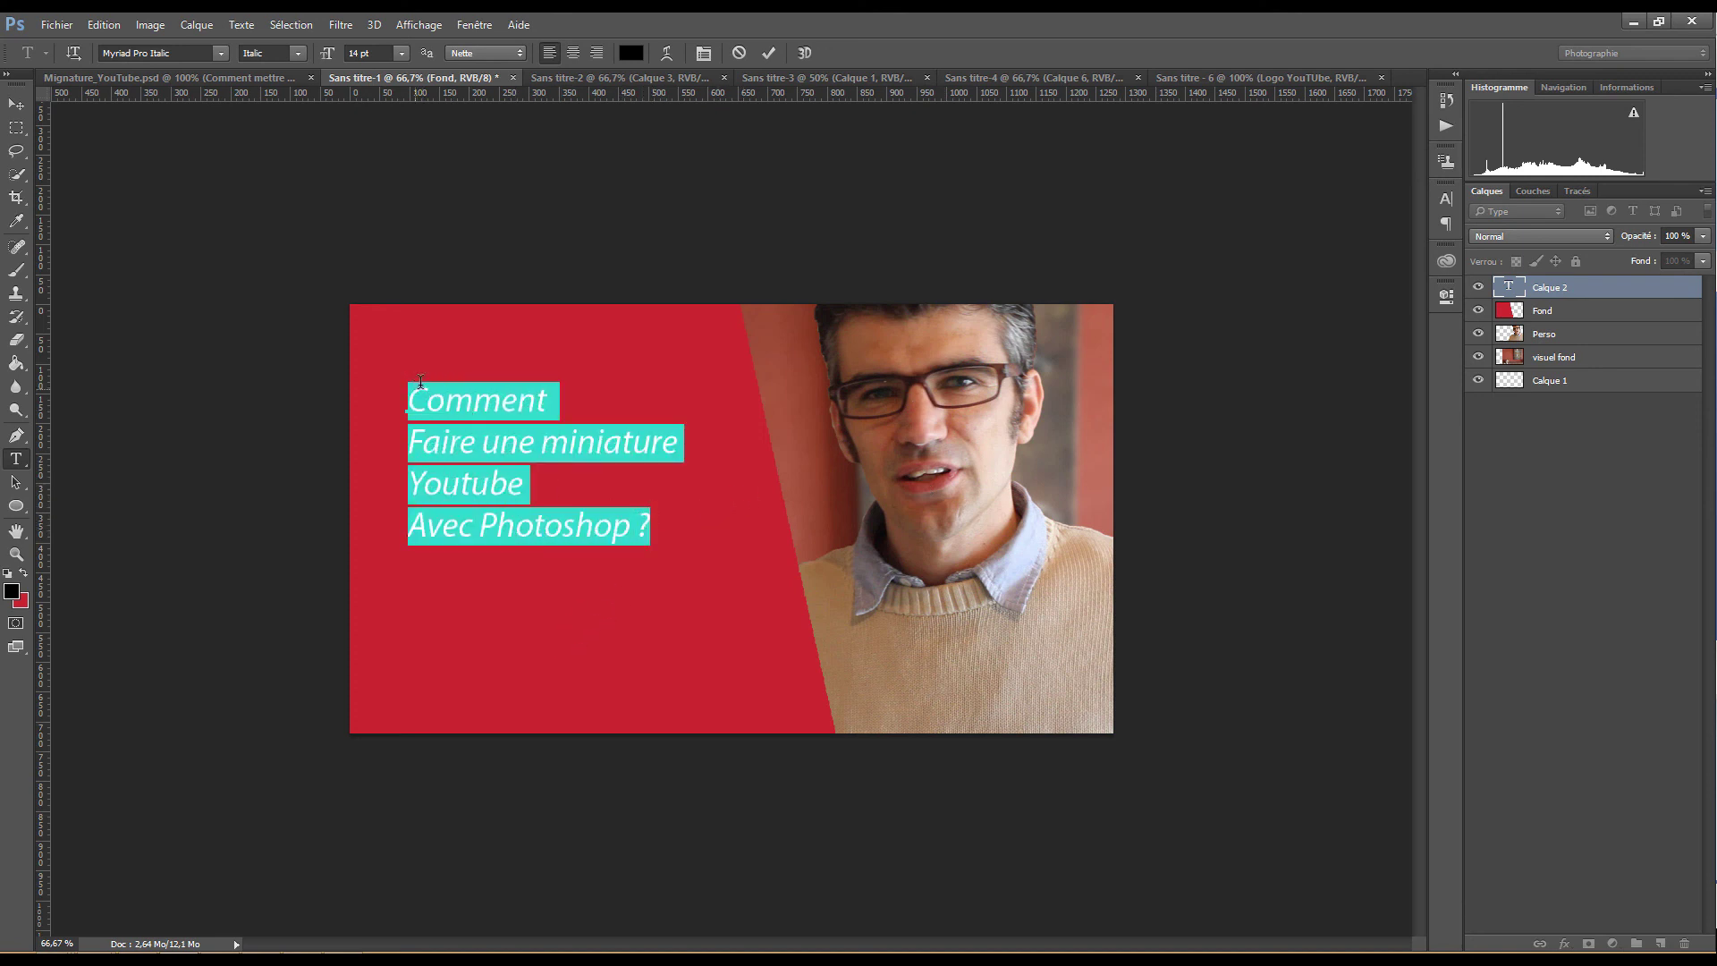
left_click(404, 53)
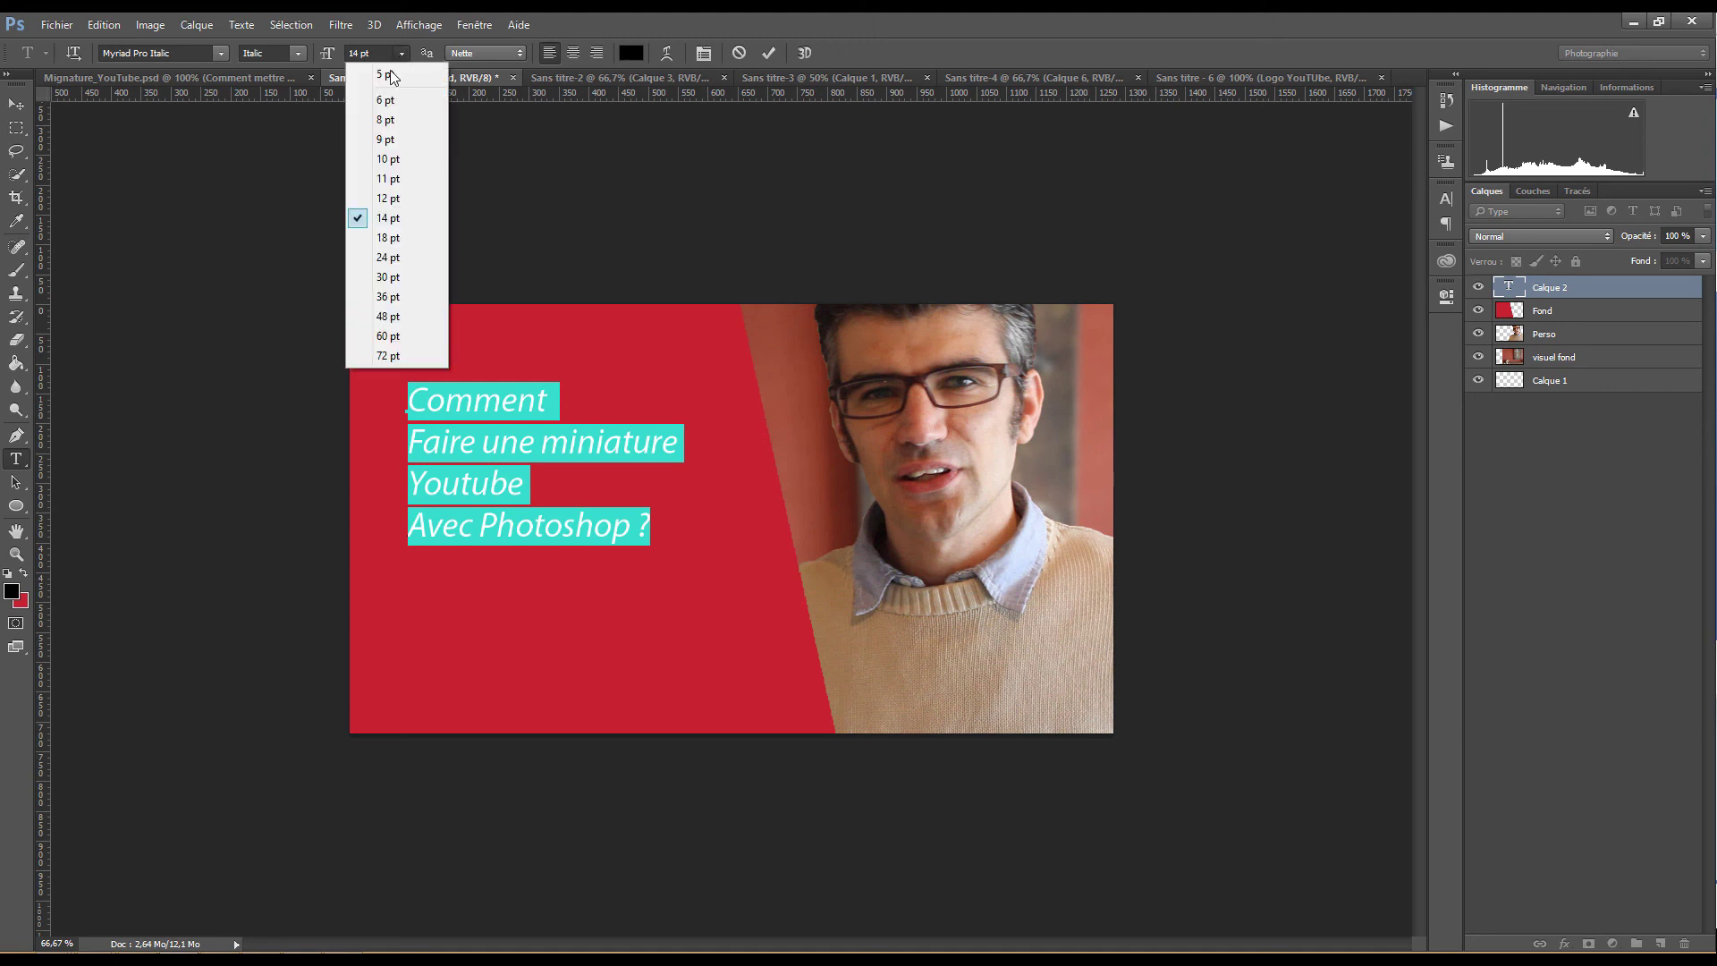
left_click(389, 241)
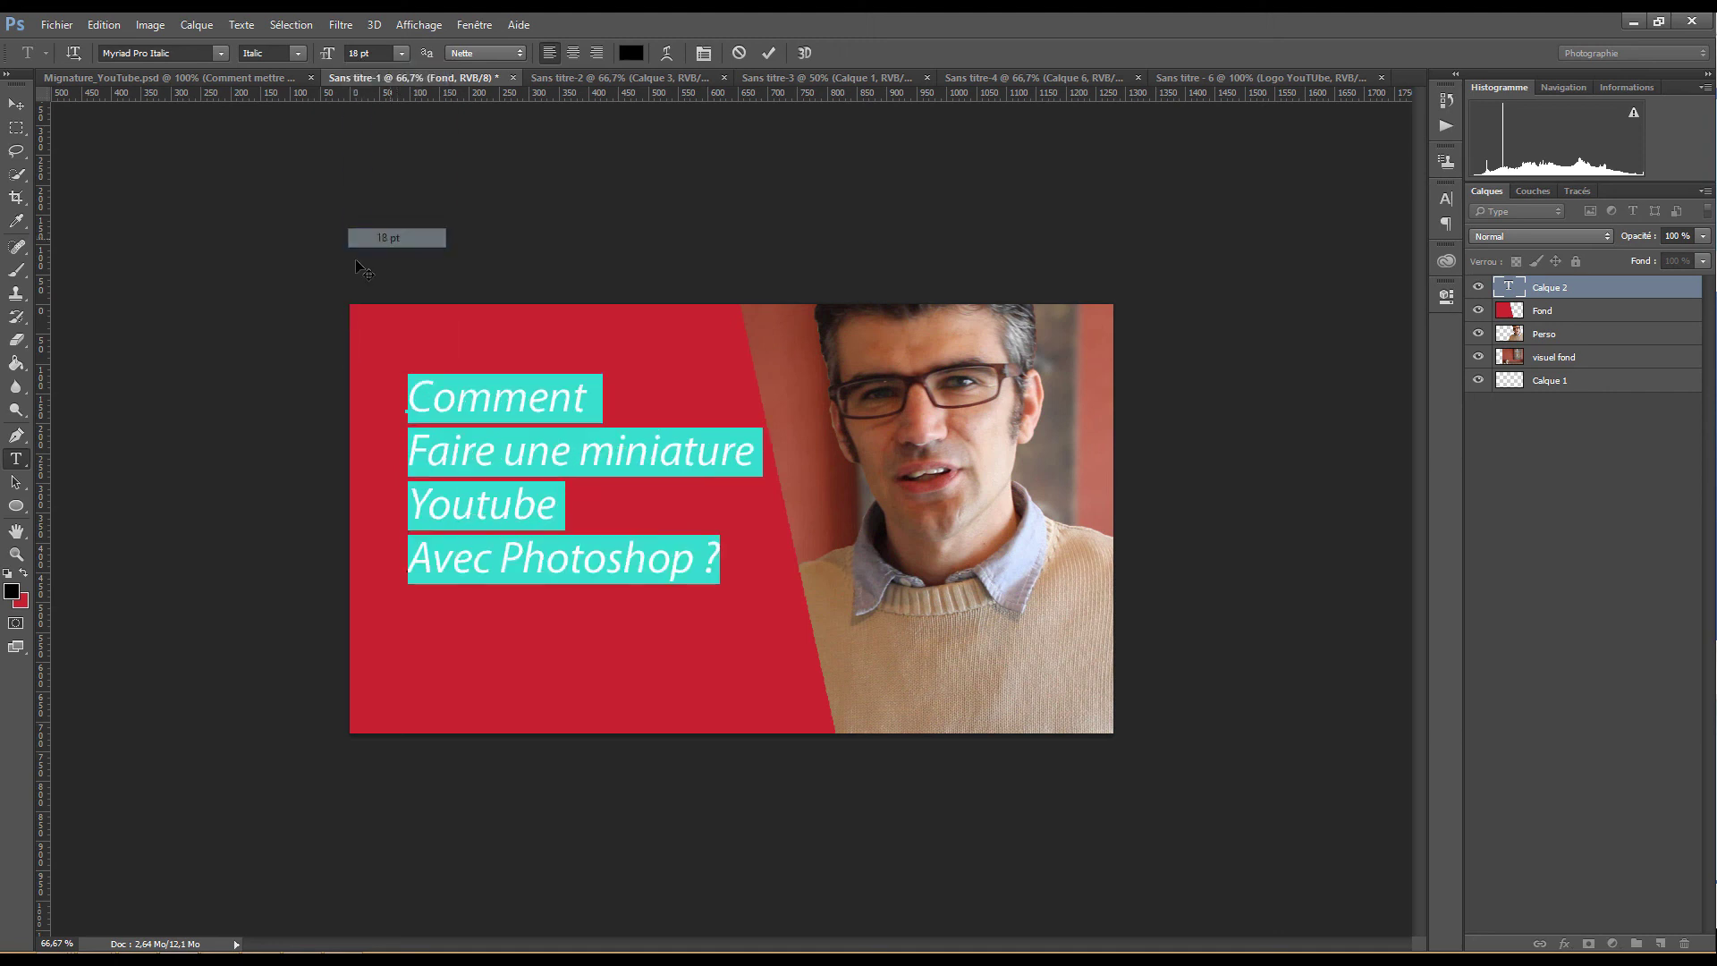
Change the font of the whole text to Chalet NewYorkNineteenSeventy
left_click(528, 398)
left_click_drag(721, 559, 331, 389)
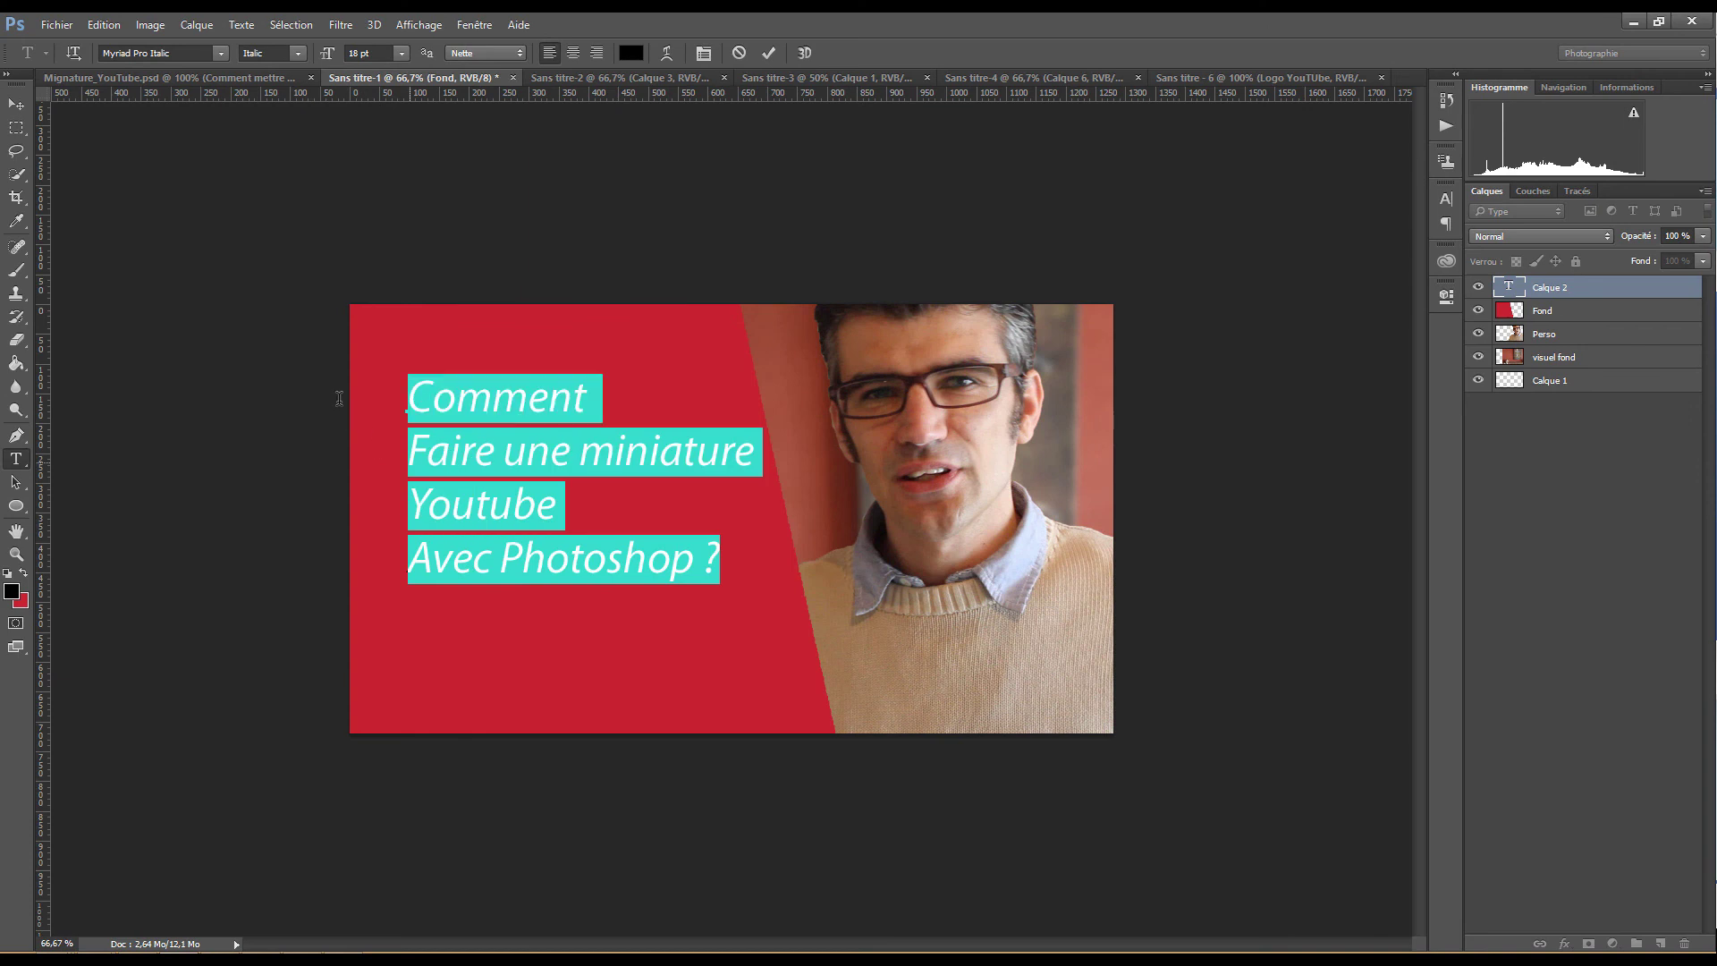
left_click(195, 54)
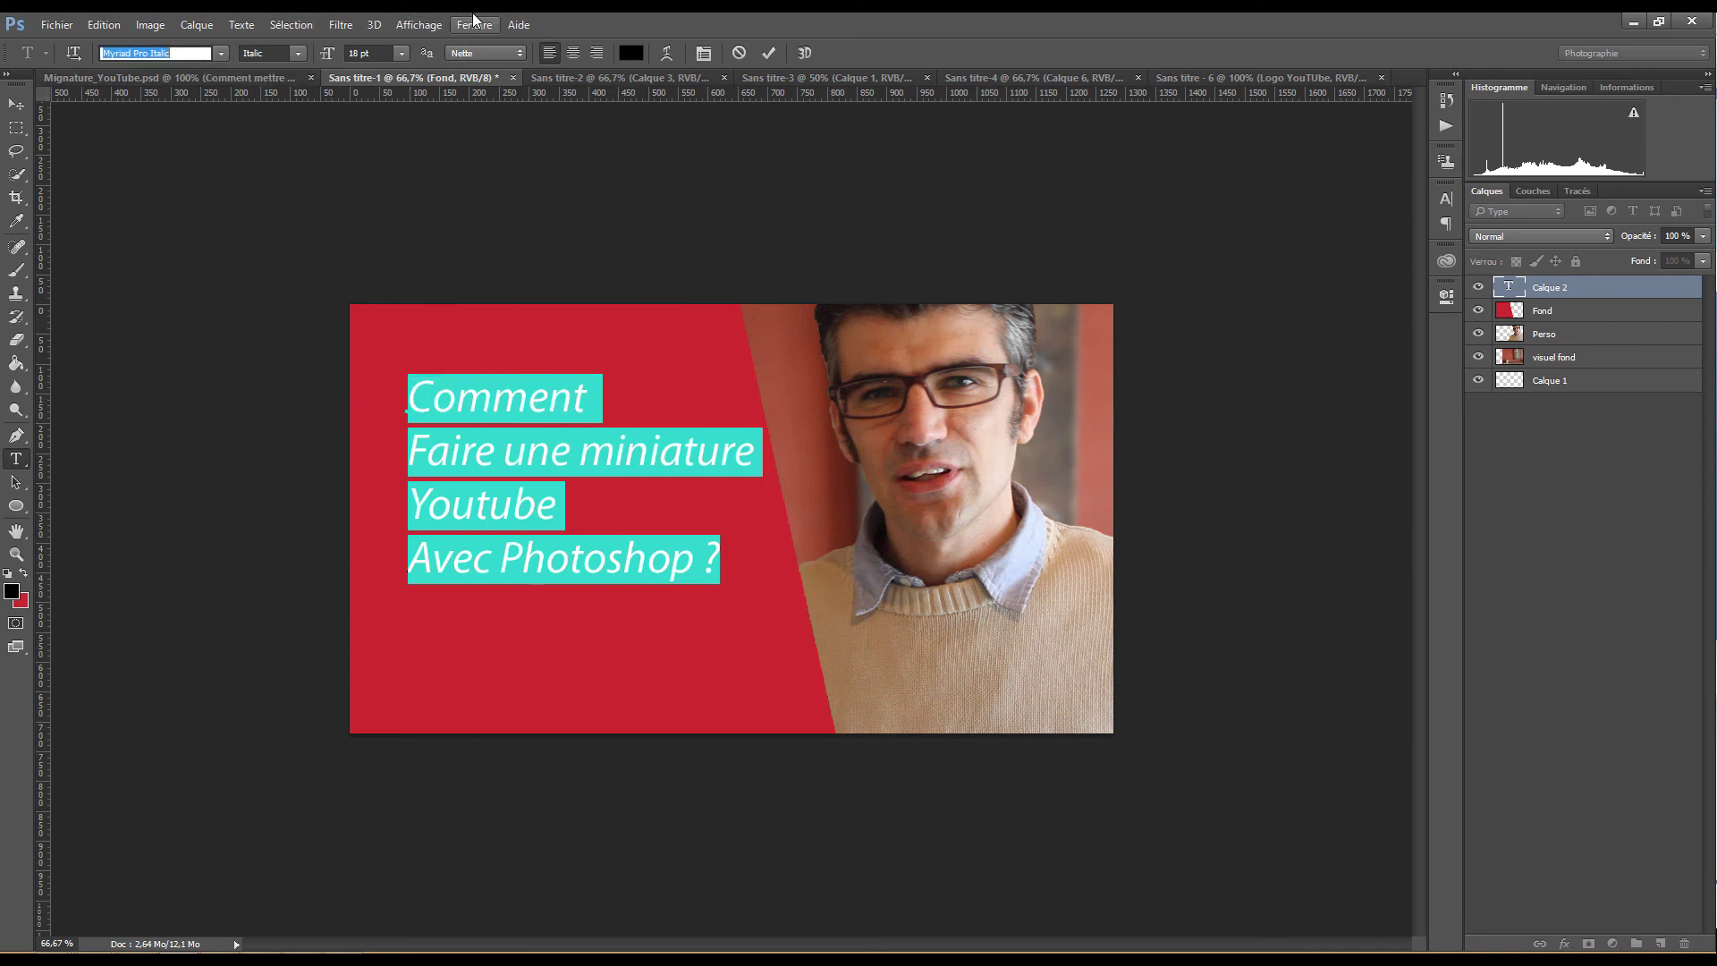
type("h")
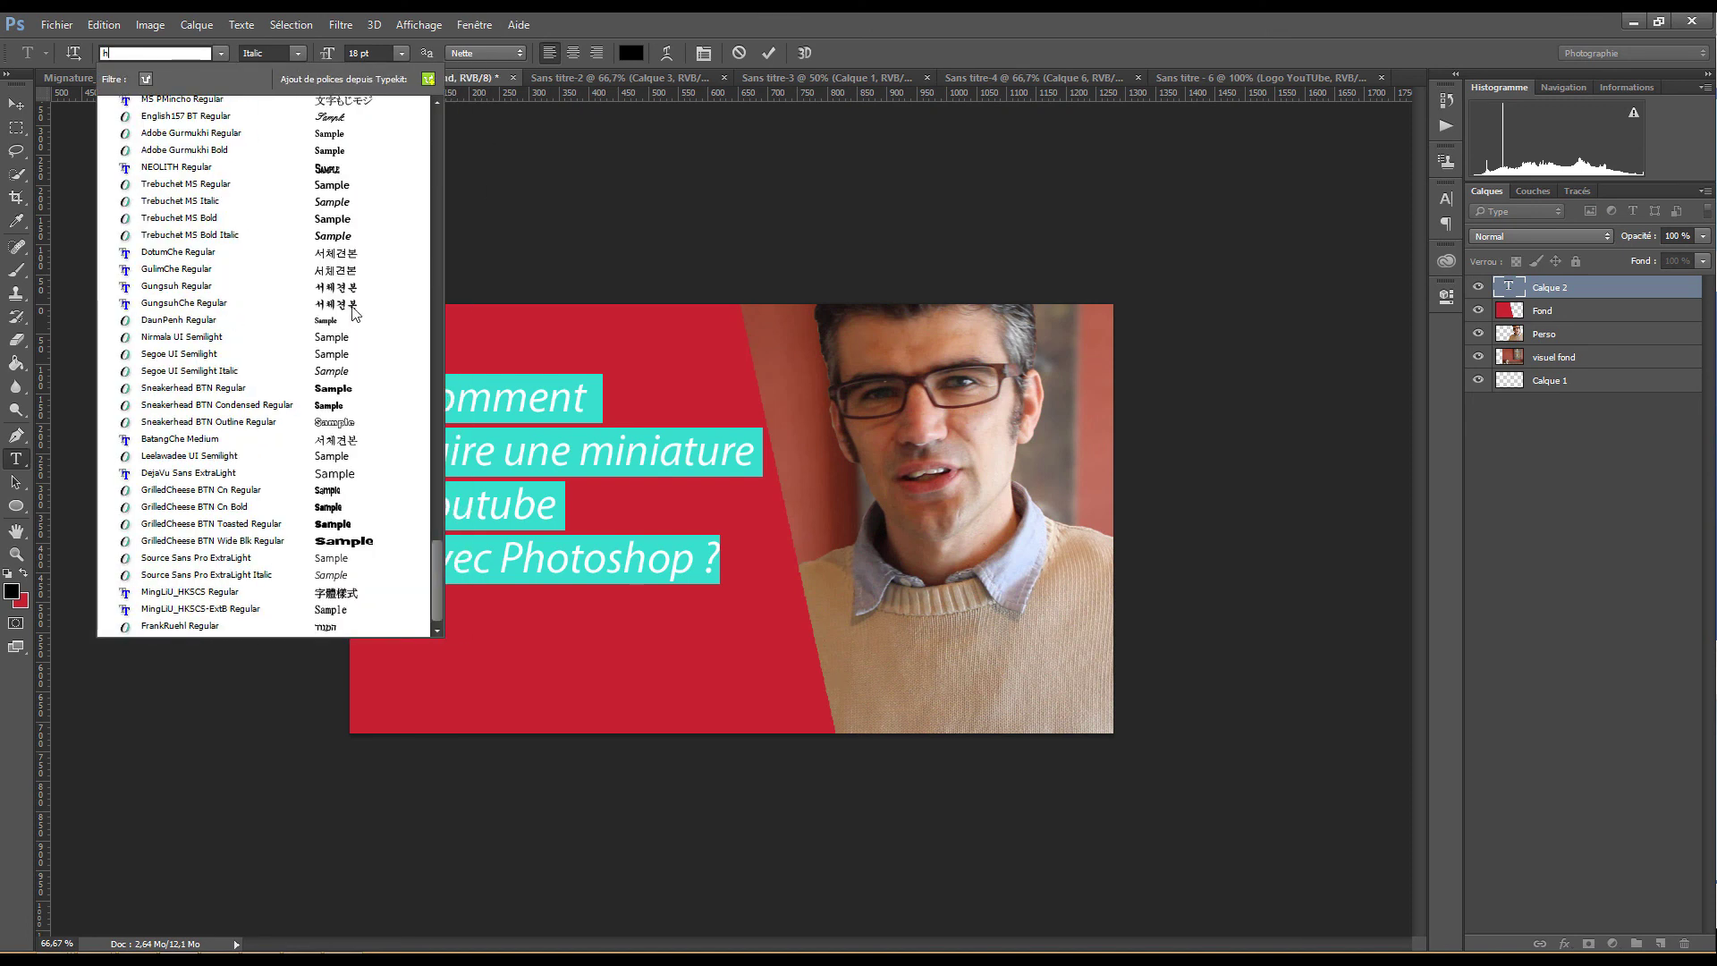
scroll(269, 329, "up", 10)
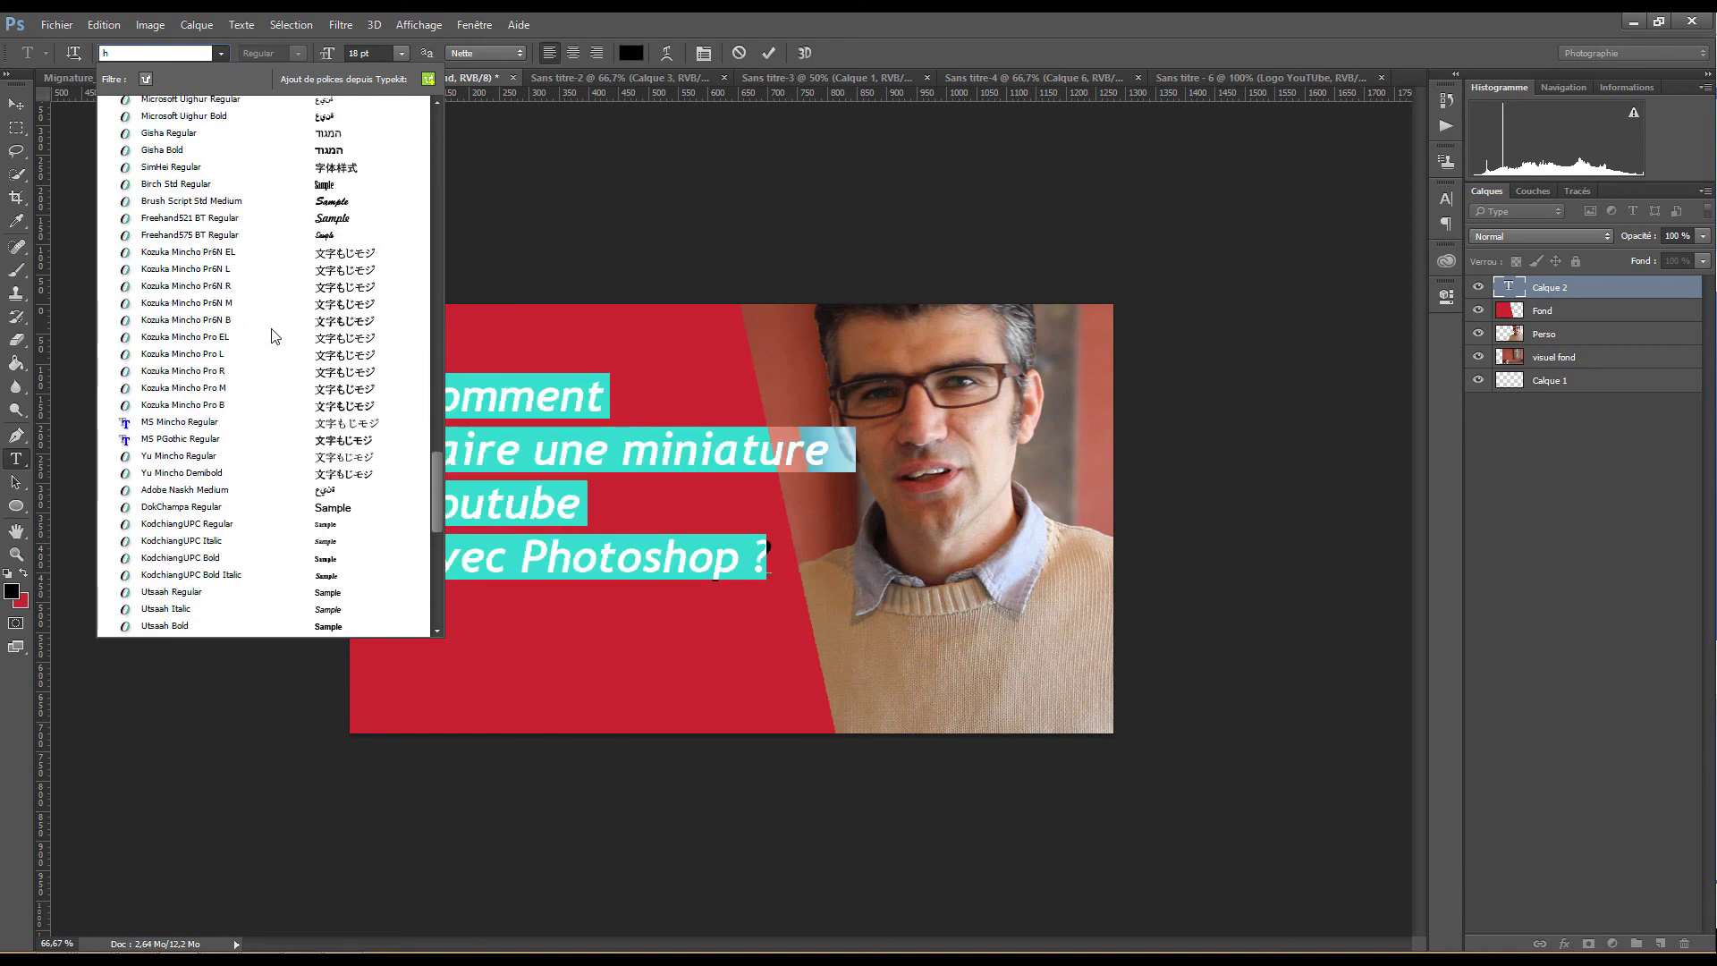
scroll(273, 335, "up", 3)
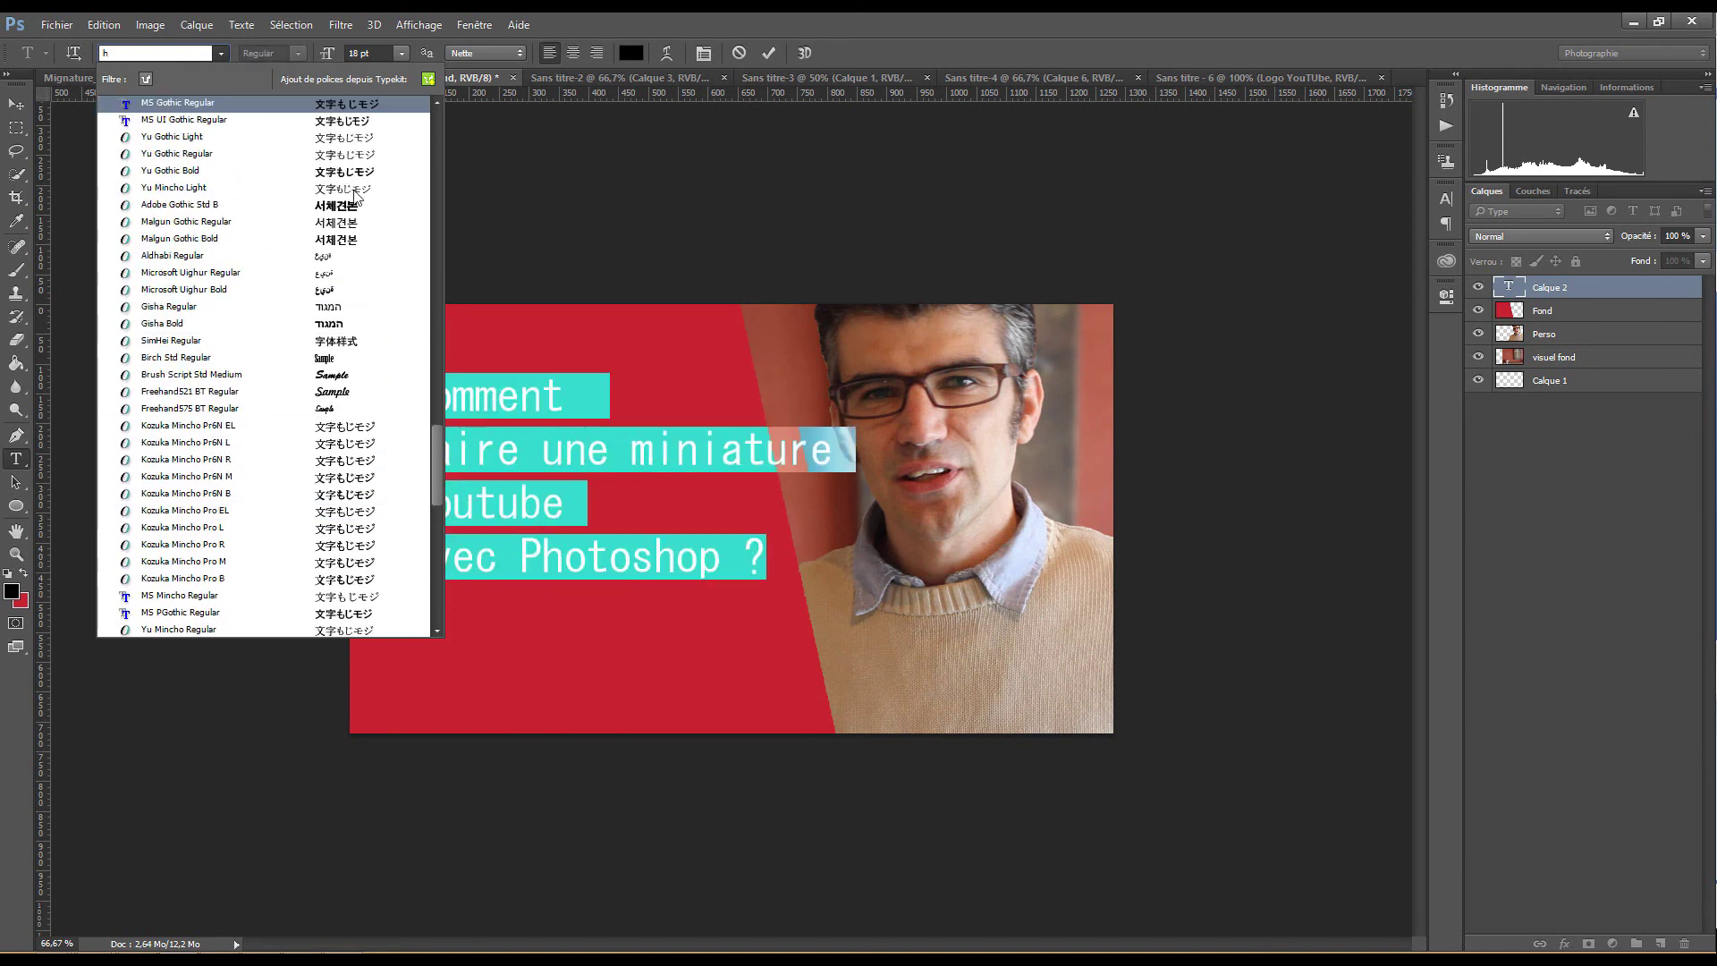
scroll(438, 351, "up", 8)
scroll(439, 350, "up", 10)
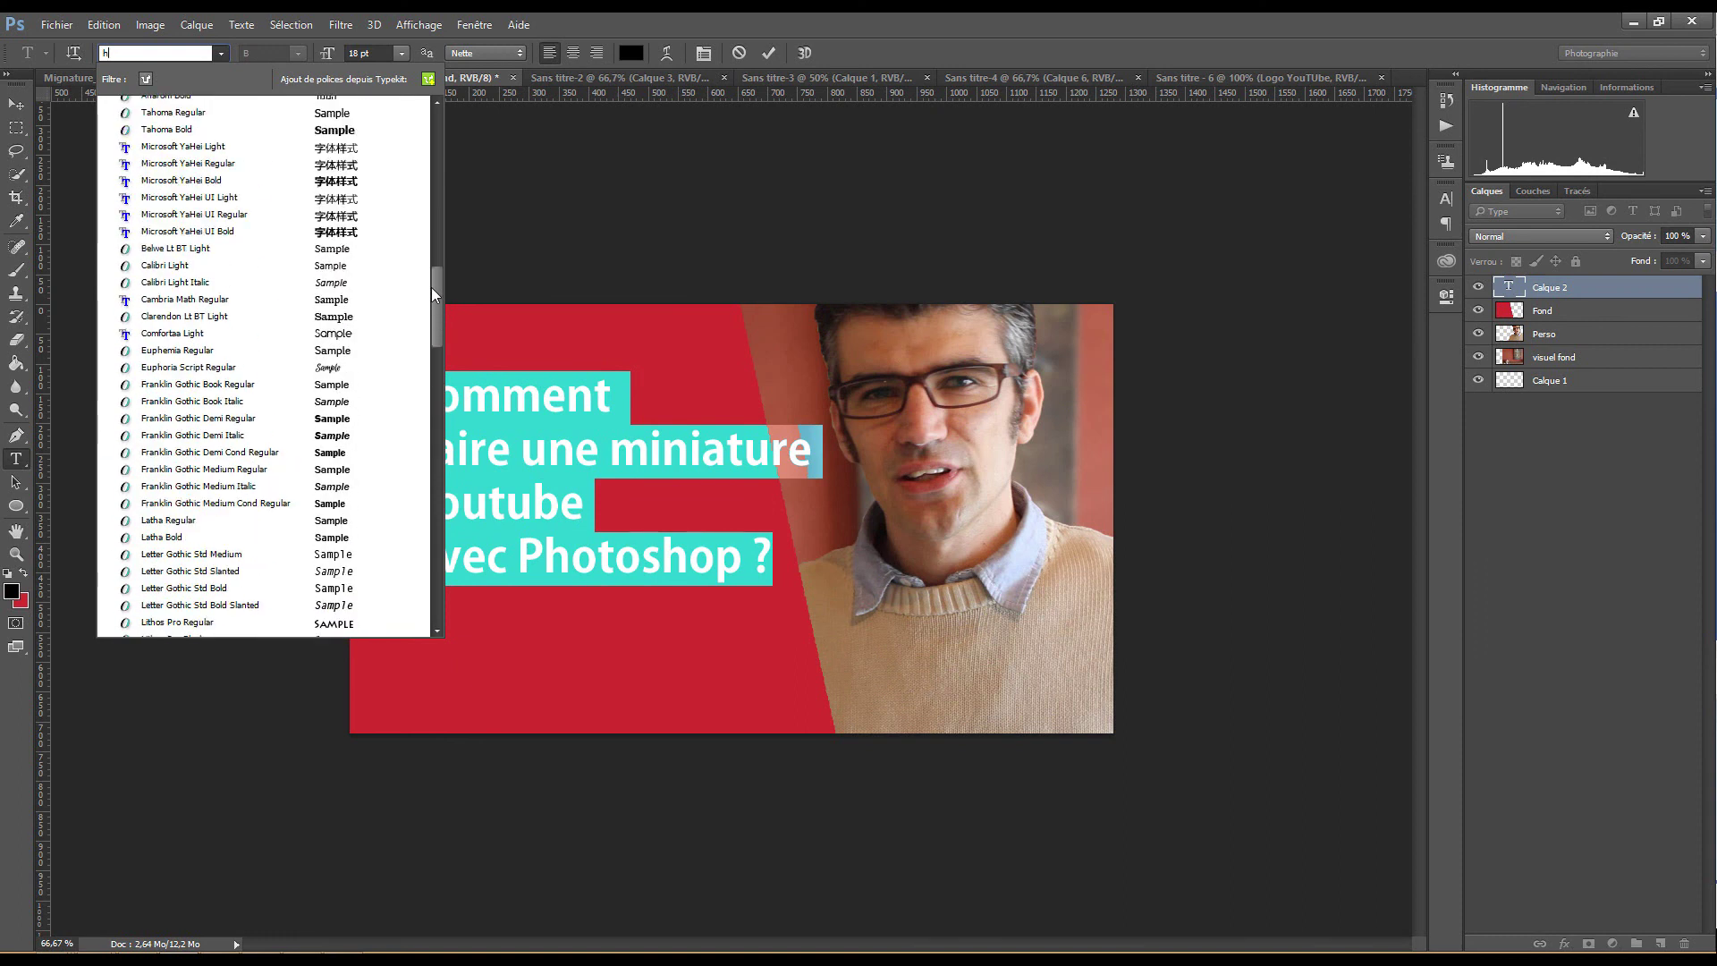
left_click_drag(431, 288, 431, 290)
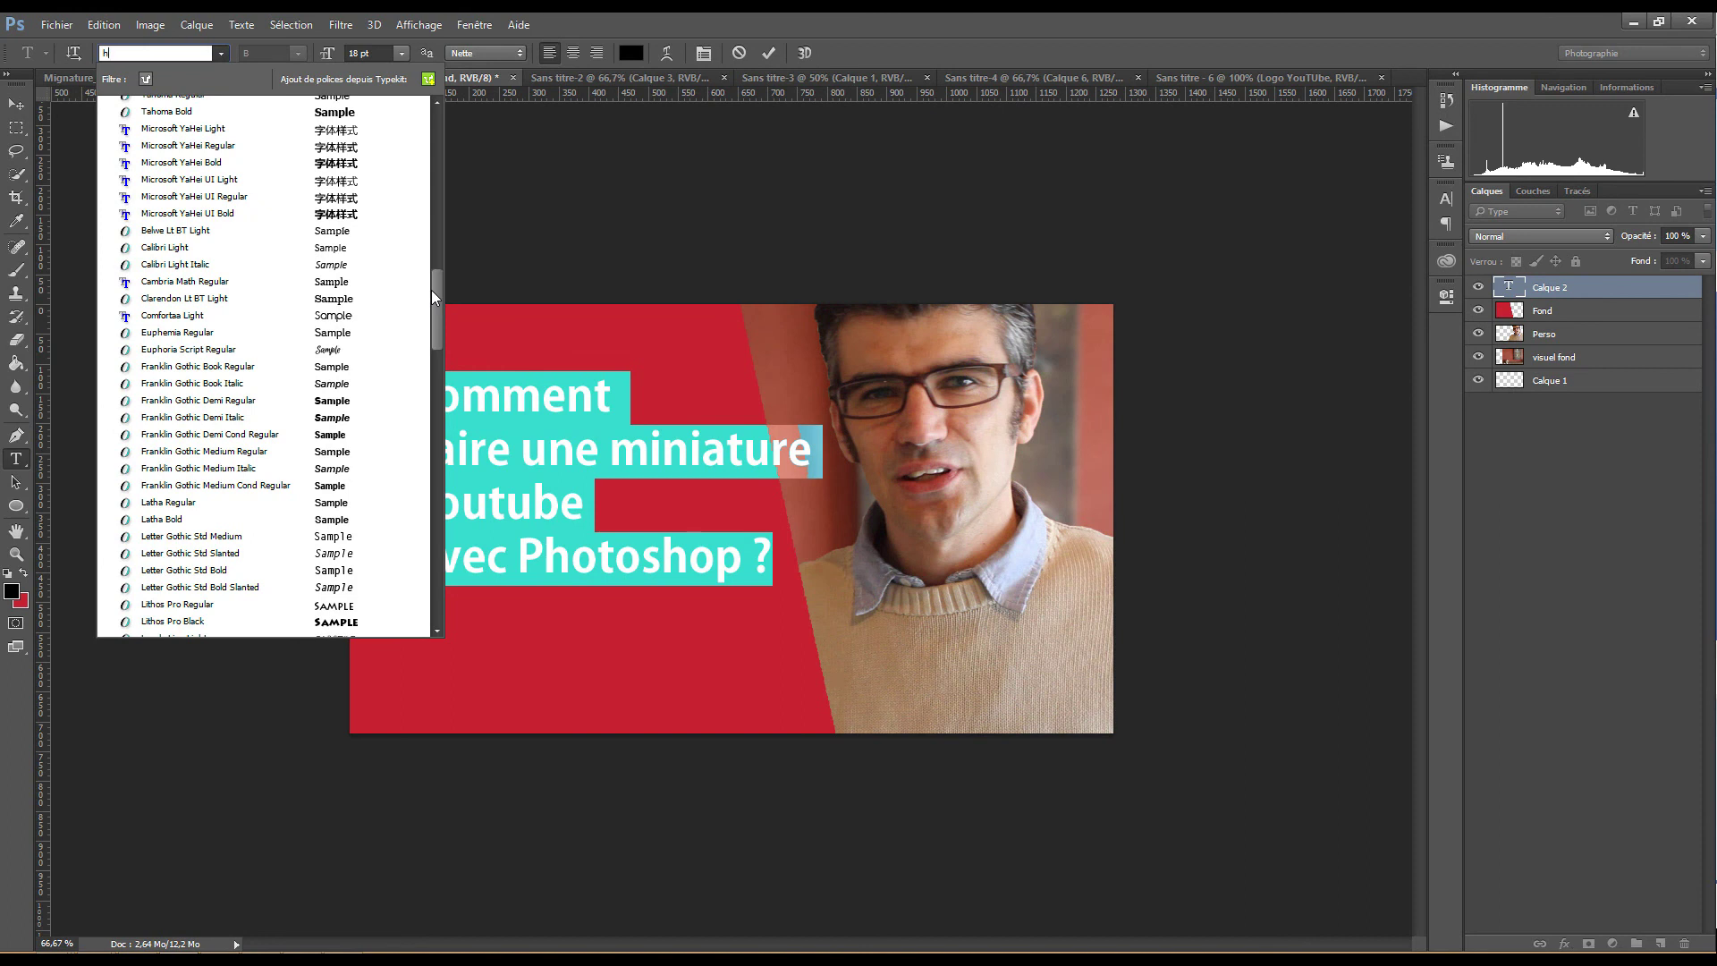
mouse_move(431, 290)
left_mouse_down()
mouse_move(438, 325)
mouse_move(431, 286)
left_mouse_up()
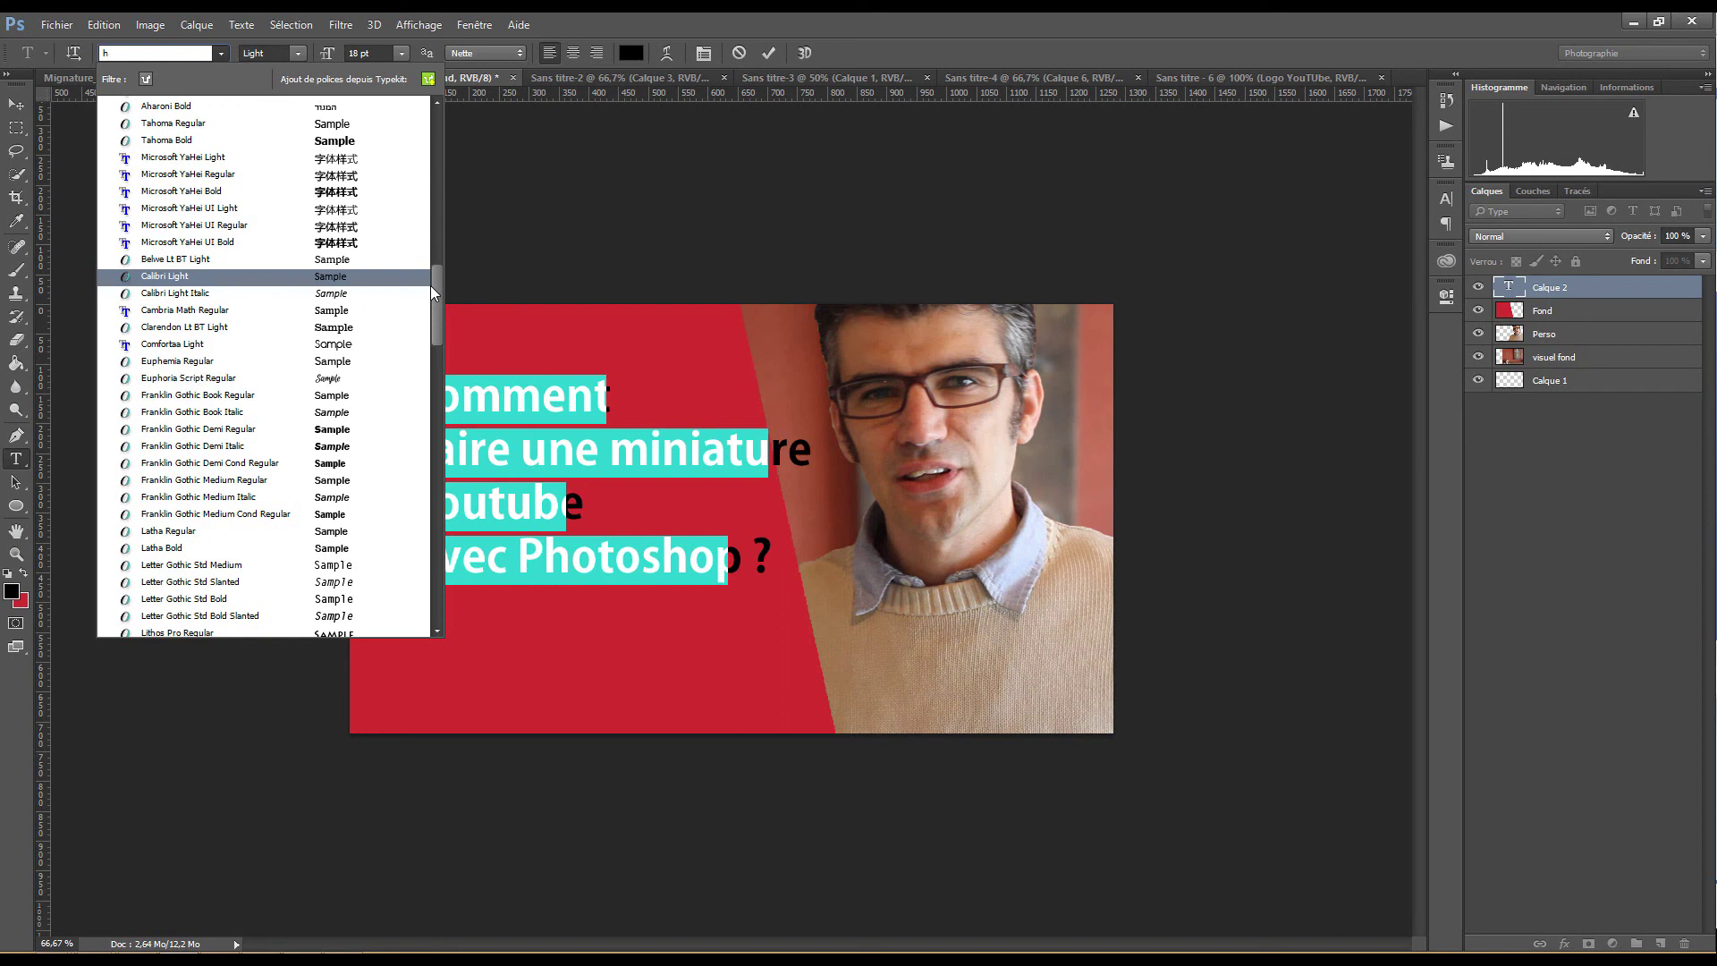
scroll(431, 286, "up", 12)
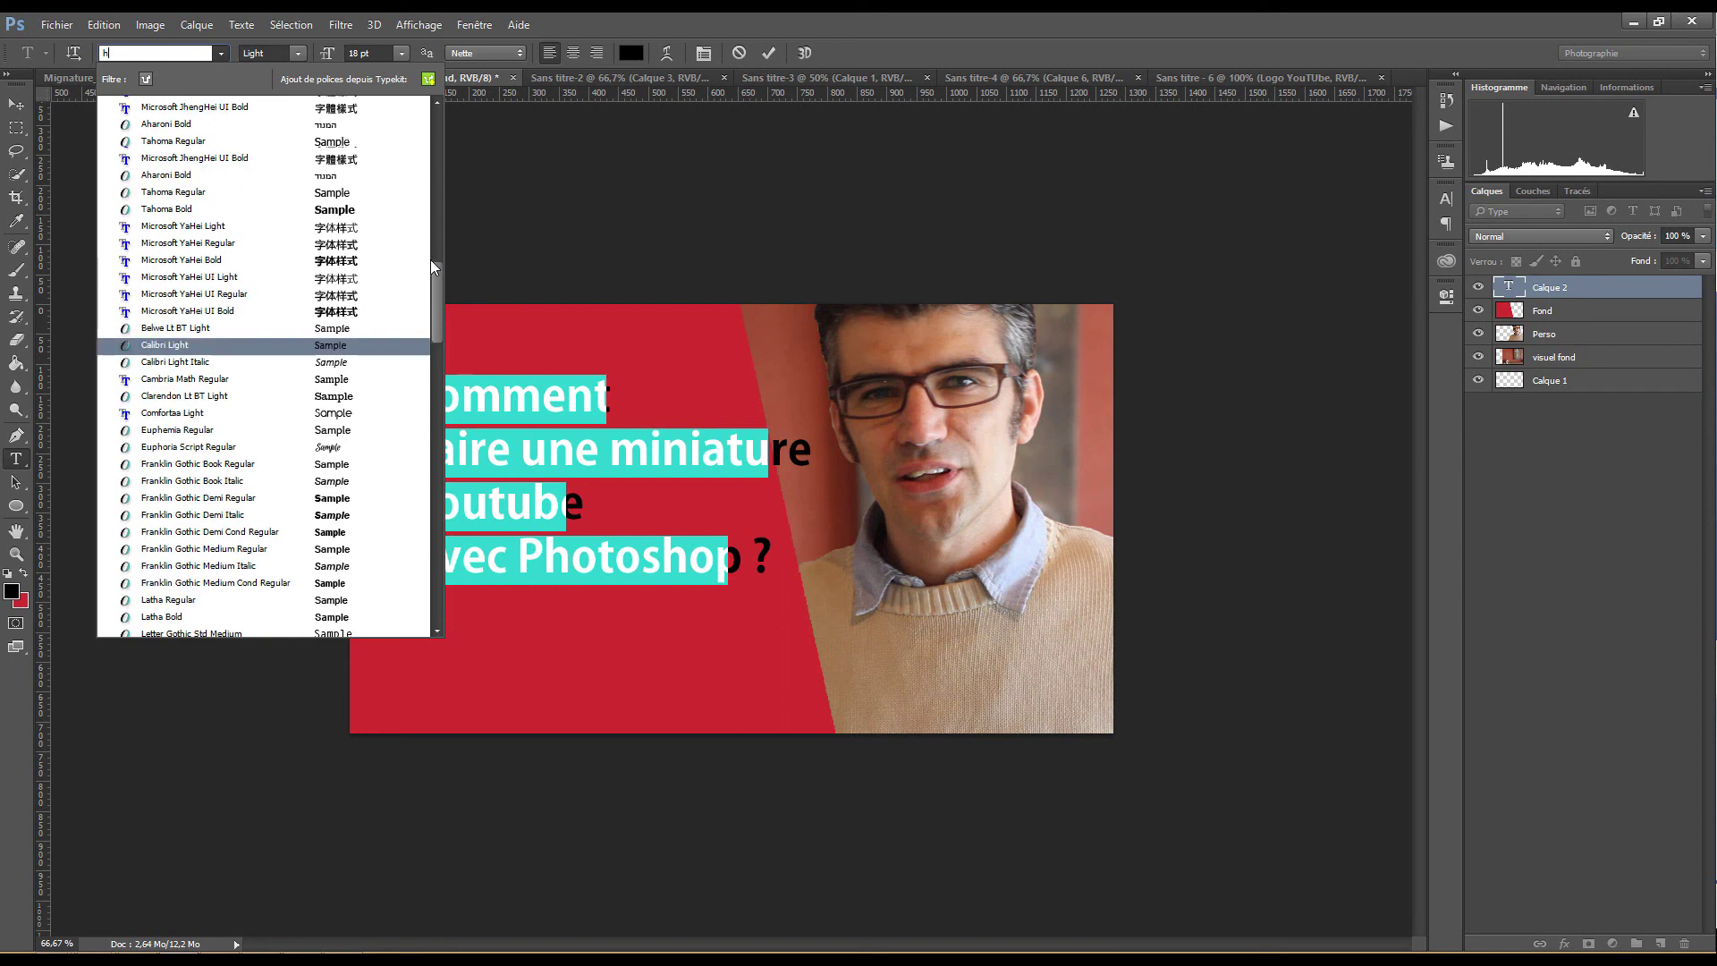
key("Up")
key("Up")
key("Up")
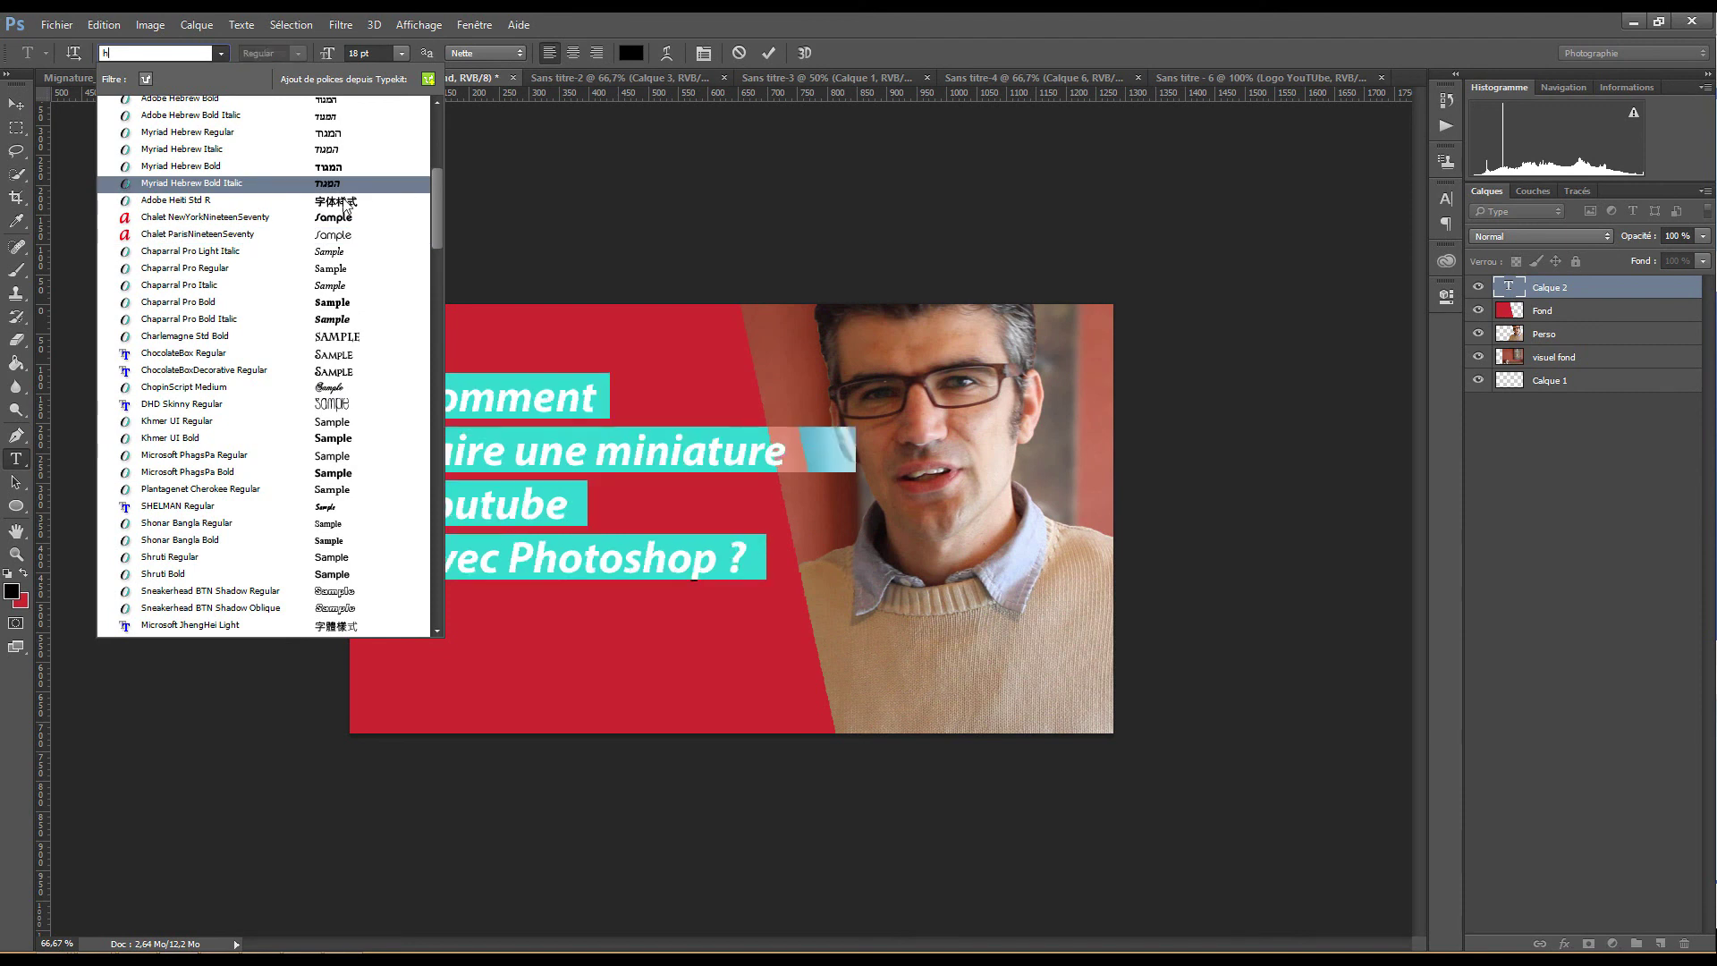
left_click(224, 222)
left_click(502, 397)
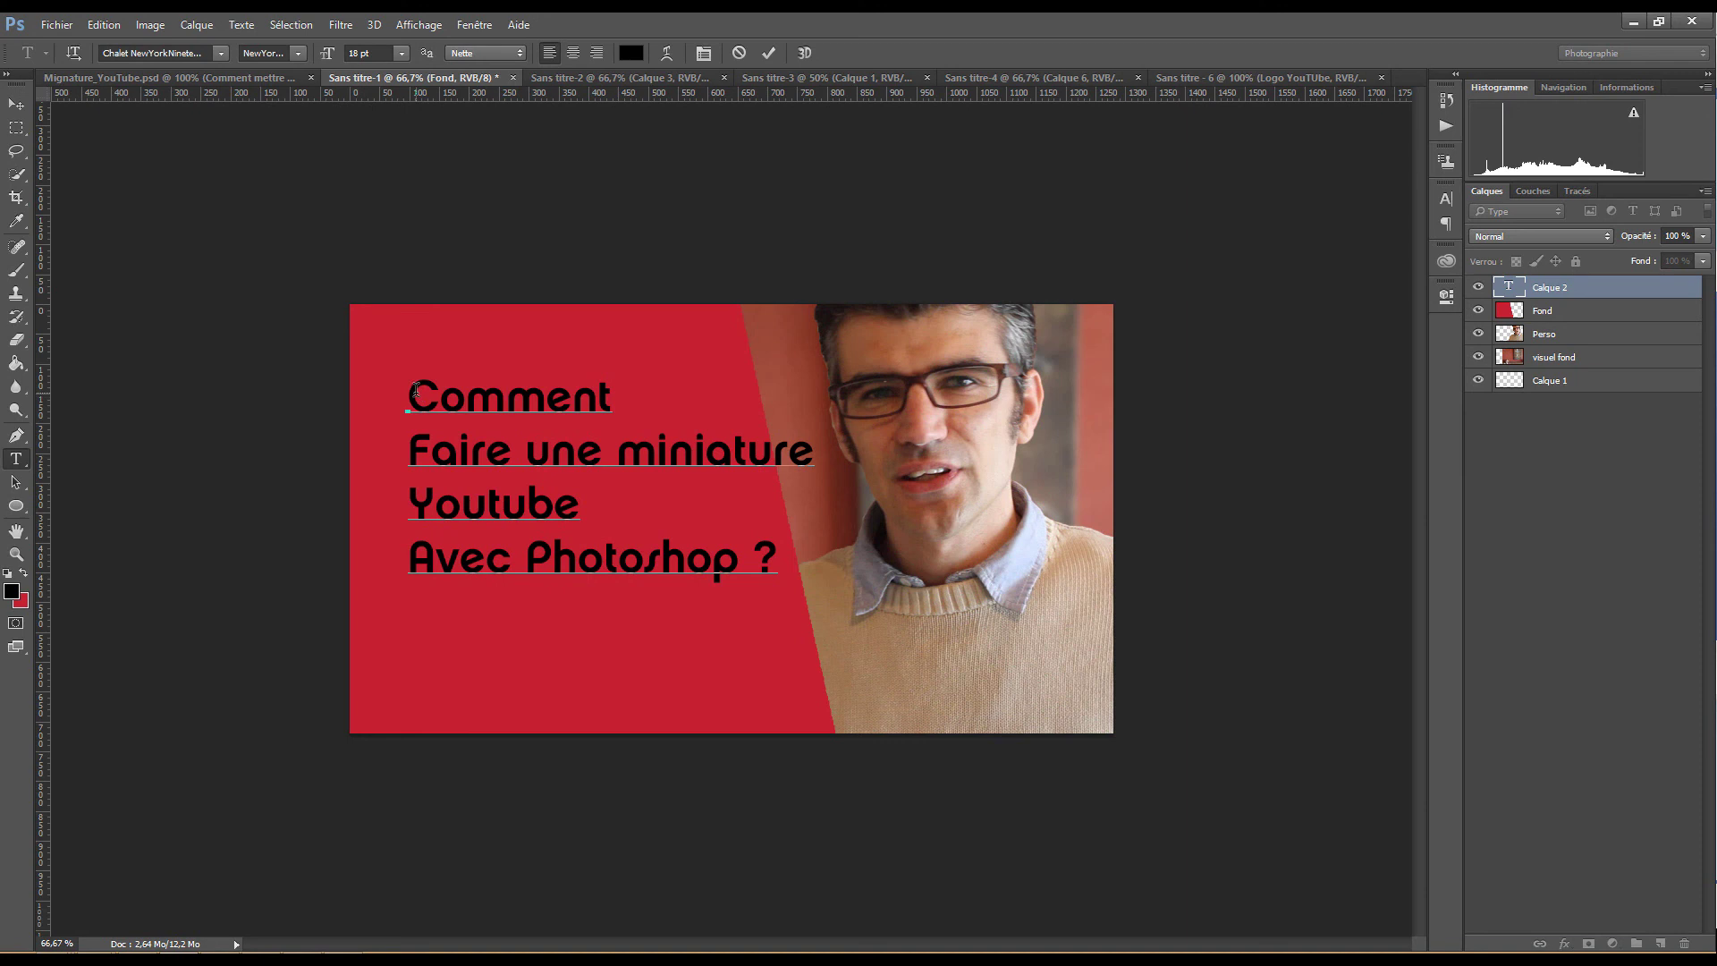
Color the first two text lines, "Comment" and "Faire une miniature", white (#ffffff)
left_click_drag(413, 391, 811, 445)
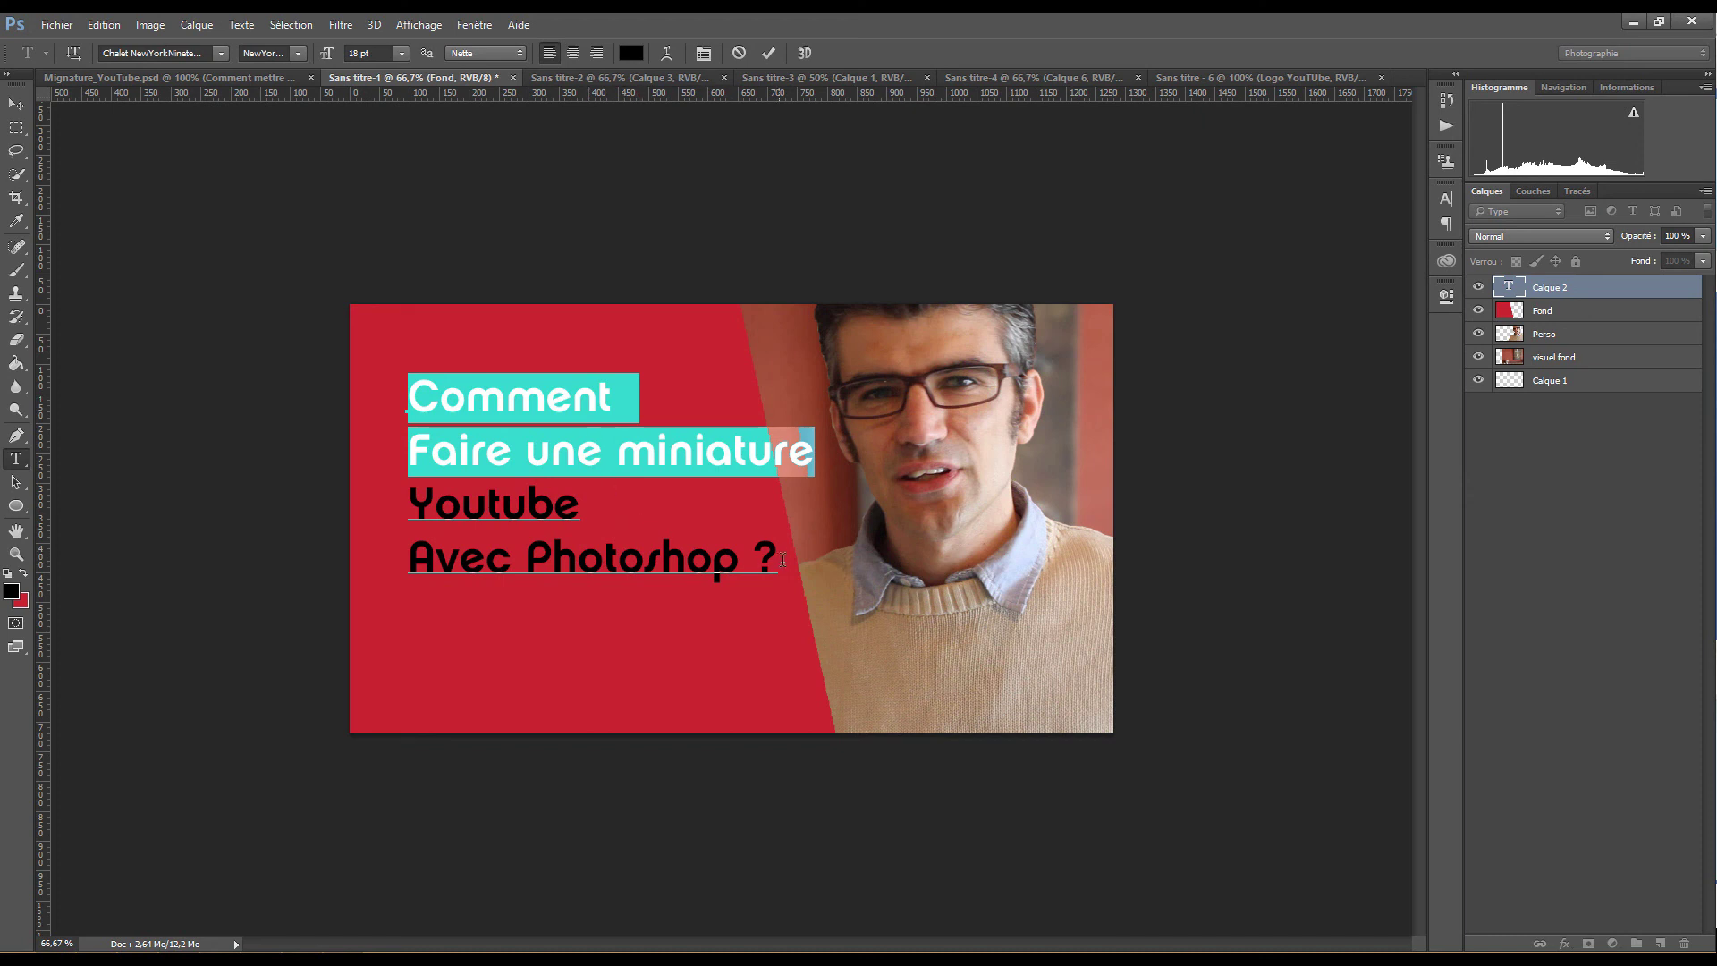
left_click_drag(778, 556, 569, 556)
left_click(421, 402)
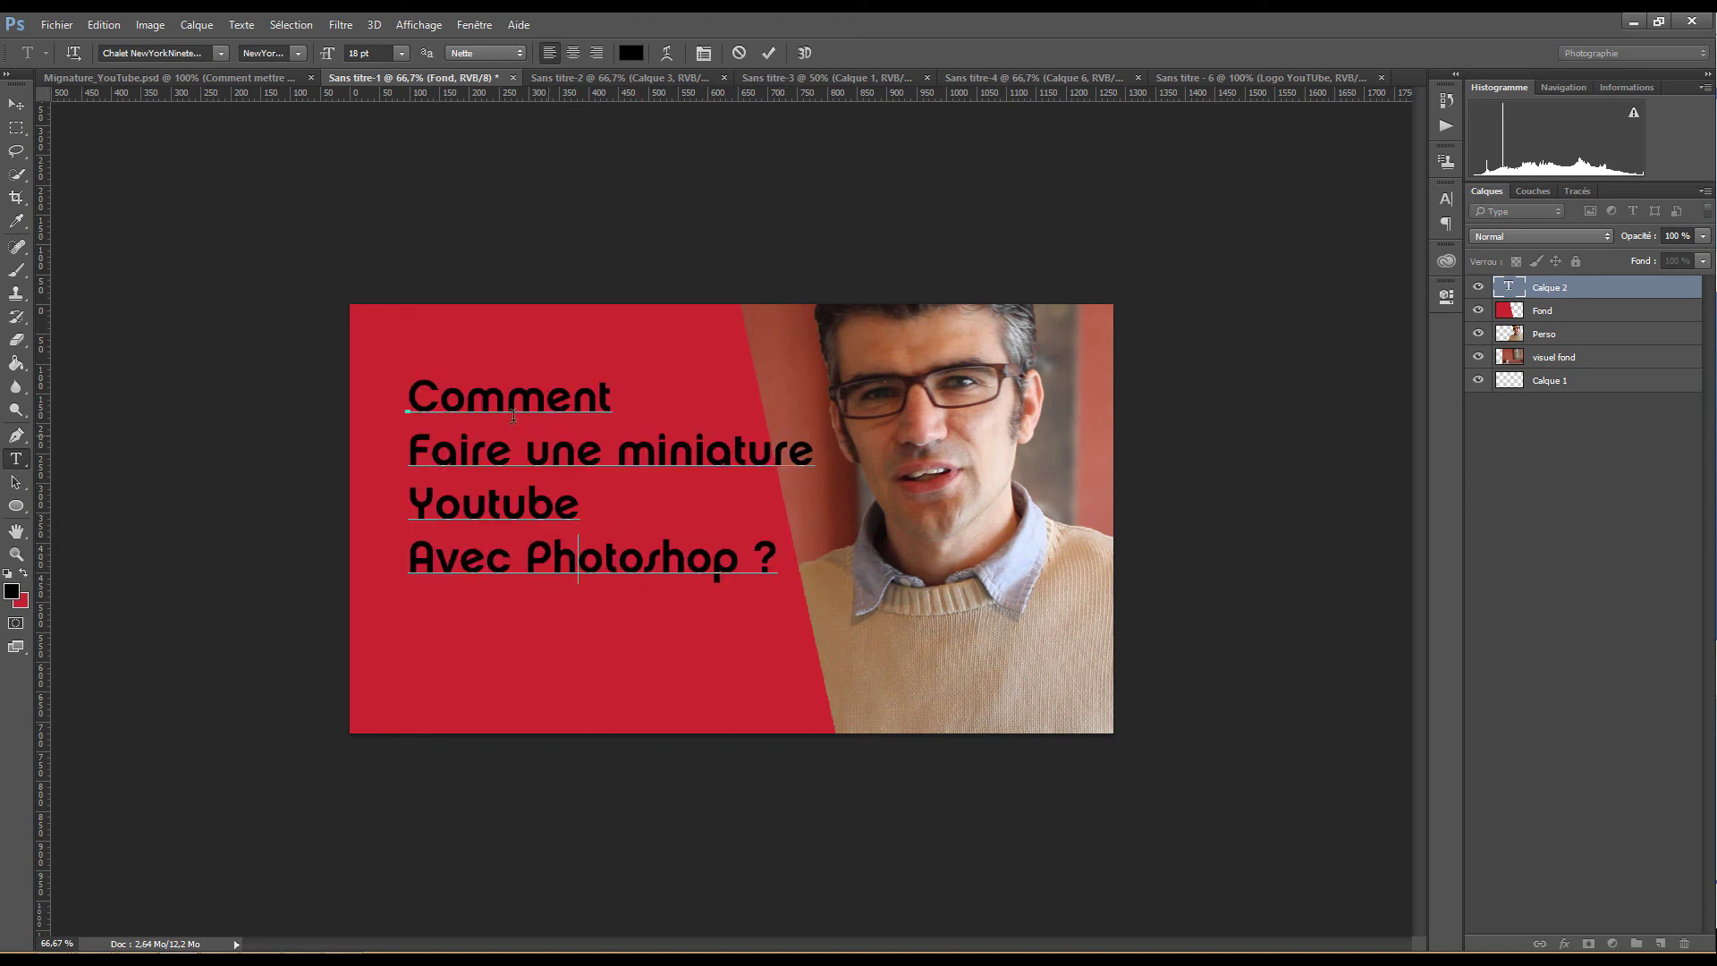
left_click_drag(409, 396, 821, 450)
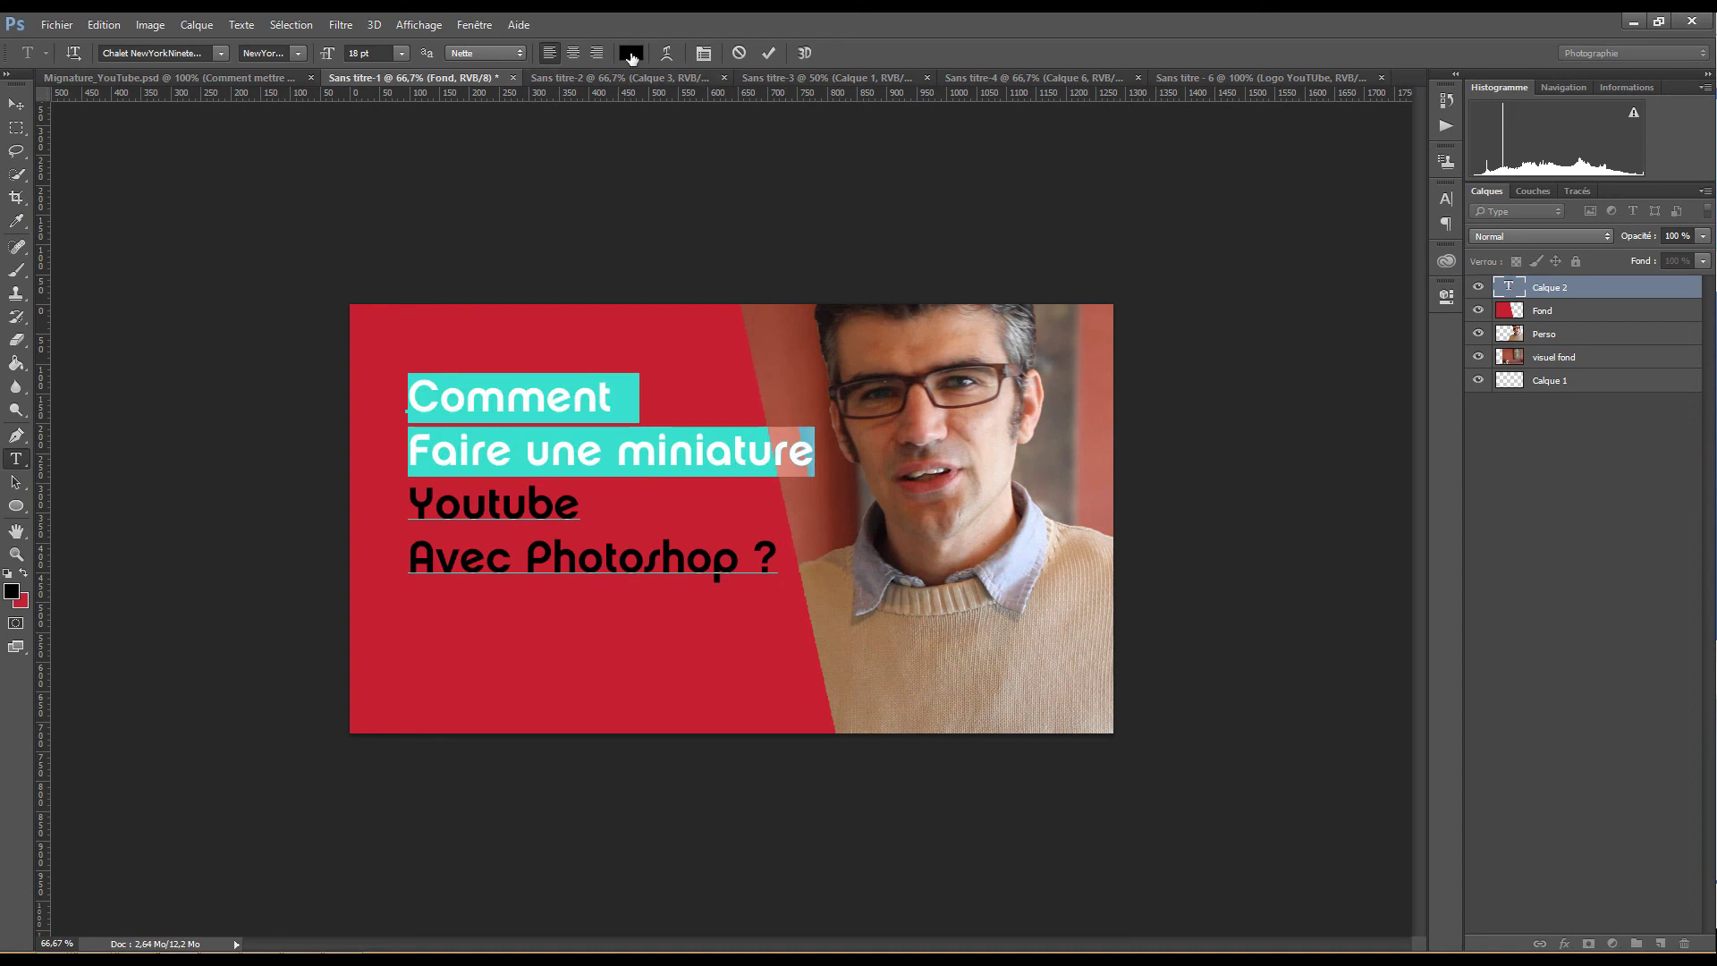
left_click(632, 54)
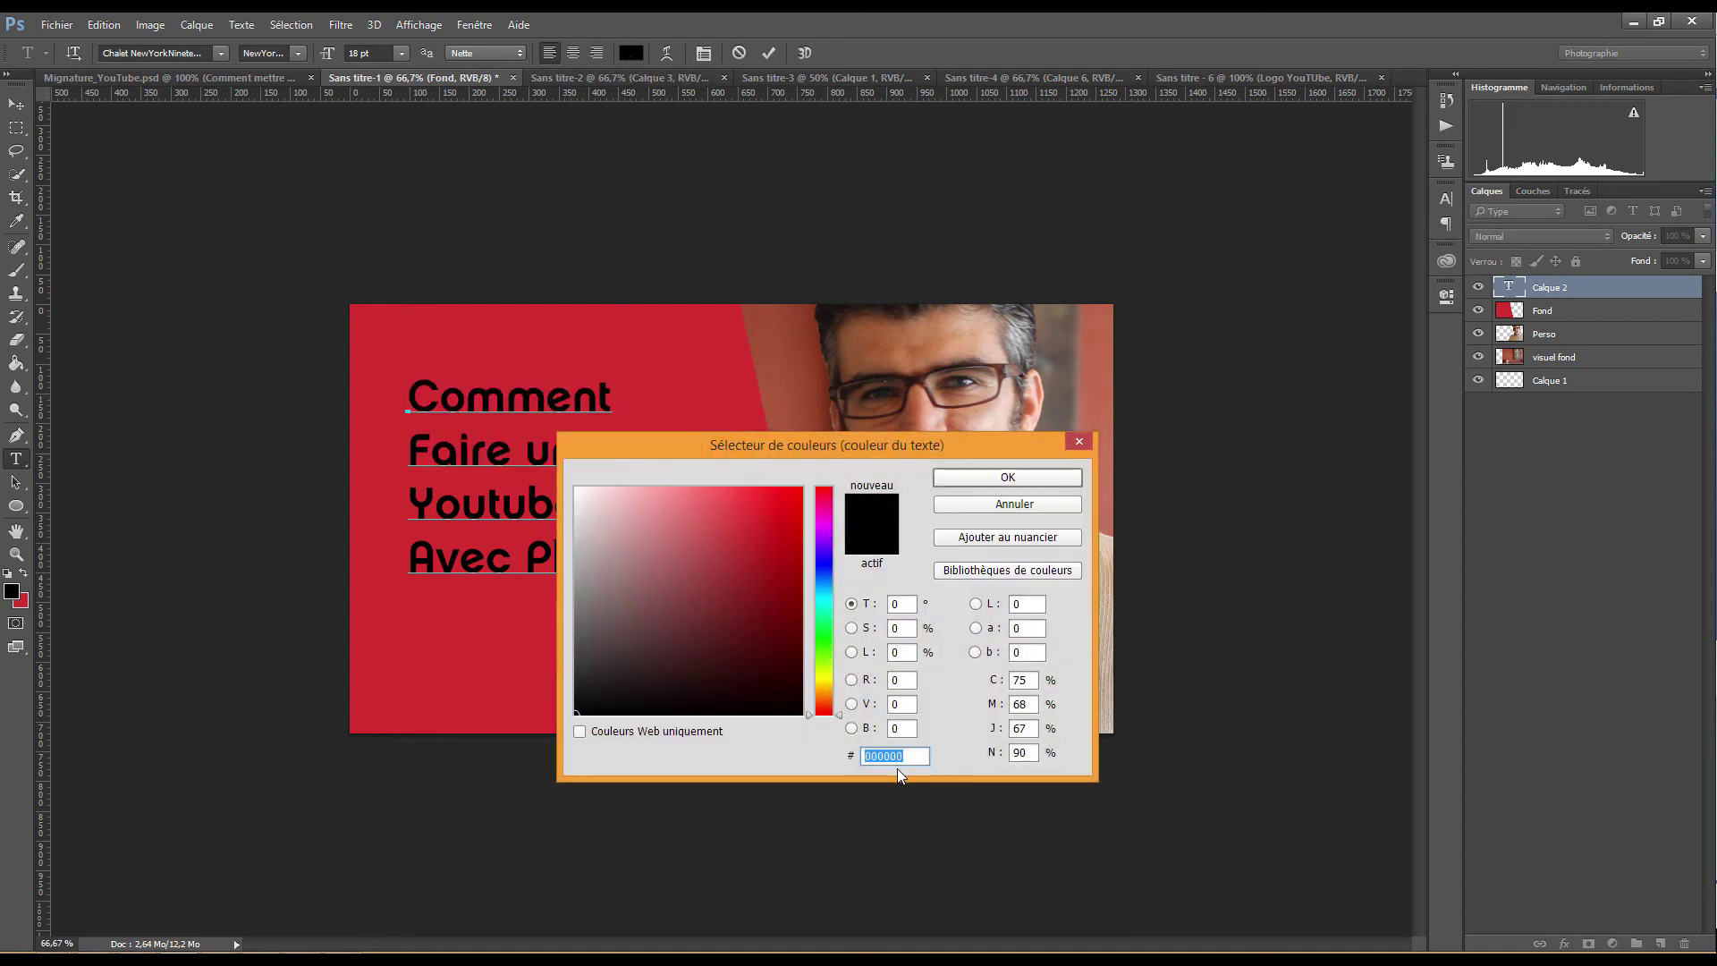
type("ffffff")
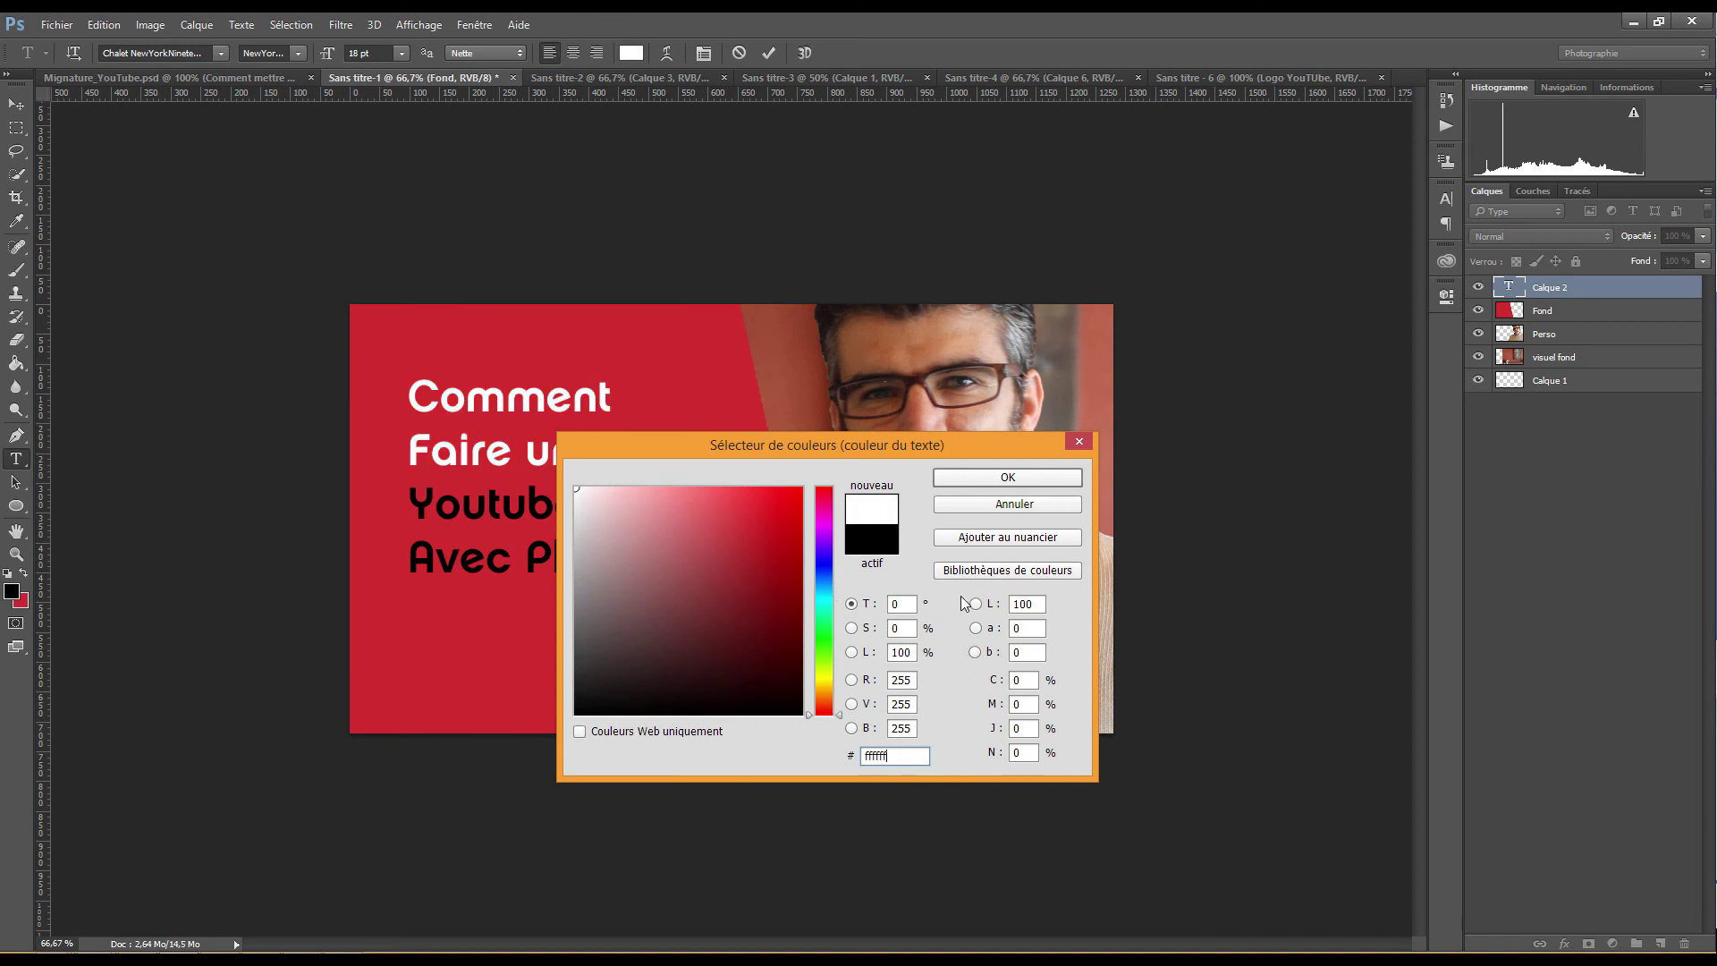
left_click(979, 479)
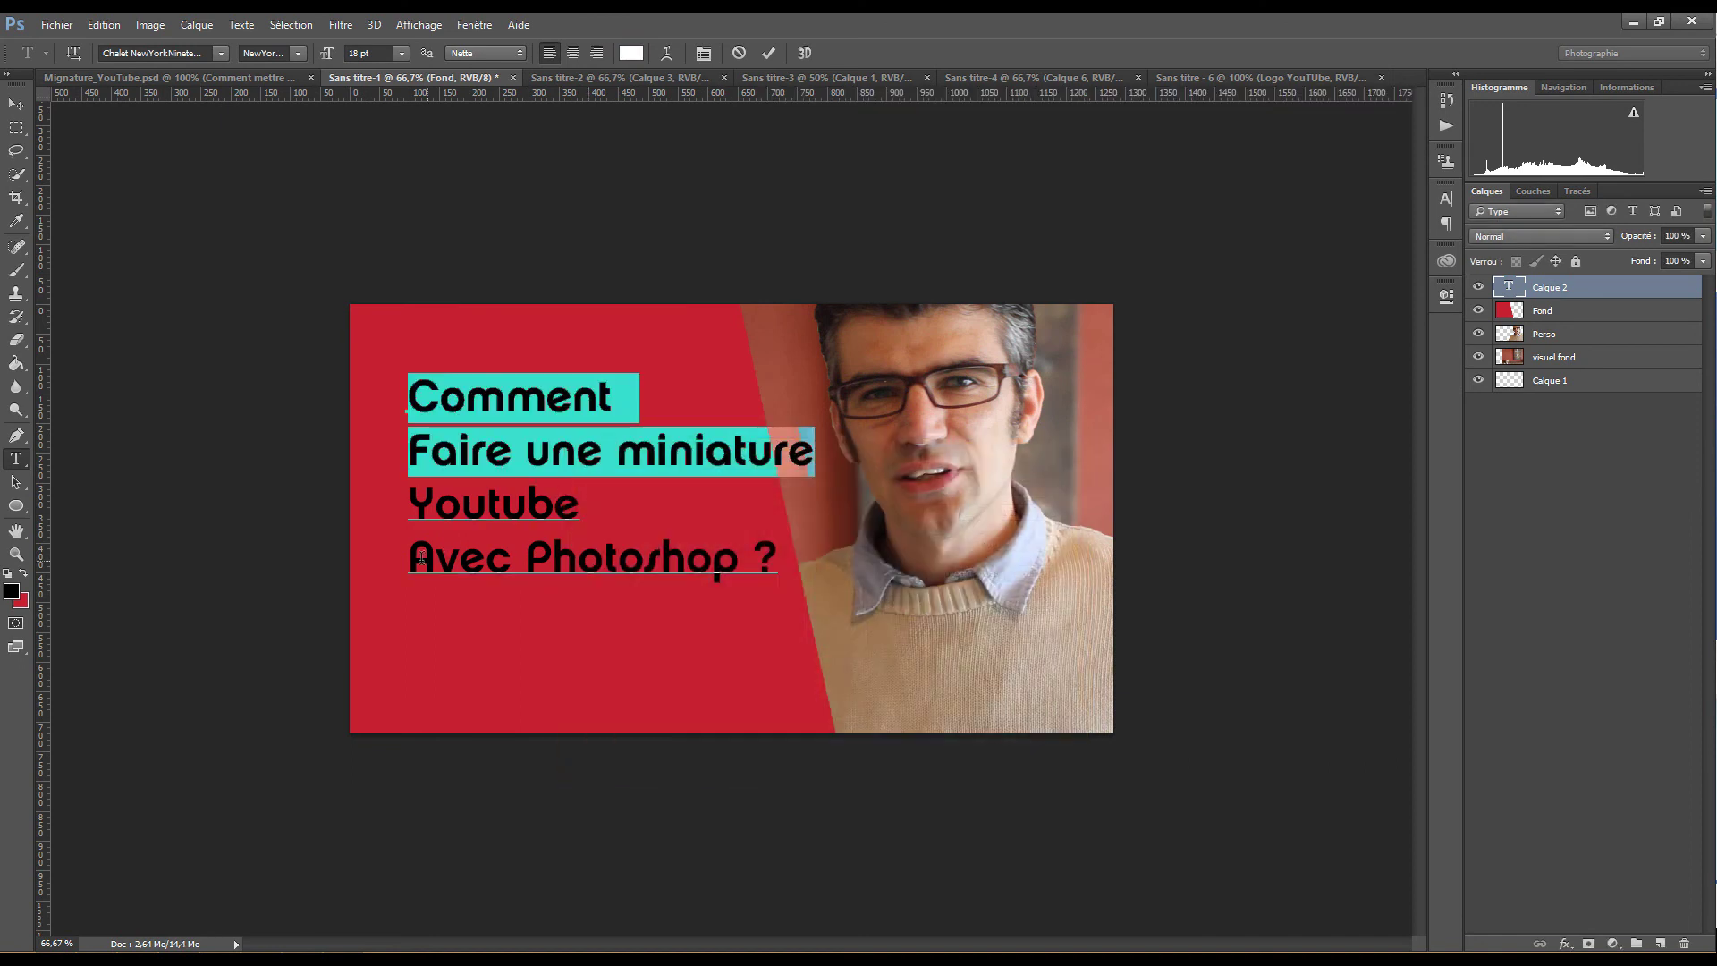
Color the words "Avec Photoshop" in the last text line white (#ffffff)
left_click_drag(414, 559, 739, 559)
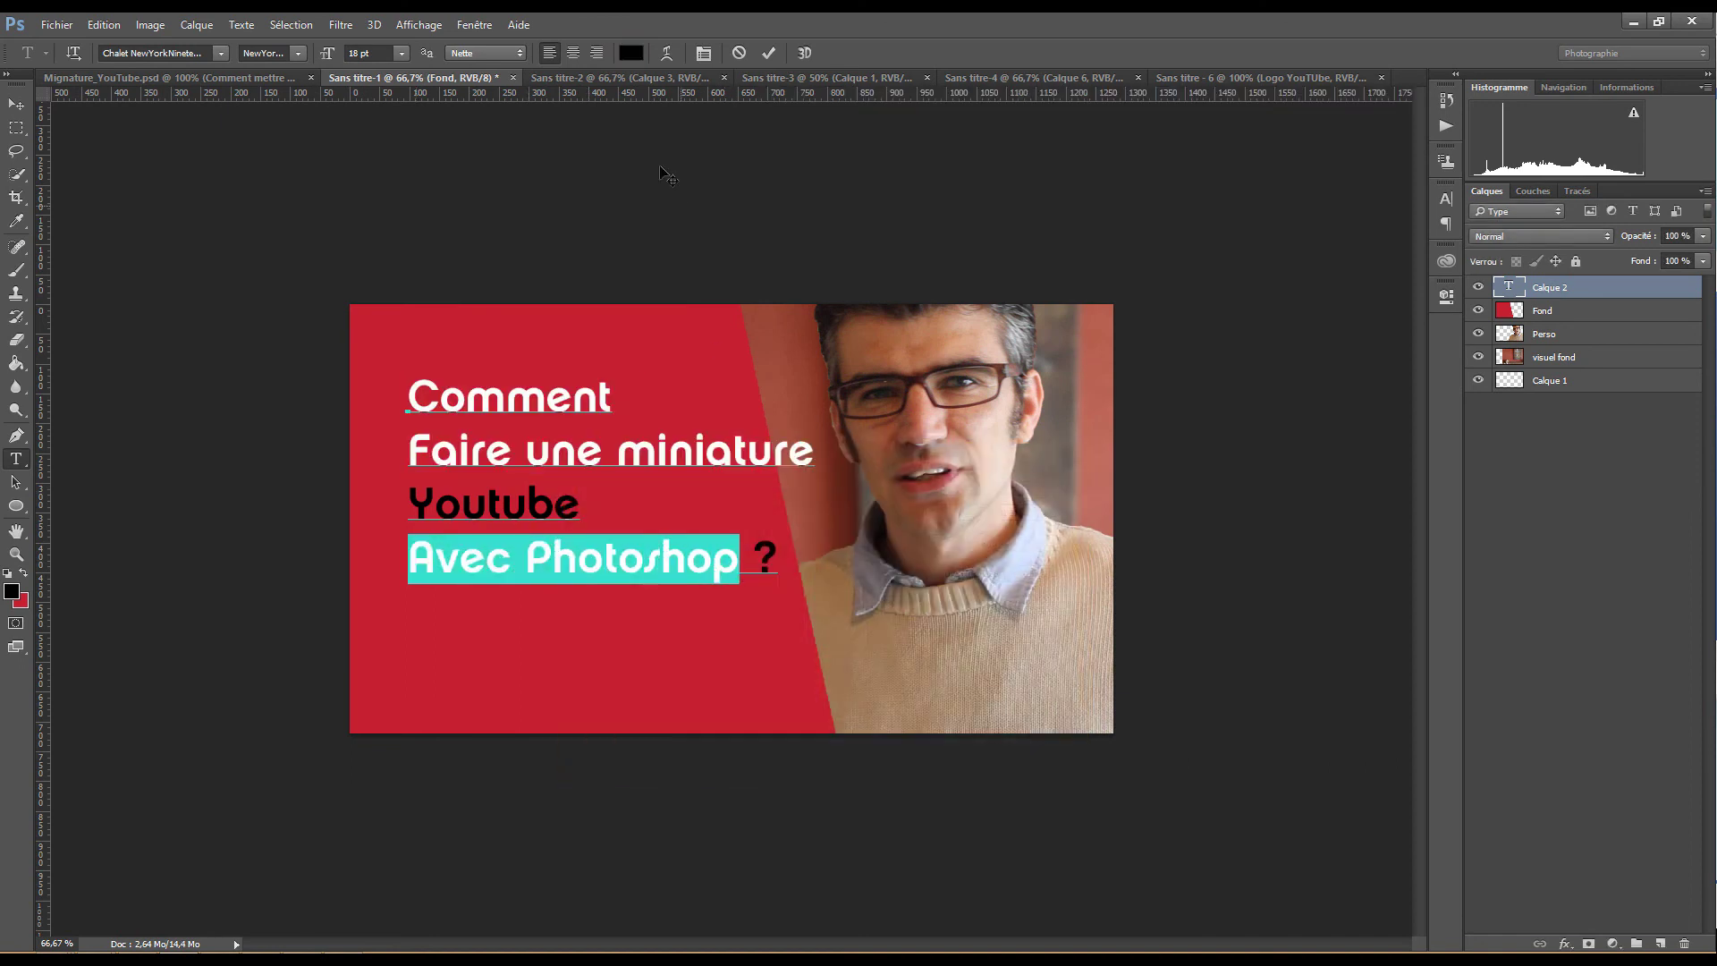
left_click(625, 54)
type("fffff")
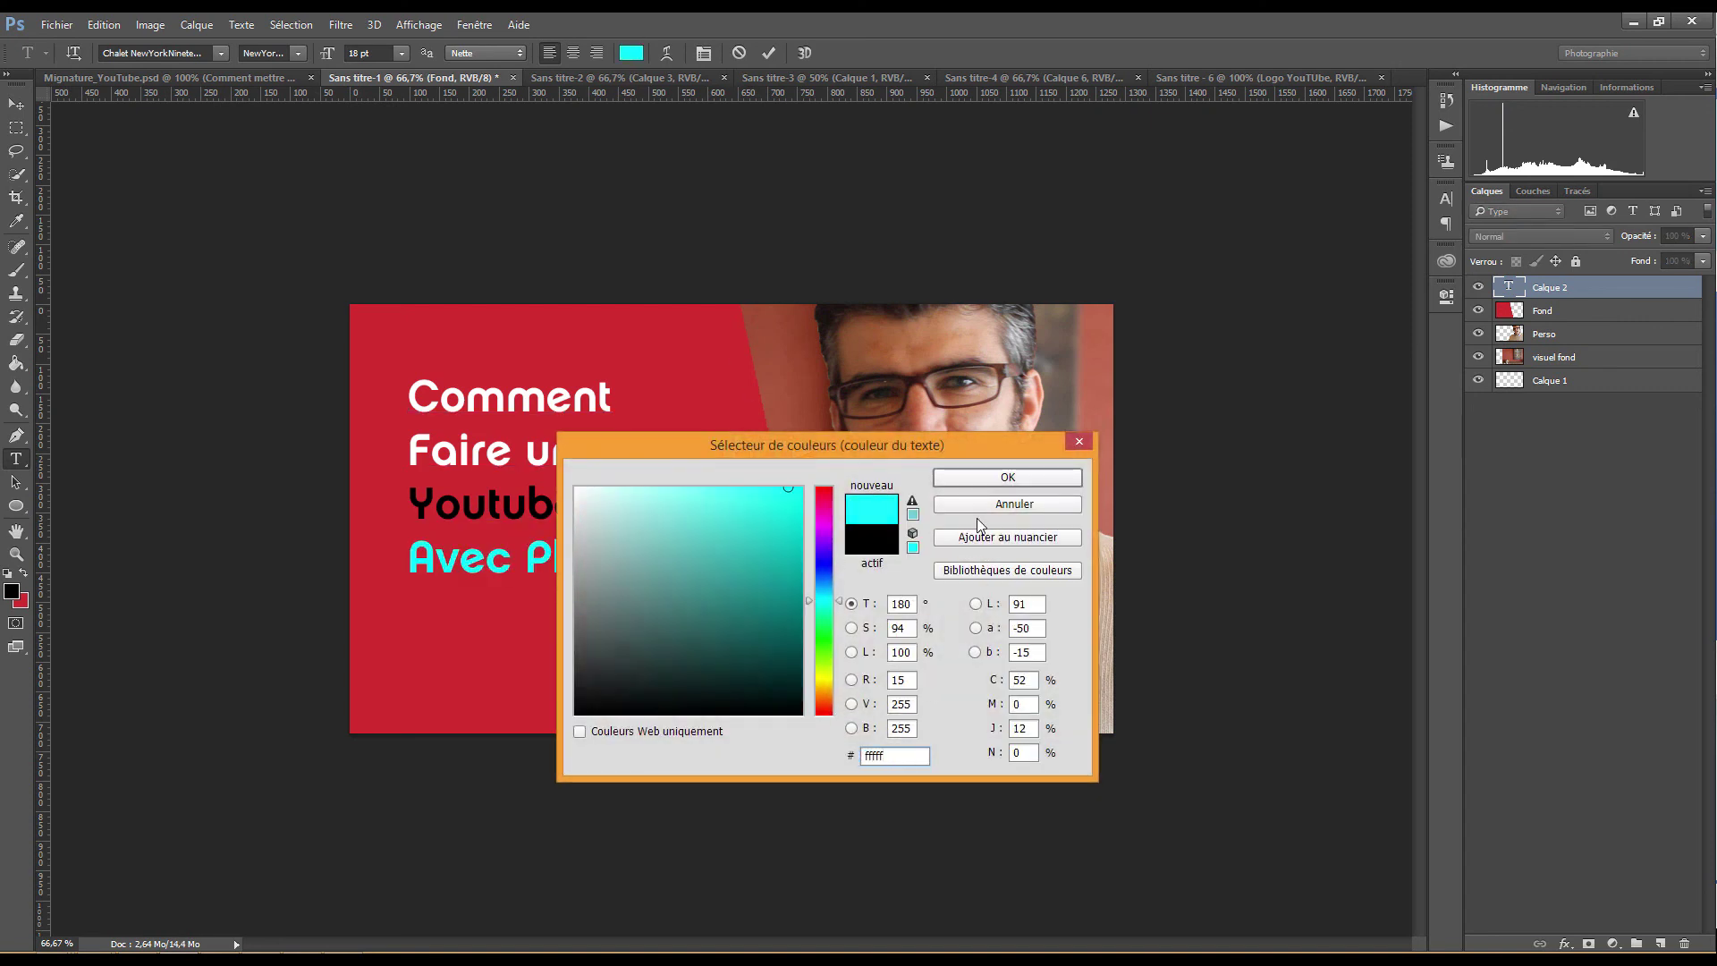
type("f")
left_click(991, 481)
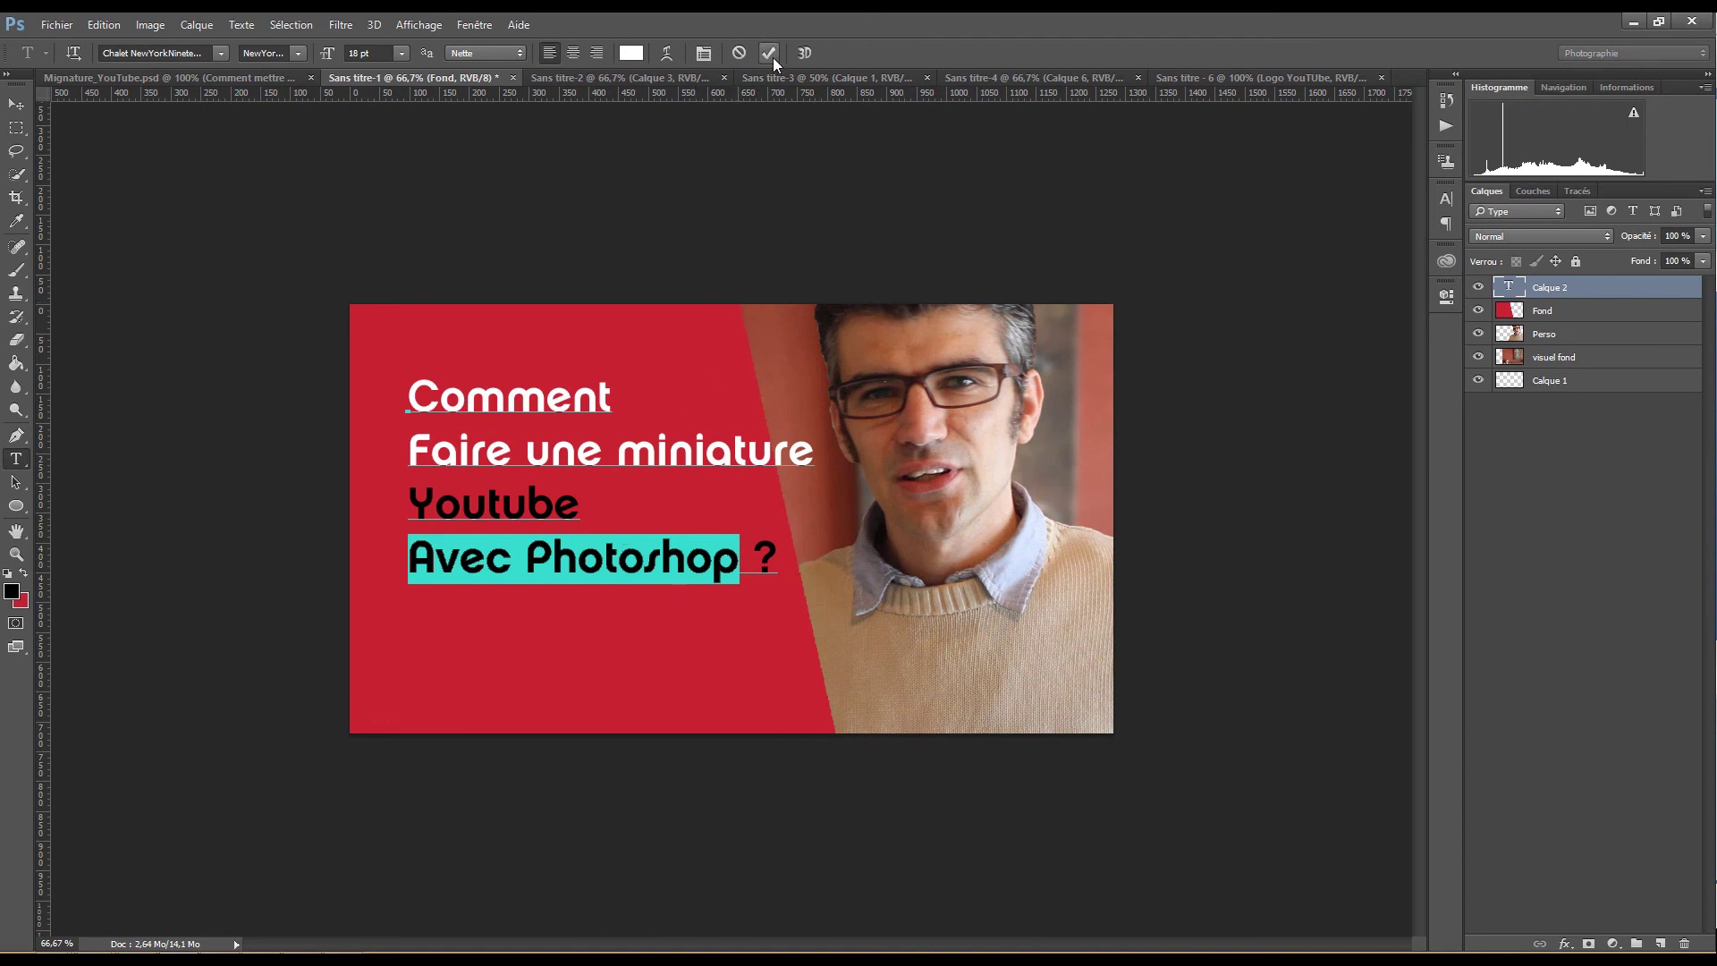
Reduce the font size of the whole text to 16 pt and commit the text edit
left_click(412, 395)
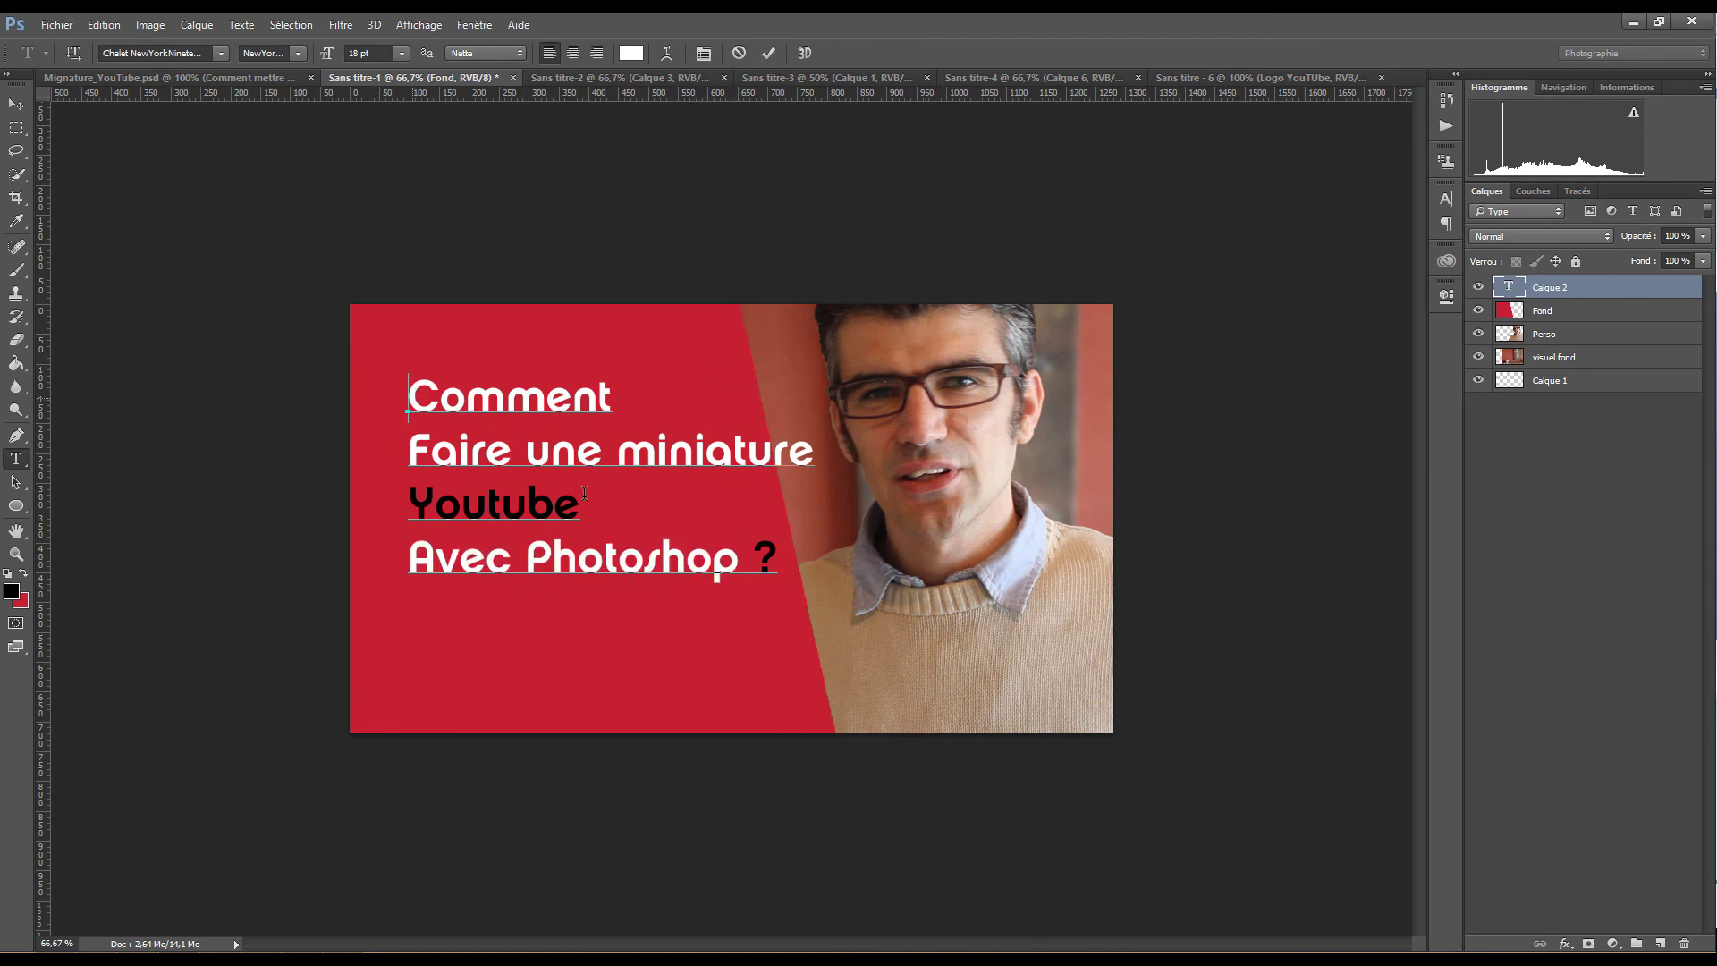
left_click_drag(410, 393, 780, 559)
left_click(370, 53)
key("BackSpace")
type("4")
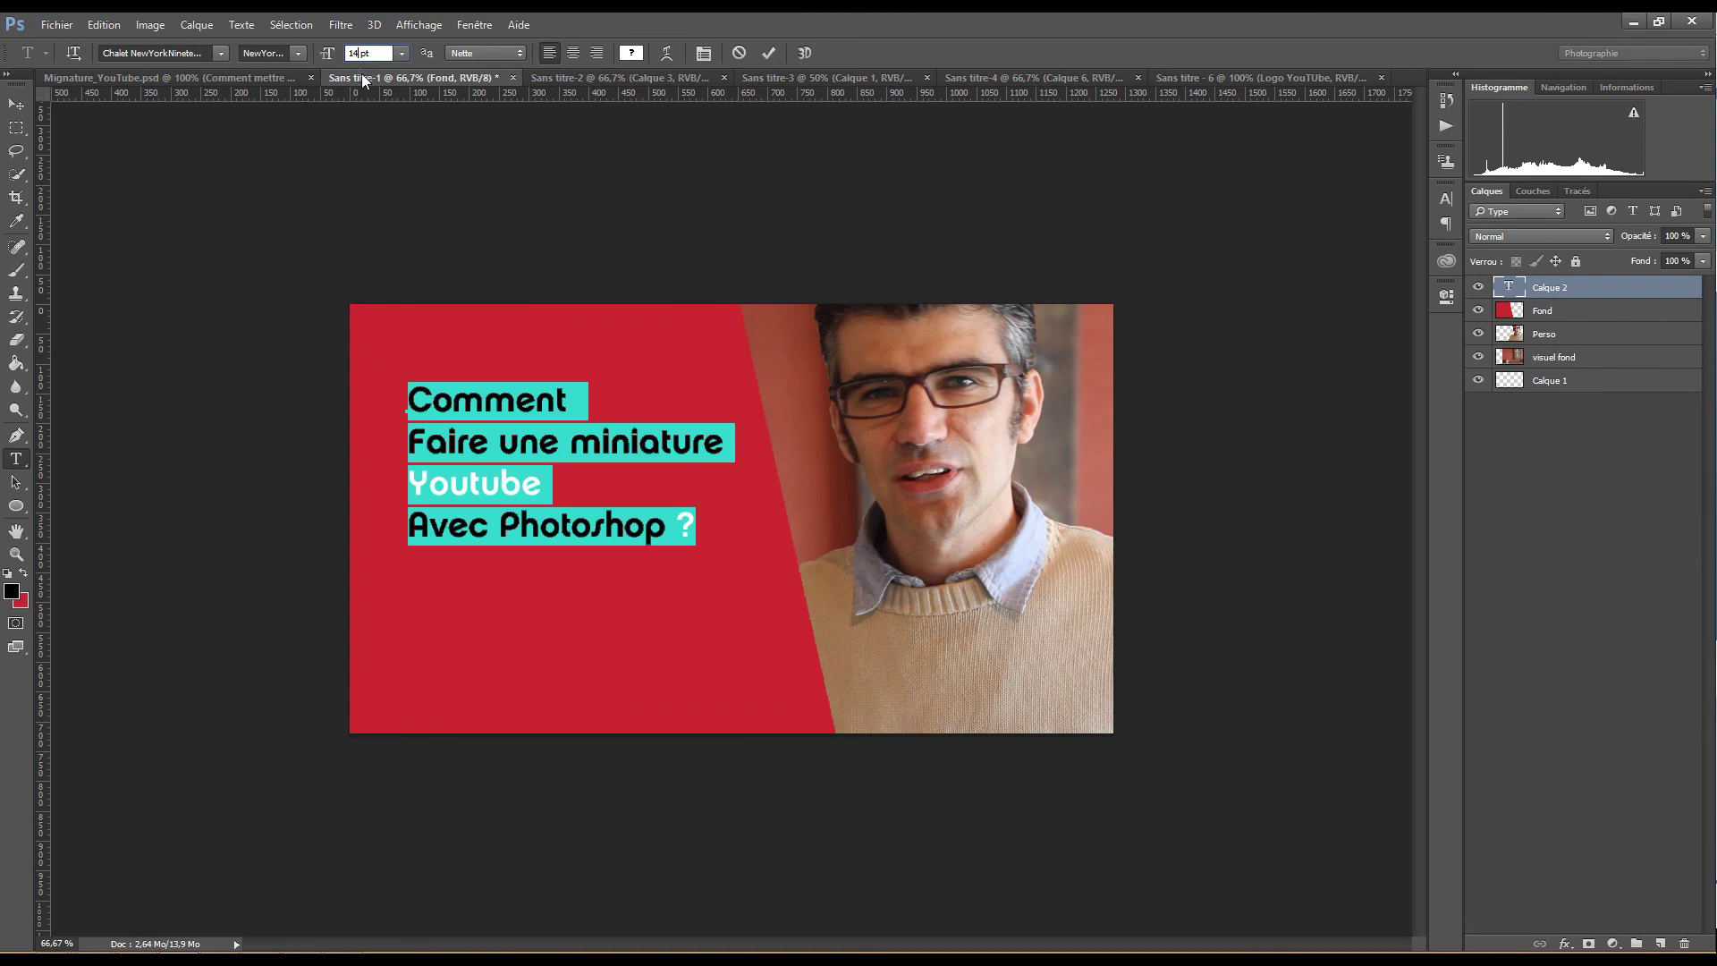
key("BackSpace")
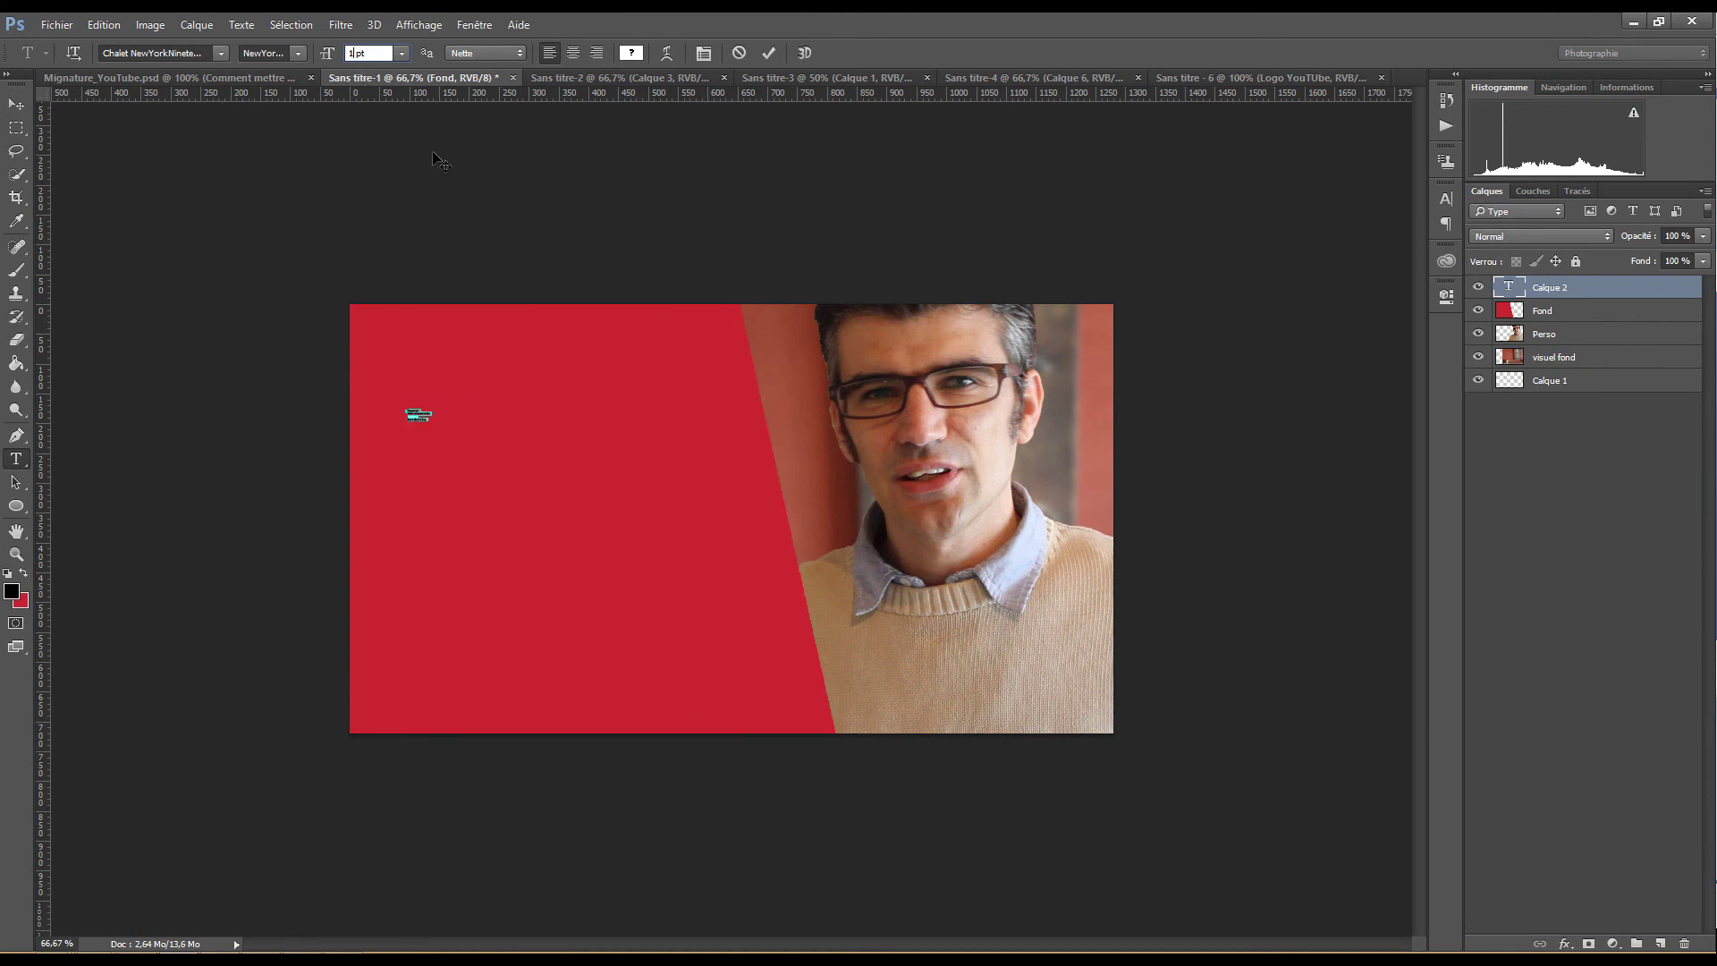
type("6")
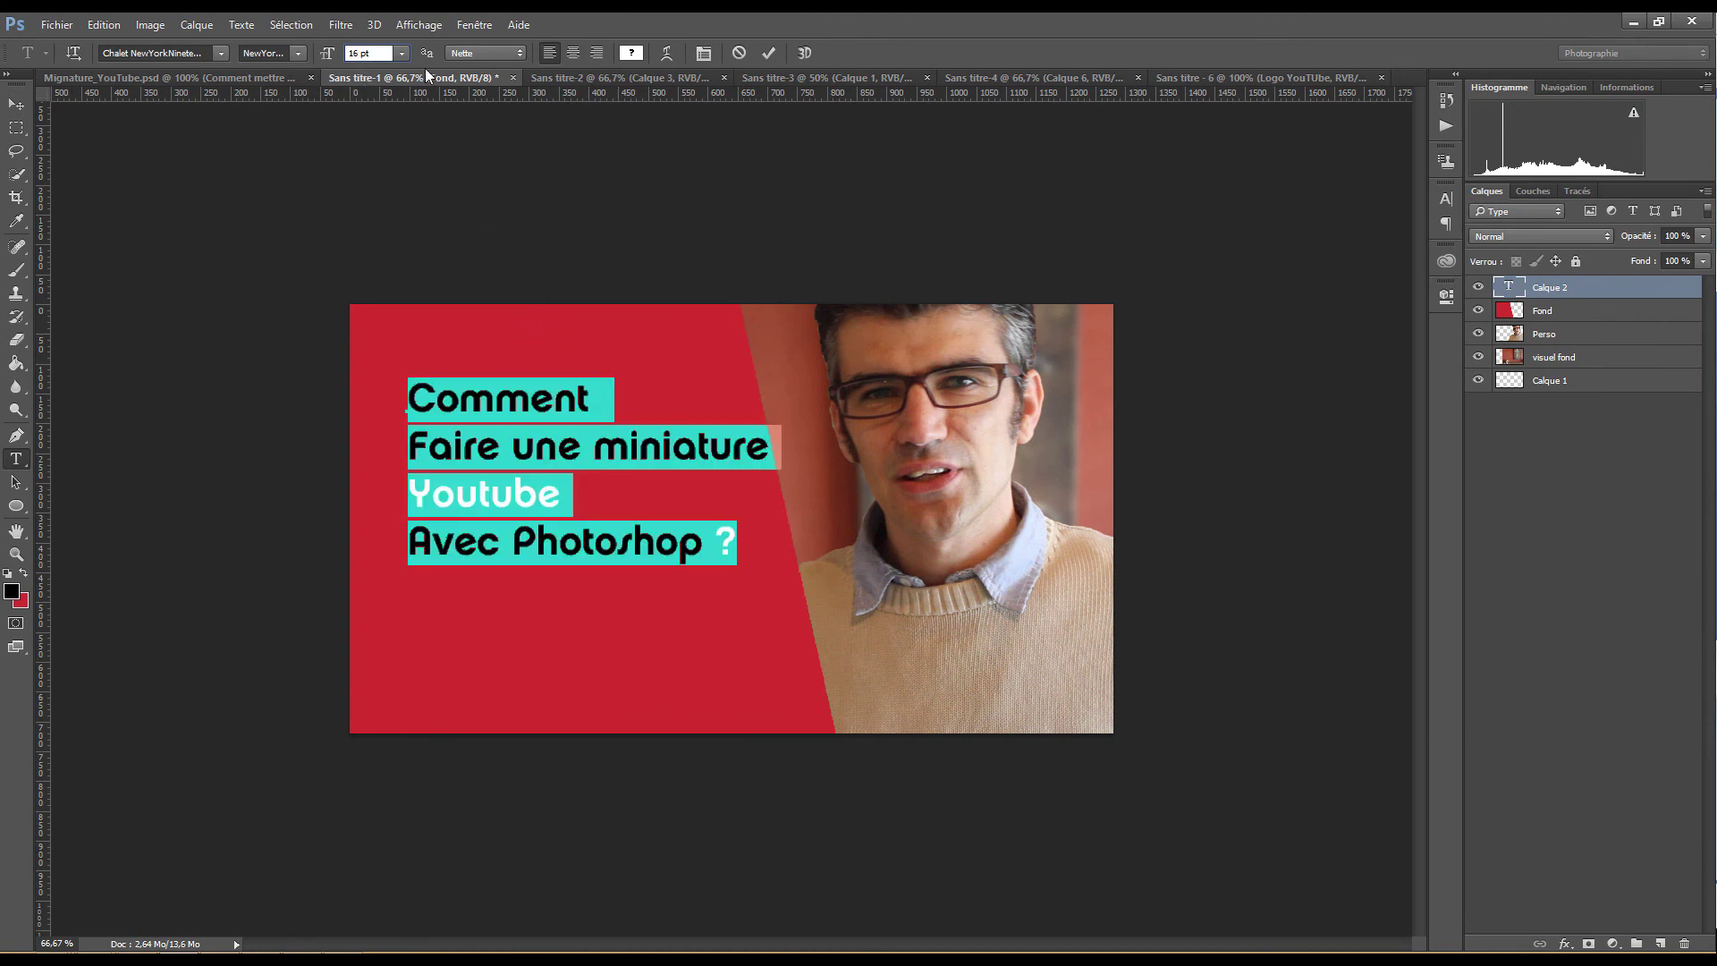
left_click(767, 53)
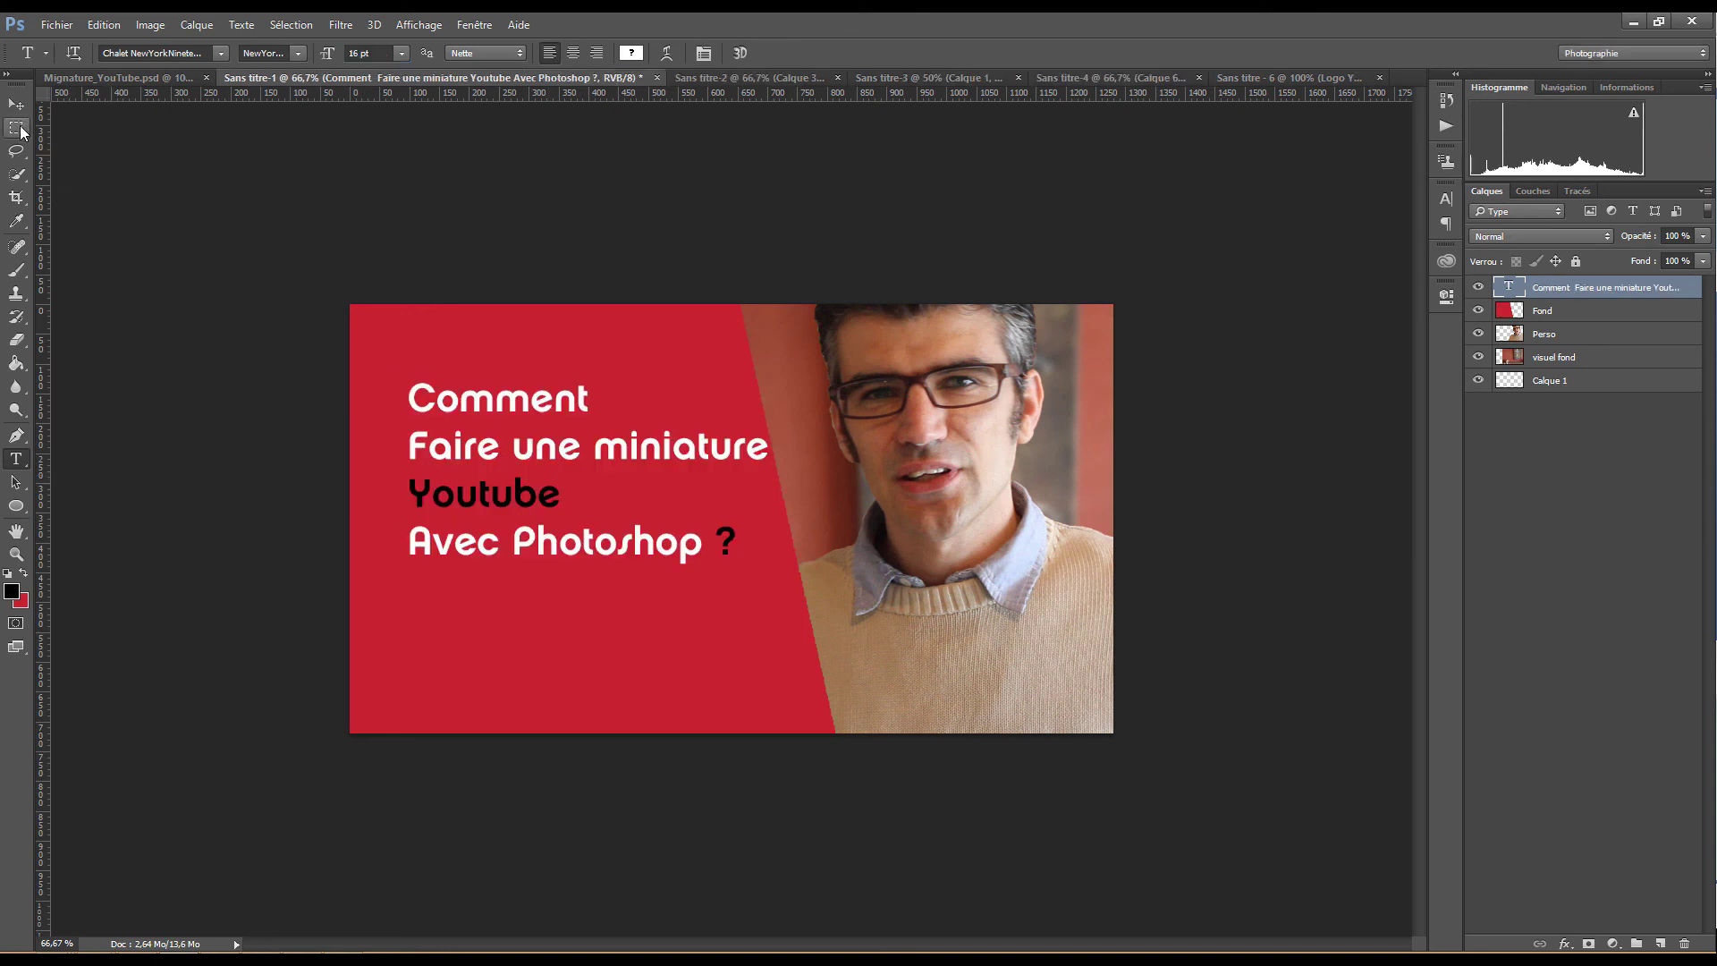
Delete the word "Youtube" from the third text line, add a line break in its place, and commit the text edit
left_click(483, 499)
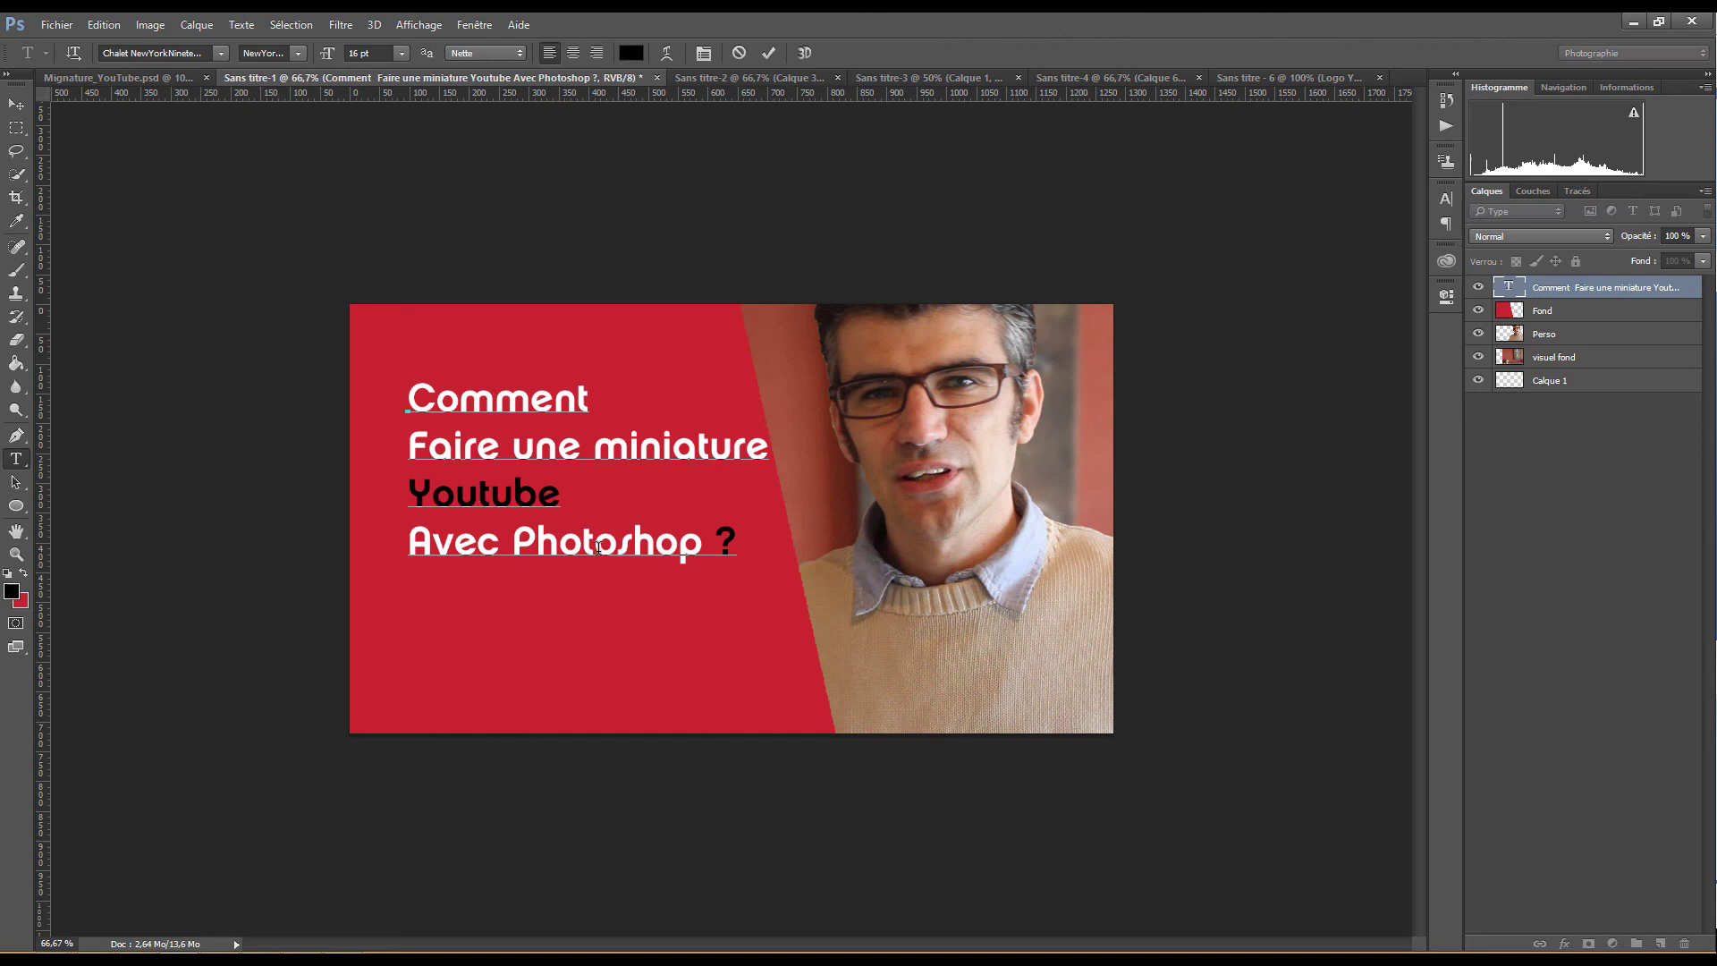
double_click(491, 492)
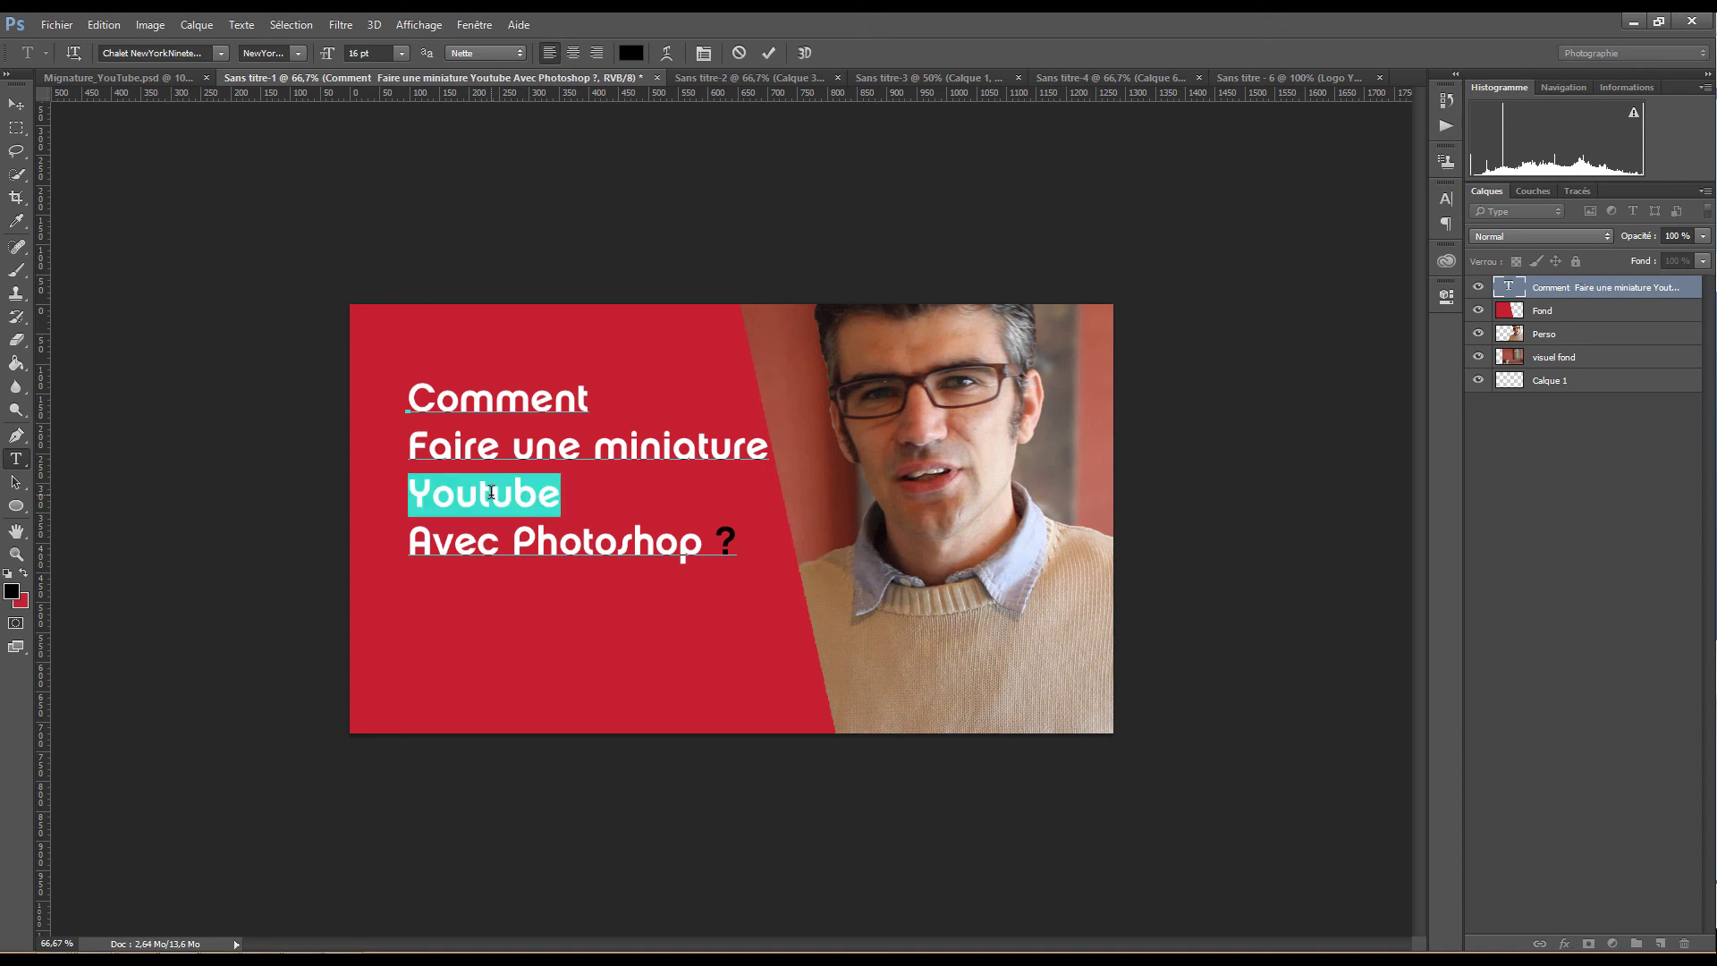
key("BackSpace")
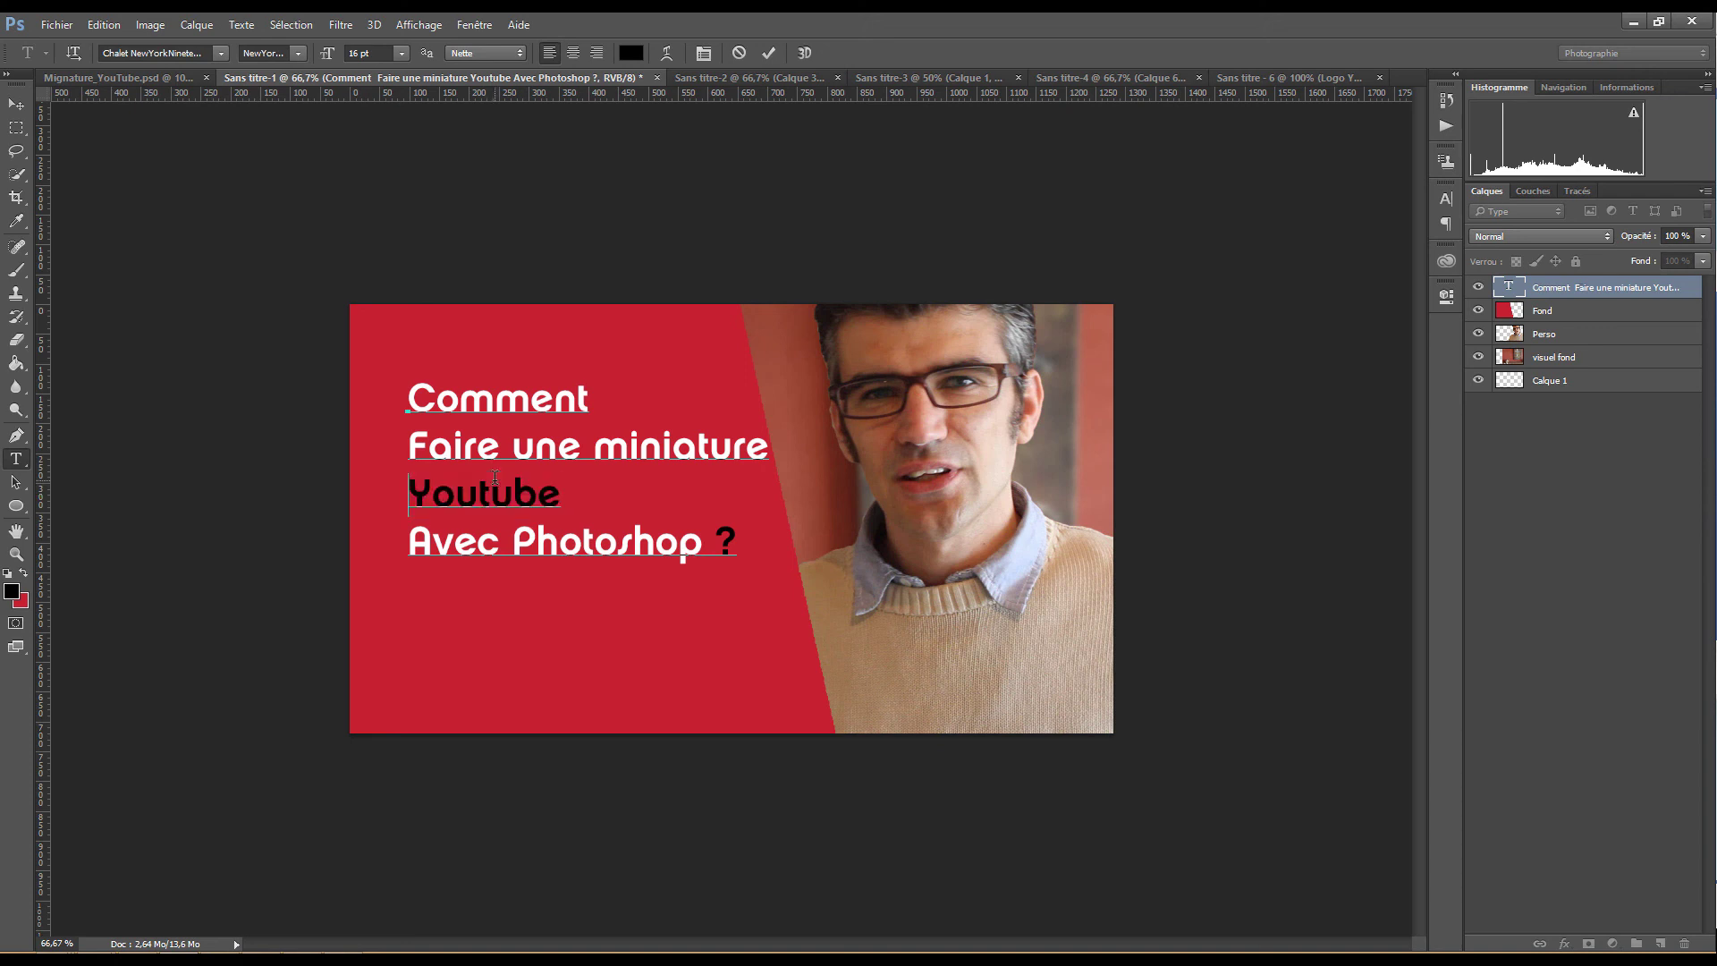
key("Return")
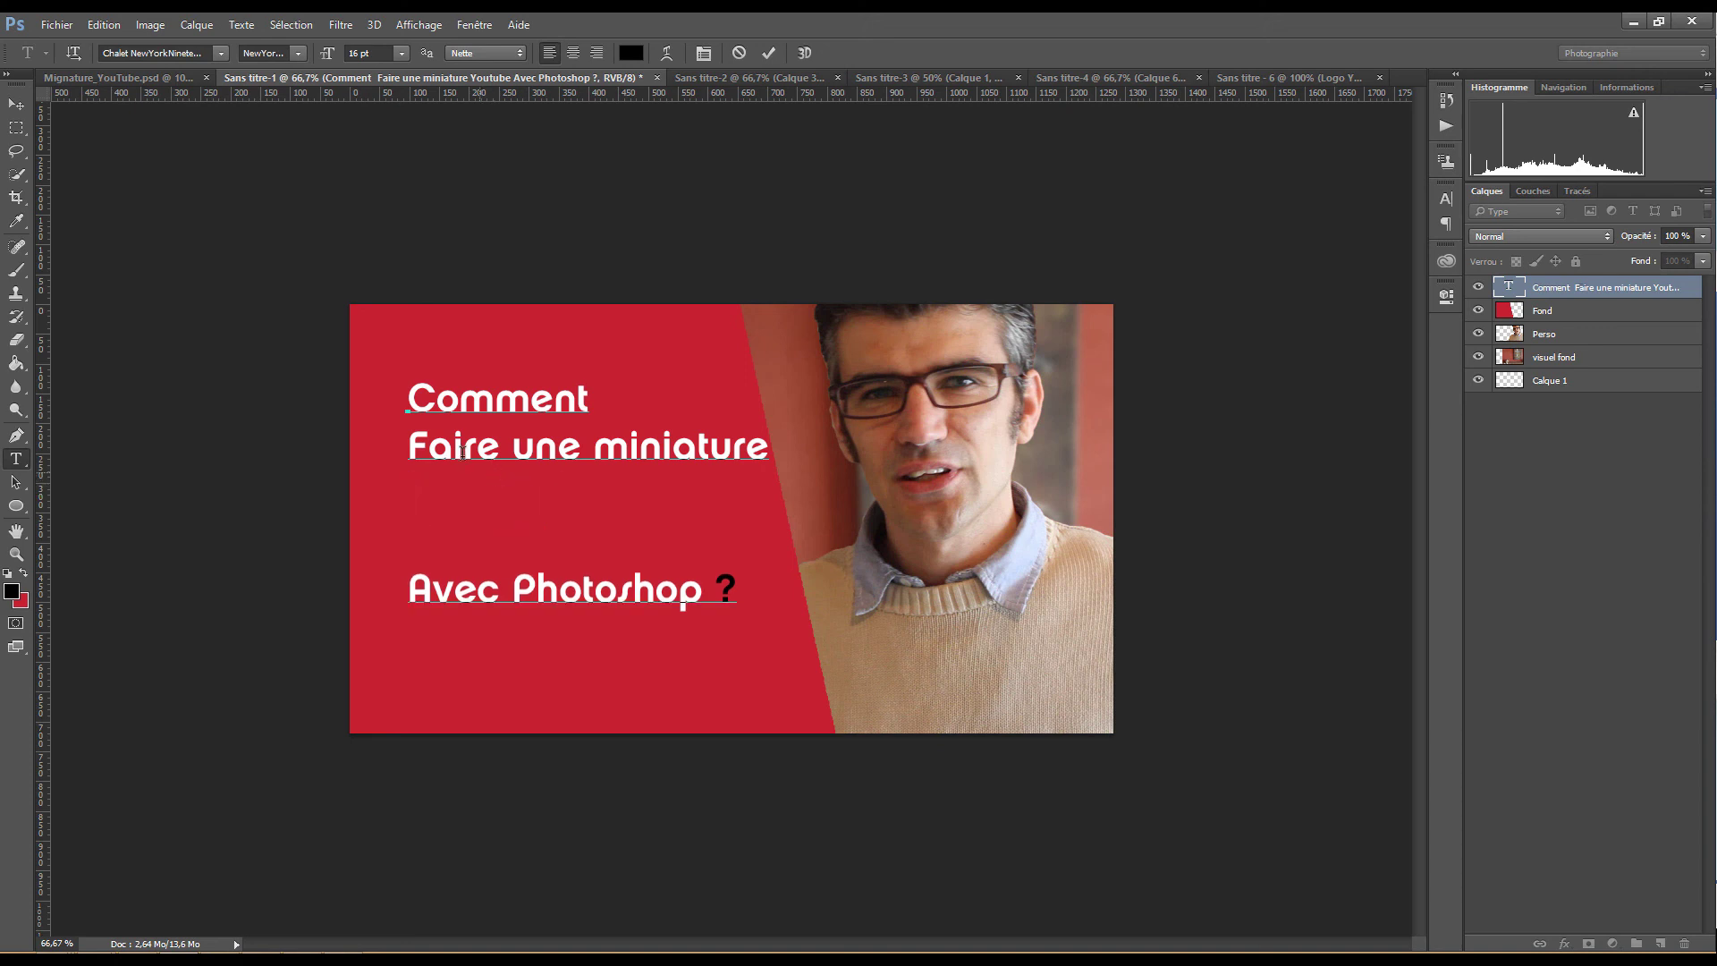
left_click(17, 128)
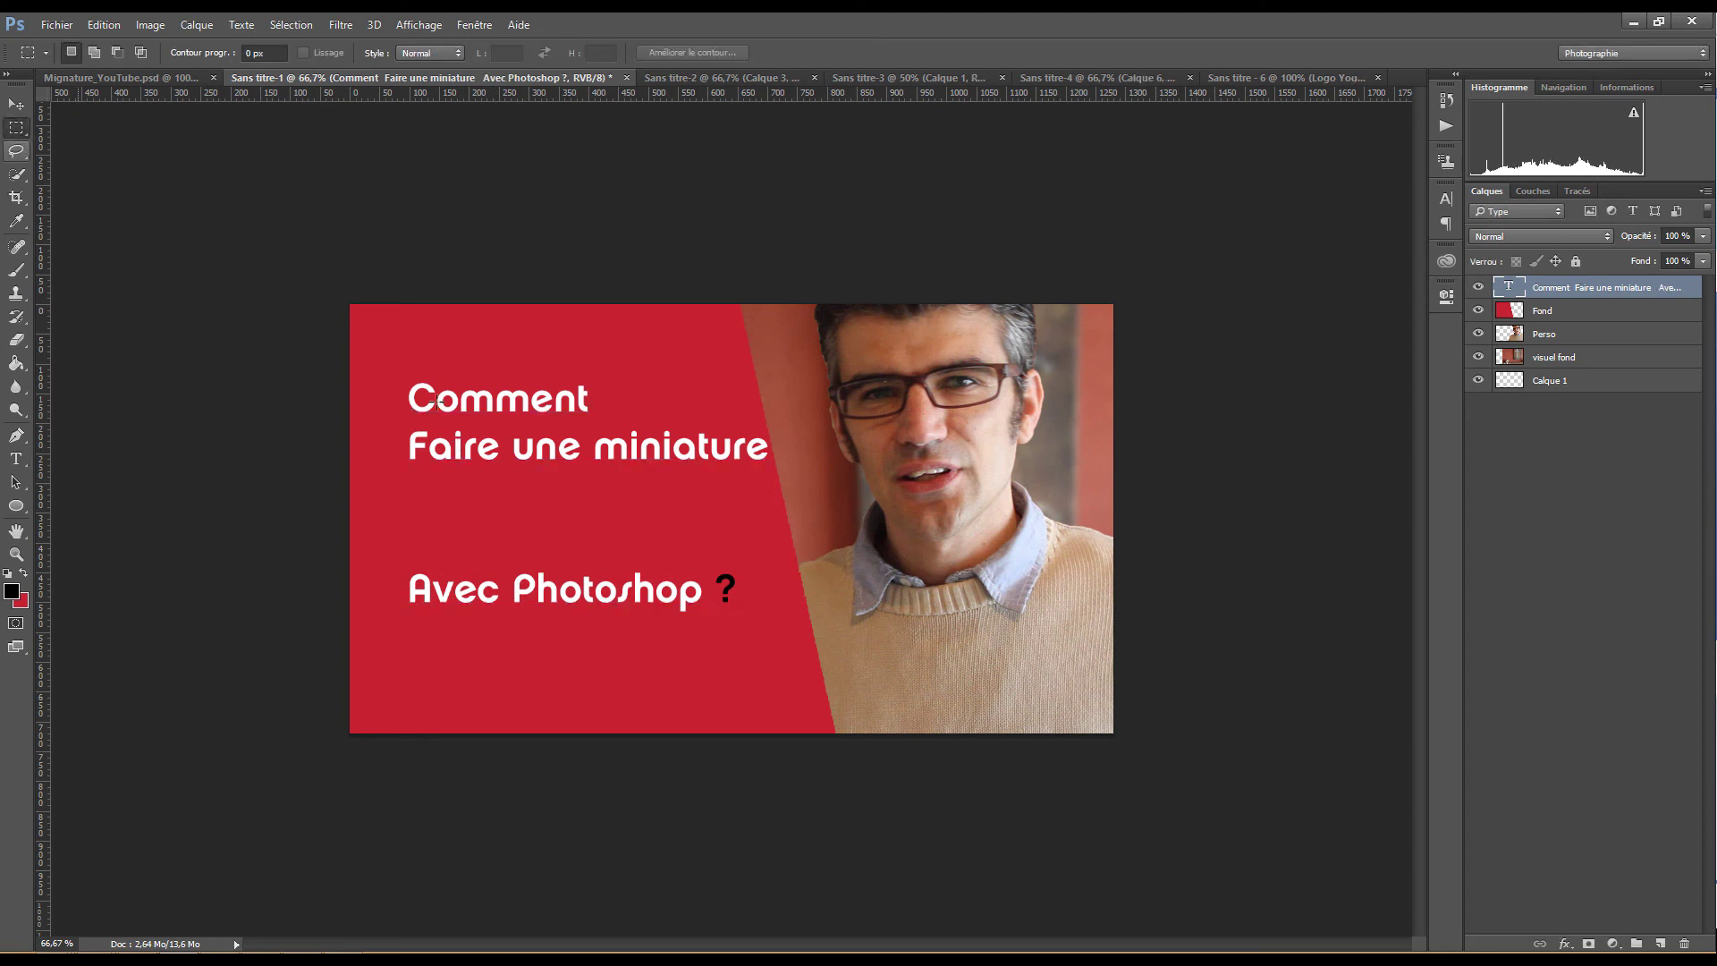
Duplicate the "Logo YouTUbe" layer from the Sans titre - 6 document into Sans titre-1 and return to Sans titre-1
left_click(1277, 79)
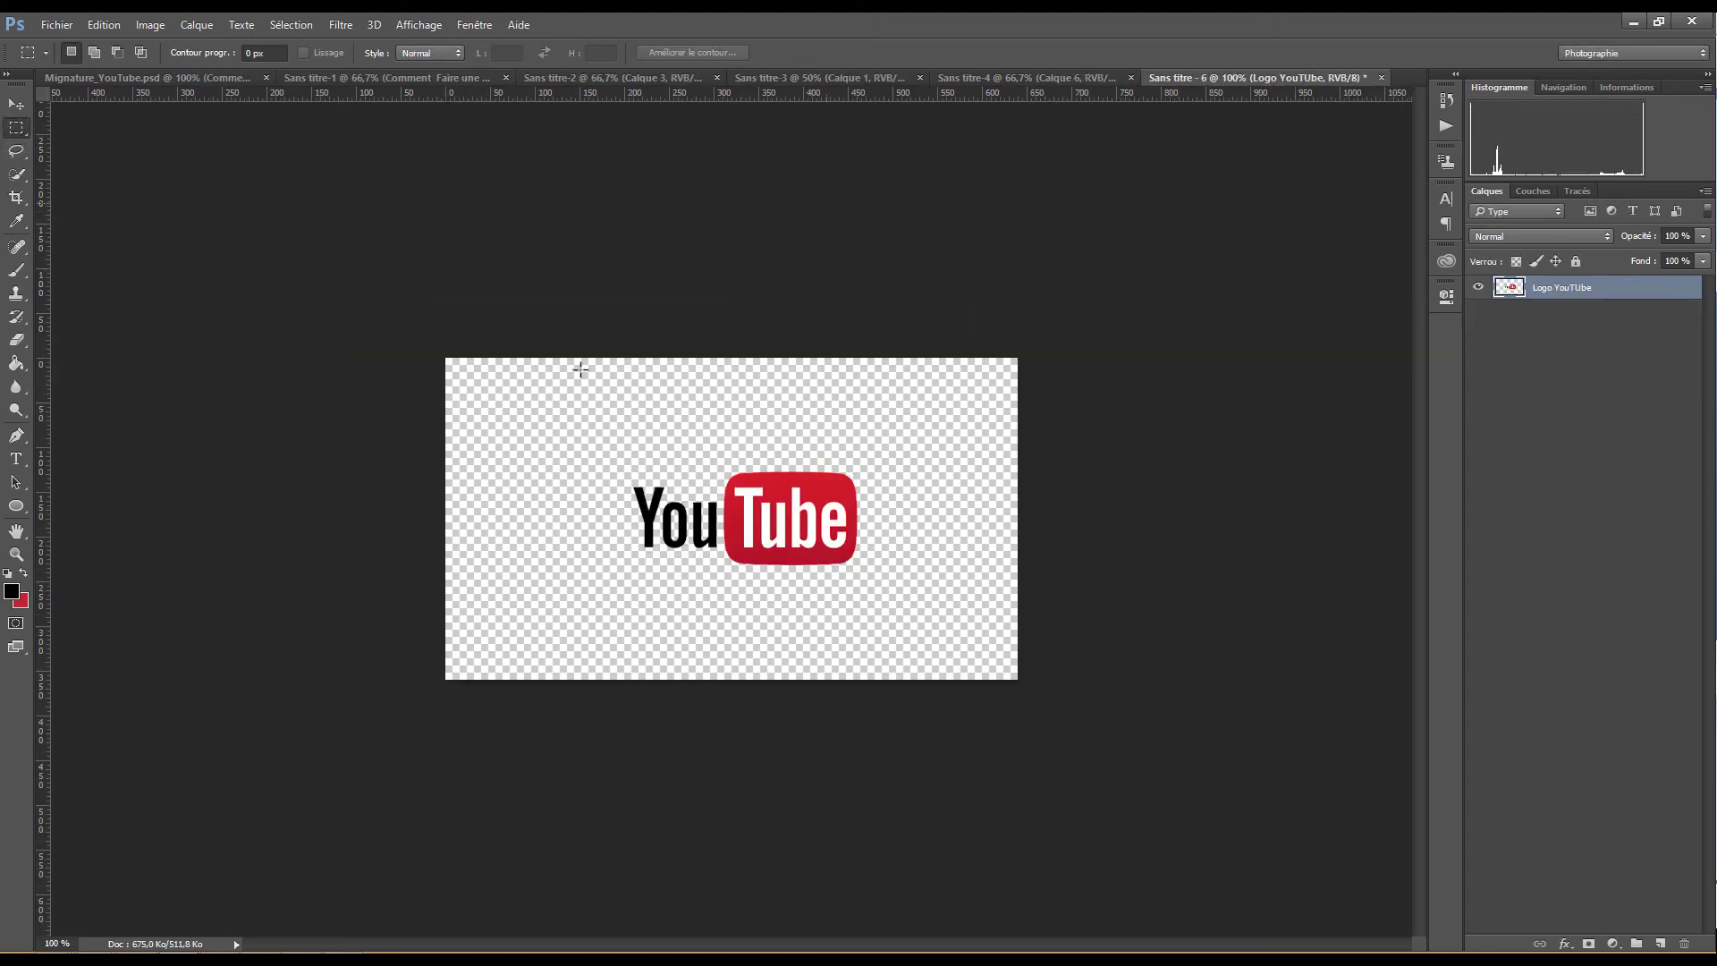
right_click(1549, 288)
left_click(1379, 288)
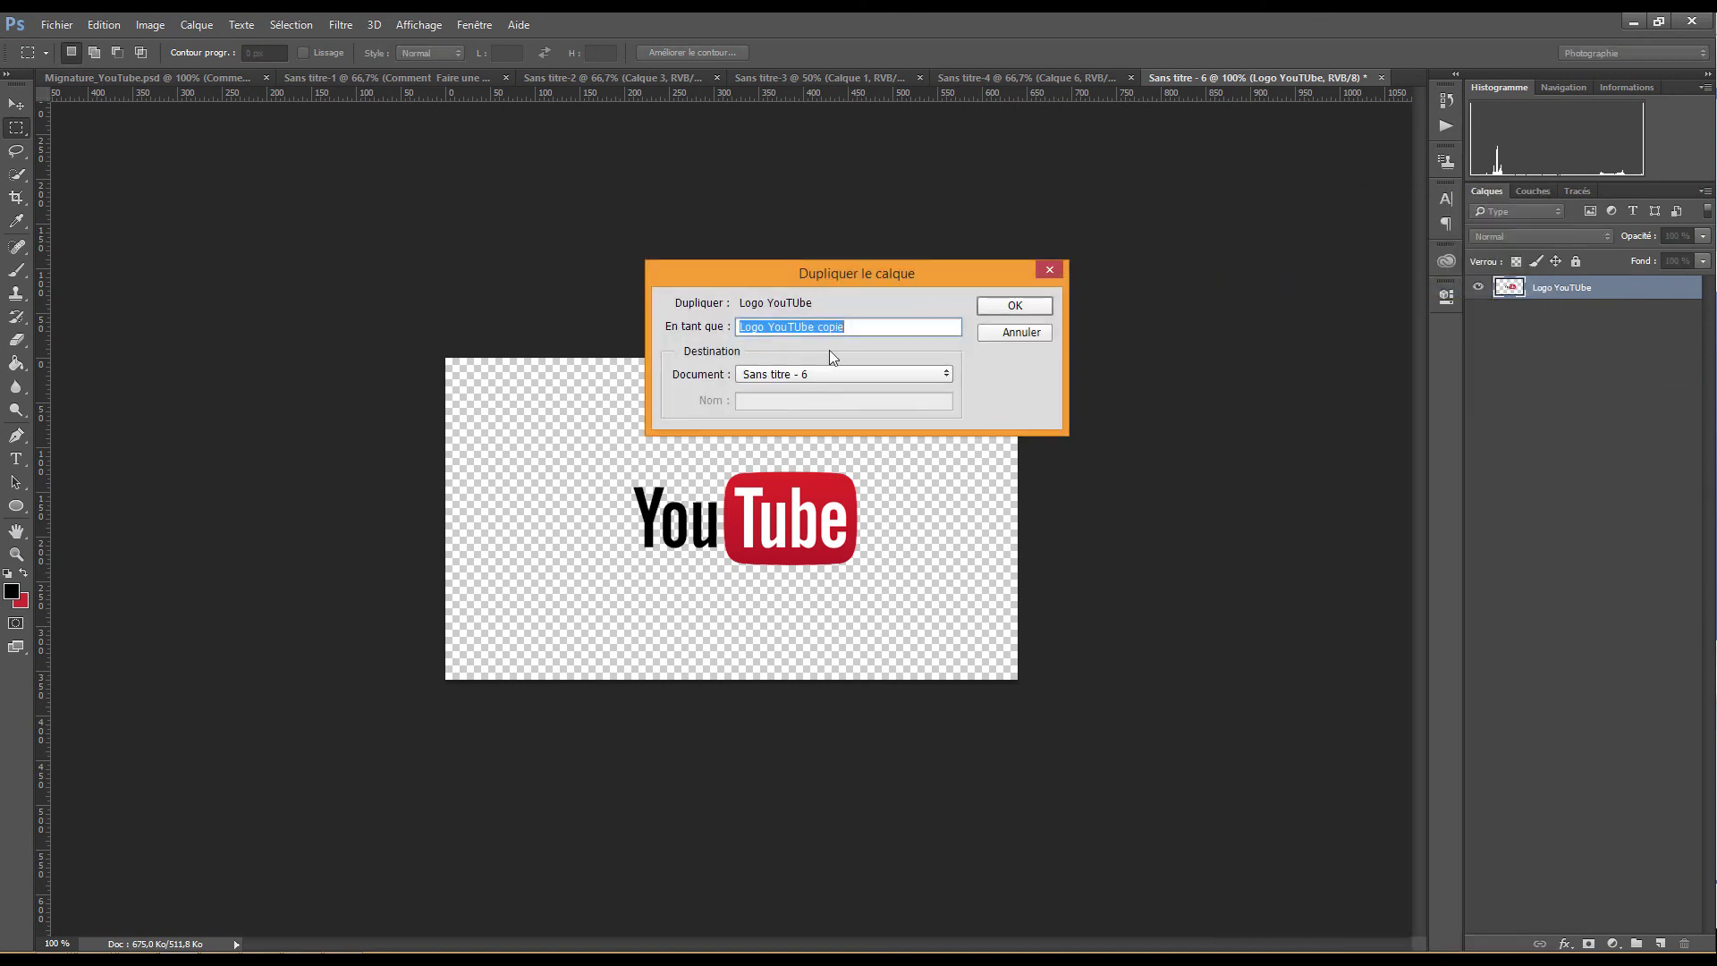
left_click(920, 373)
left_click(852, 399)
left_click(1015, 305)
left_click(394, 78)
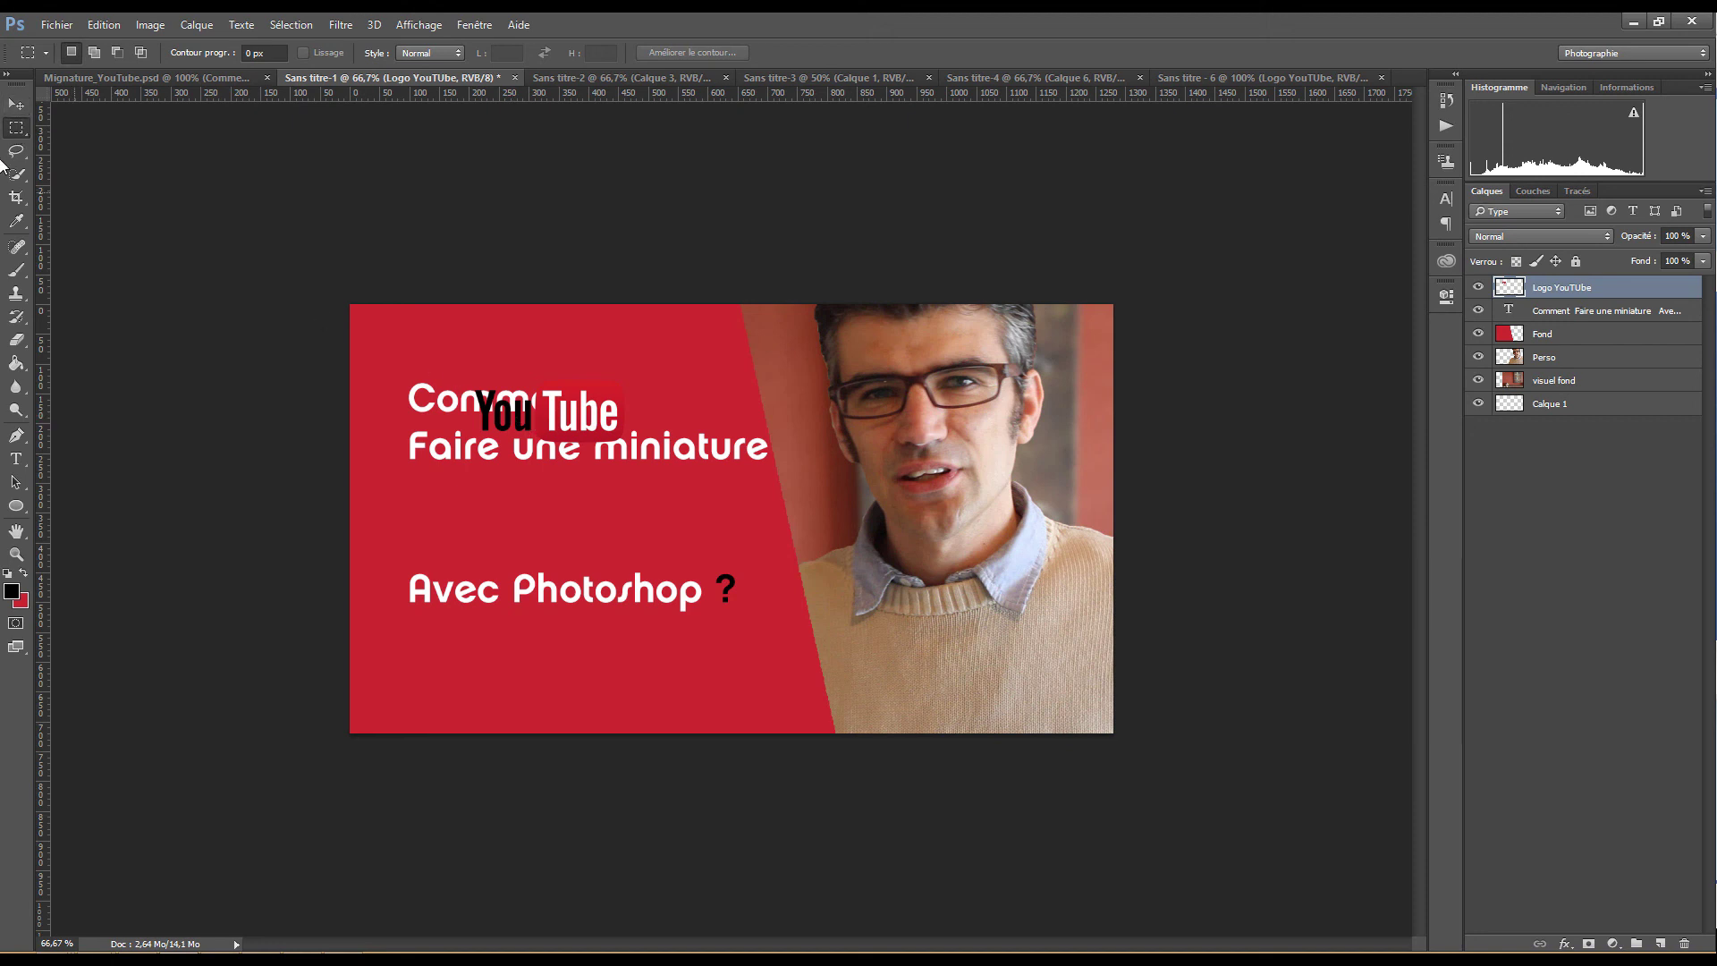
Move the YouTube logo into the gap between "Faire une miniature" and "Avec Photoshop", lined up with the text's left edge
left_click(16, 104)
left_click_drag(533, 416, 475, 514)
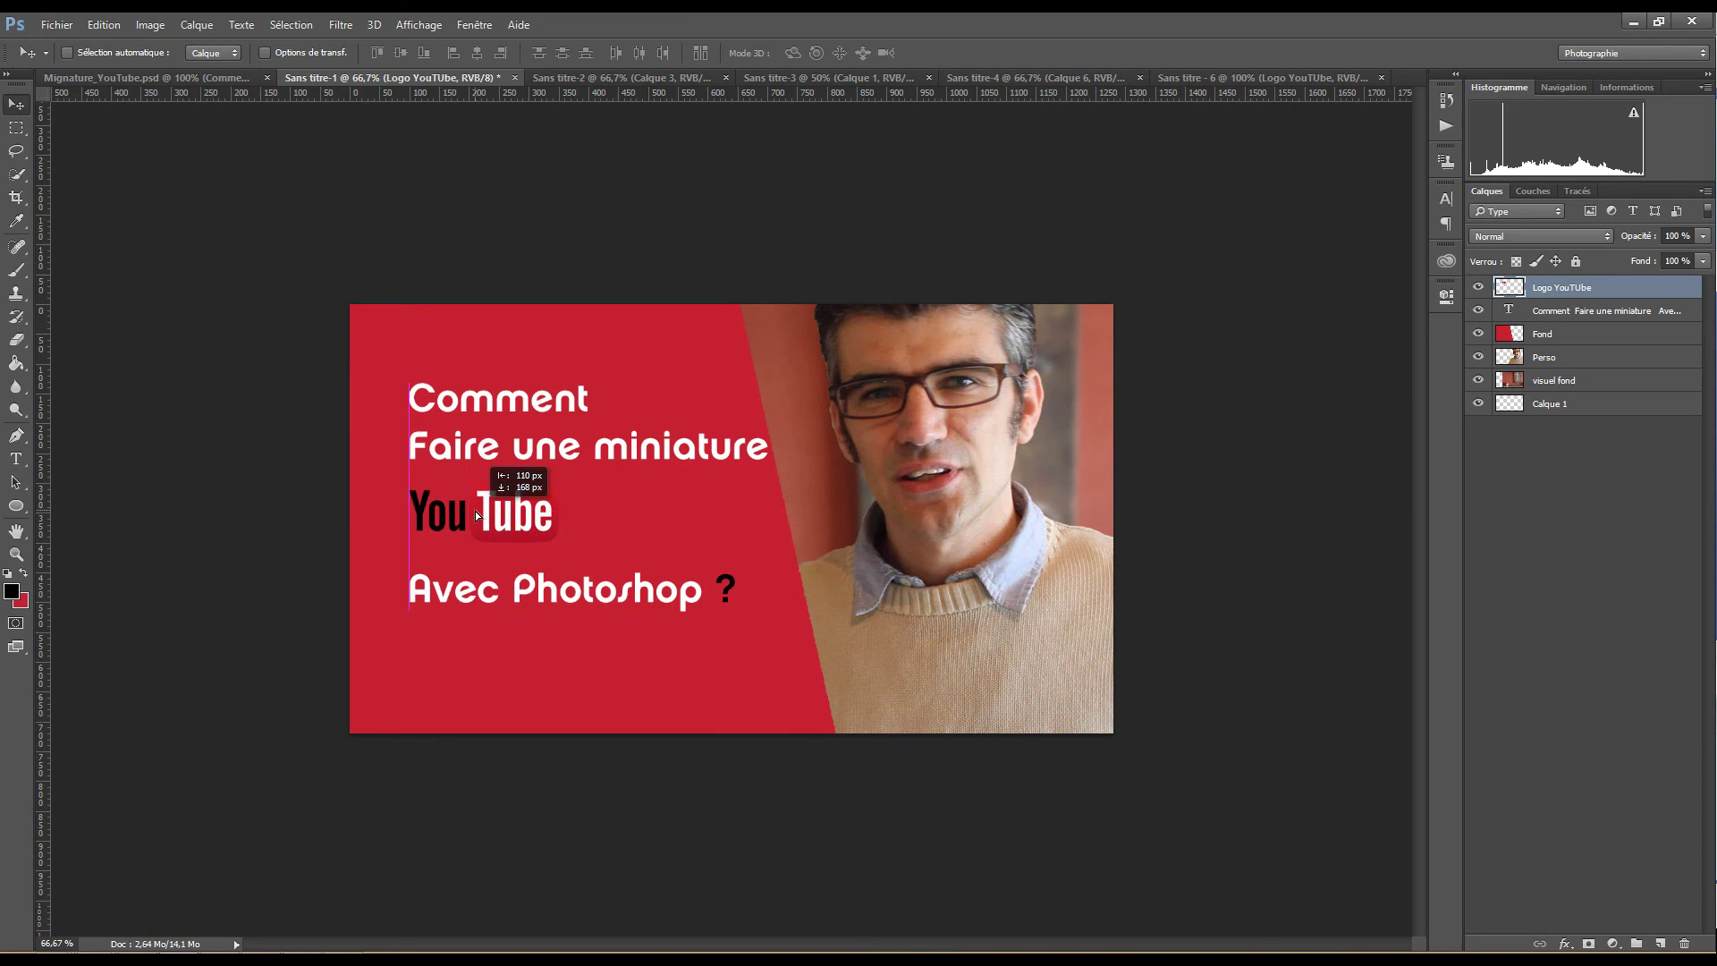
left_click_drag(475, 511, 475, 511)
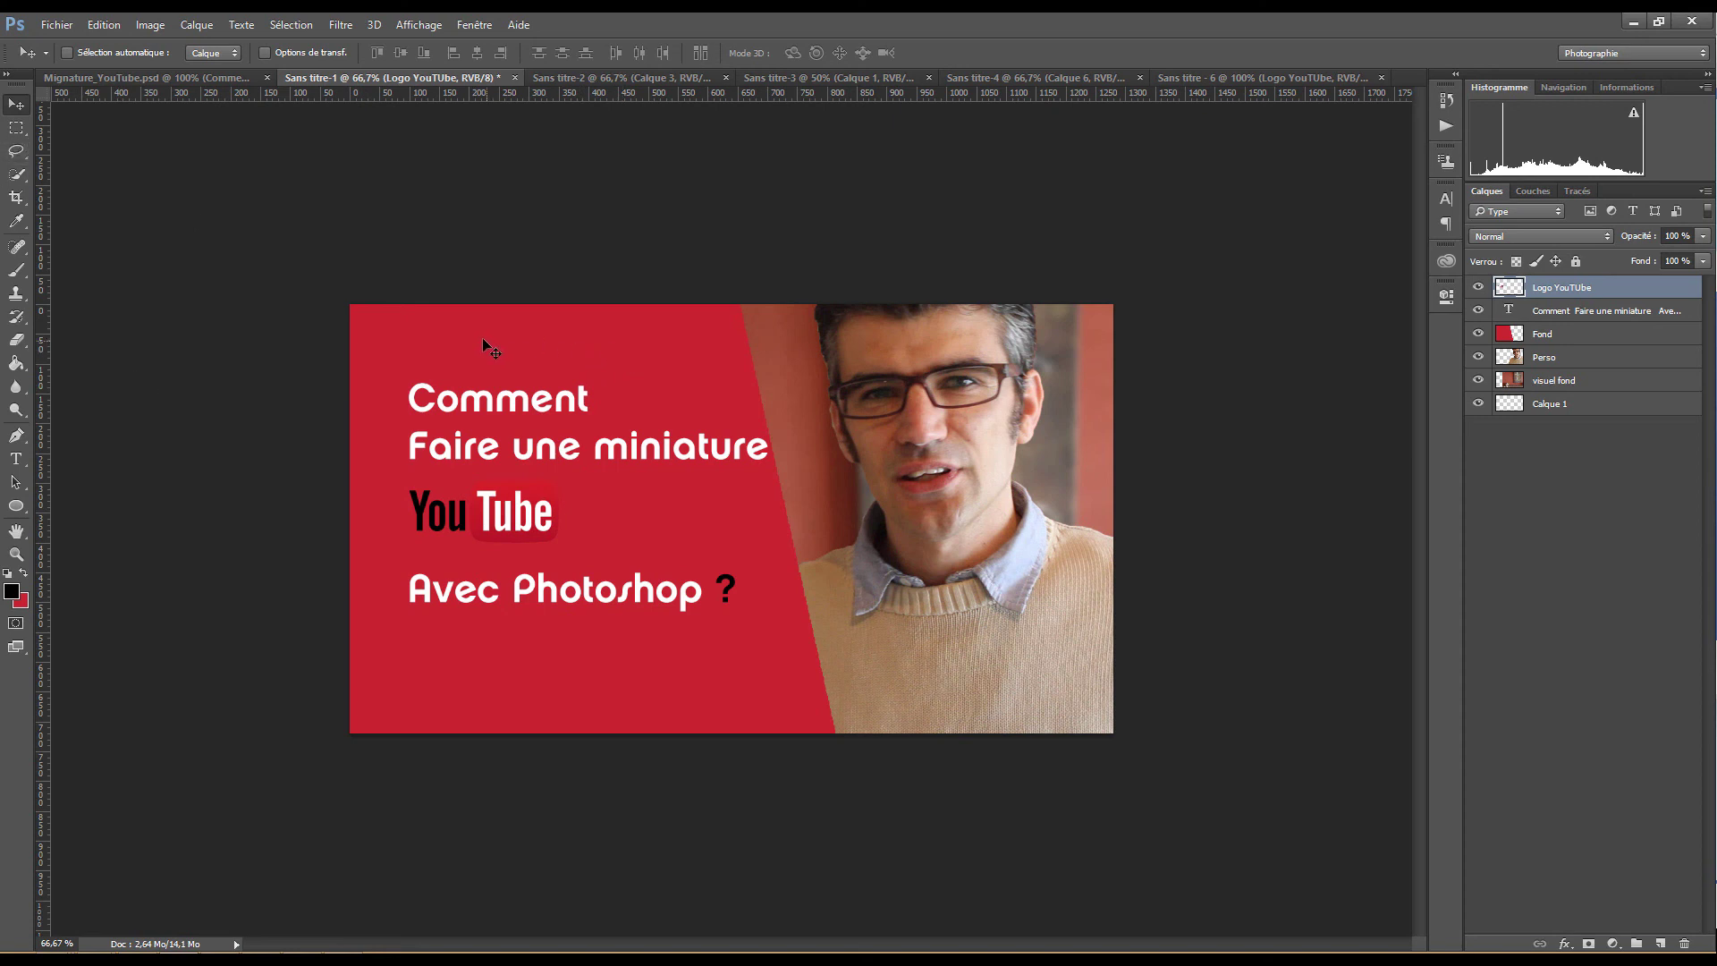
Select the full-height area spanning the red panel, center the logo vertically in it, and center the text layer vertically and horizontally
left_click(16, 128)
left_click_drag(351, 306, 834, 795)
left_click(834, 795)
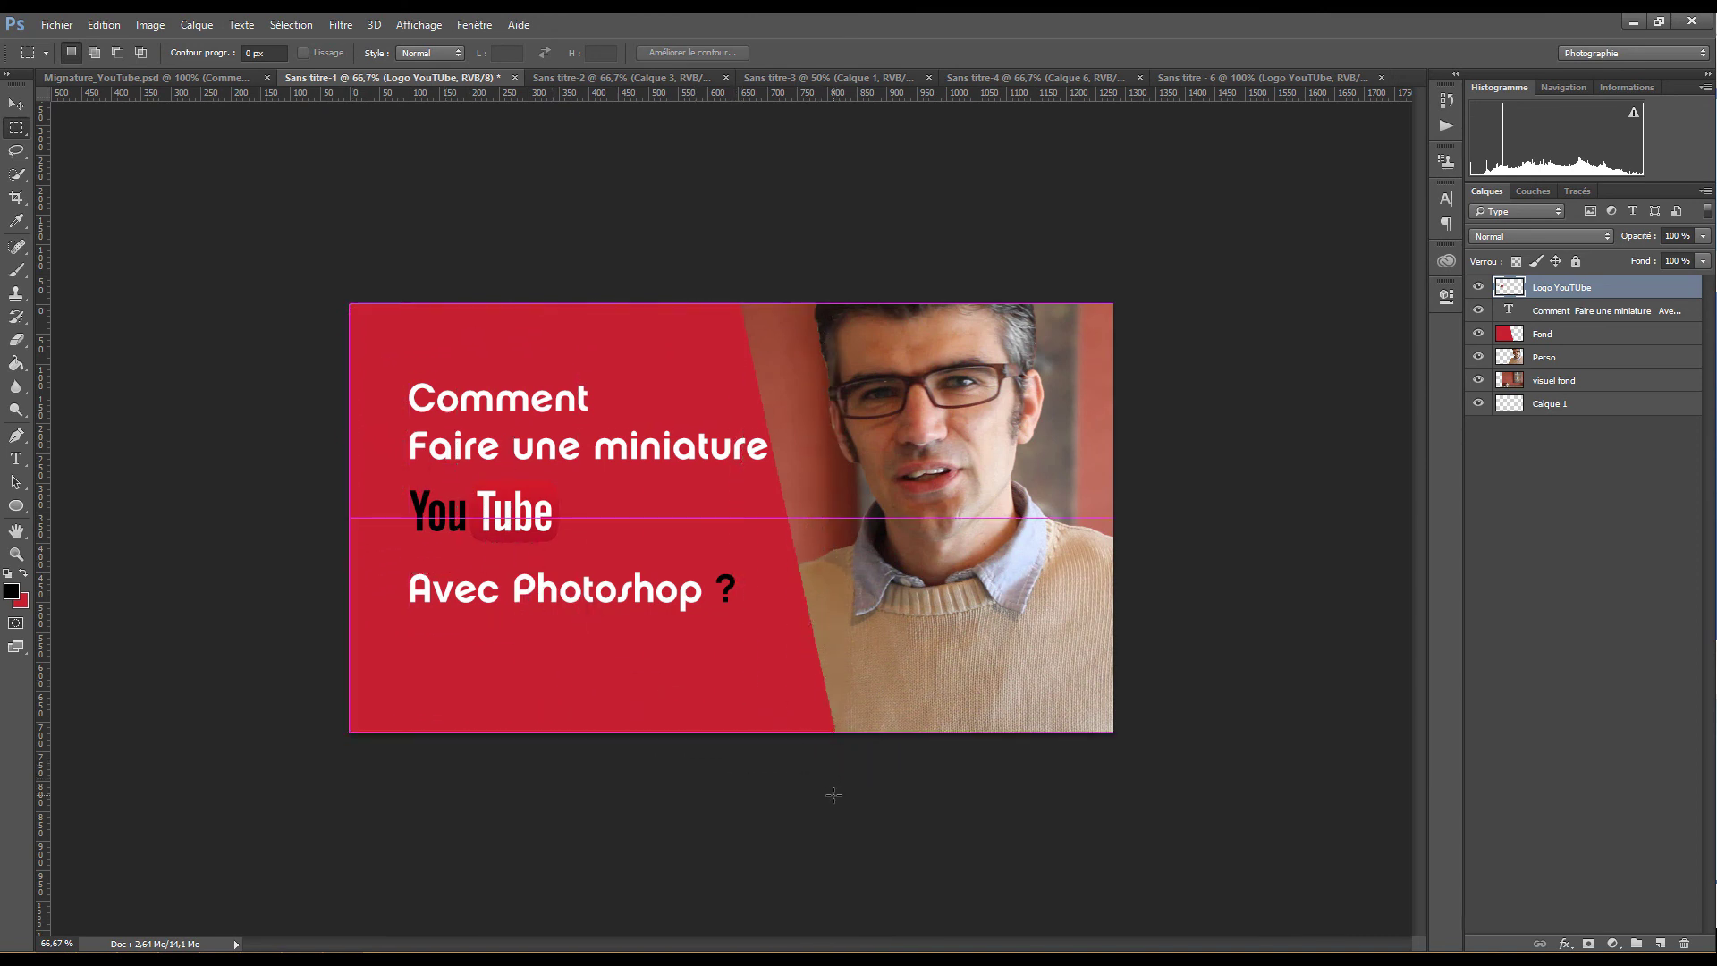
left_click(16, 104)
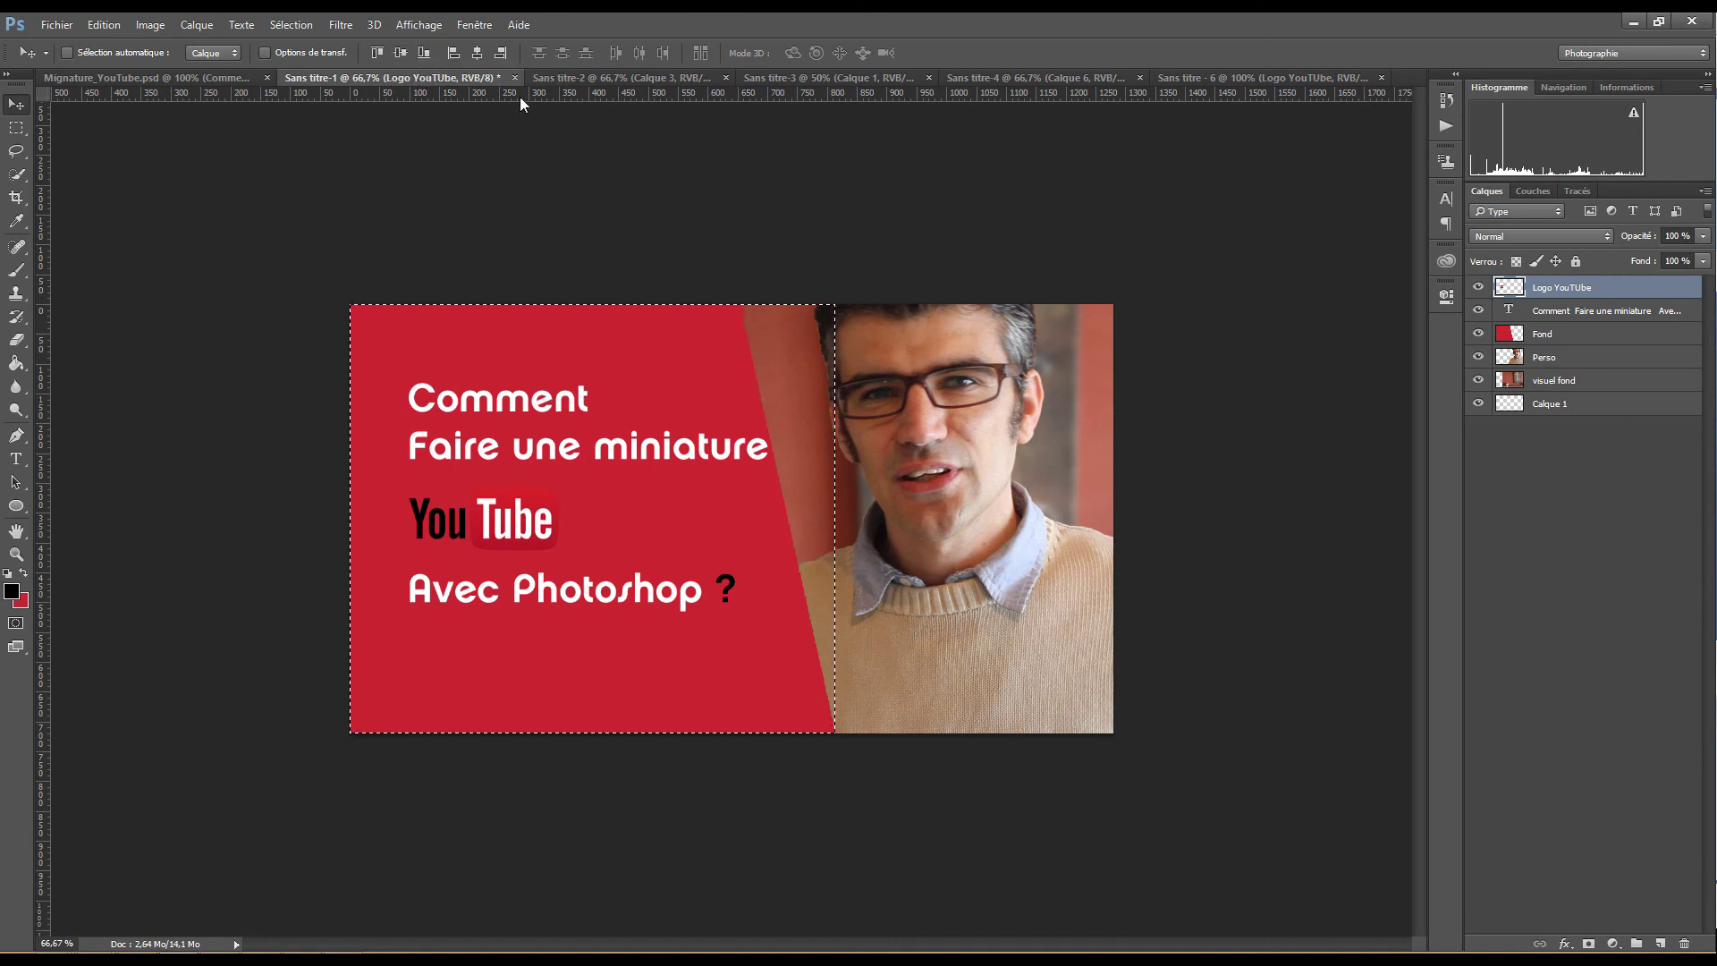
left_click(1567, 315)
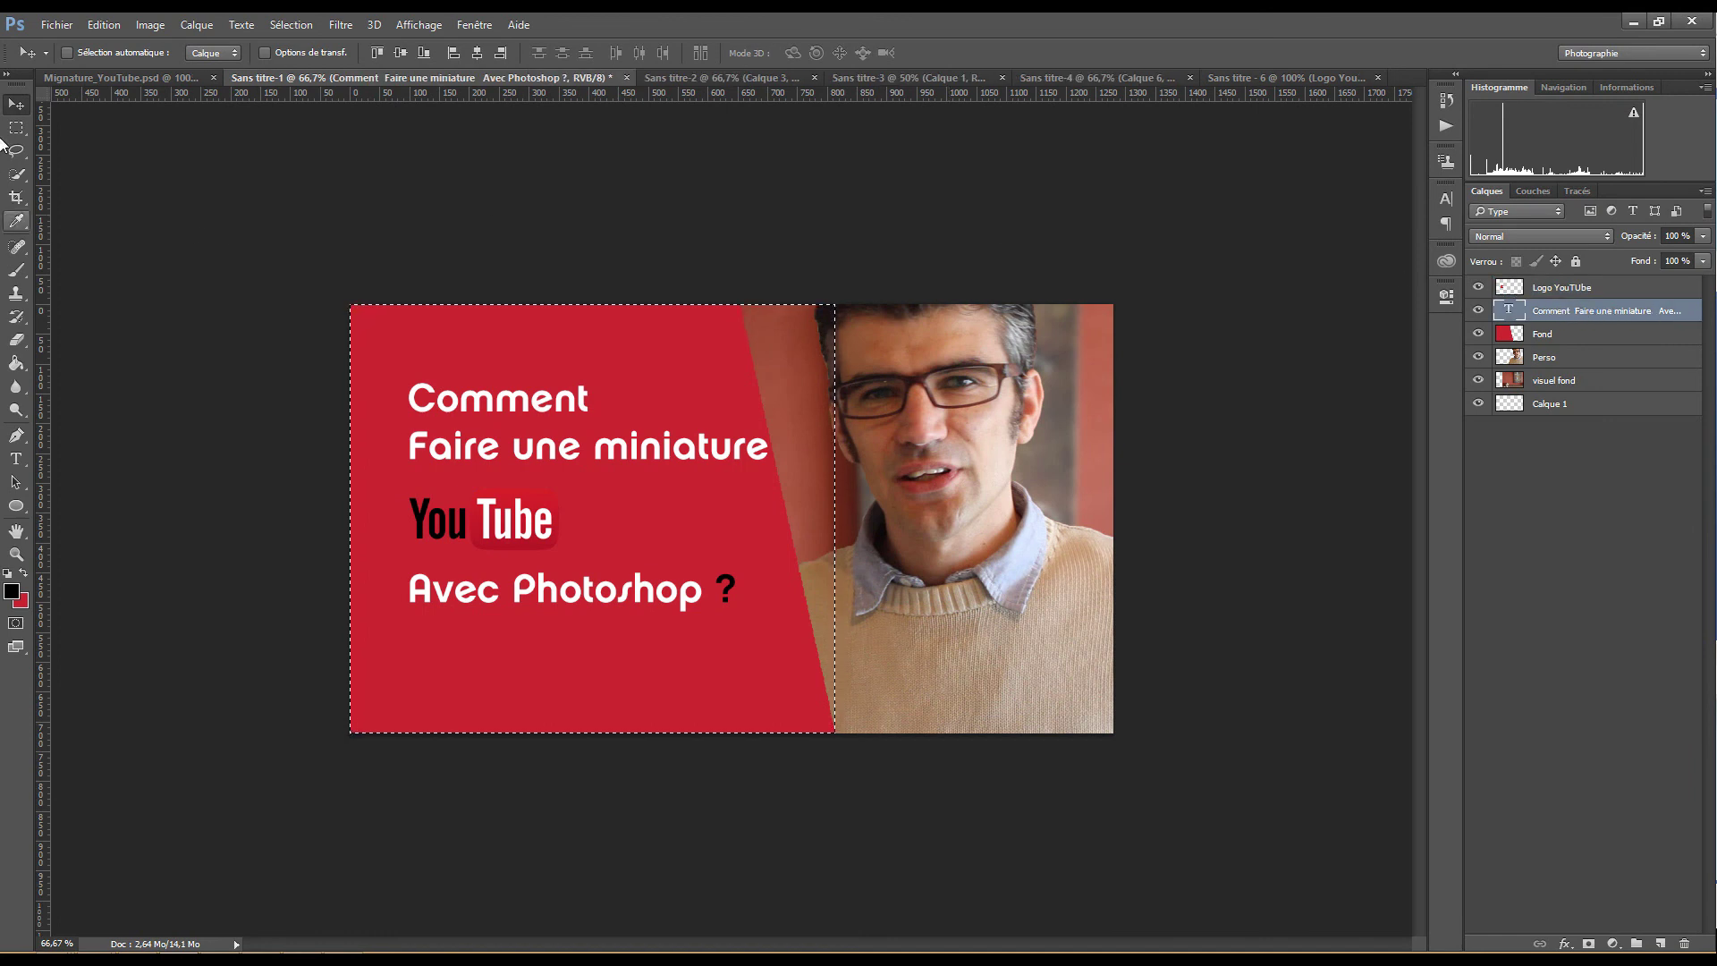
left_click(404, 51)
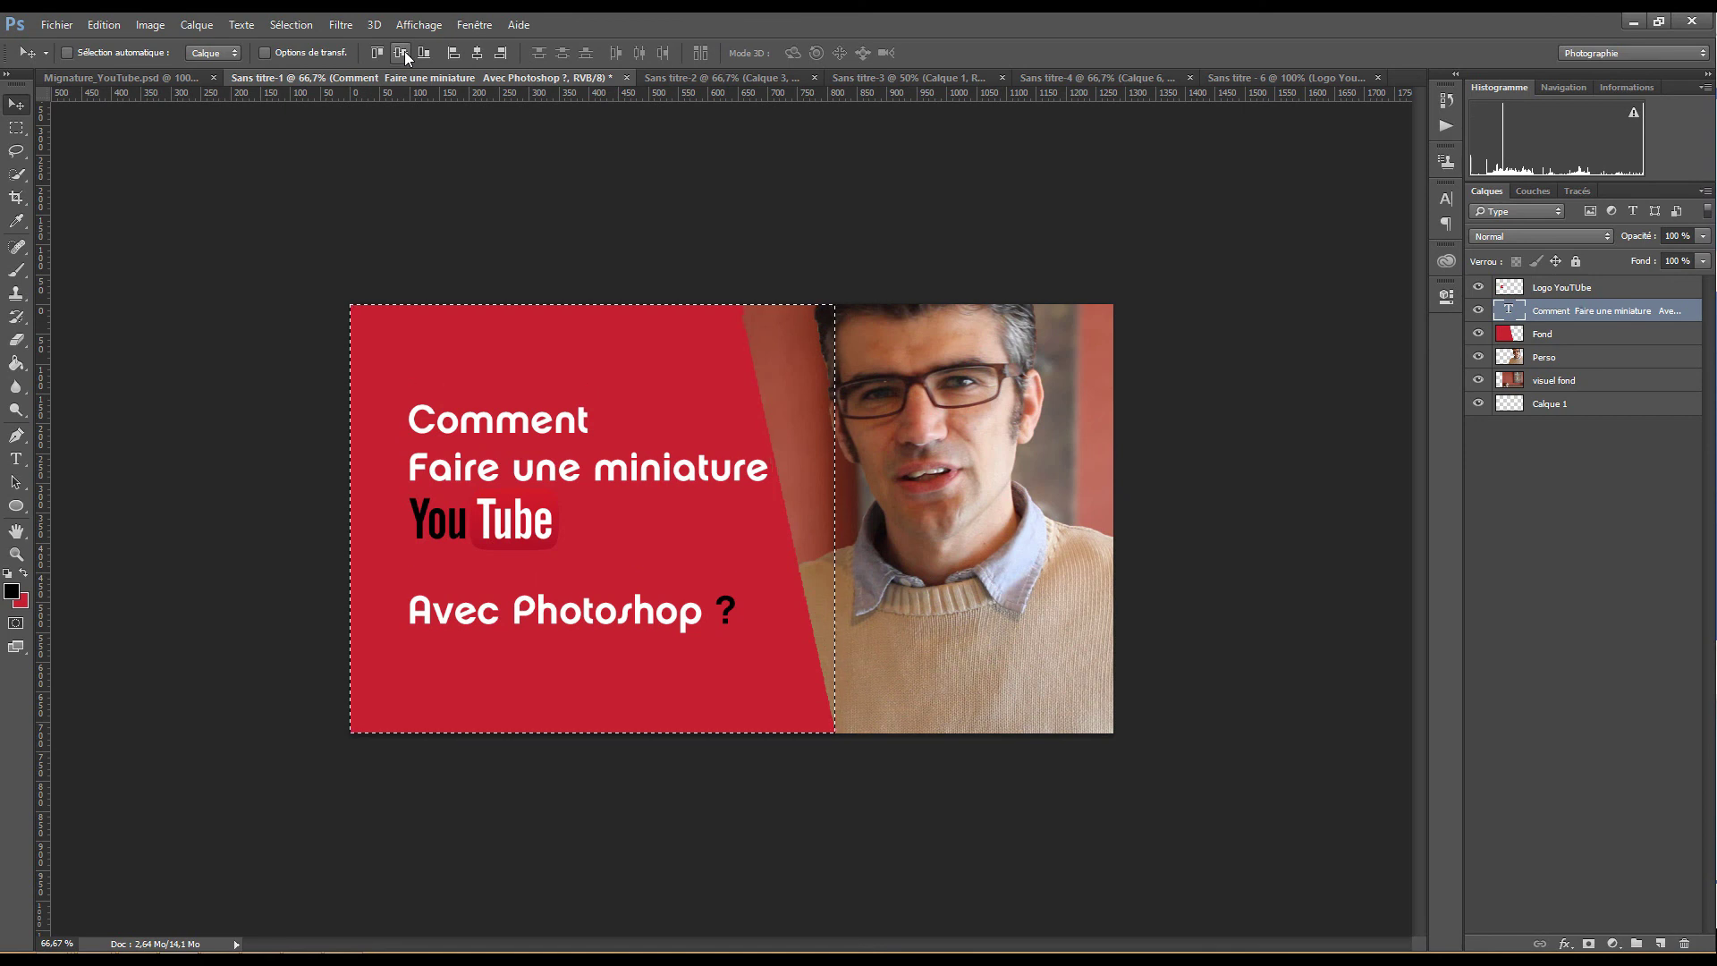
left_click(479, 55)
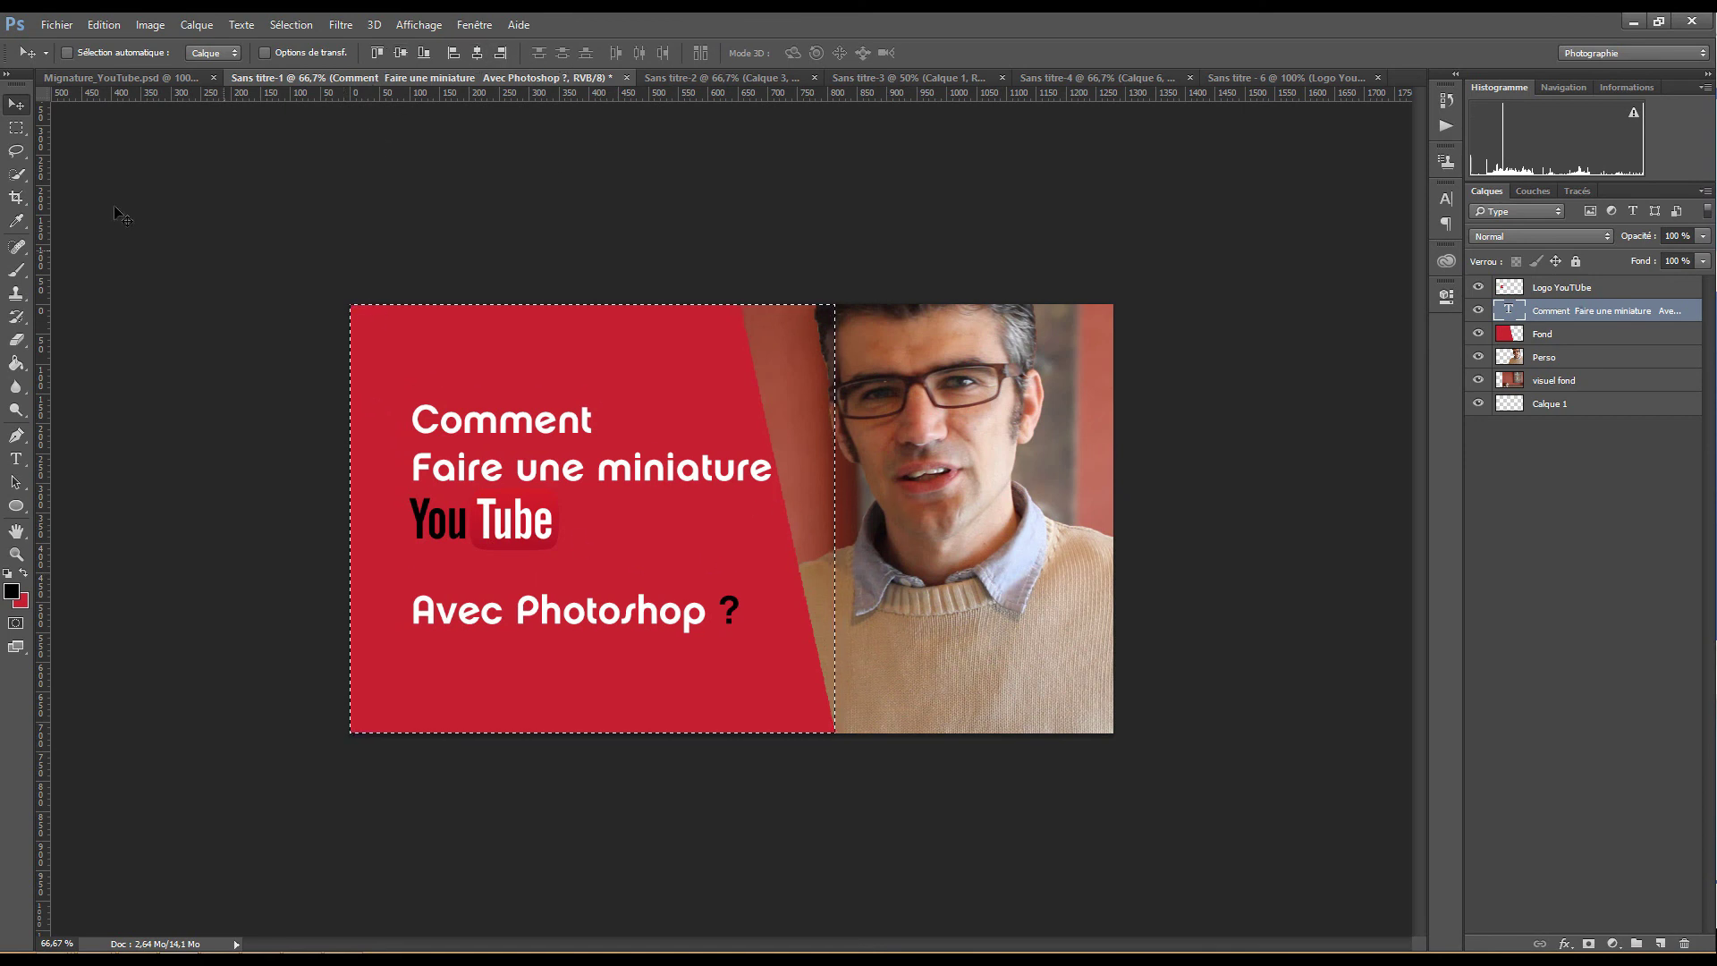
Reselect a full-height area about 711 px wide from the canvas's left edge and center the text layer horizontally in it
left_click(16, 128)
left_click(403, 335)
left_click_drag(349, 304, 775, 752)
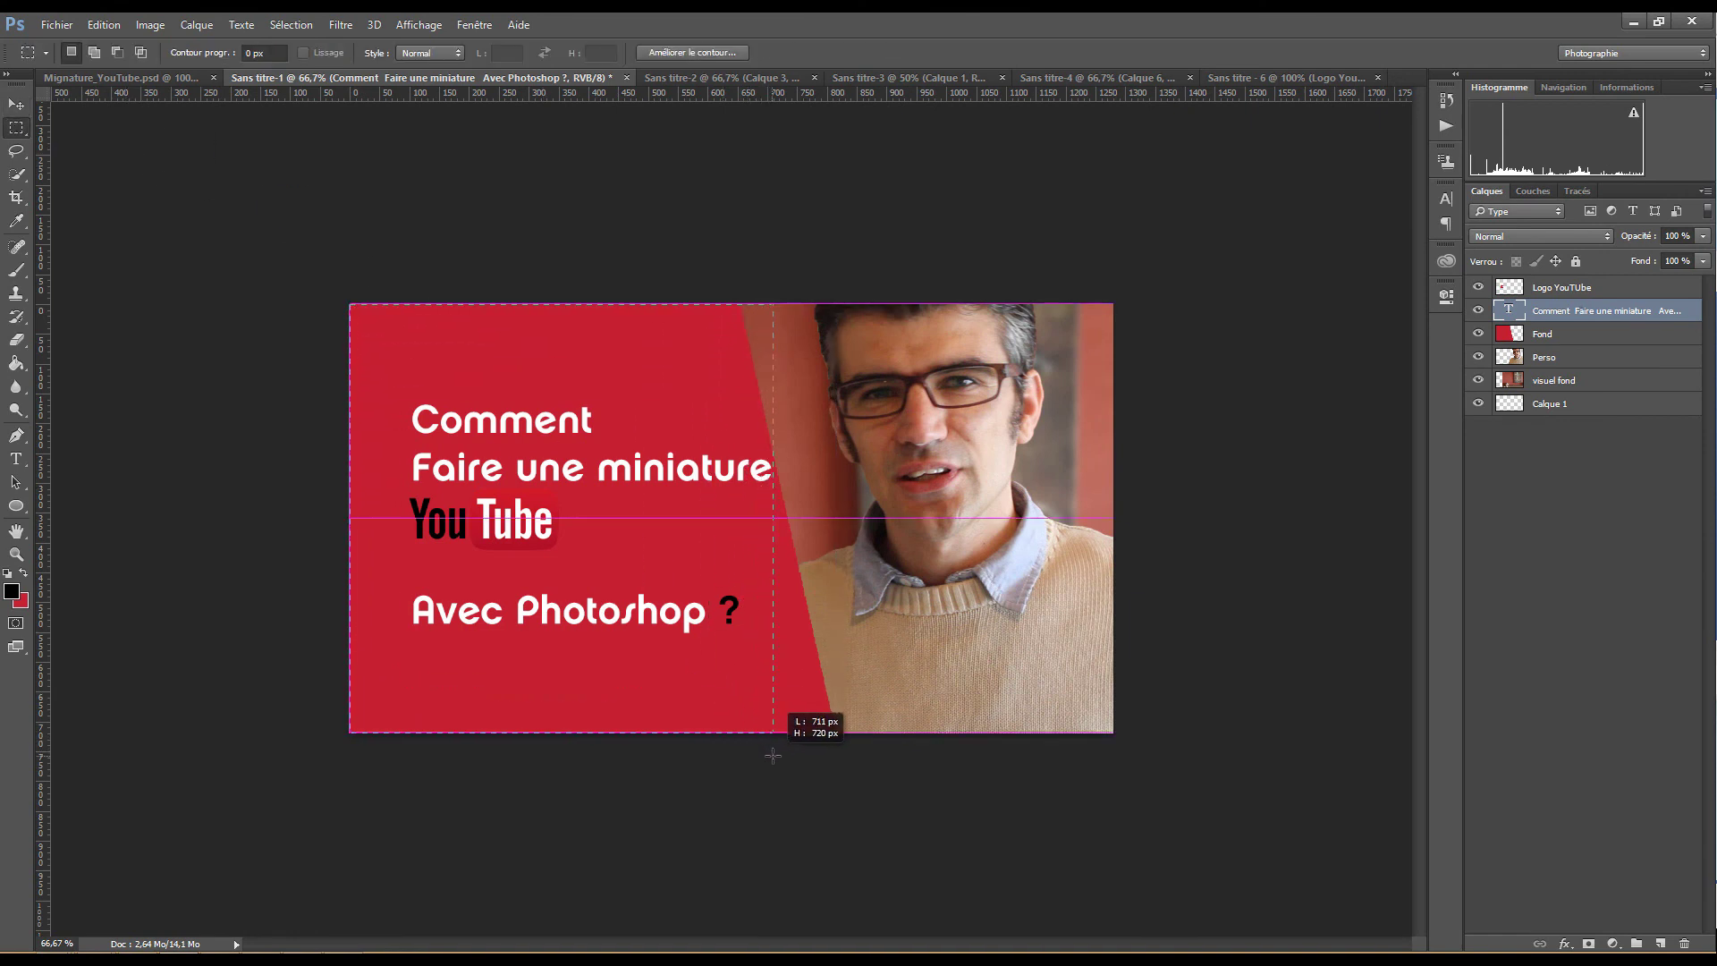
left_click(16, 103)
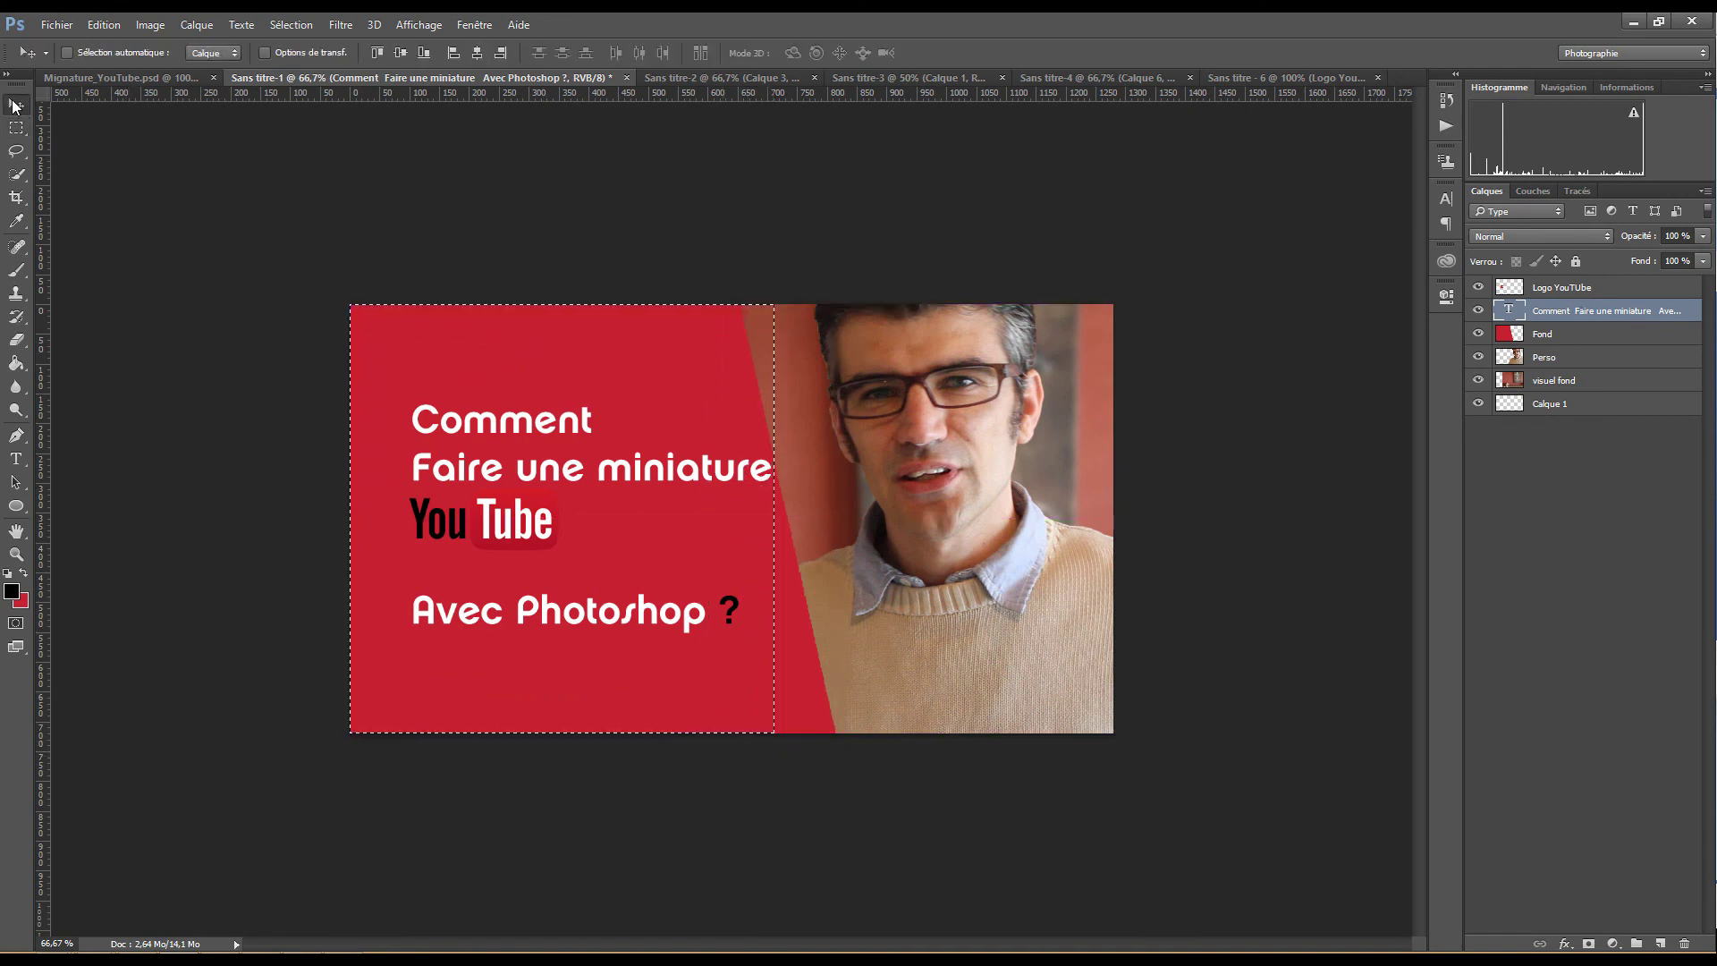
left_click(478, 53)
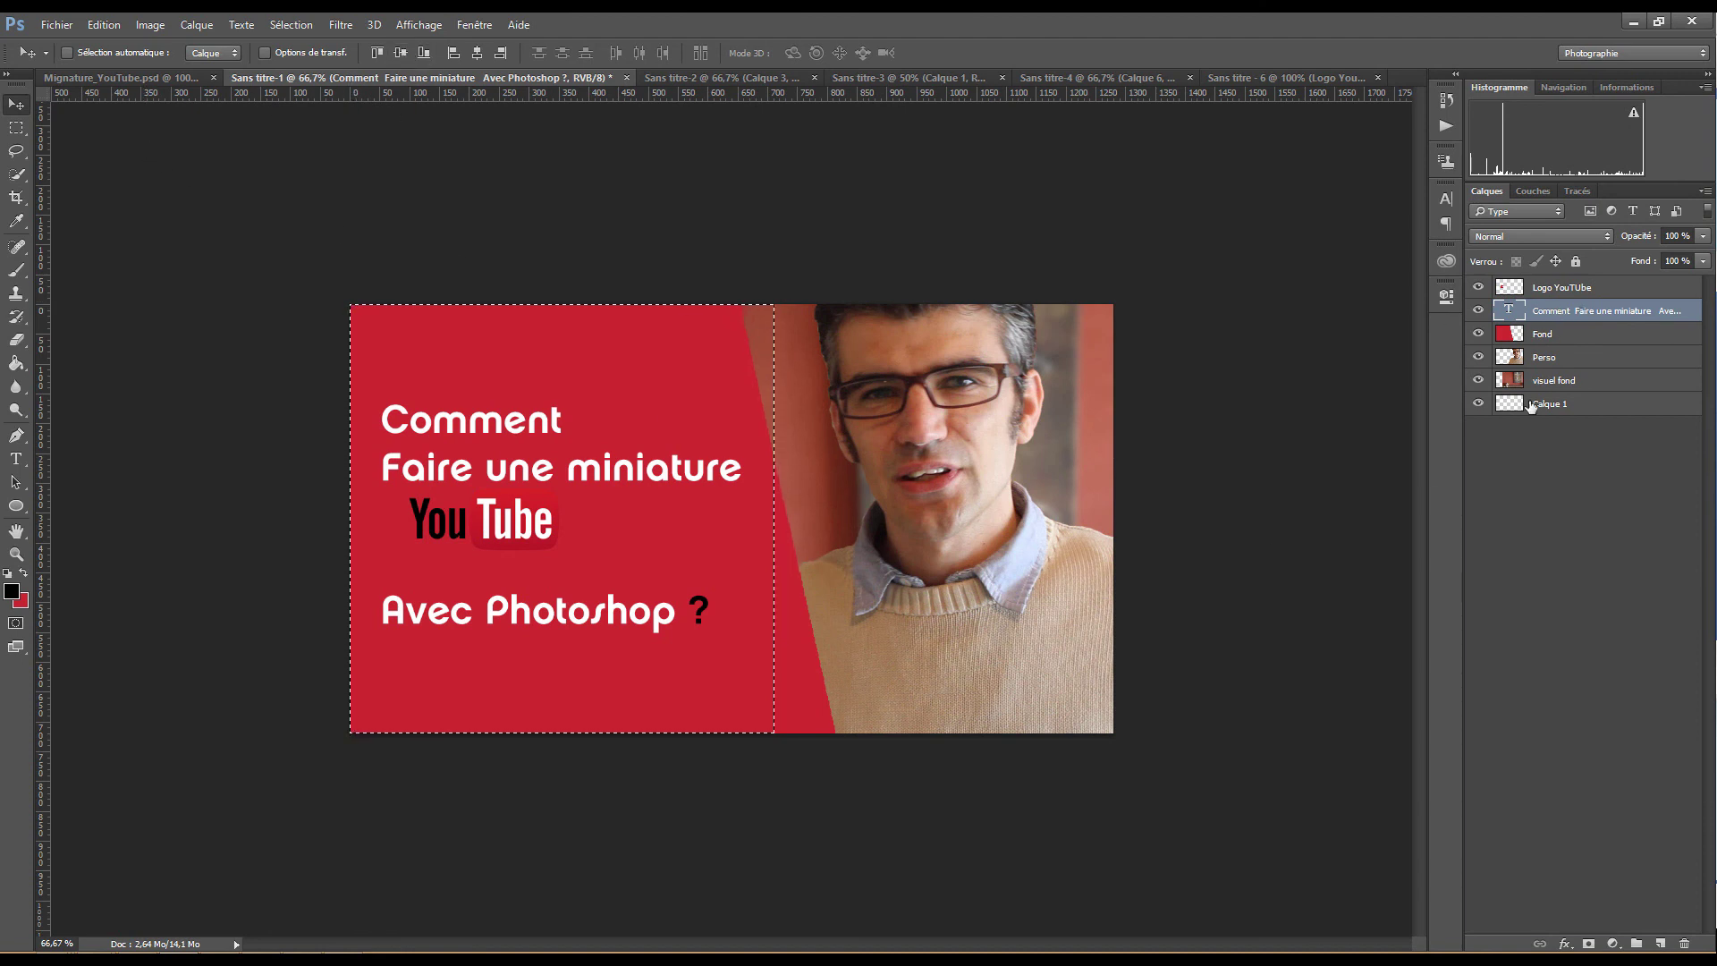
Select the area between the "Faire une miniature" and "Avec Photoshop" lines and center the logo layer vertically in it
left_click(1548, 292)
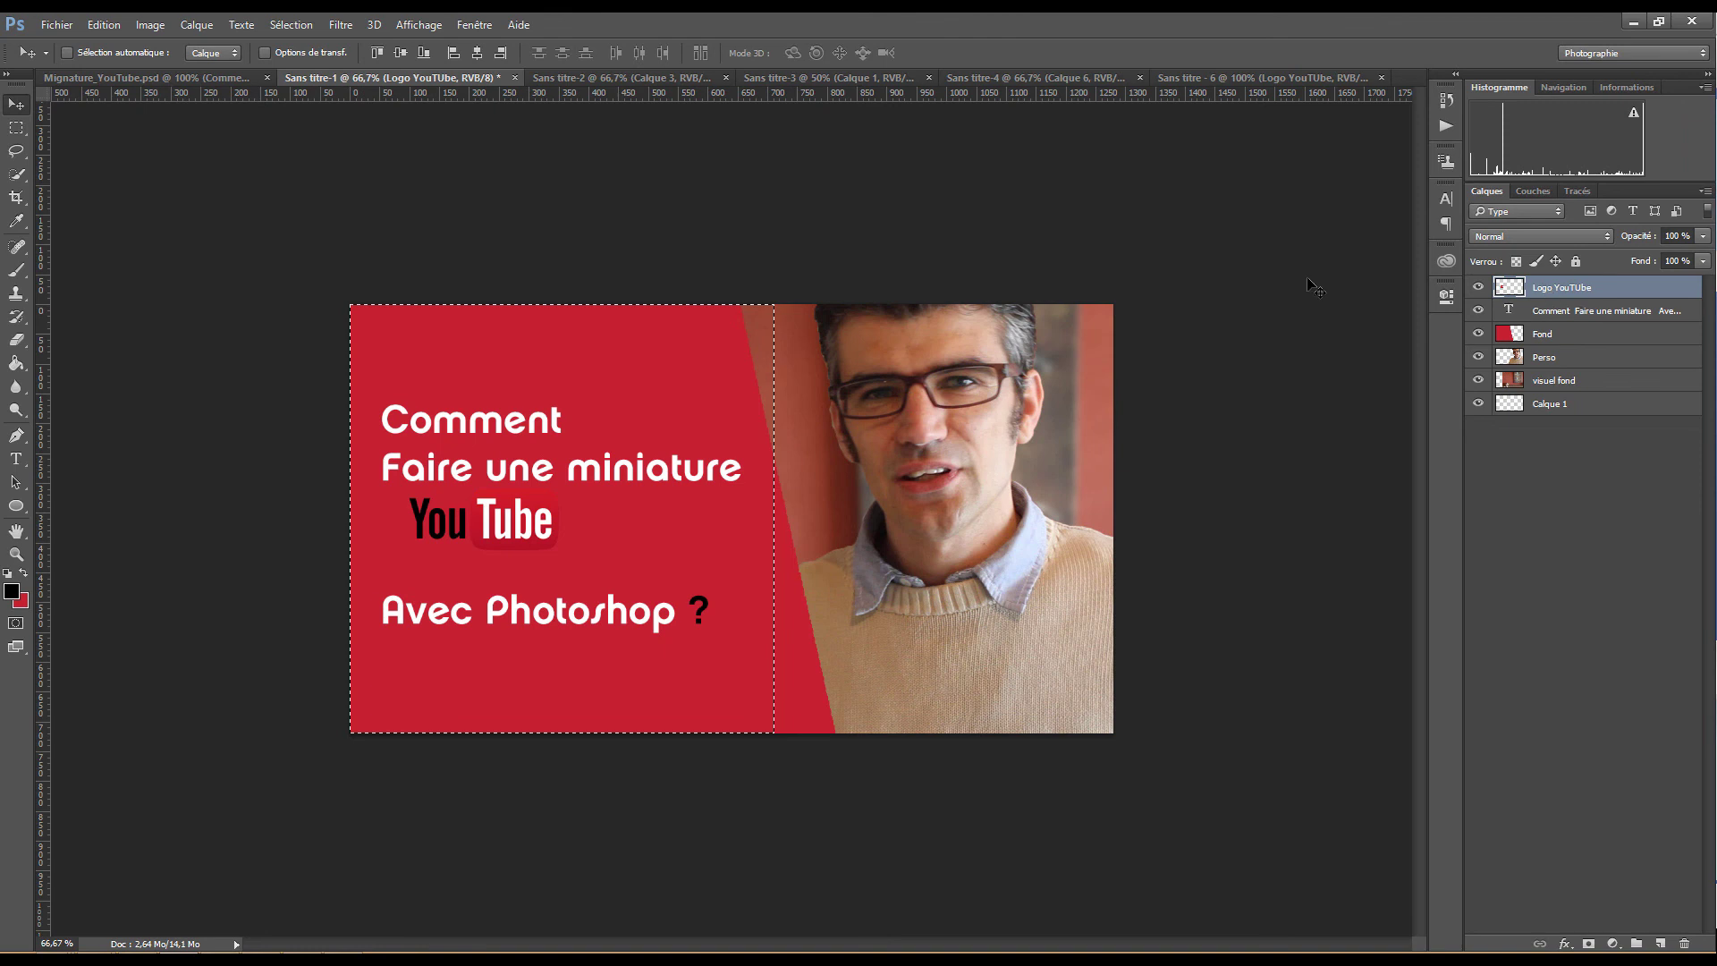
key("m")
left_click(268, 267)
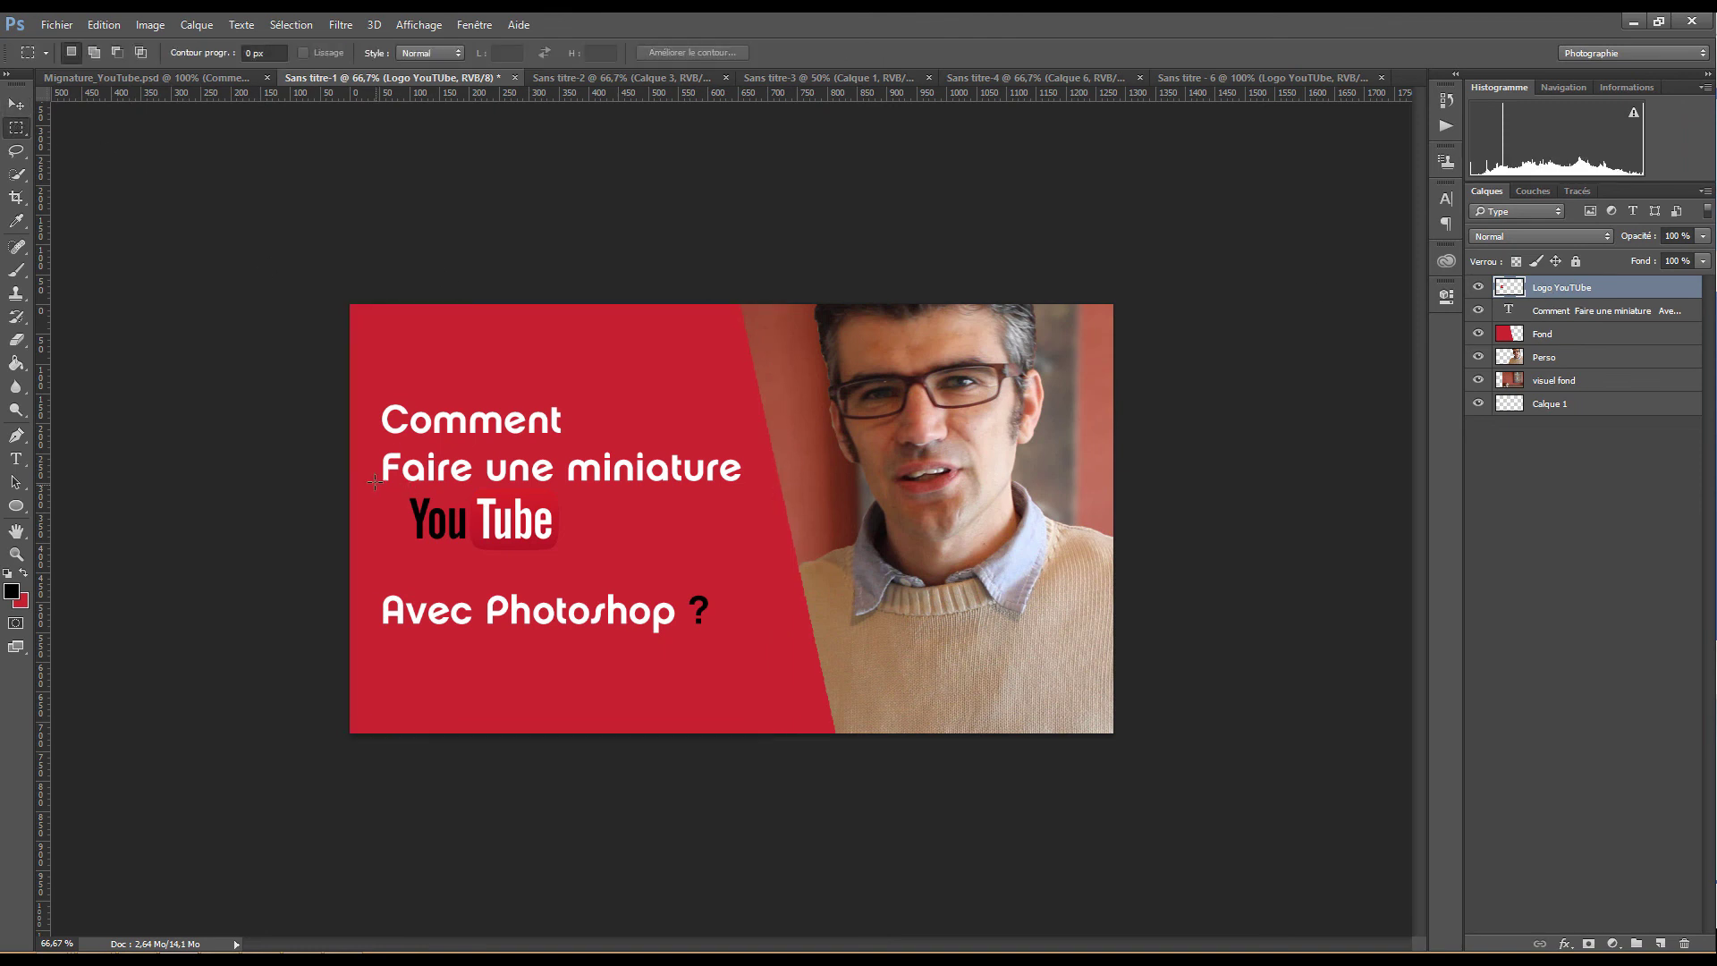
left_click_drag(347, 481, 459, 602)
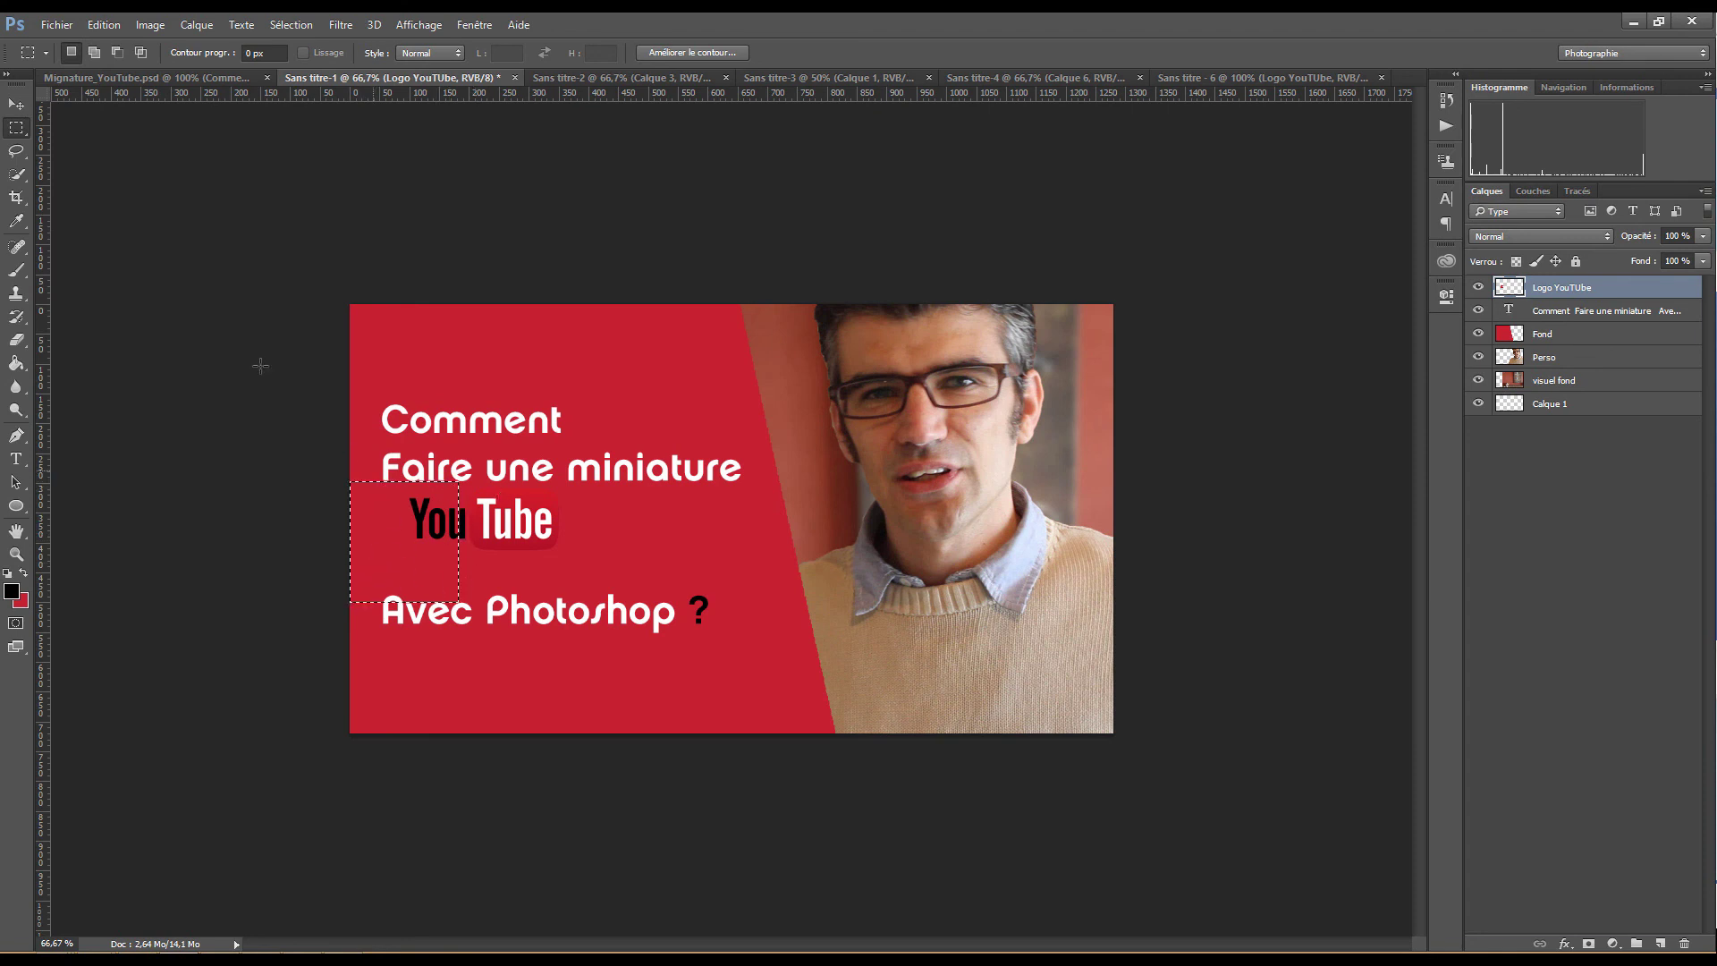
left_click(17, 103)
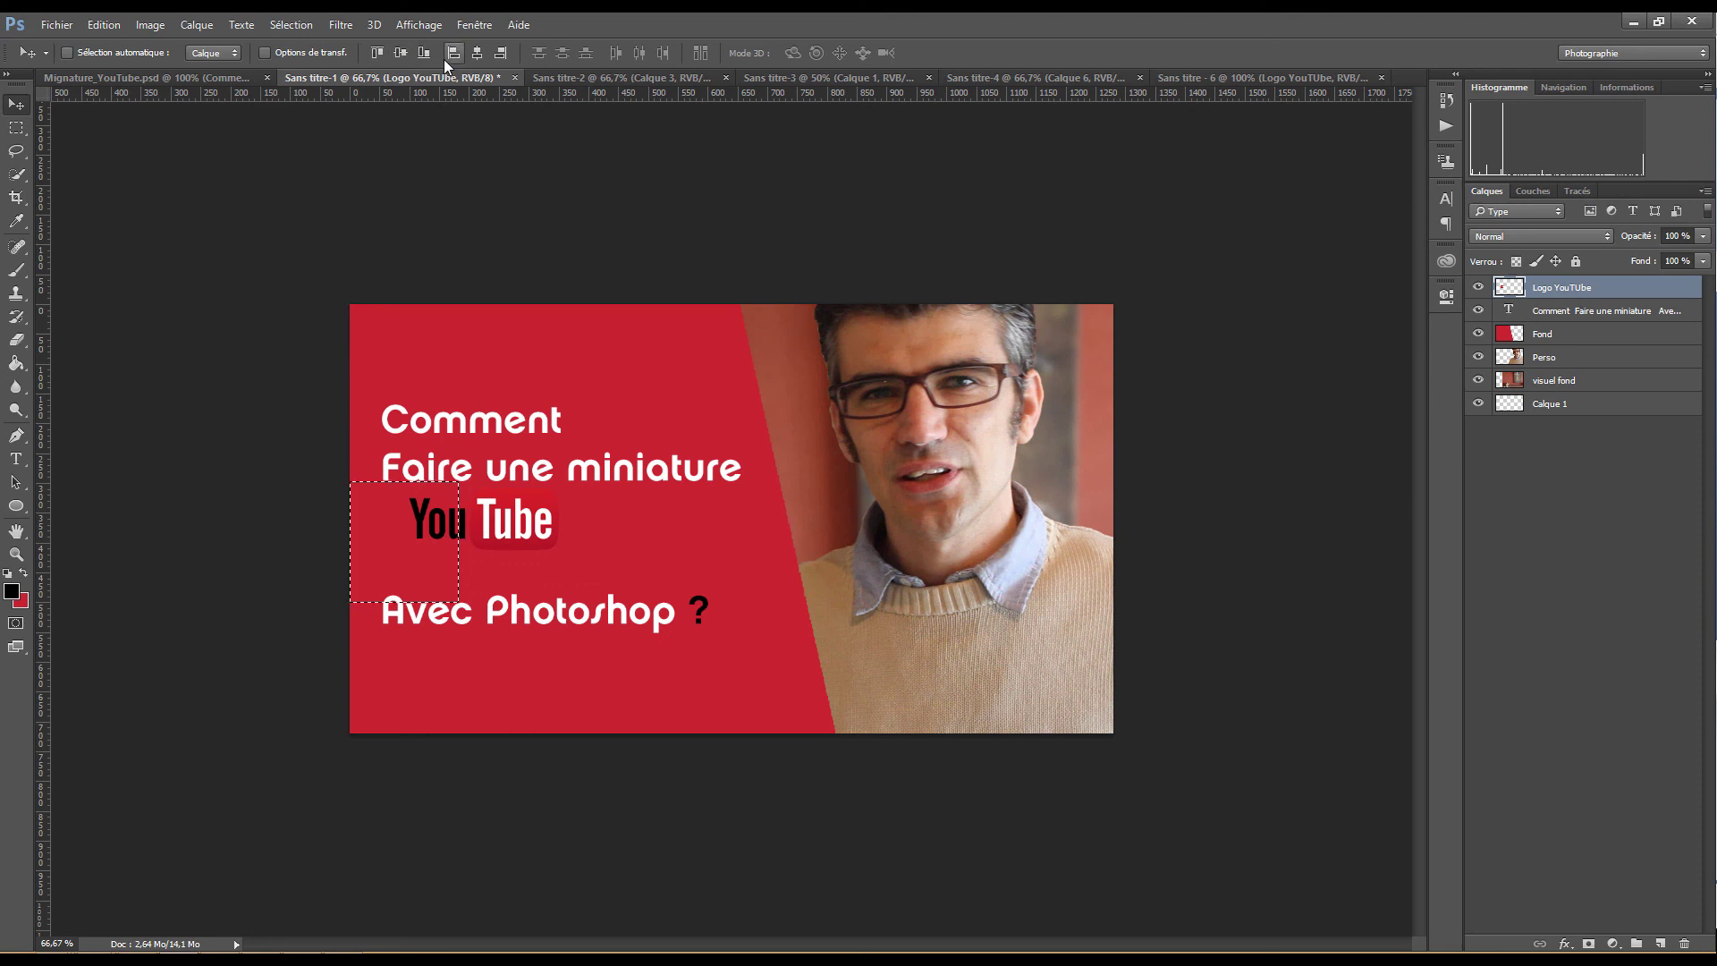
left_click(400, 53)
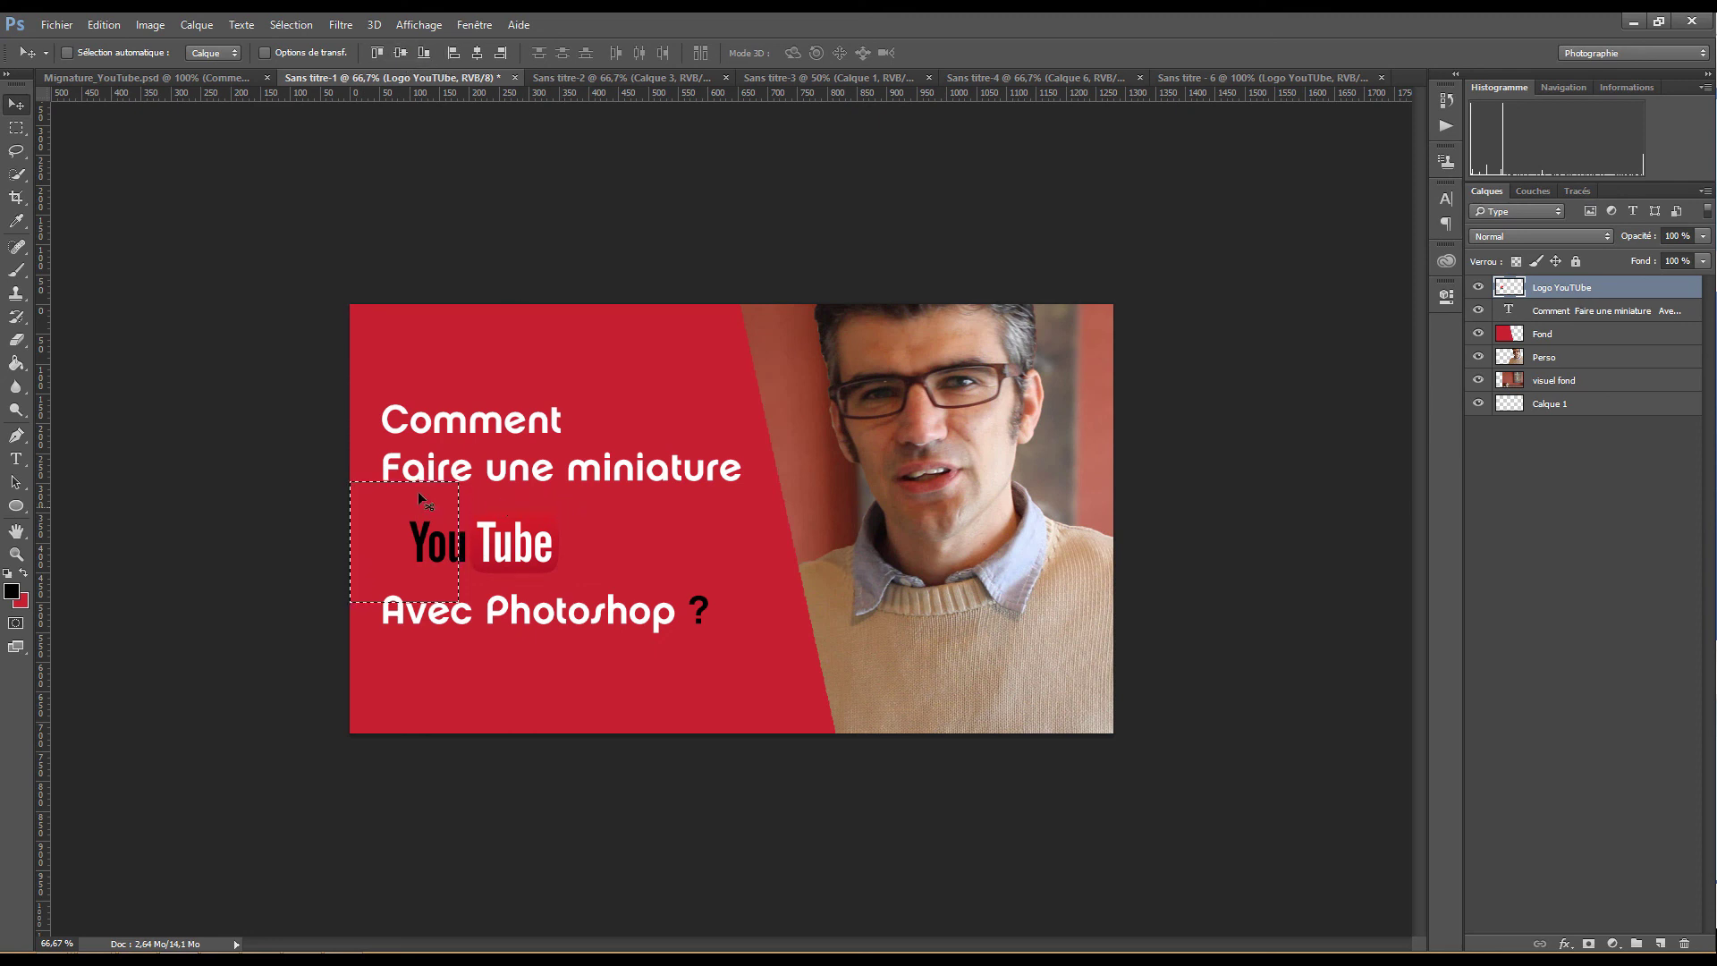
Align the logo's left edge to a rectangular selection starting at the text's left edge, and deselect
left_click(16, 134)
left_click_drag(381, 280, 582, 707)
left_click(383, 405)
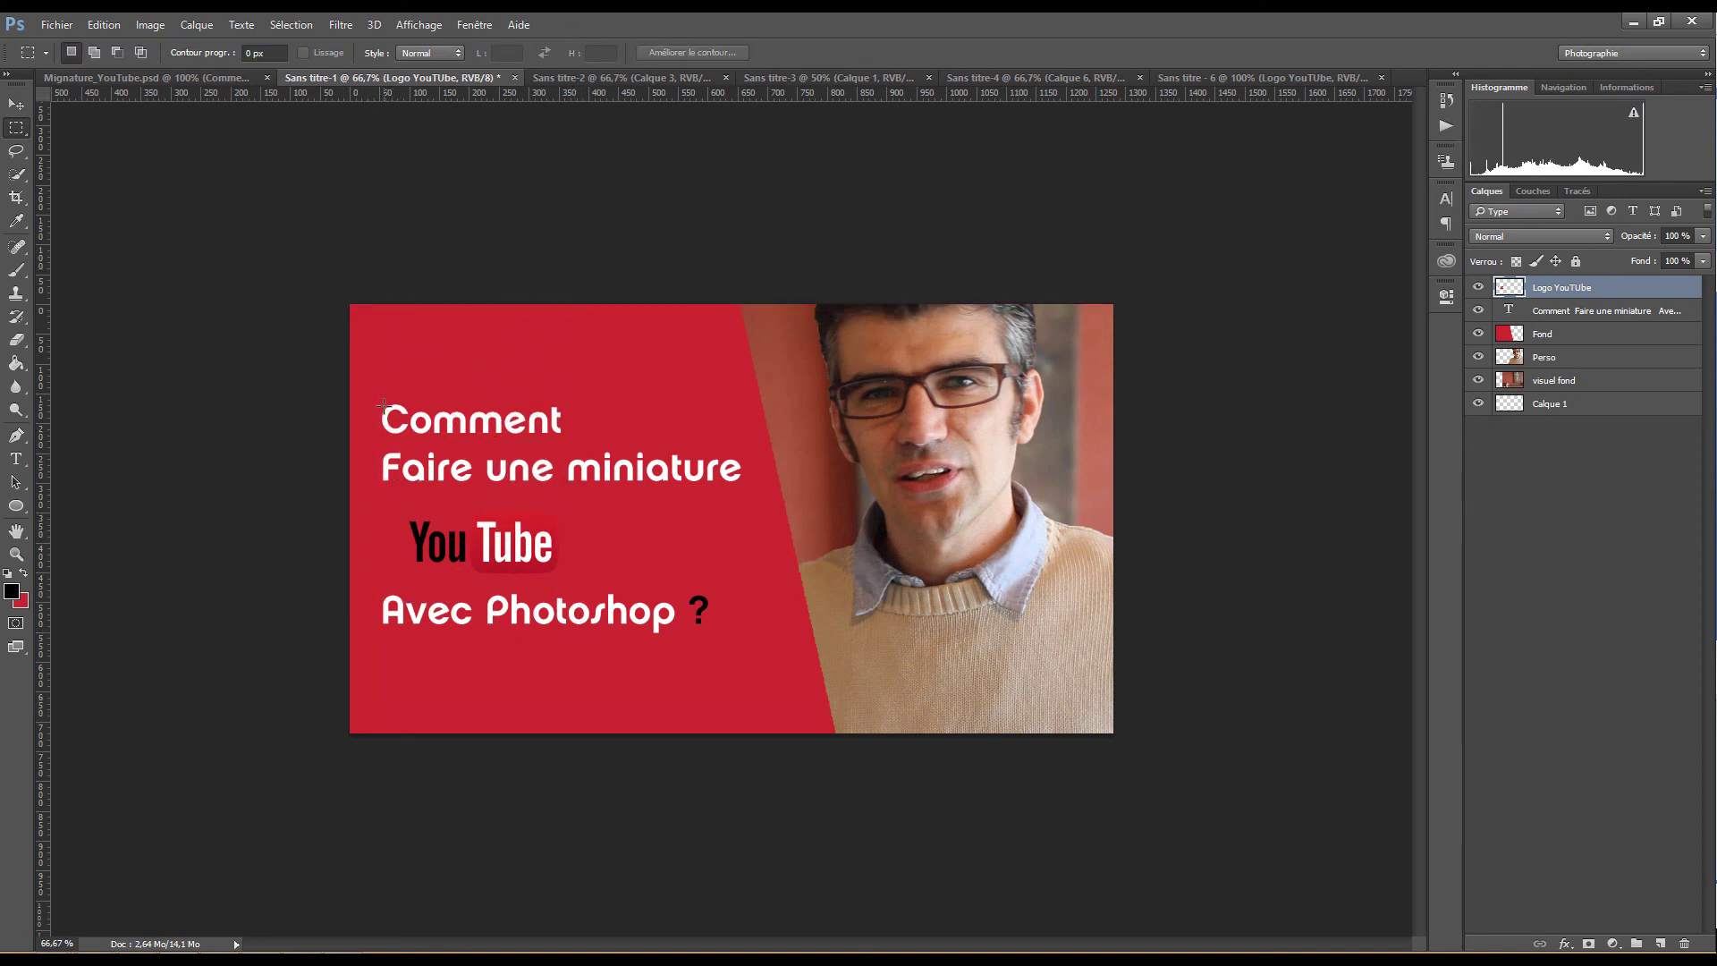
left_click_drag(383, 404, 507, 702)
left_click(17, 105)
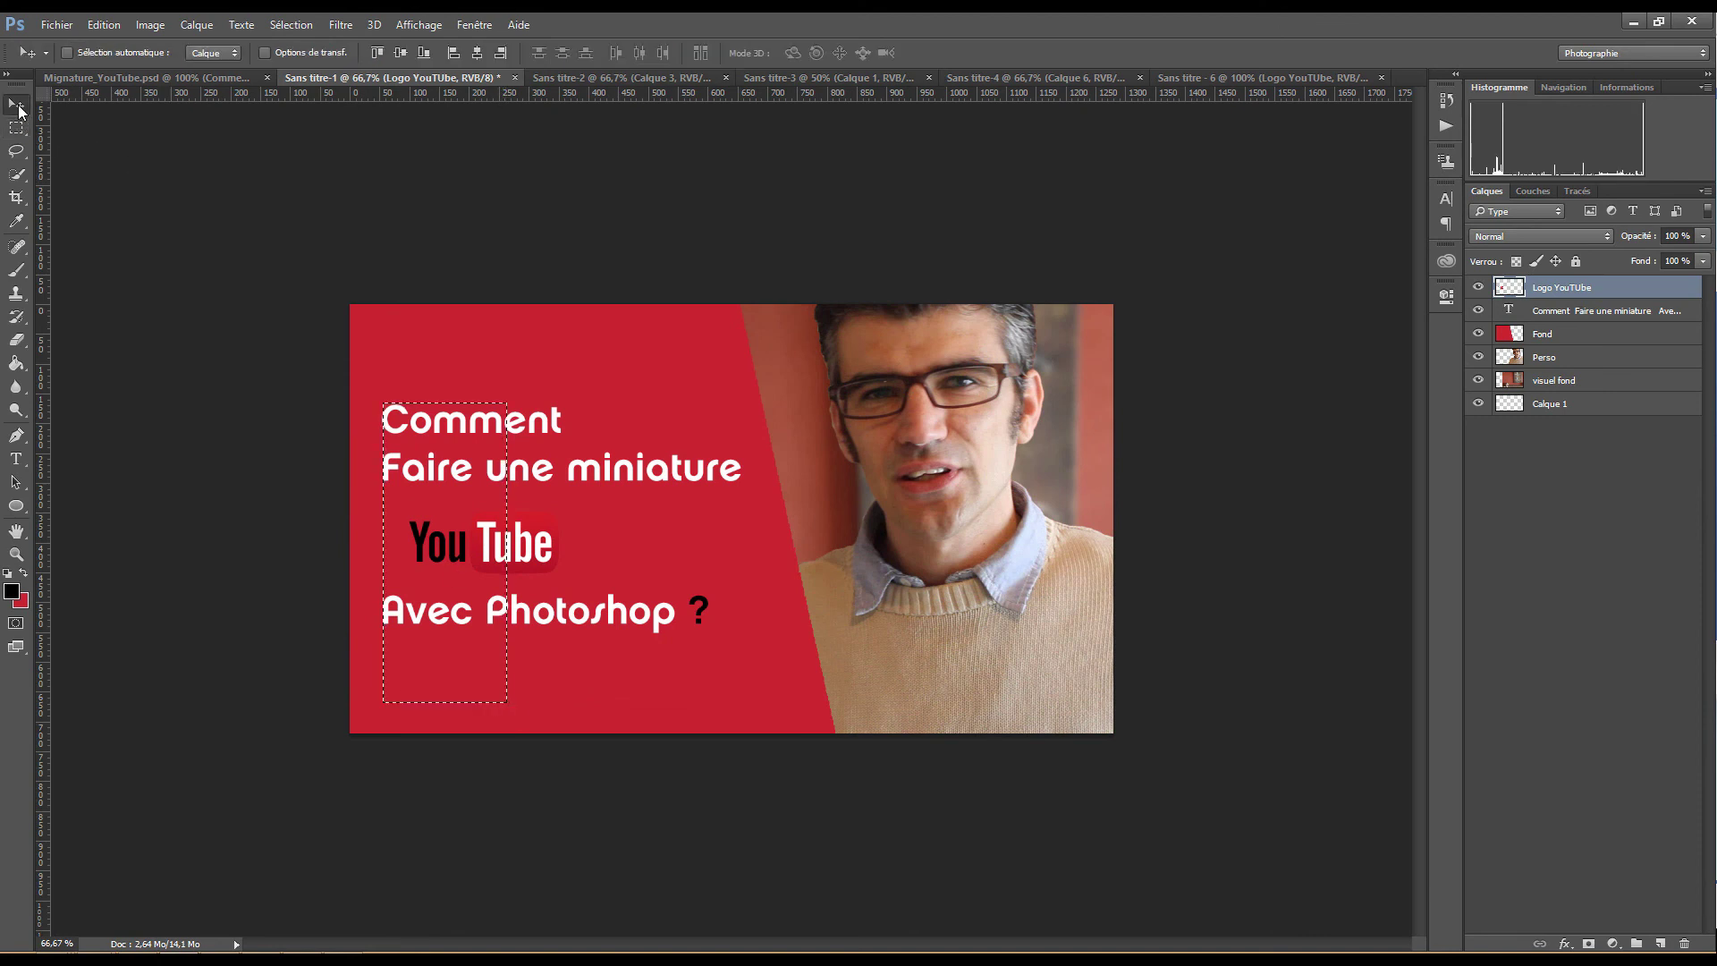
left_click(453, 53)
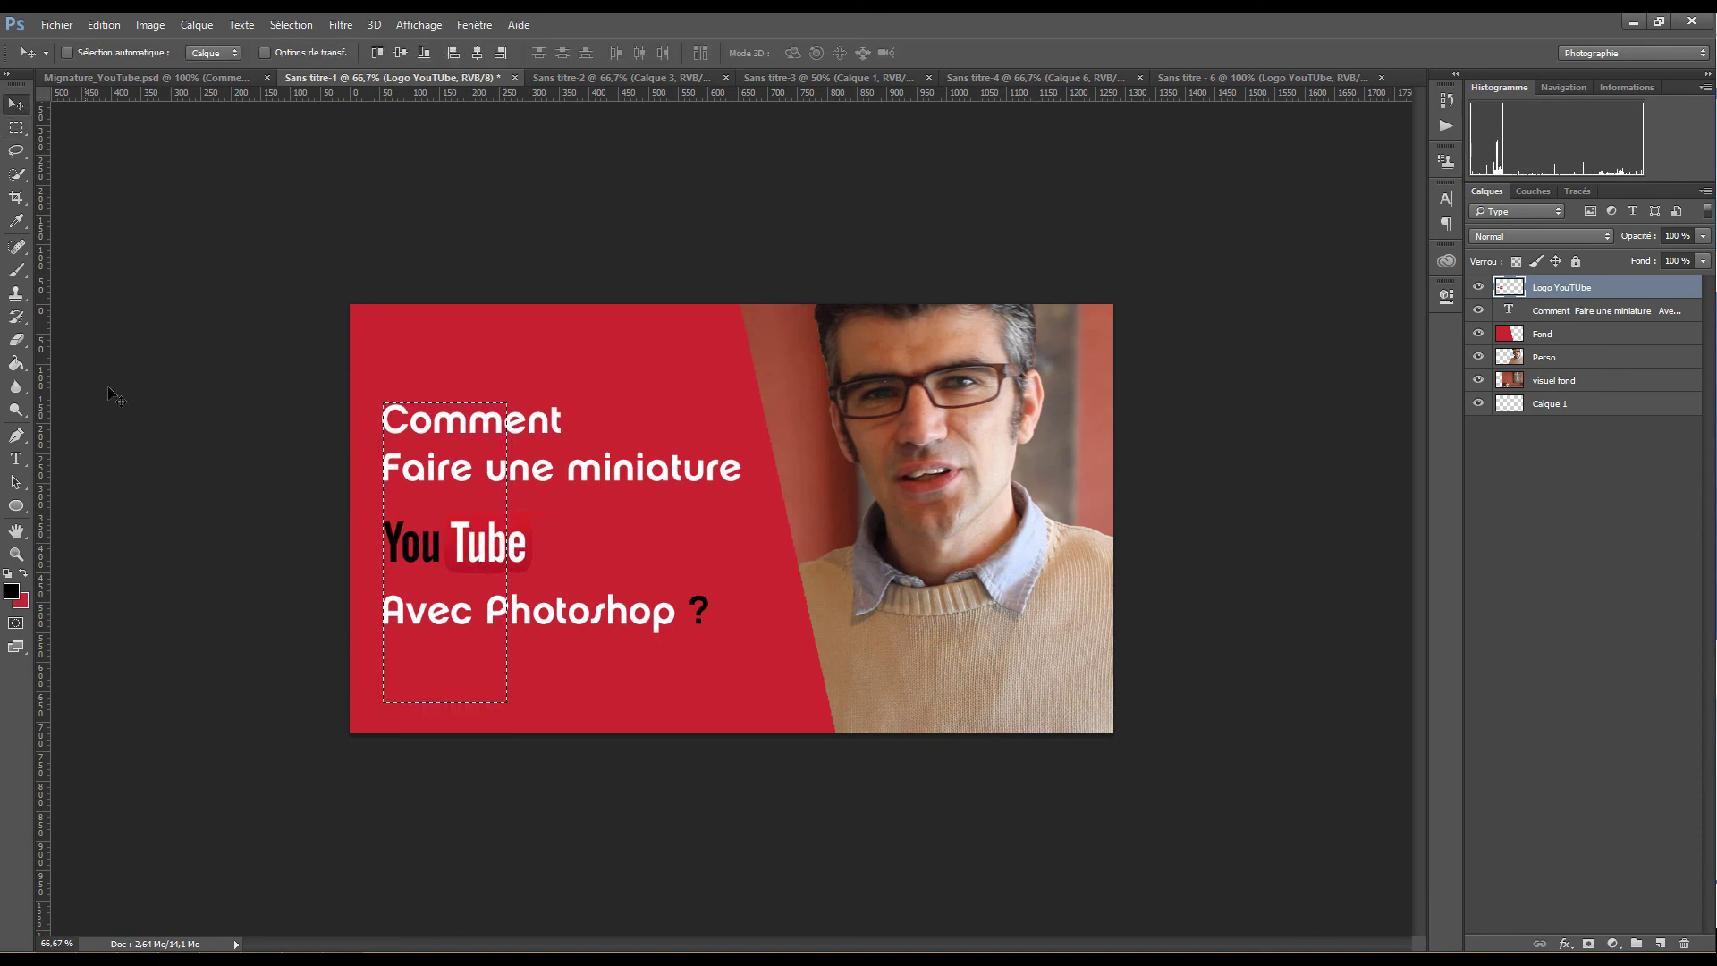
left_click(16, 128)
left_click(212, 197)
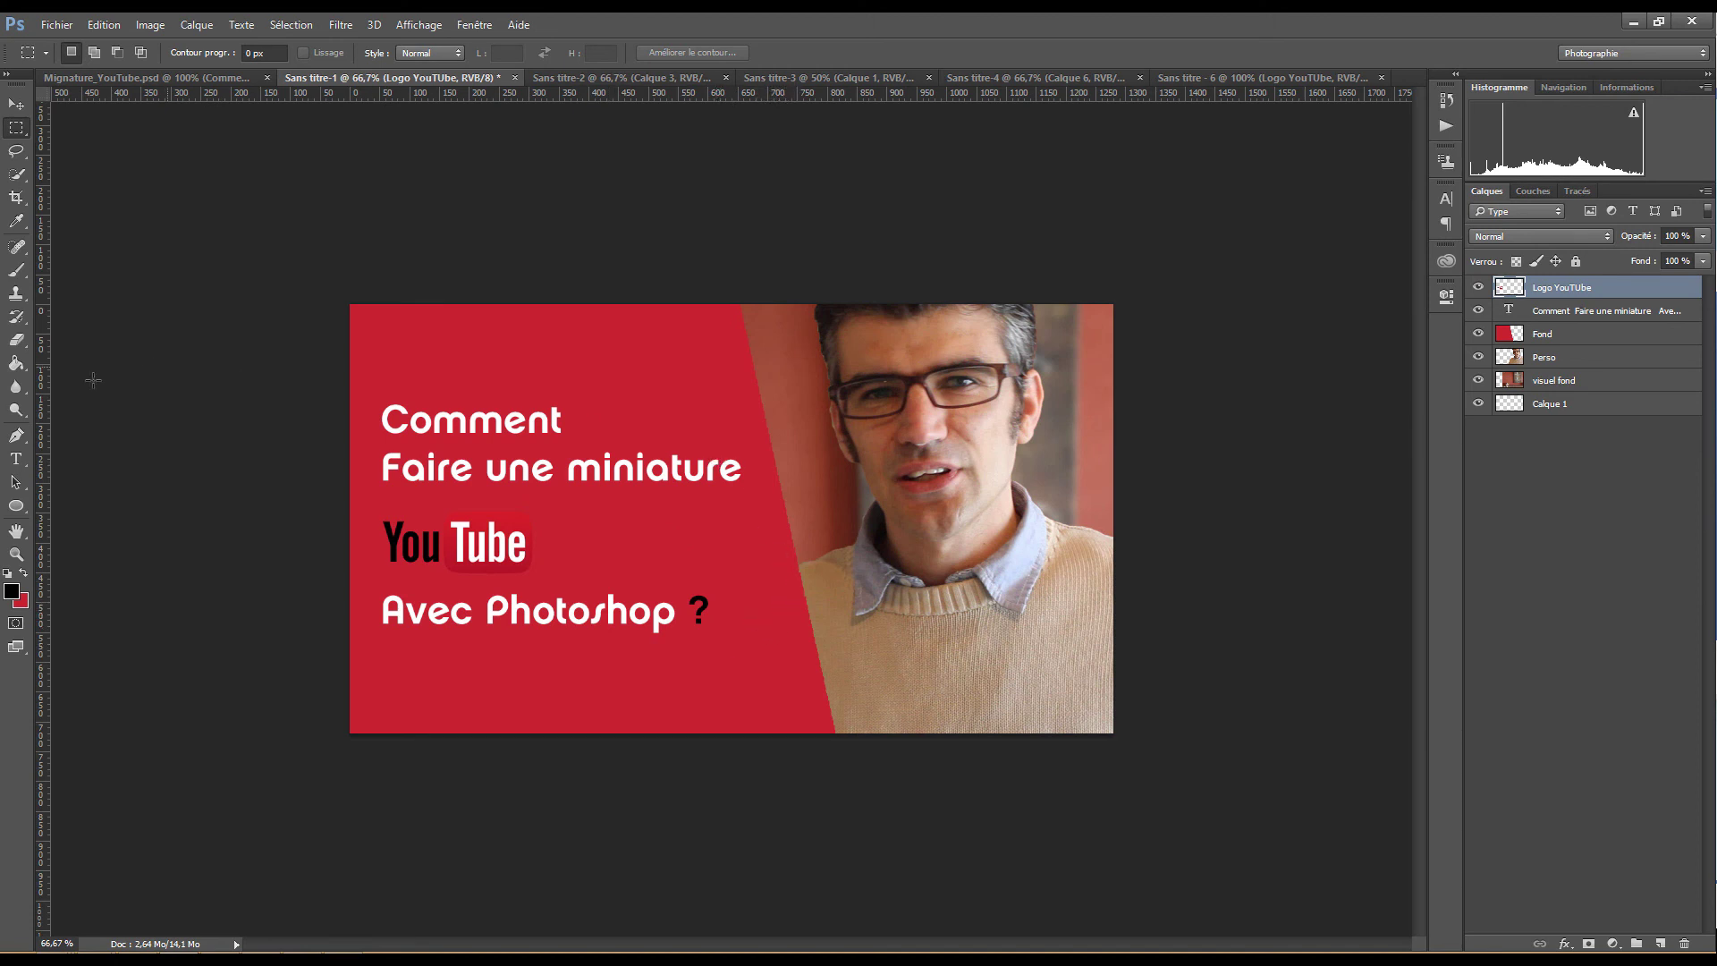
Set the word "Comment" to the thin ParisNineteenSeventy font style and commit the text edit
left_click(16, 459)
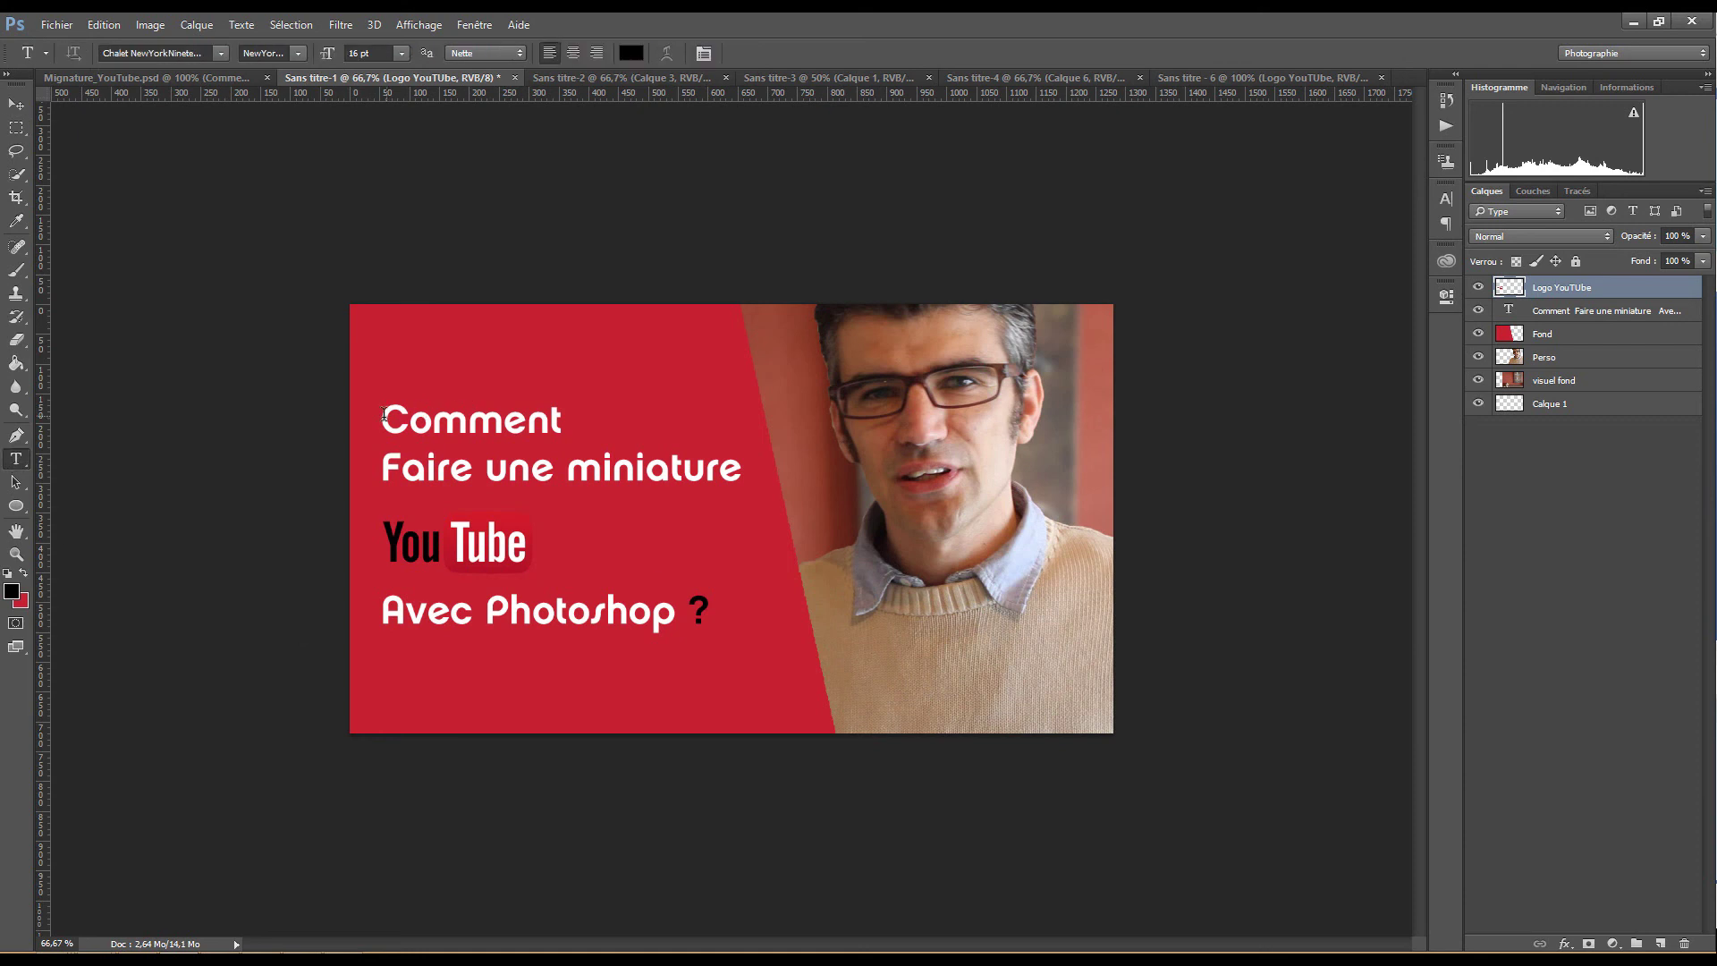
left_click_drag(384, 414, 575, 420)
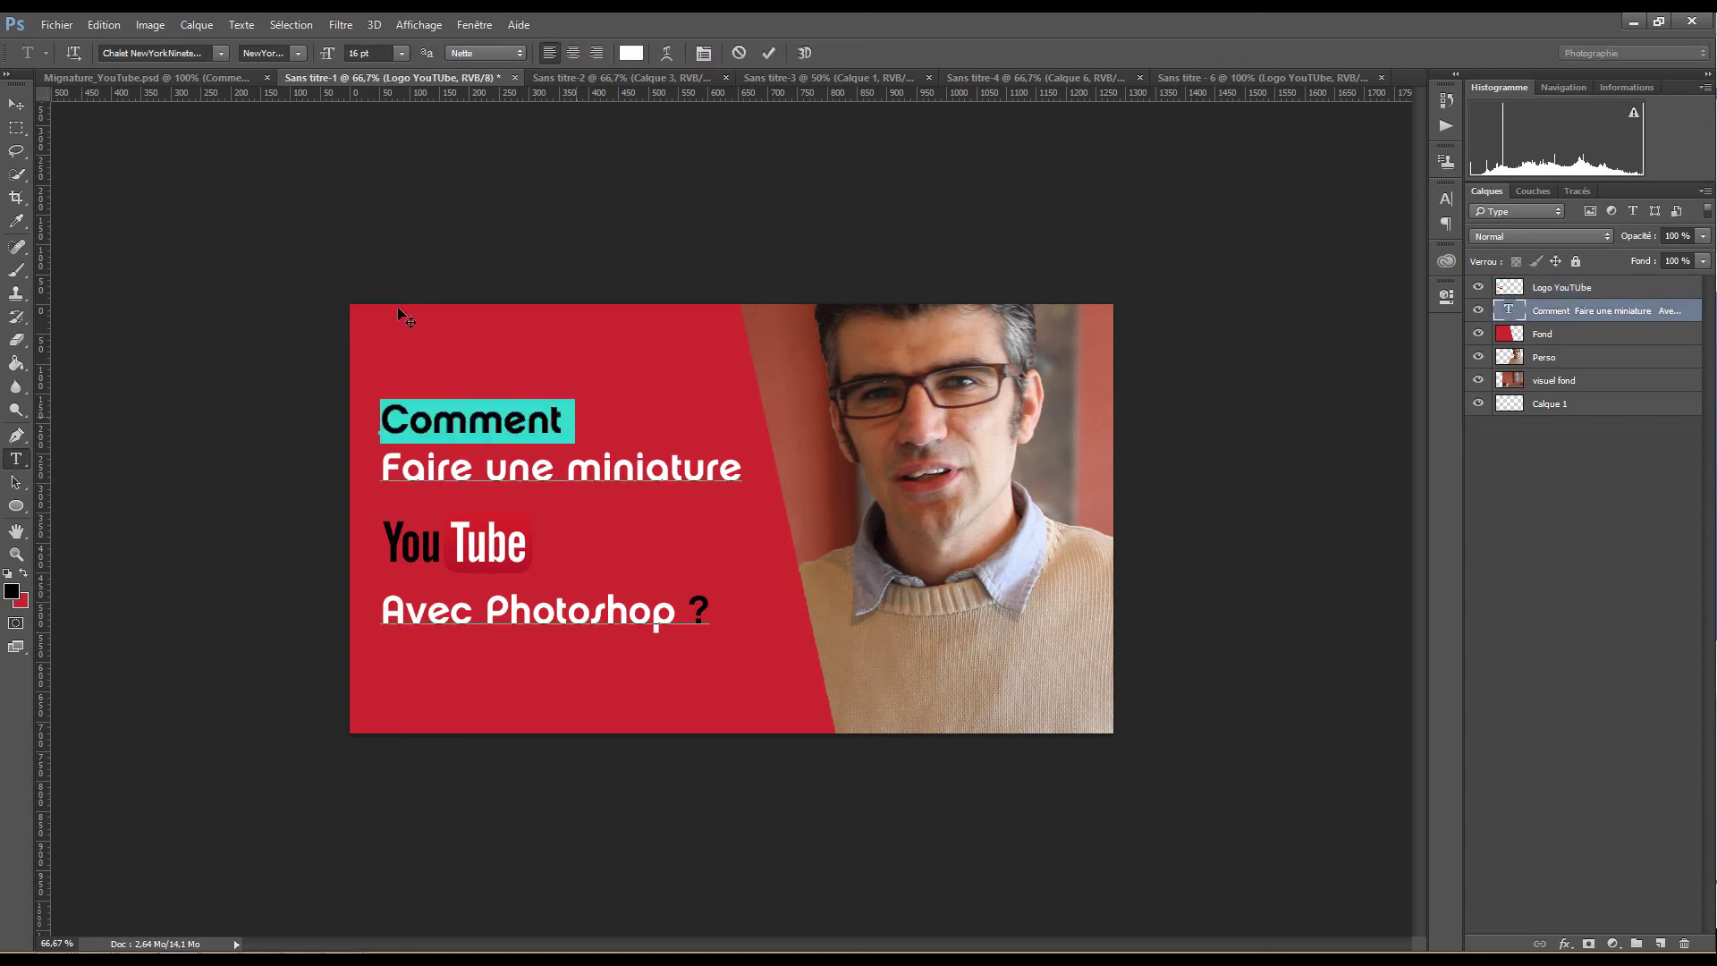
left_click(300, 54)
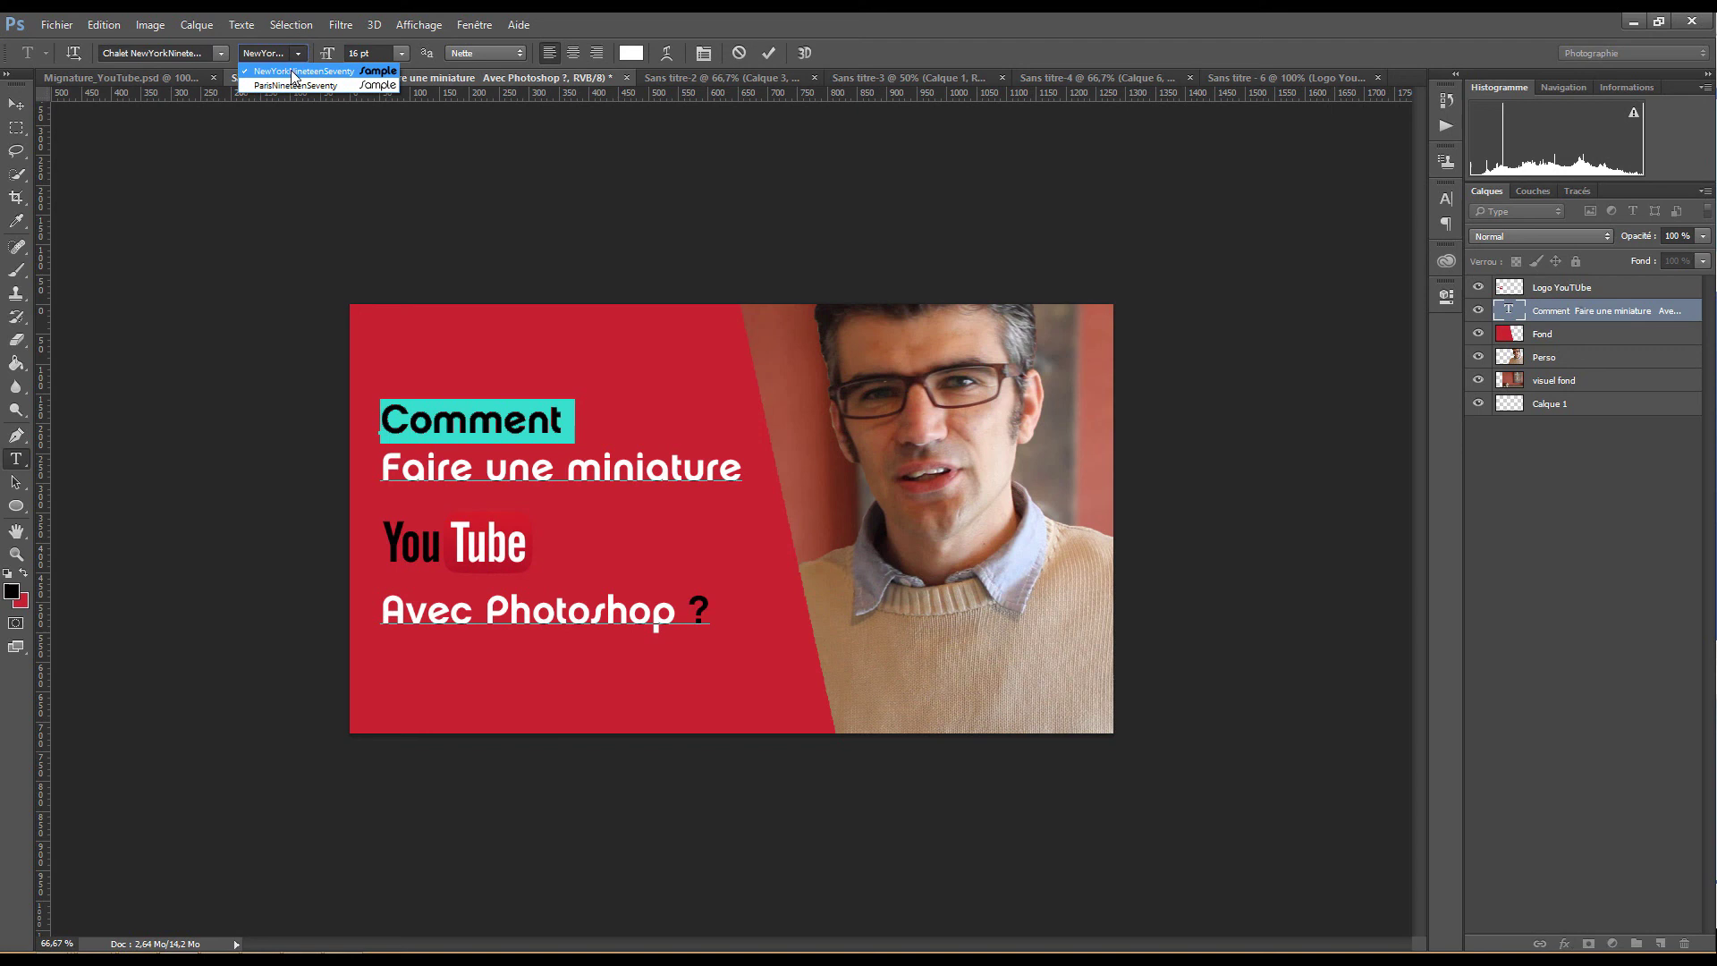
left_click(292, 86)
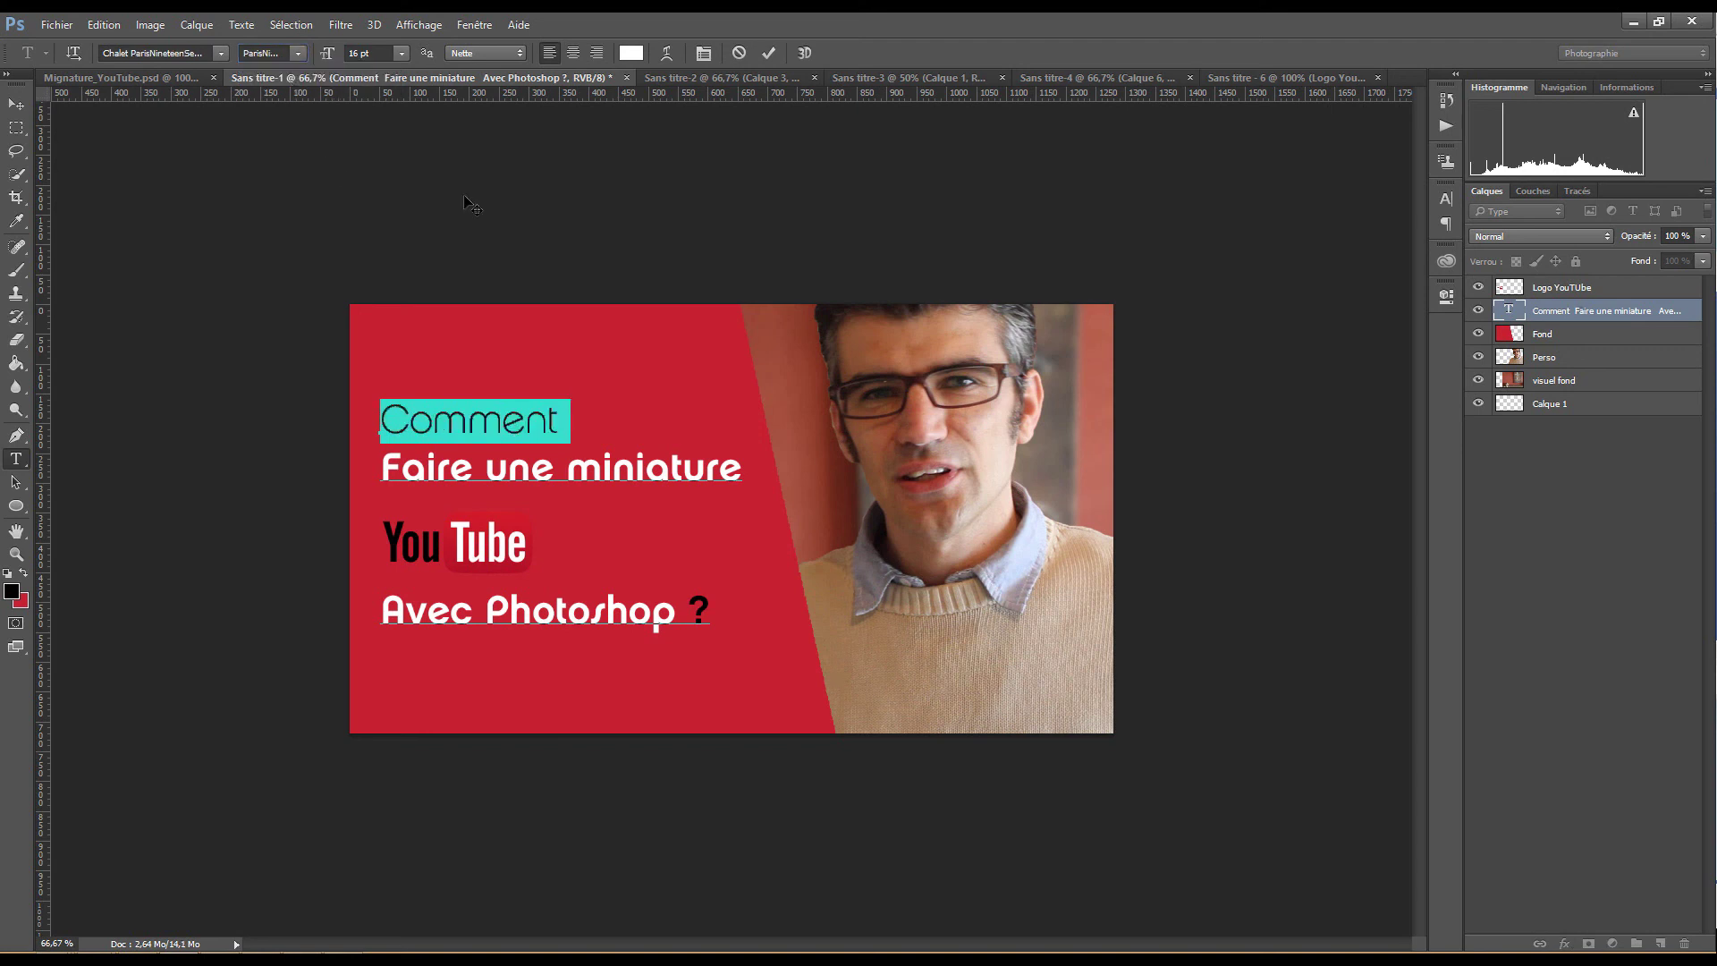
left_click(771, 54)
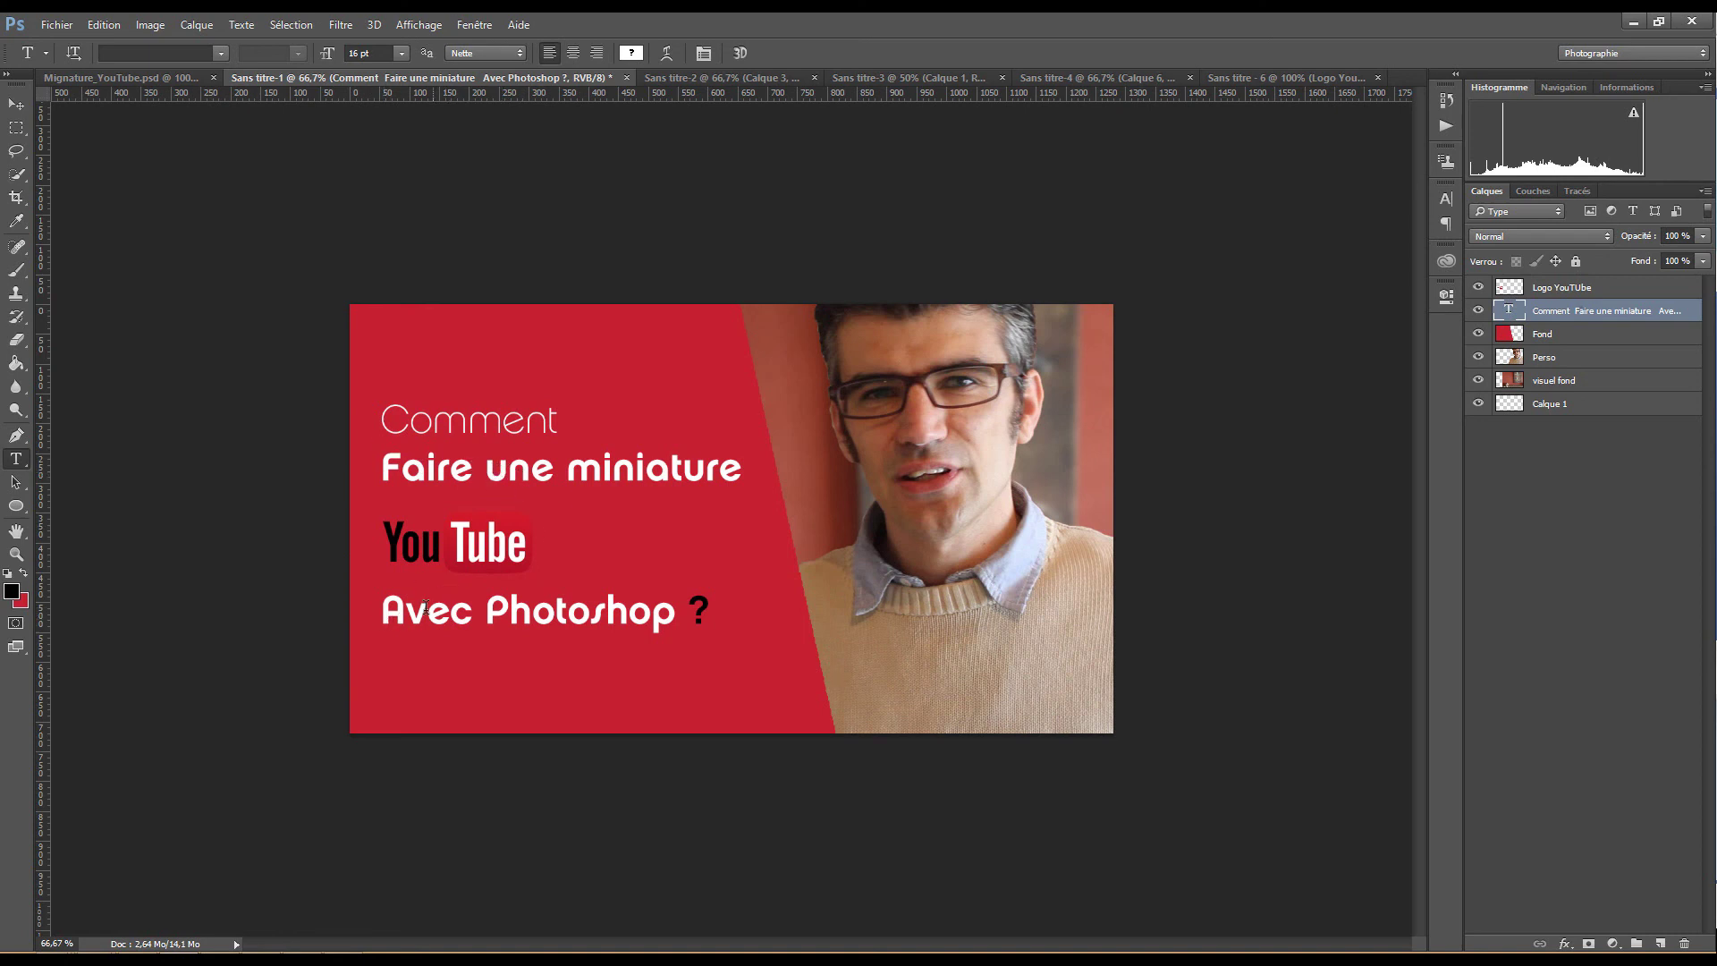
Set the word "Avec" in the last text line to the ParisNineteenSeventy font style and commit the text edit
left_click_drag(382, 612, 473, 612)
left_click(299, 54)
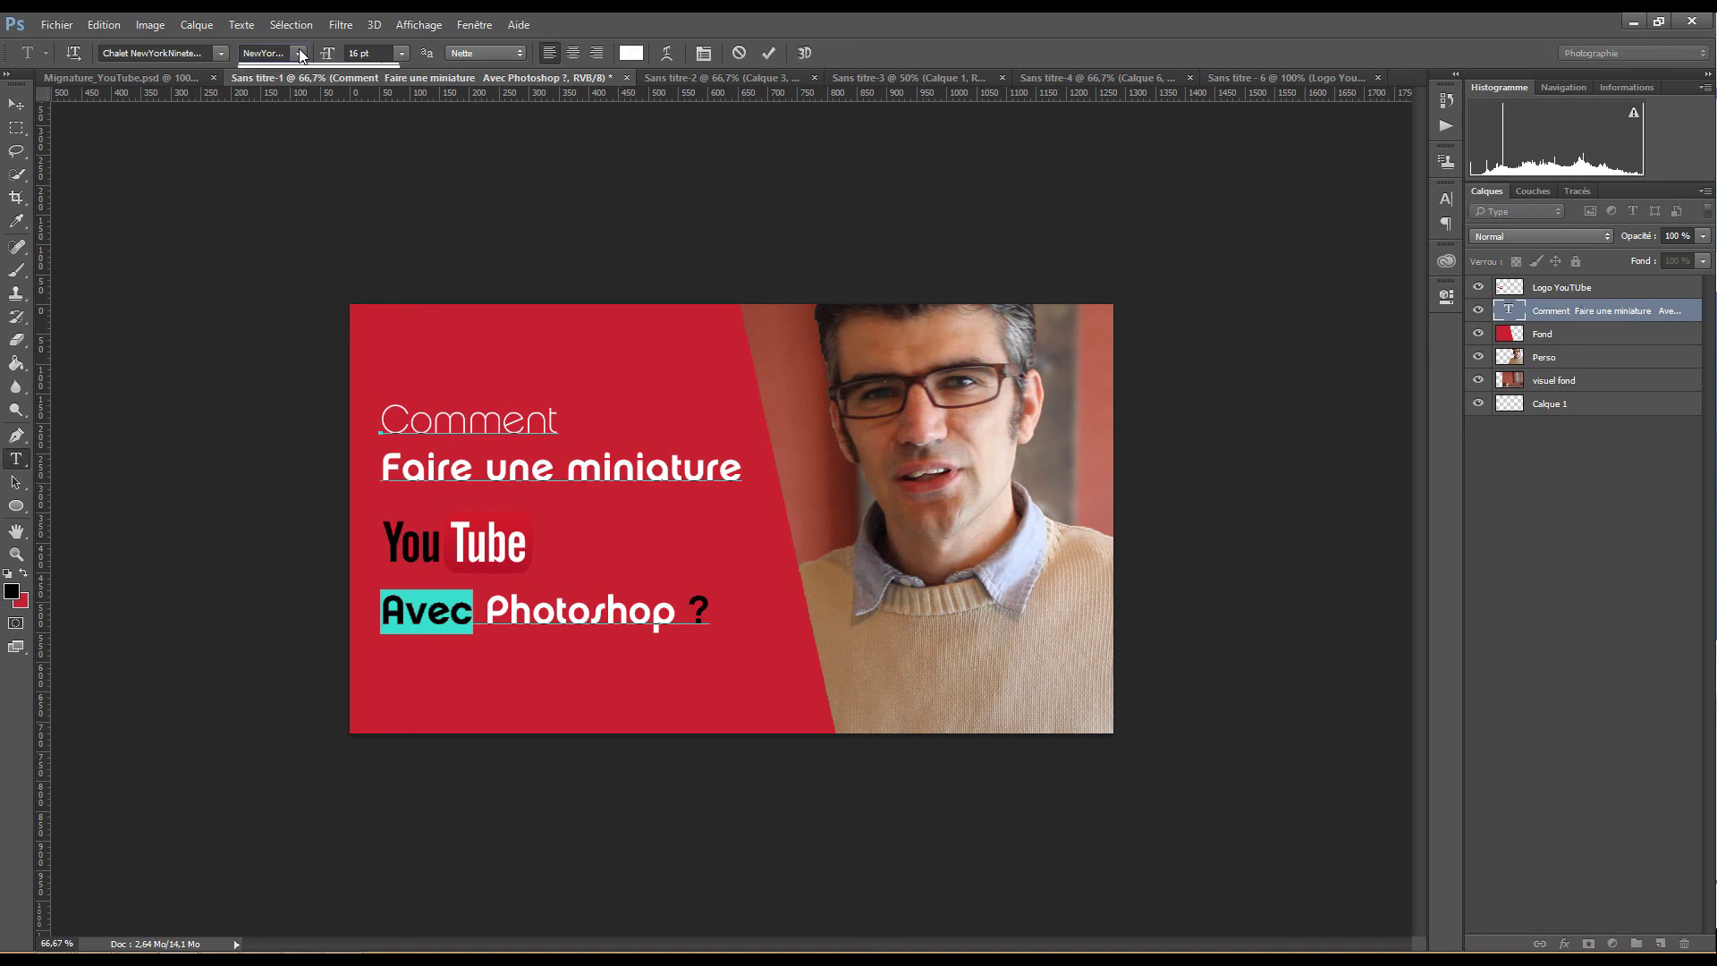
left_click(768, 53)
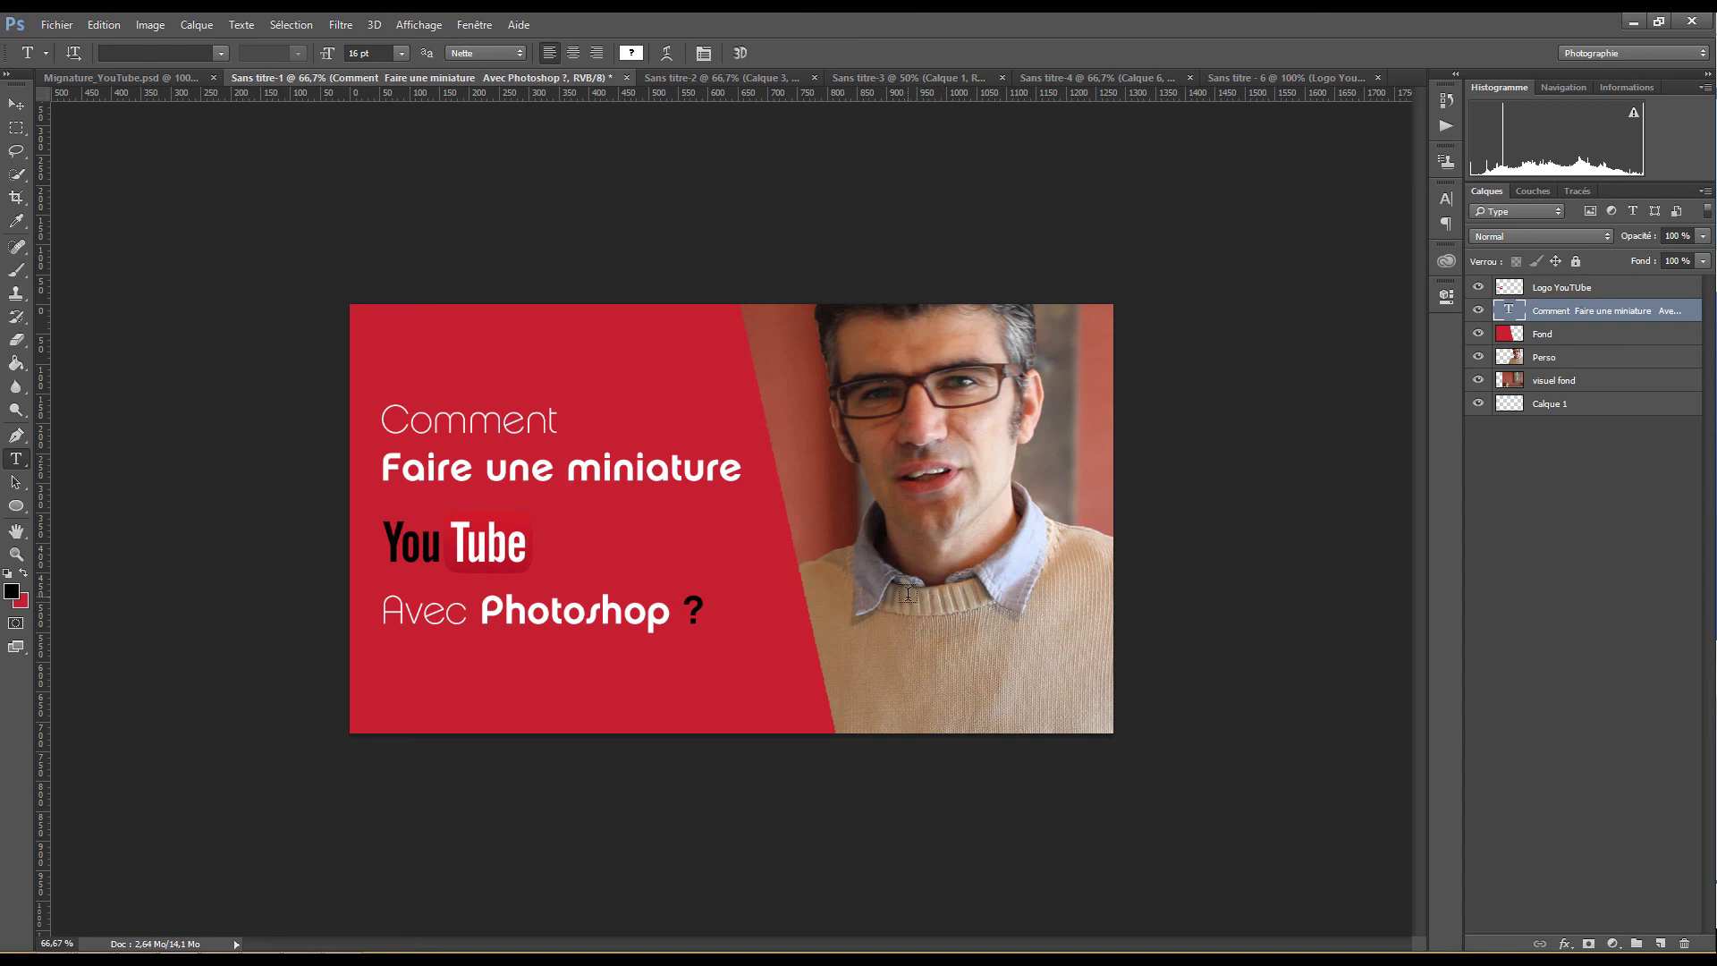
Save a copy of the thumbnail to the desktop (Bureau) in JPEG format under the file name minaitureytphotoshop
left_click(55, 26)
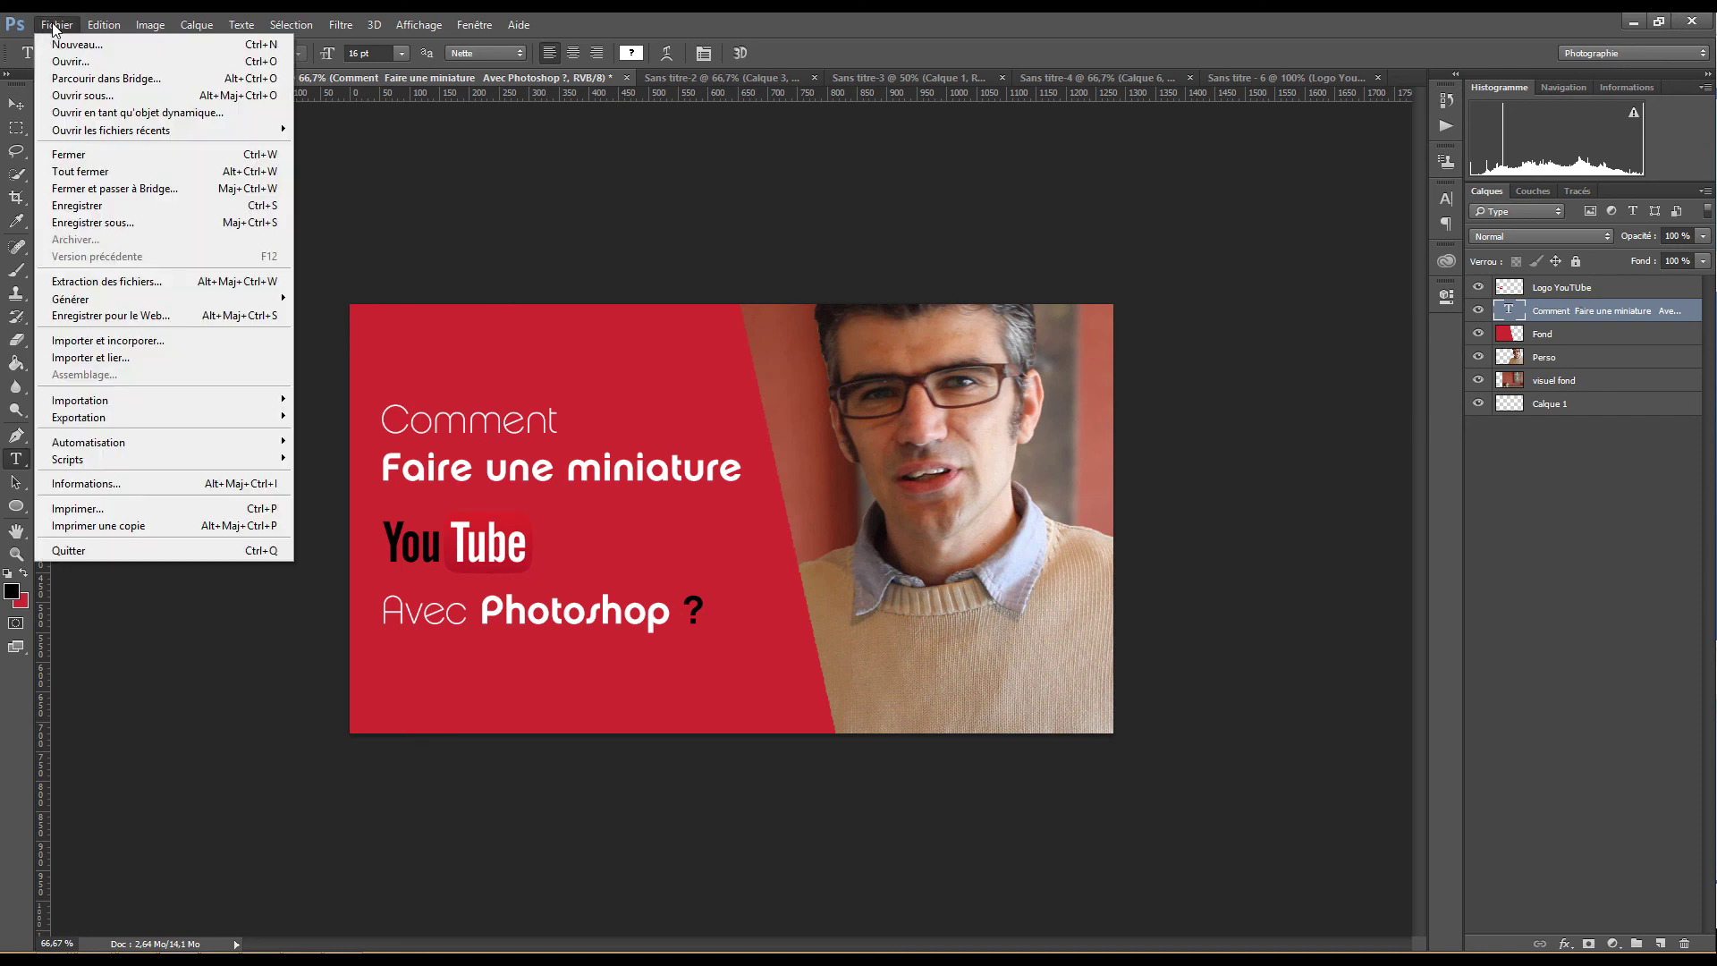
left_click(110, 224)
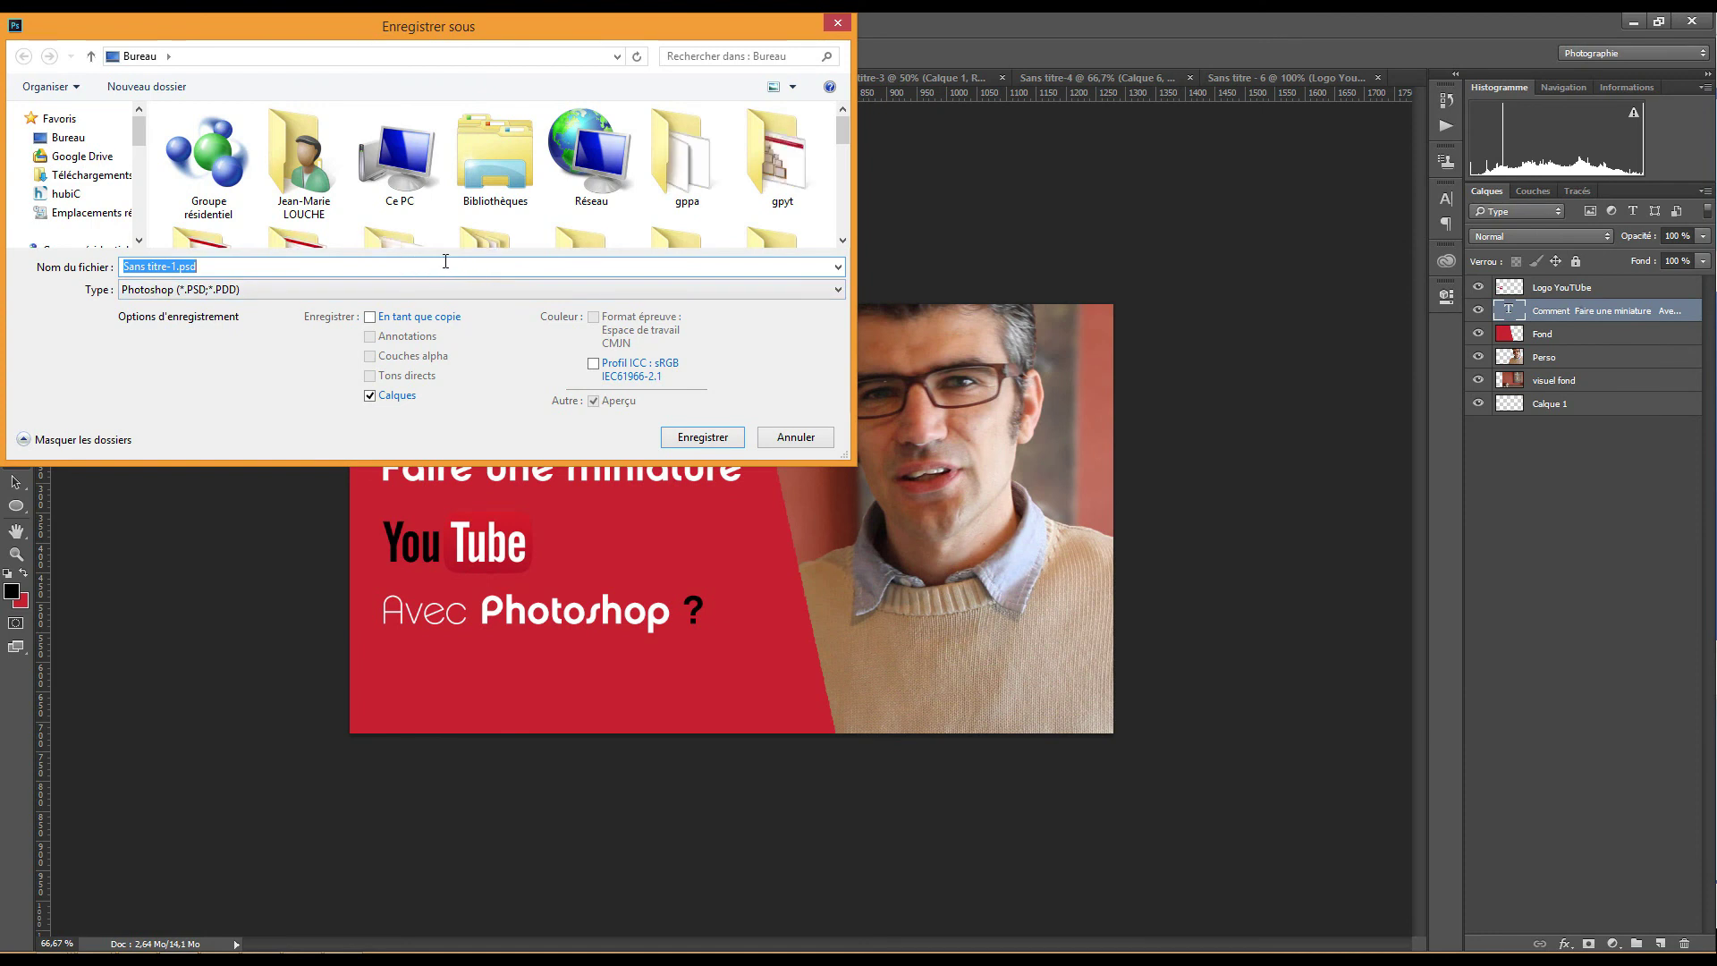
type("minaitureytphotoshop")
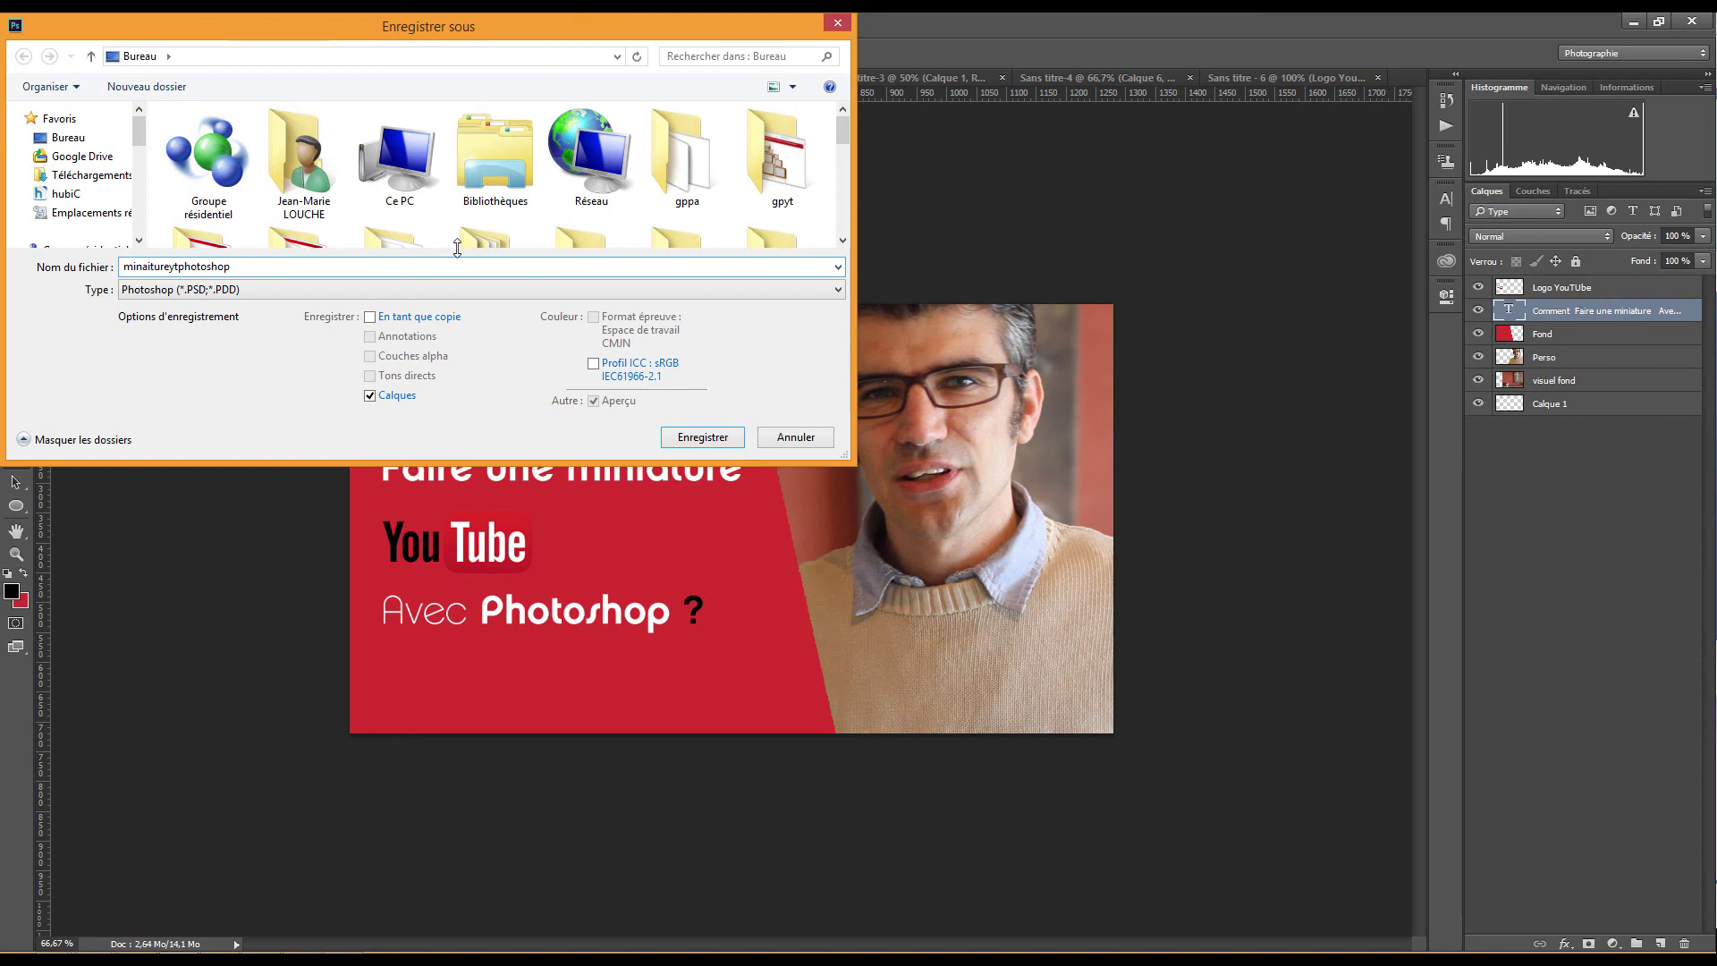
left_click(384, 289)
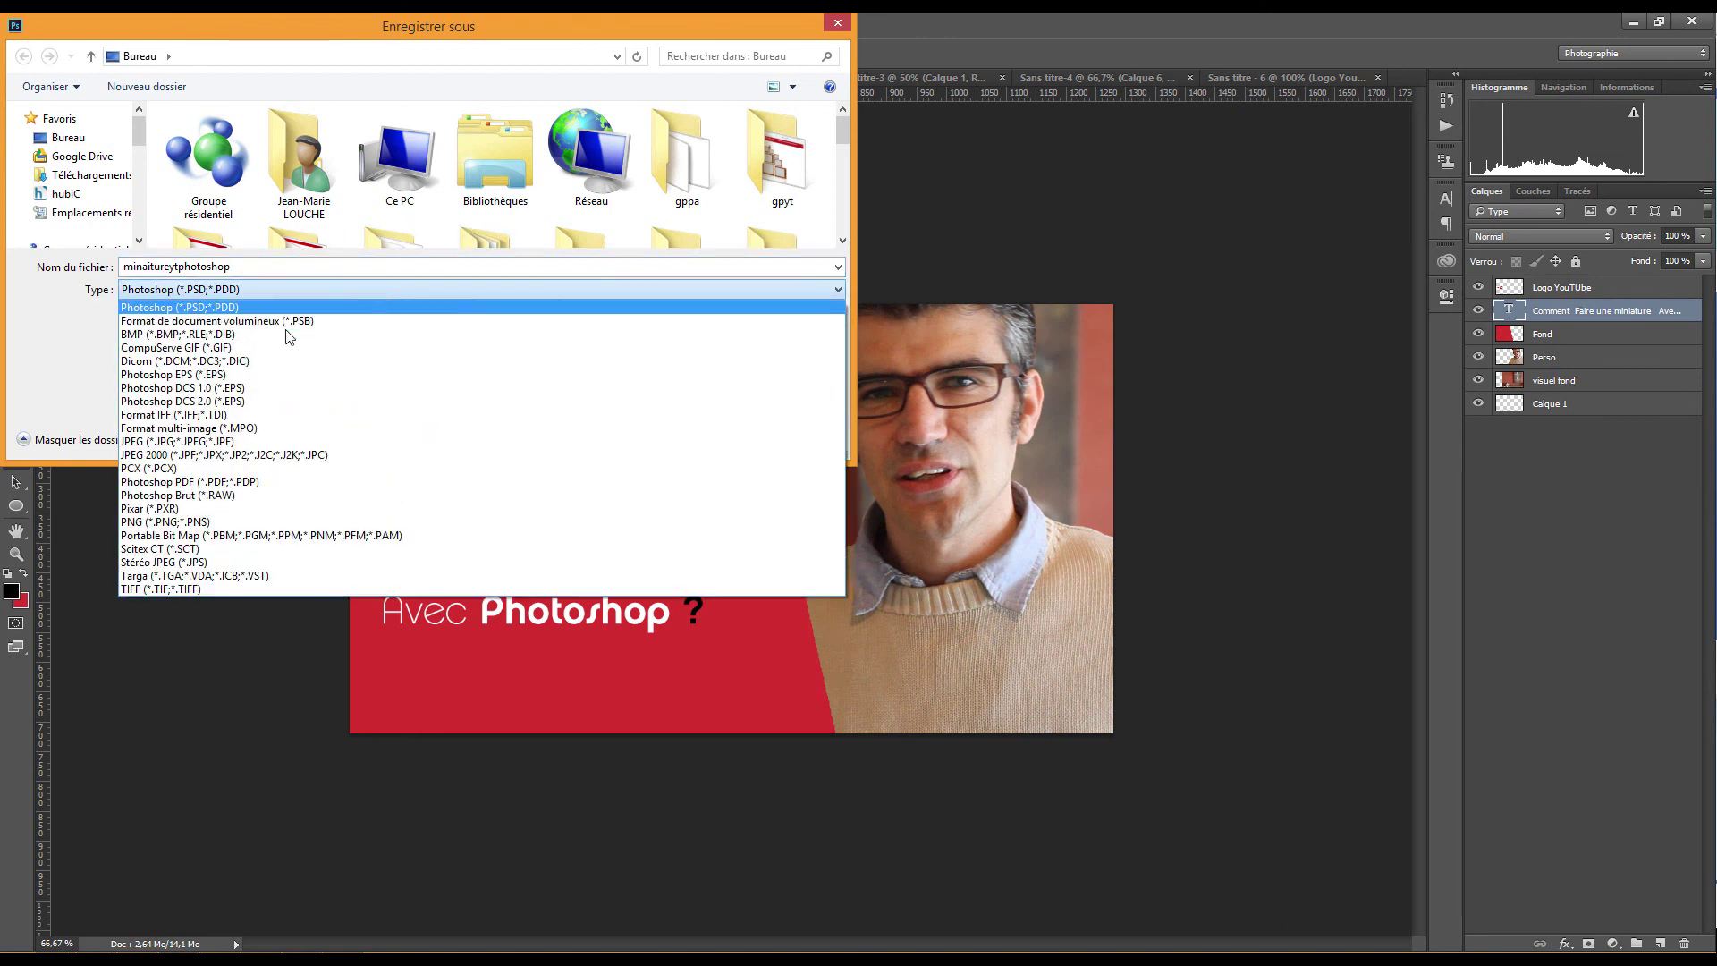
left_click(269, 441)
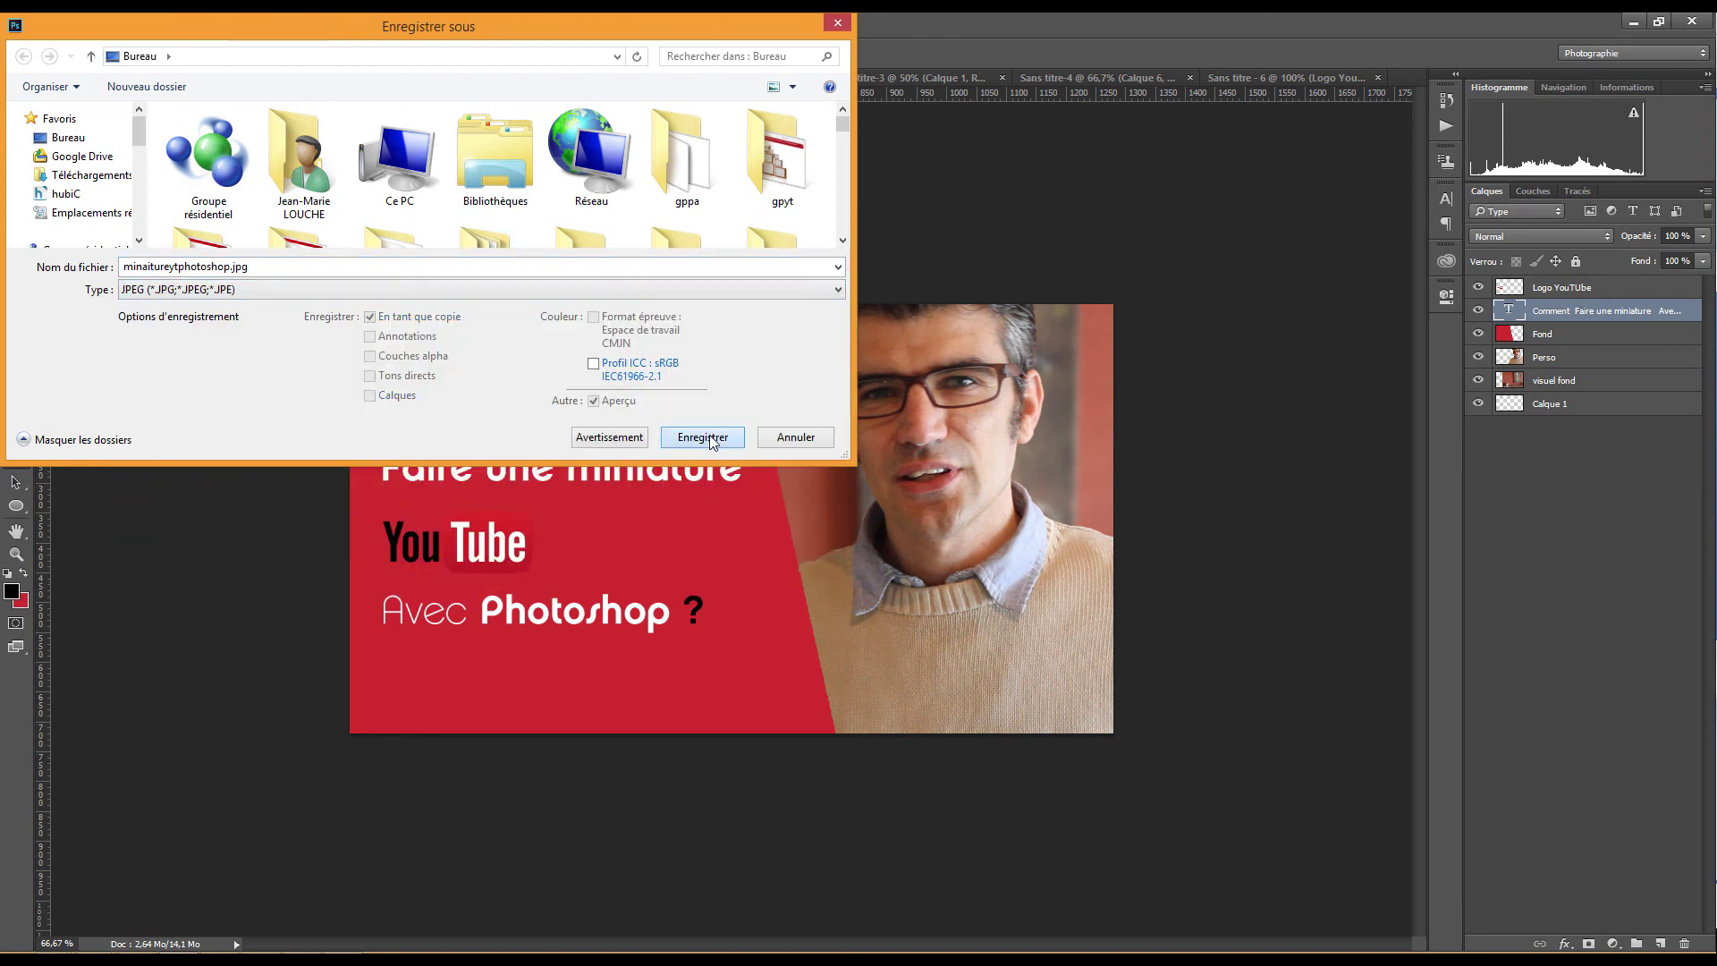
left_click(703, 438)
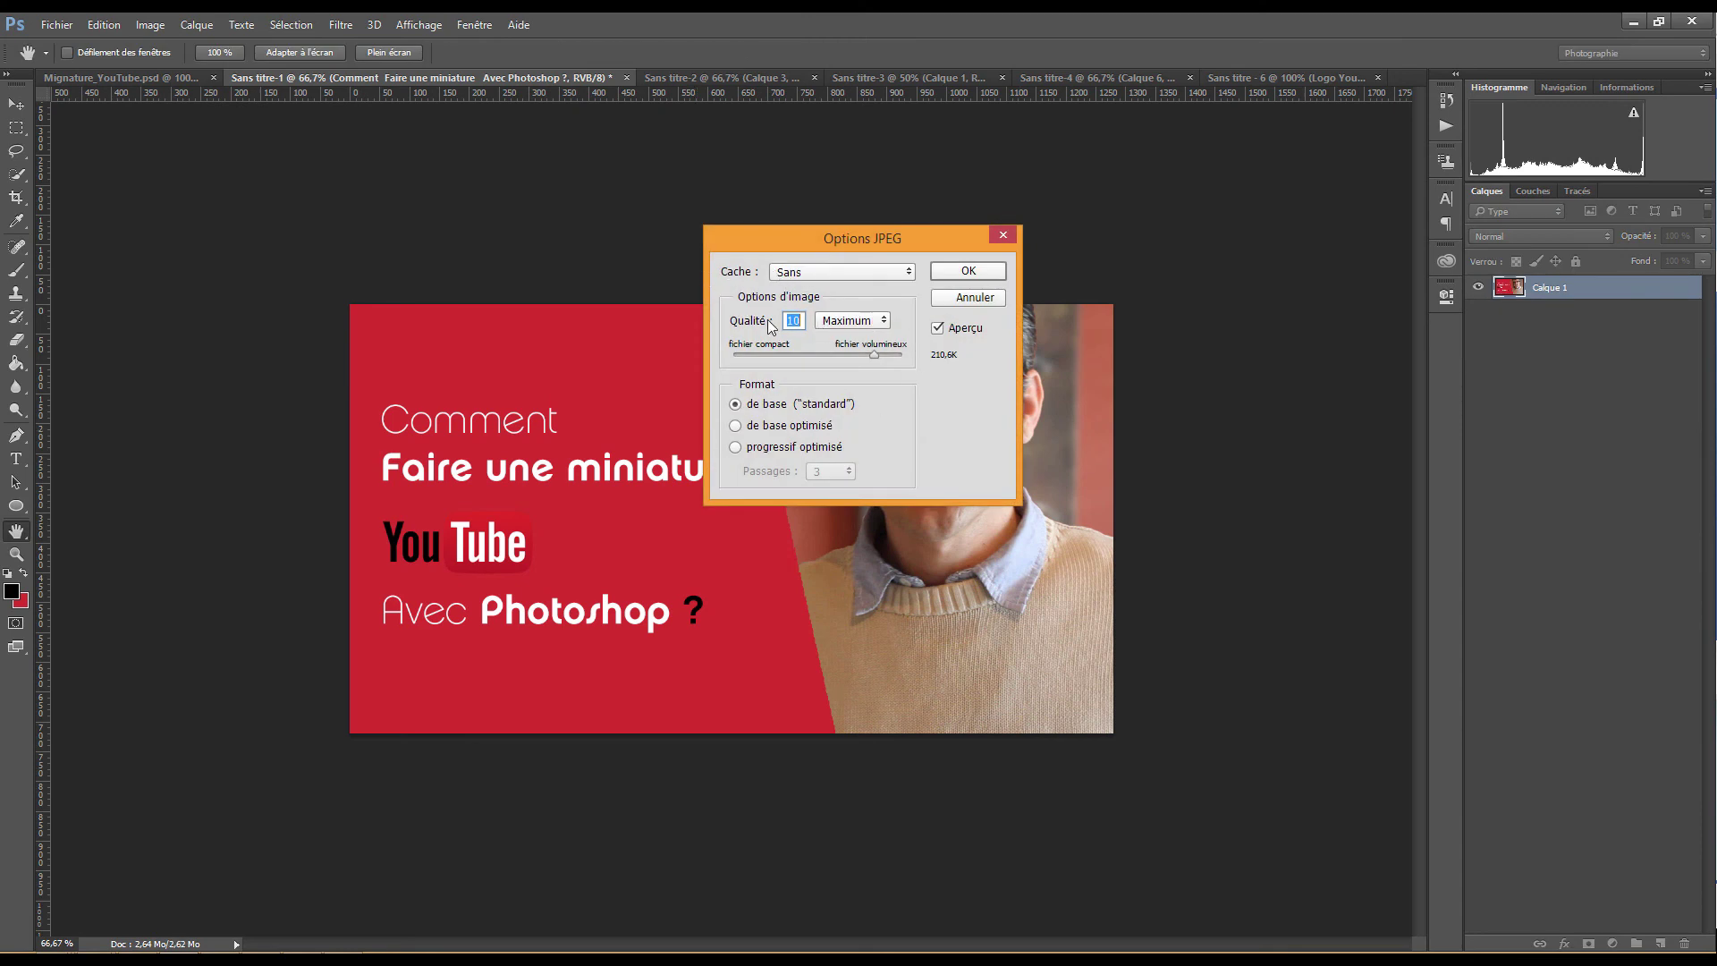
Set the JPEG quality to 12 (Maximum), keep the standard base format, and confirm the export
left_click(854, 320)
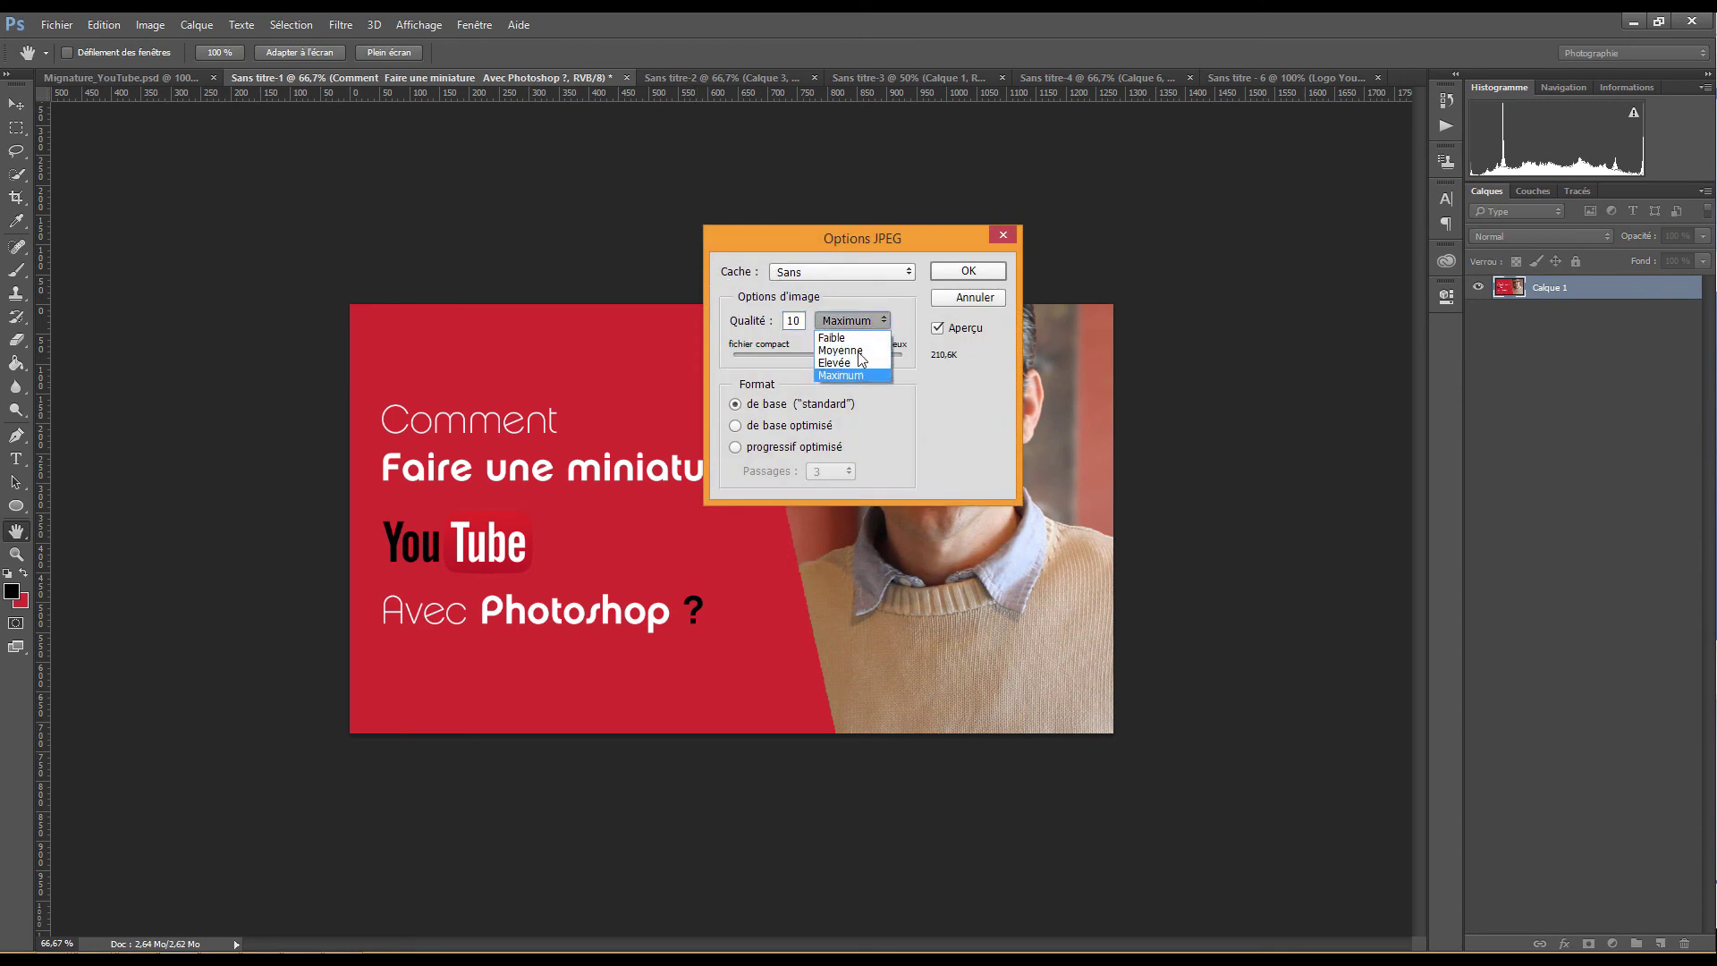
left_click(863, 326)
left_click_drag(873, 355, 904, 348)
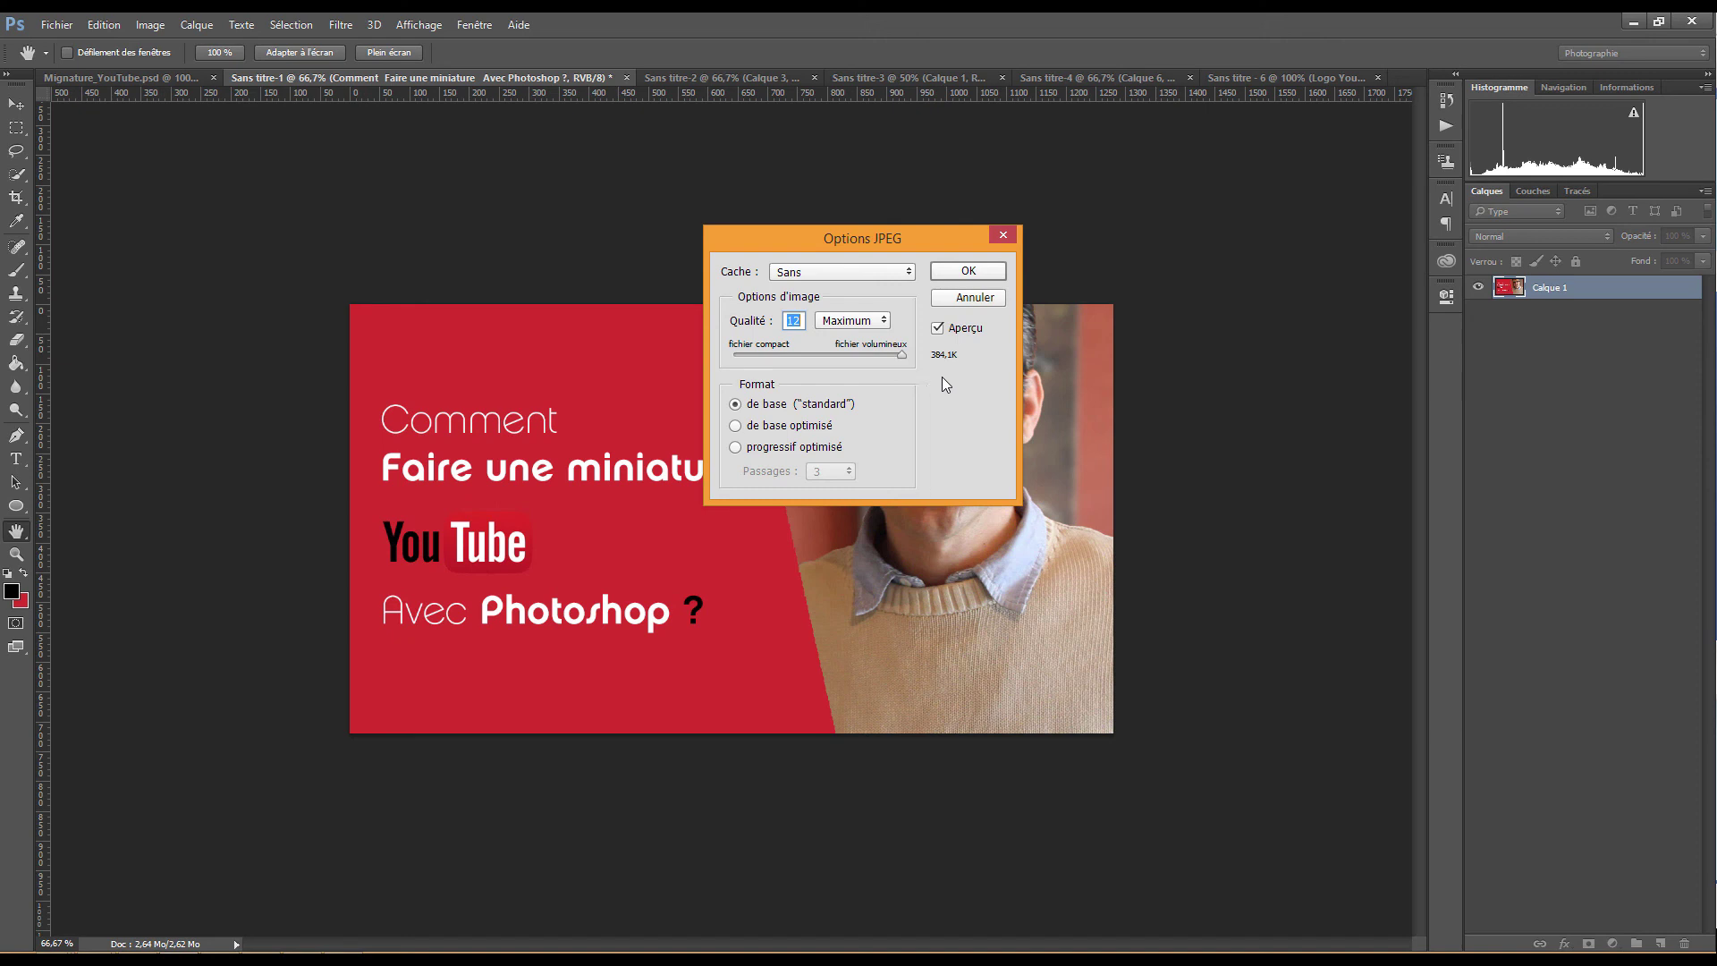
left_click(973, 273)
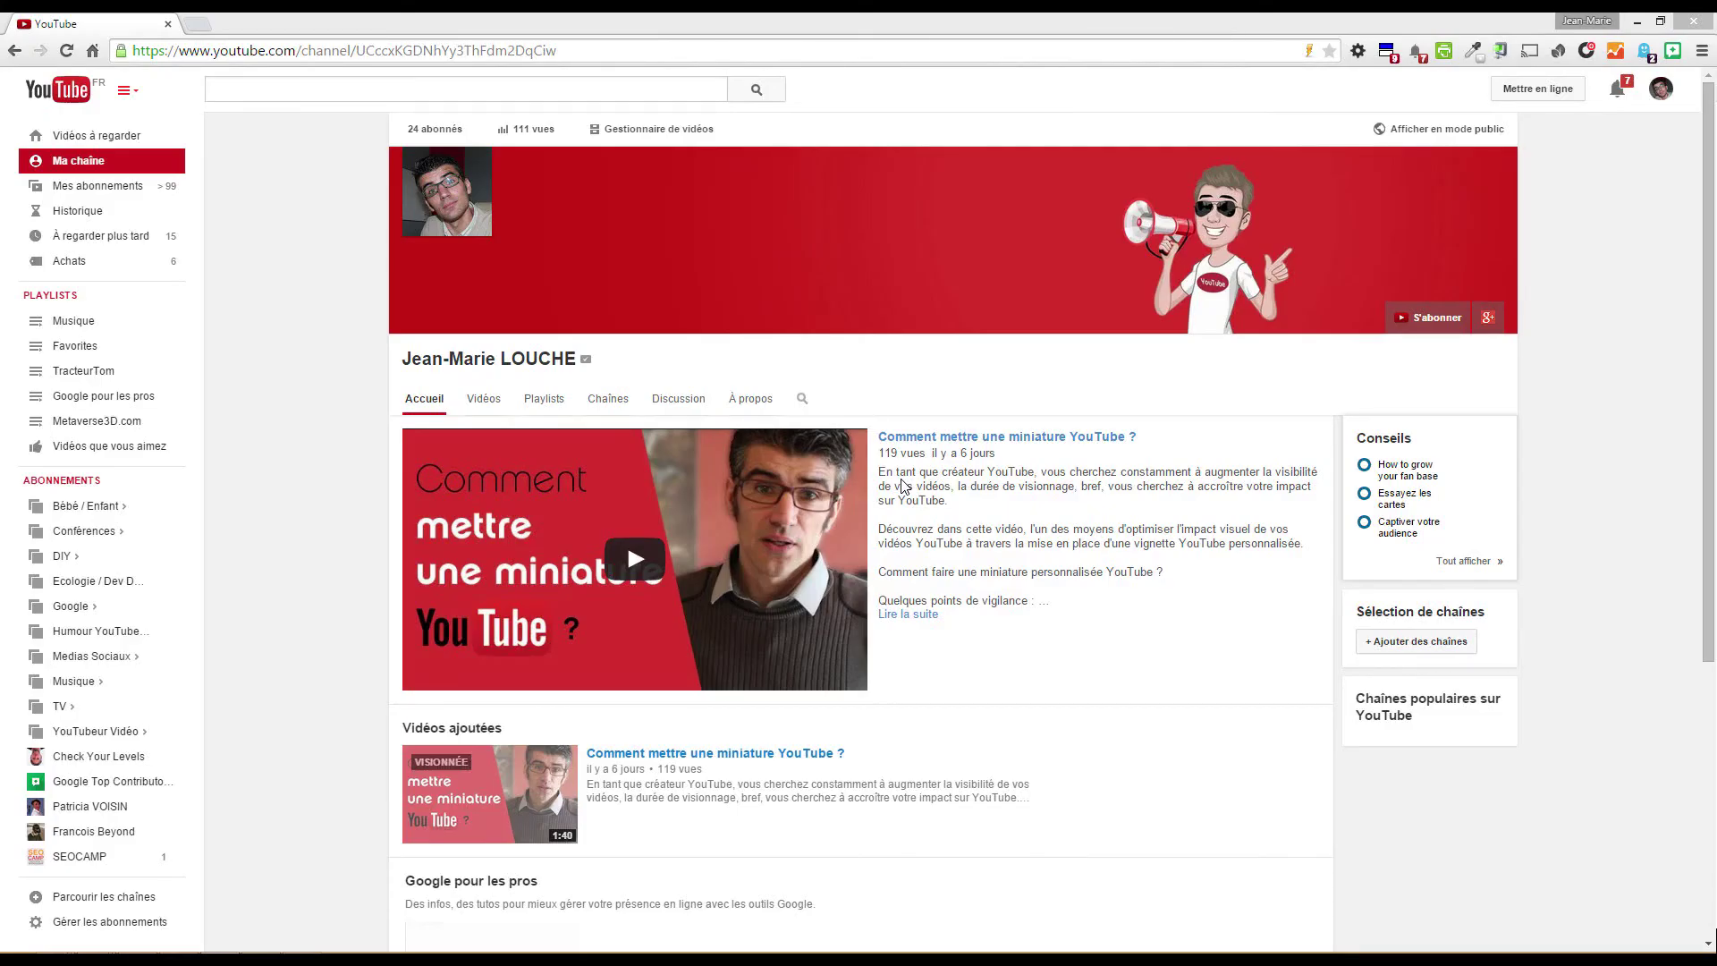
In YouTube's video manager, open the "Infos et paramètres" page of the video "Comment mettre une miniature YouTube ?" and locate its custom thumbnail
mouse_move(903, 487)
mouse_move(632, 277)
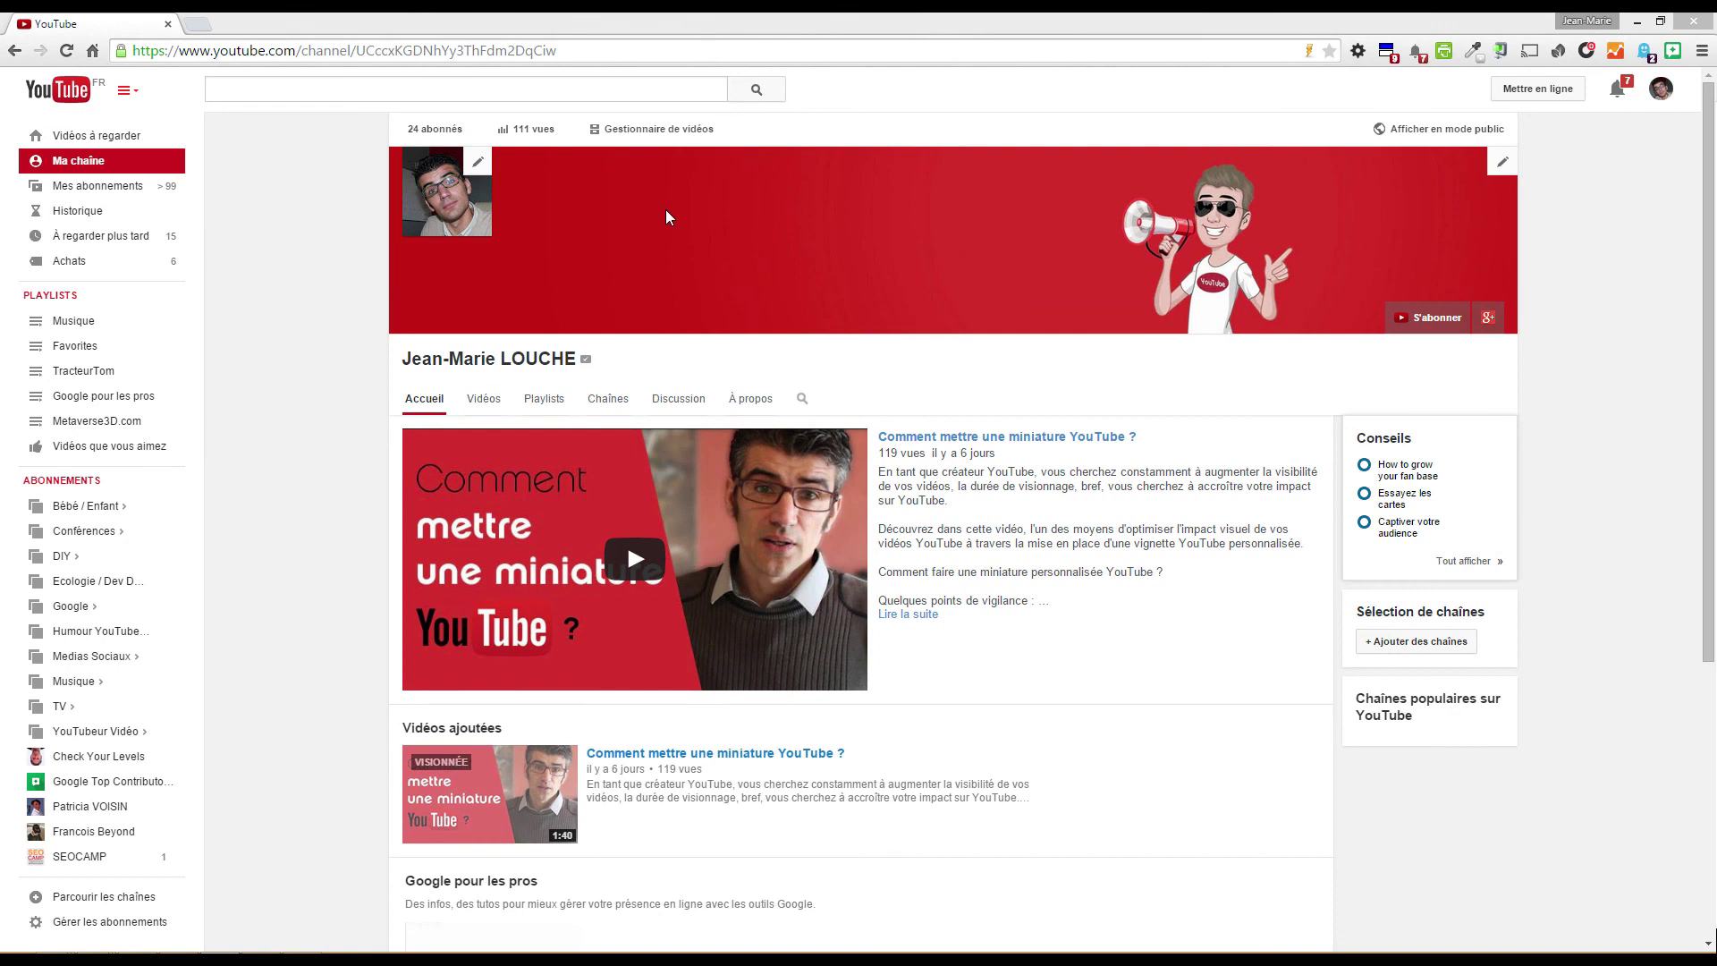
left_click(642, 135)
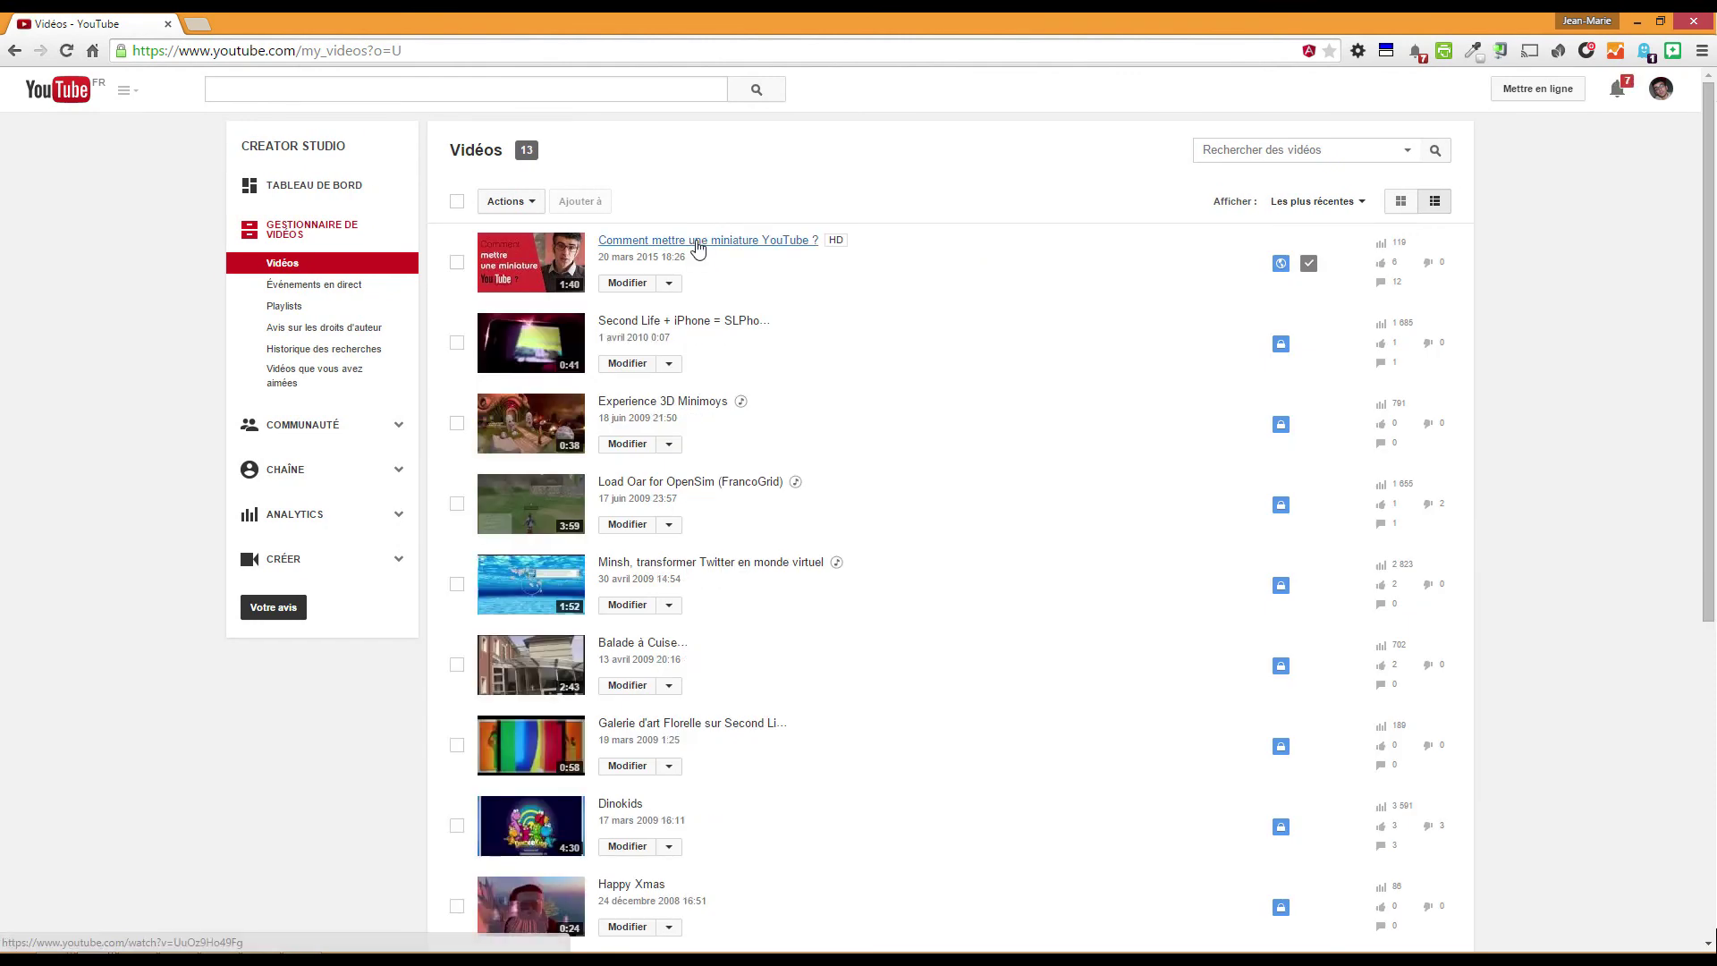
left_click(674, 285)
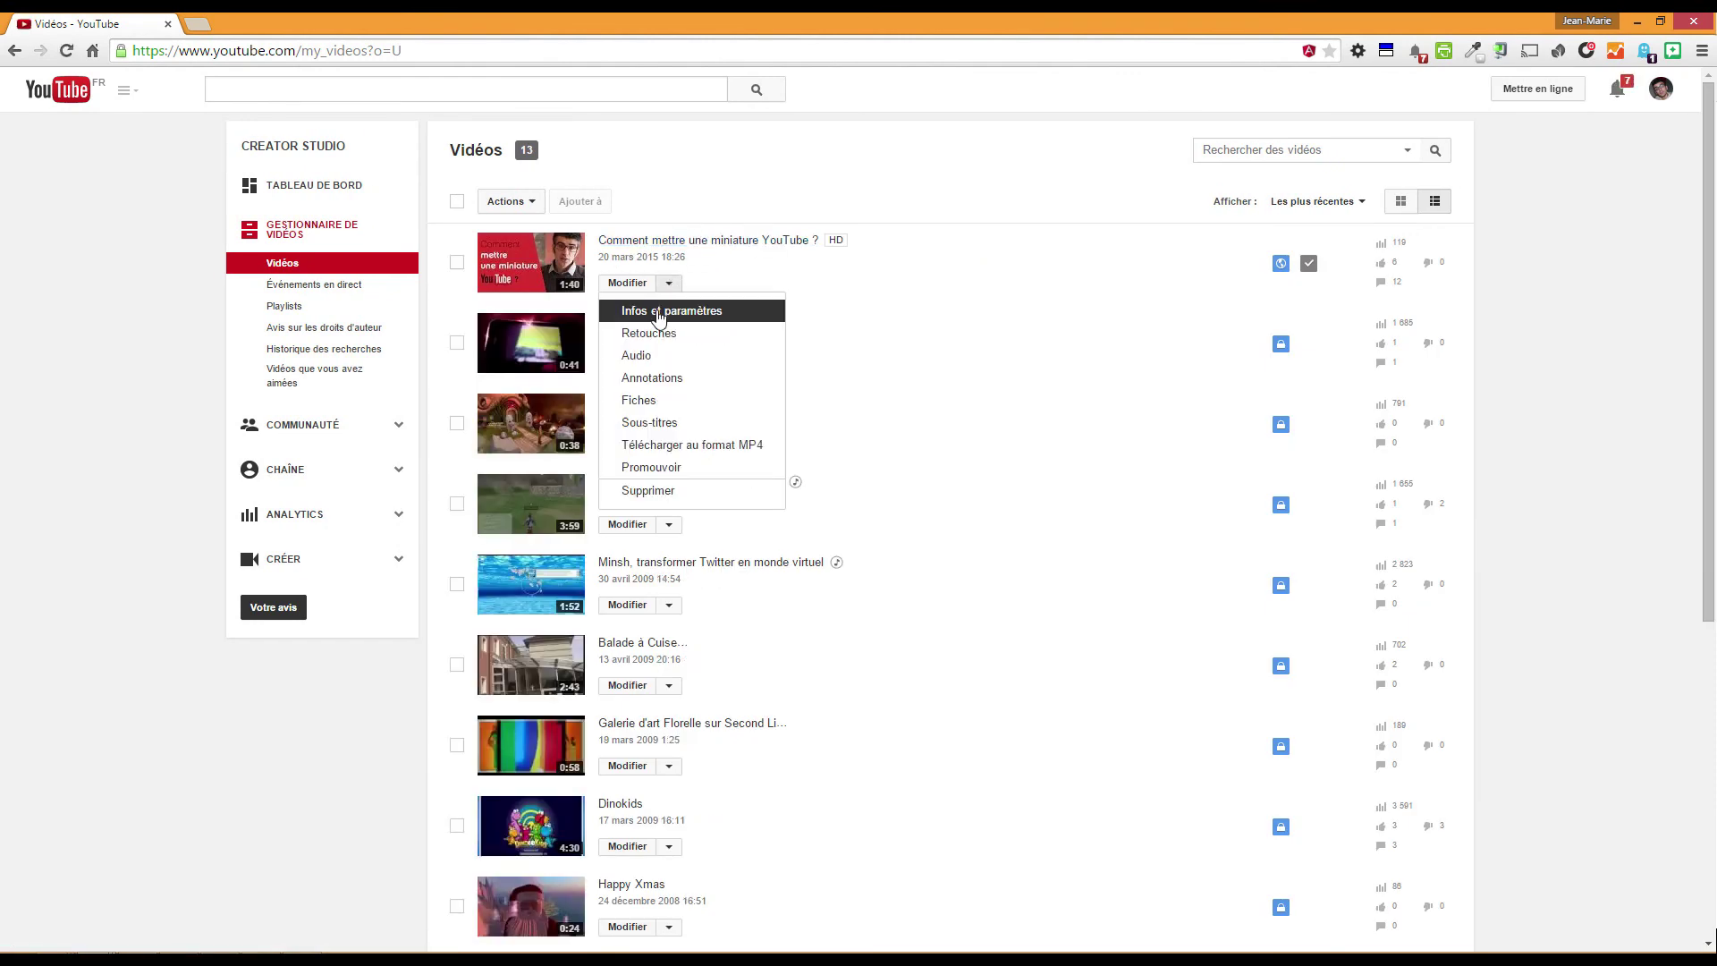
left_click(654, 309)
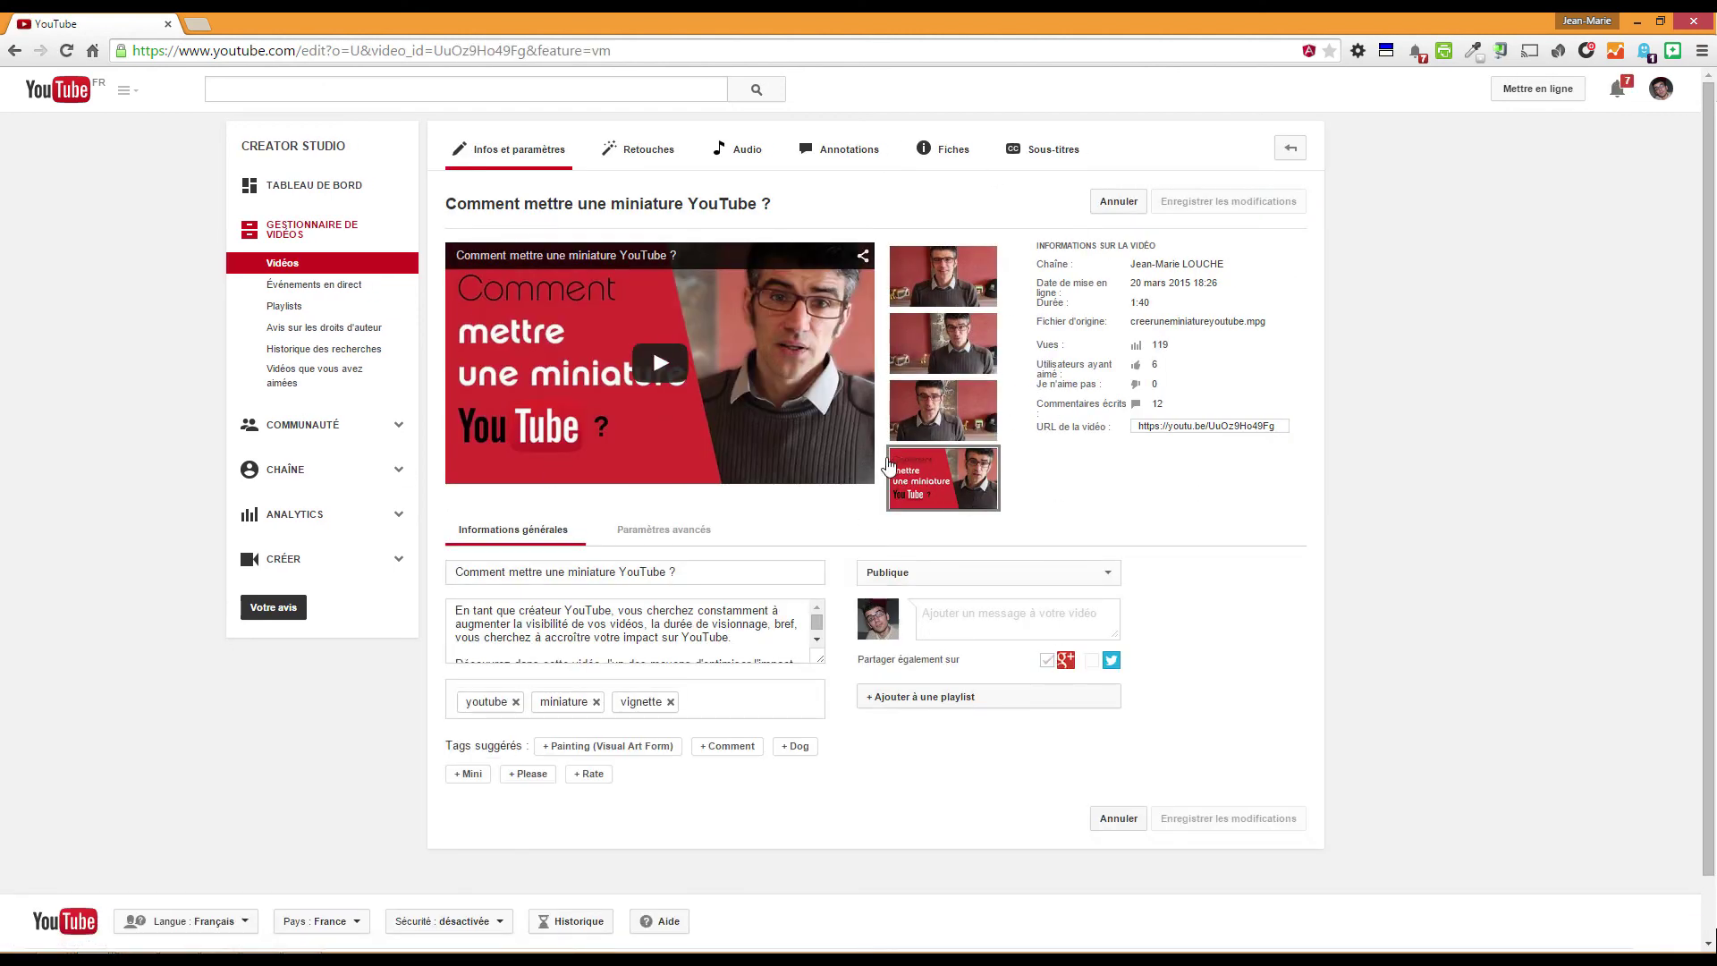
mouse_move(965, 483)
mouse_move(948, 410)
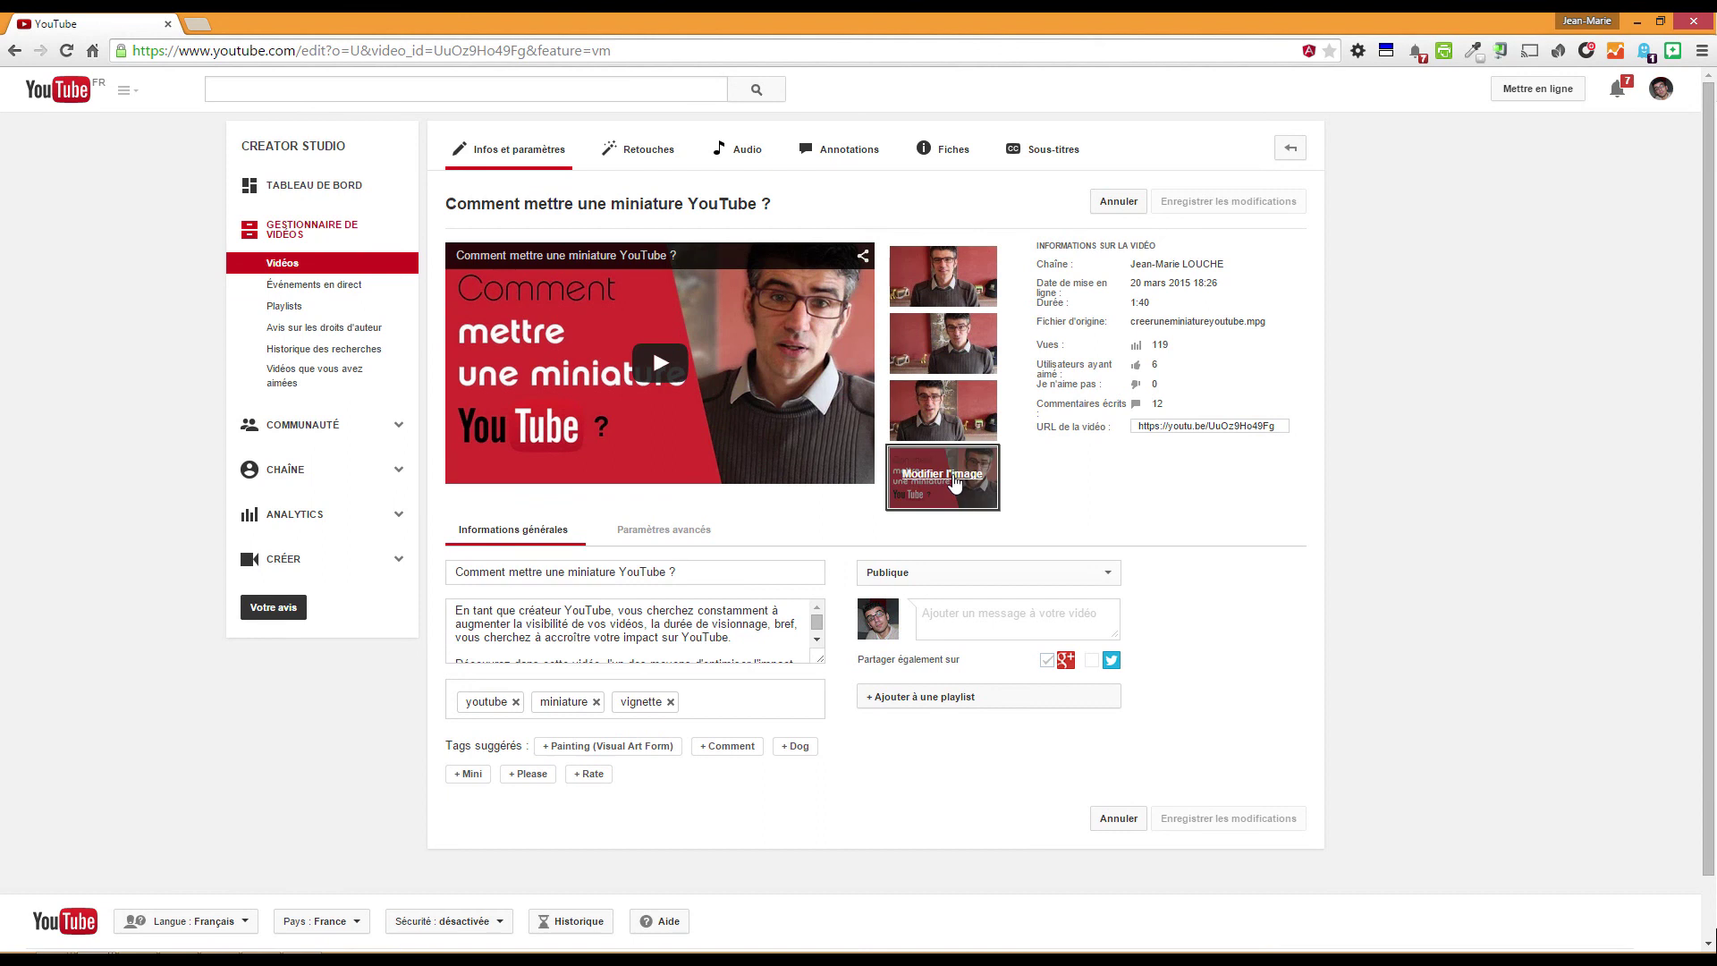